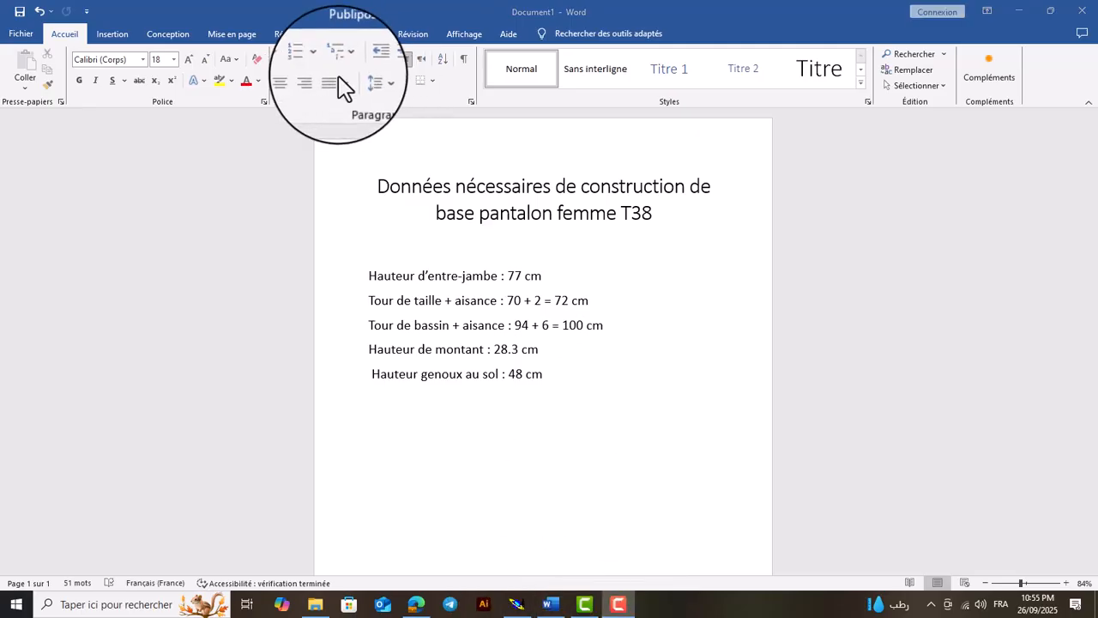
Switch to Modaris and create a new model named BASE PANTALON FEMME
click(515, 604)
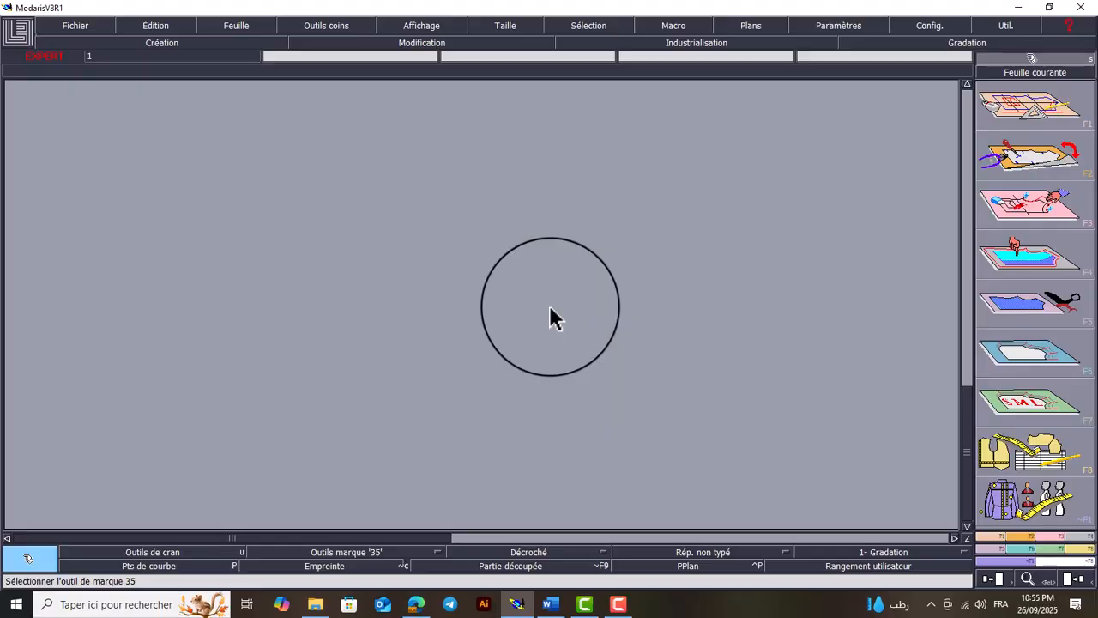
click(74, 22)
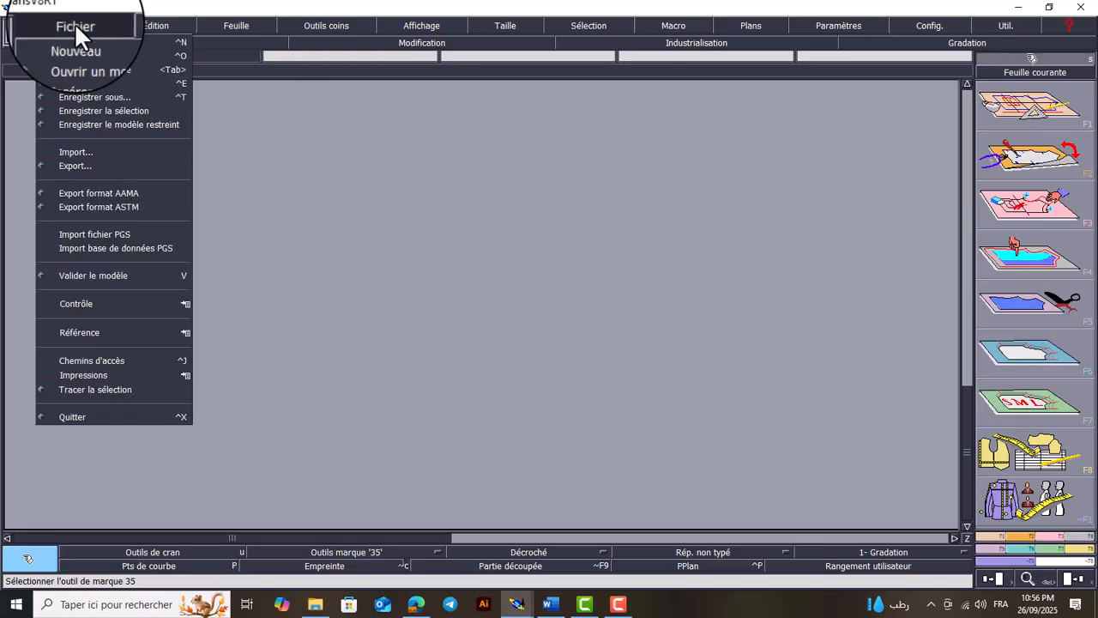
click(129, 39)
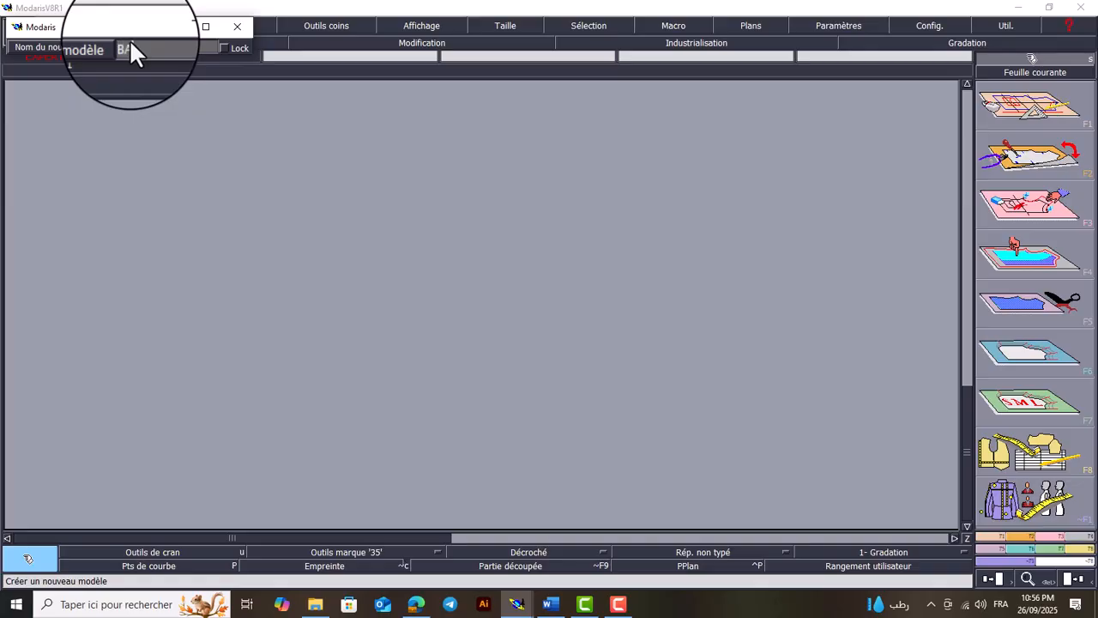
text(PANTAL)
text(MME)
key(Return)
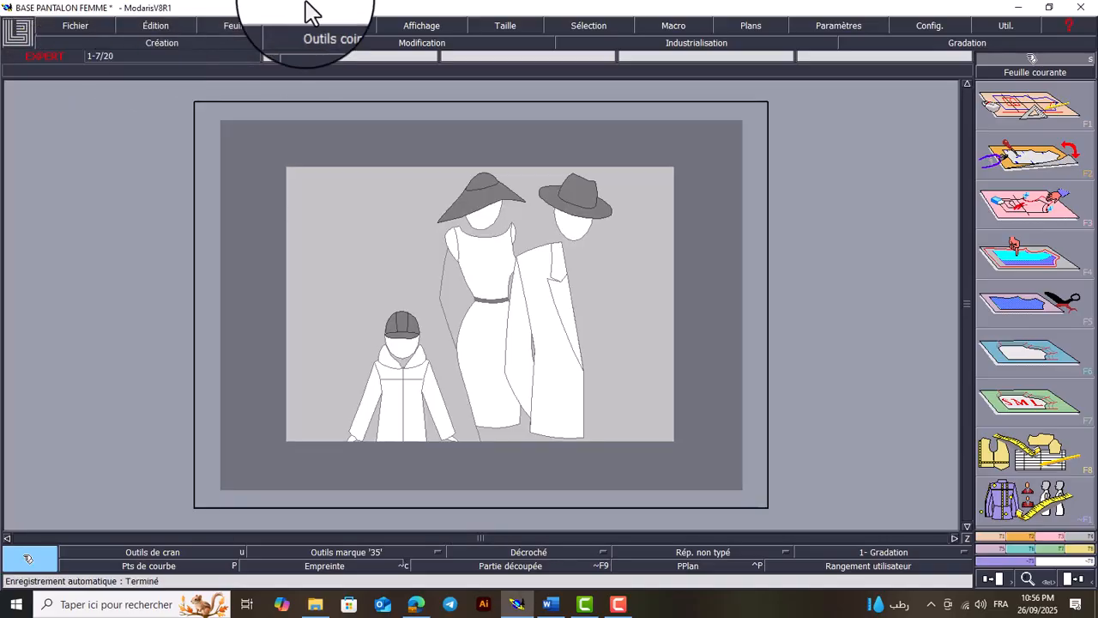
Add a new blank sheet to the model, arrange all sheets and centre the view on the new one
click(245, 24)
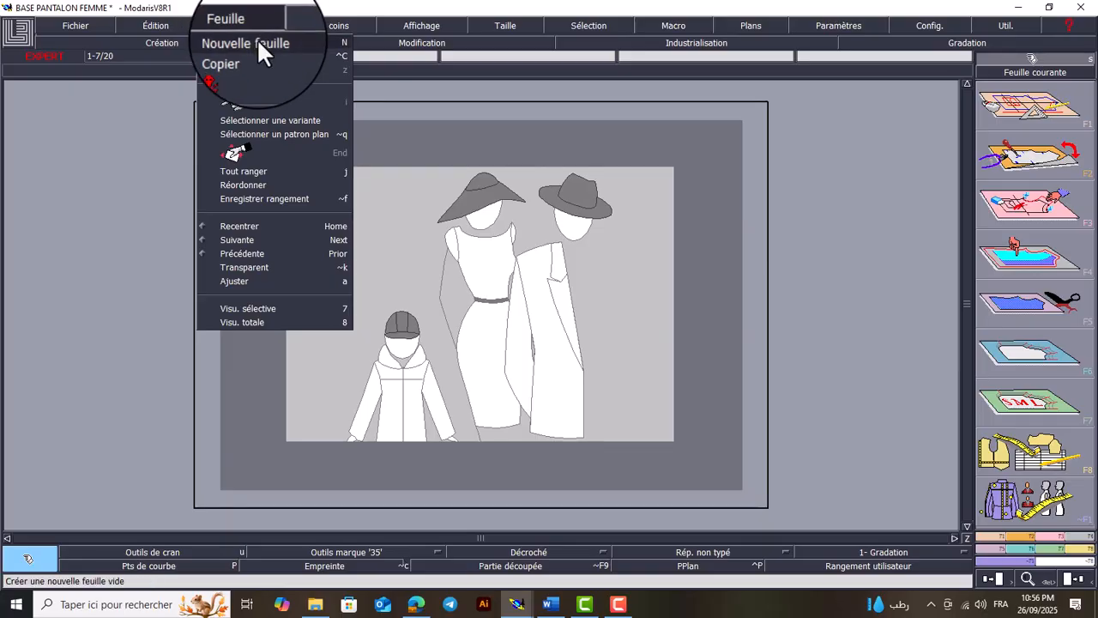
click(259, 44)
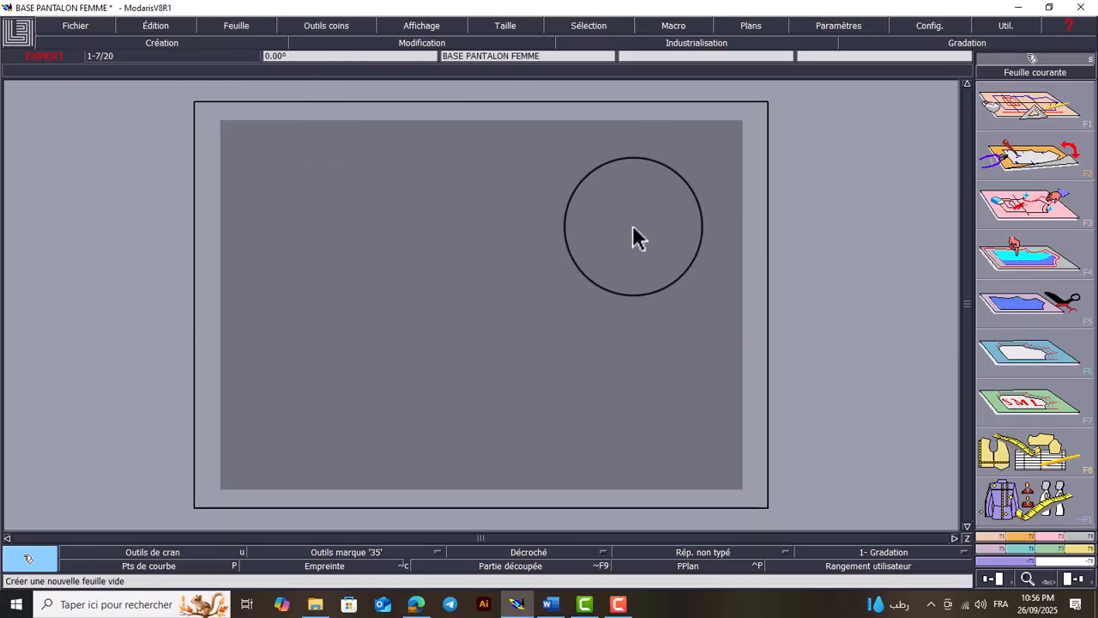
key(j)
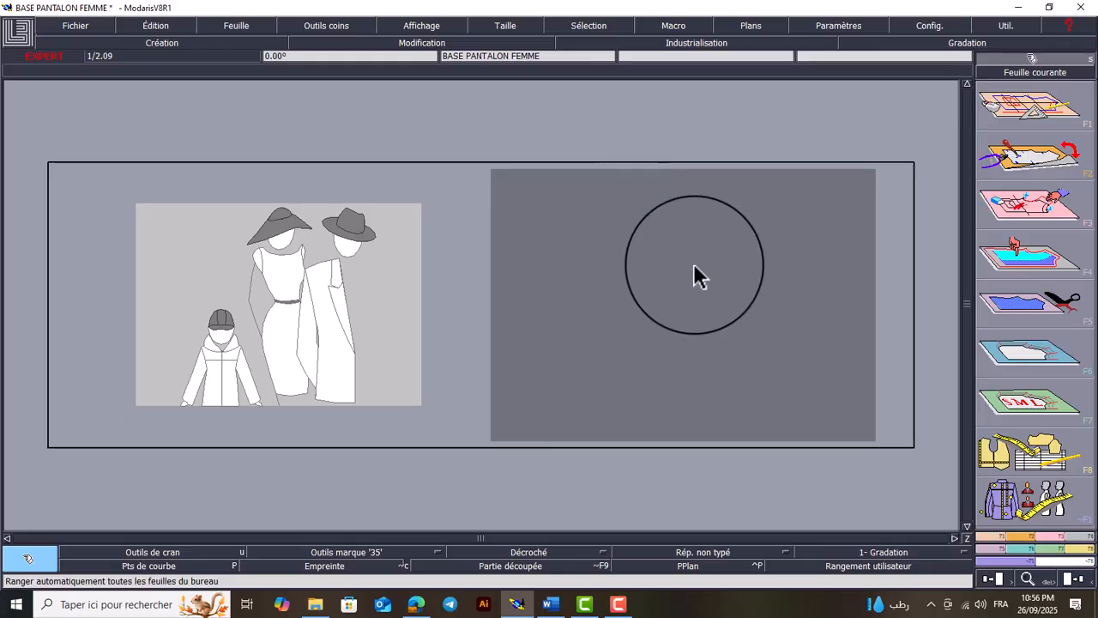
key(Home)
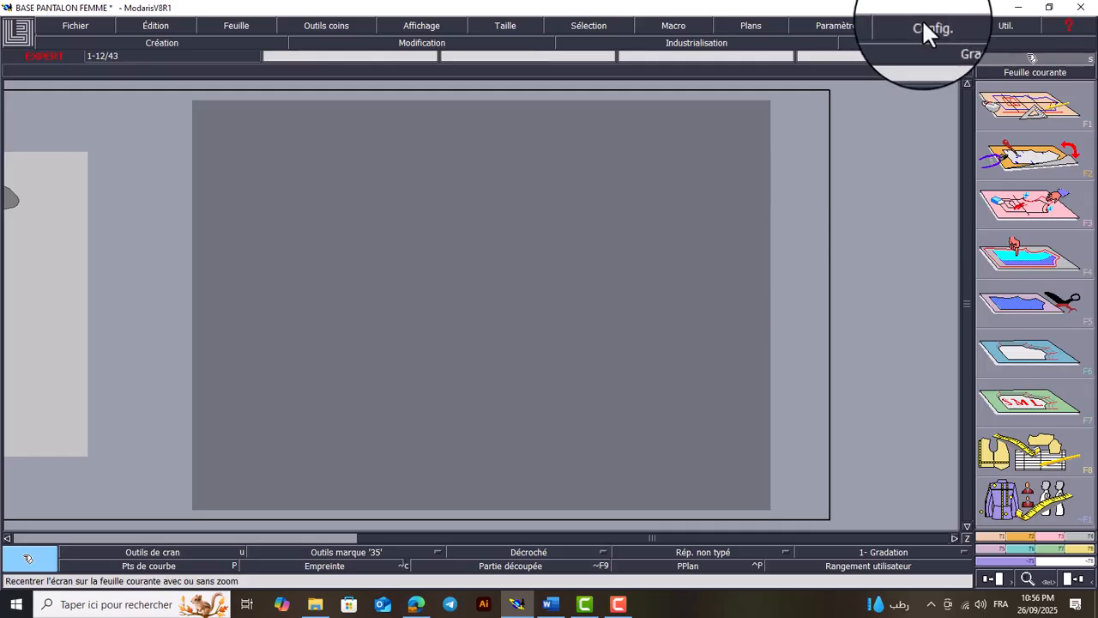
Check which length unit is active in the settings
click(850, 25)
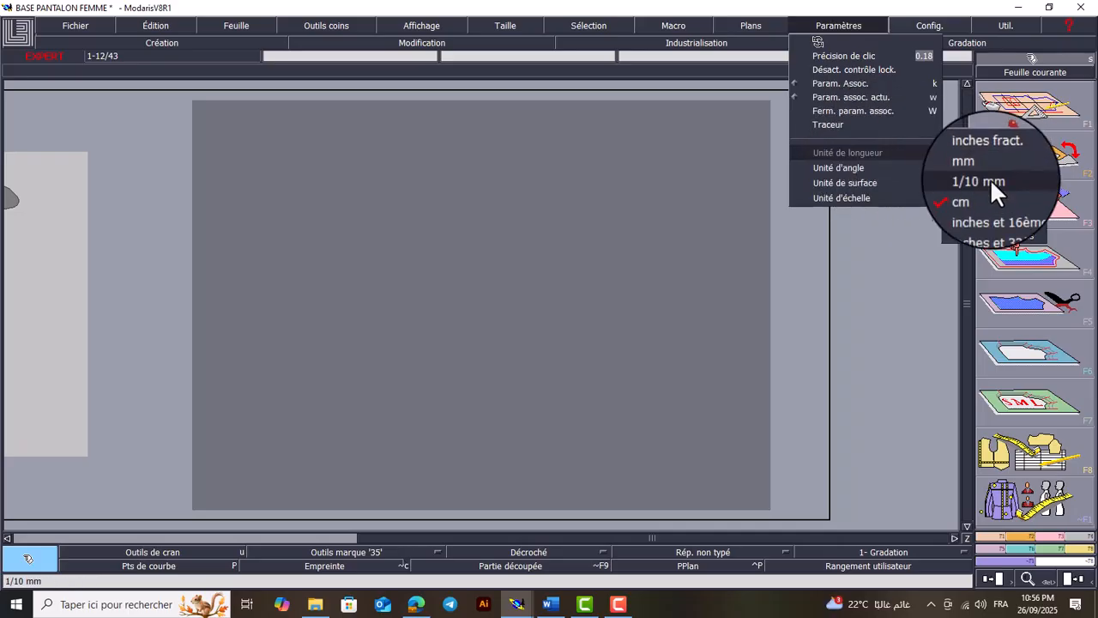
click(918, 274)
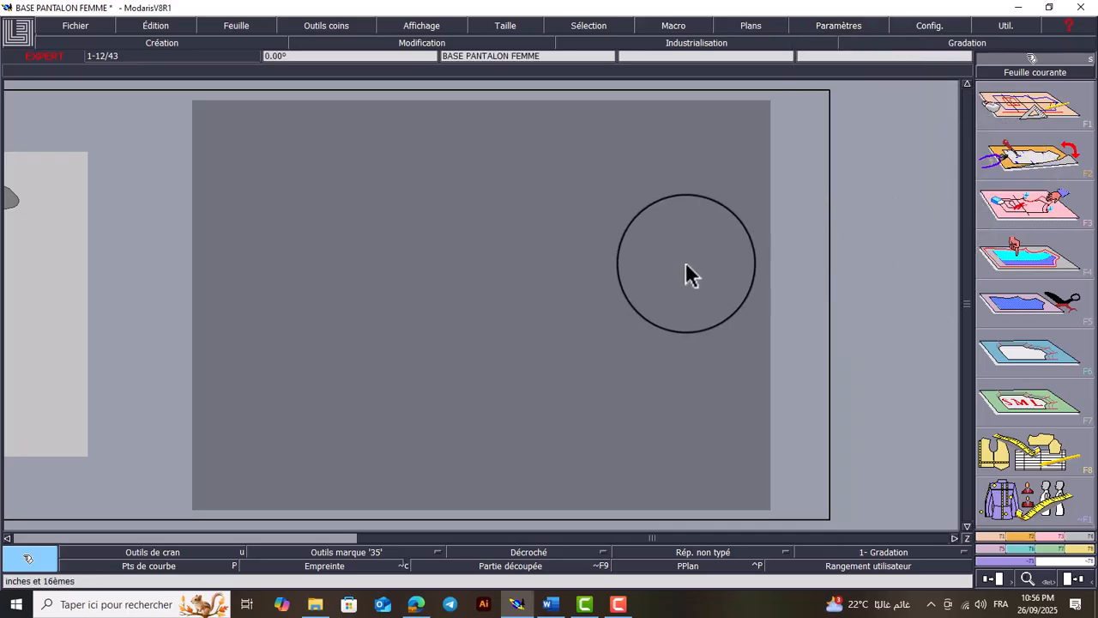
Consult the trouser measurements in Word, and draw a horizontal straight line 110 cm long with dy 0 on the blank Modaris sheet
key(F1)
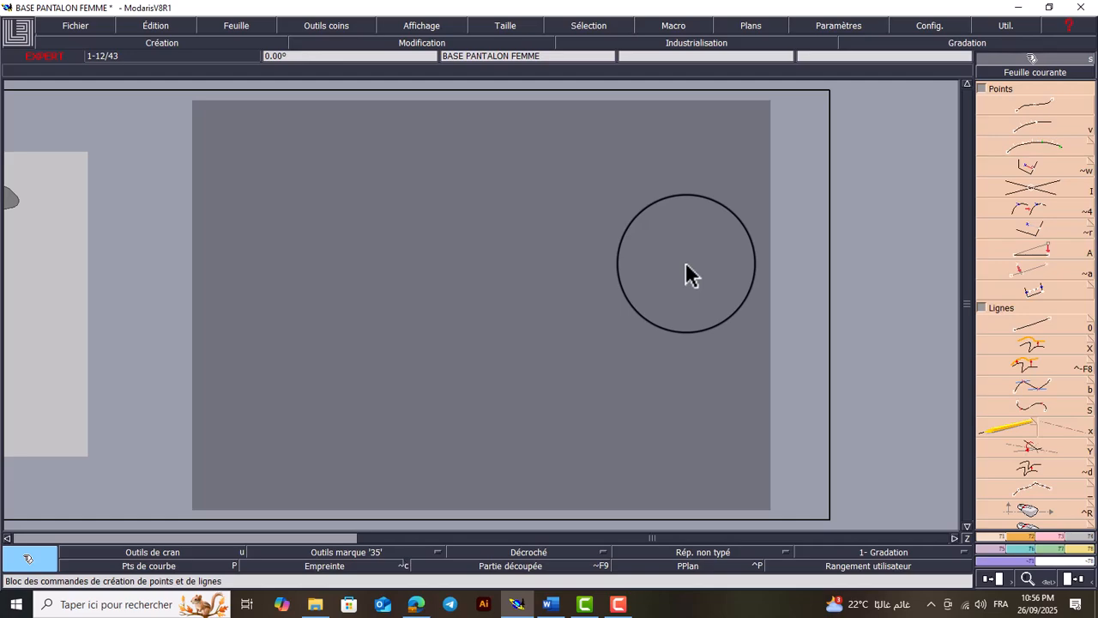
click(1040, 326)
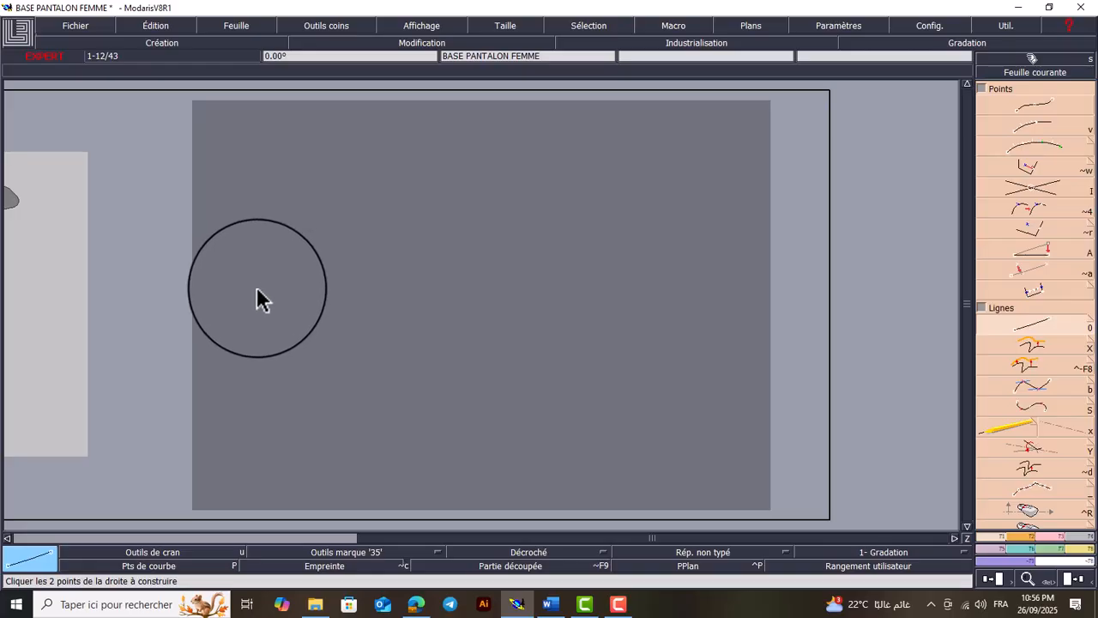
click(549, 604)
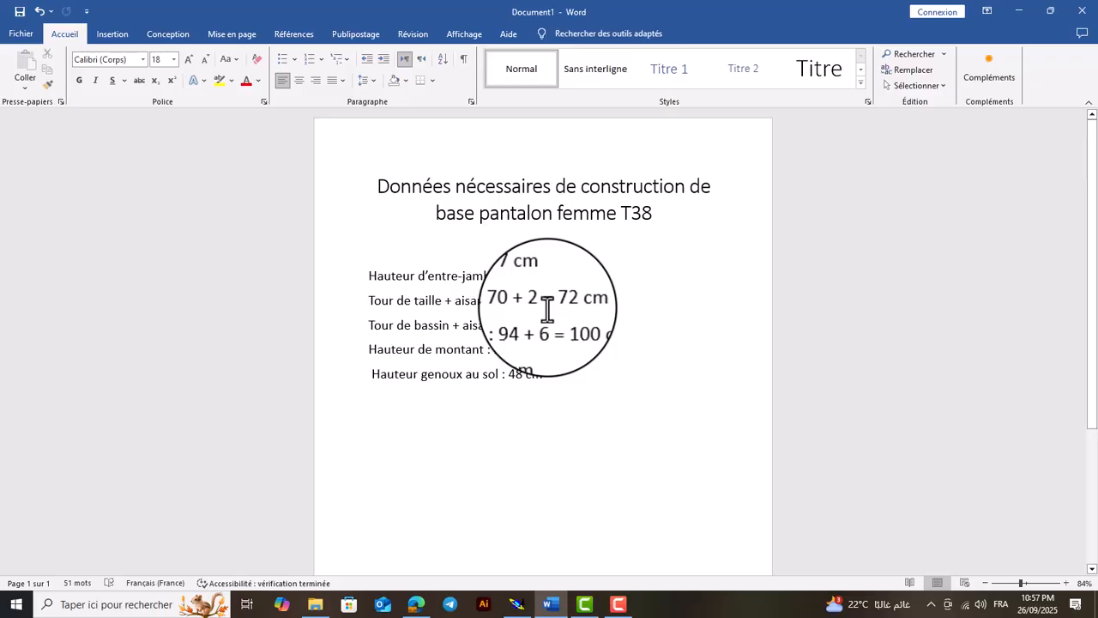
click(619, 606)
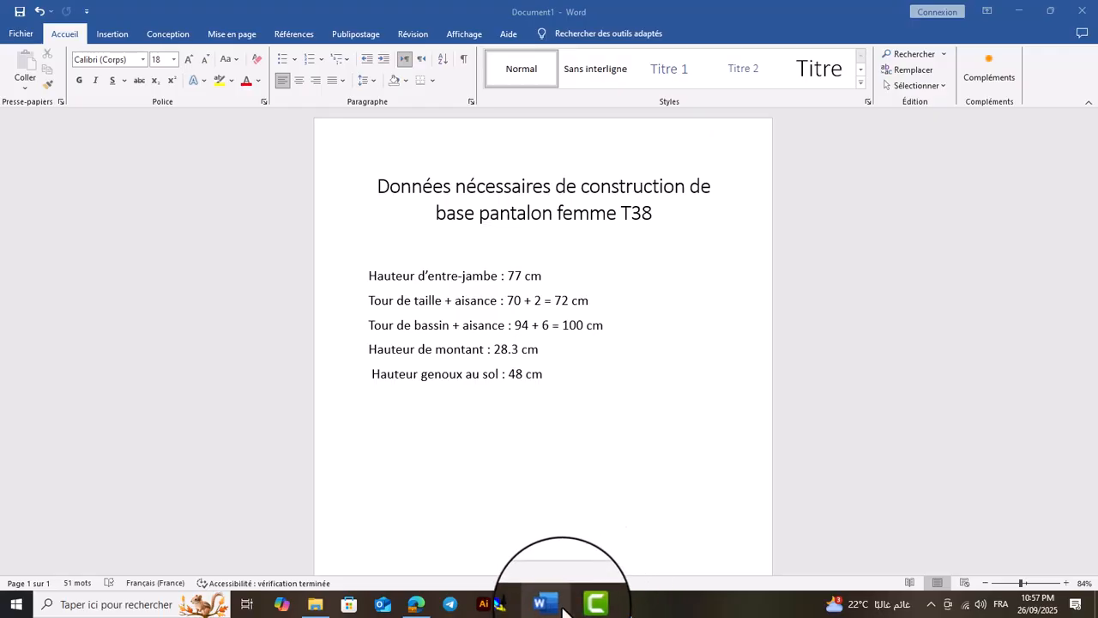
click(517, 604)
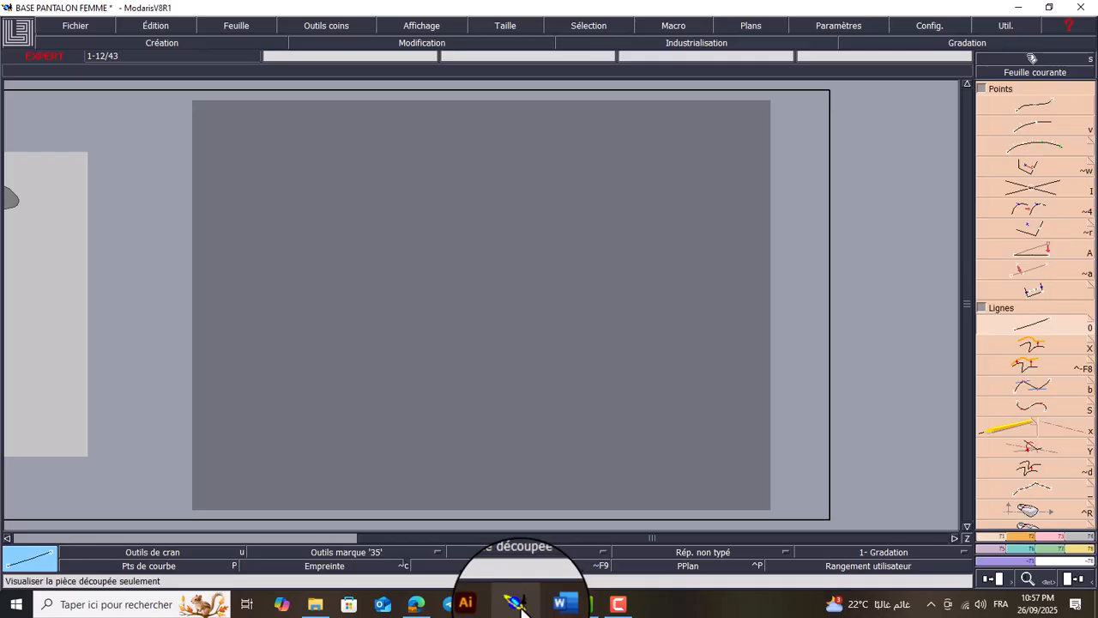
click(281, 298)
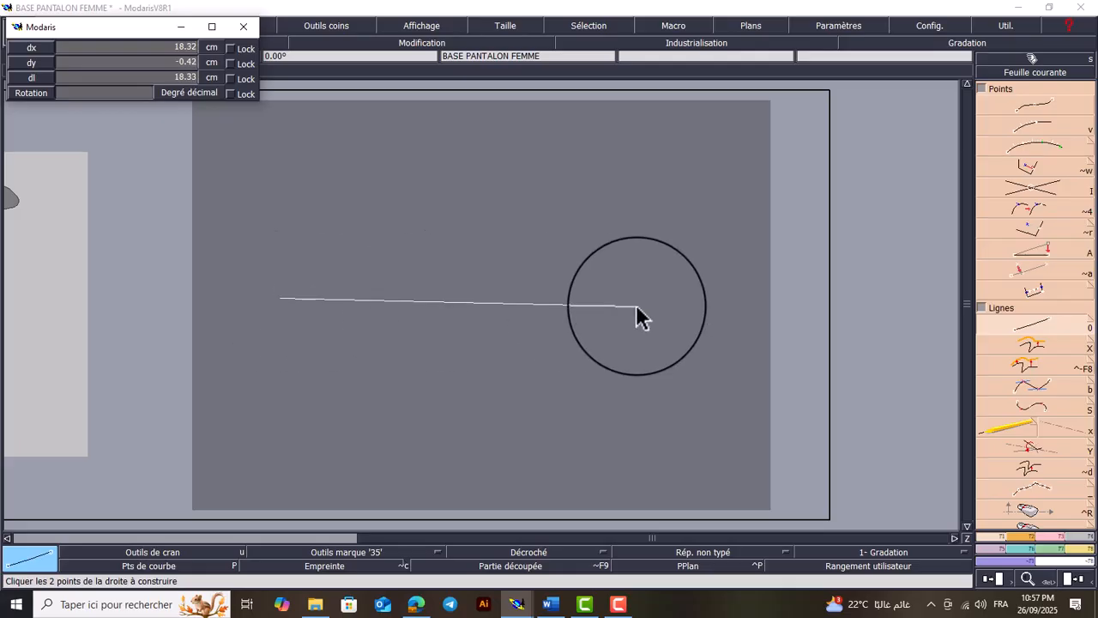
key(Down)
text(110)
key(Down)
text(0)
key(Return)
key(Home)
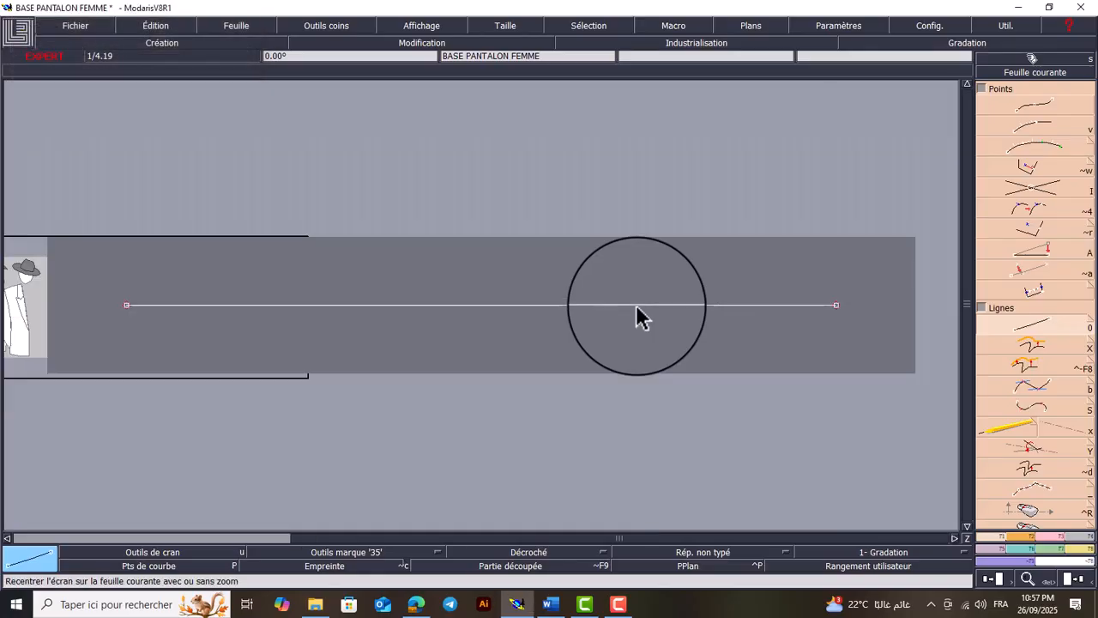
key(j)
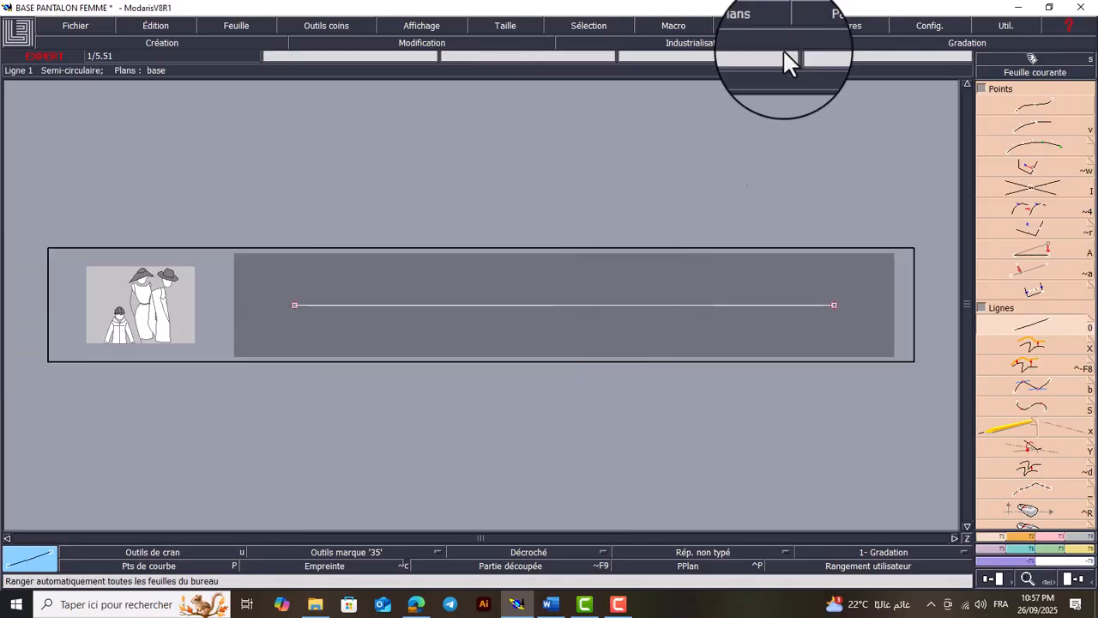
Draw a near-vertical straight line about 19 cm long upward from the left end of the horizontal line
key(z)
drag(465, 193, 204, 415)
click(1032, 324)
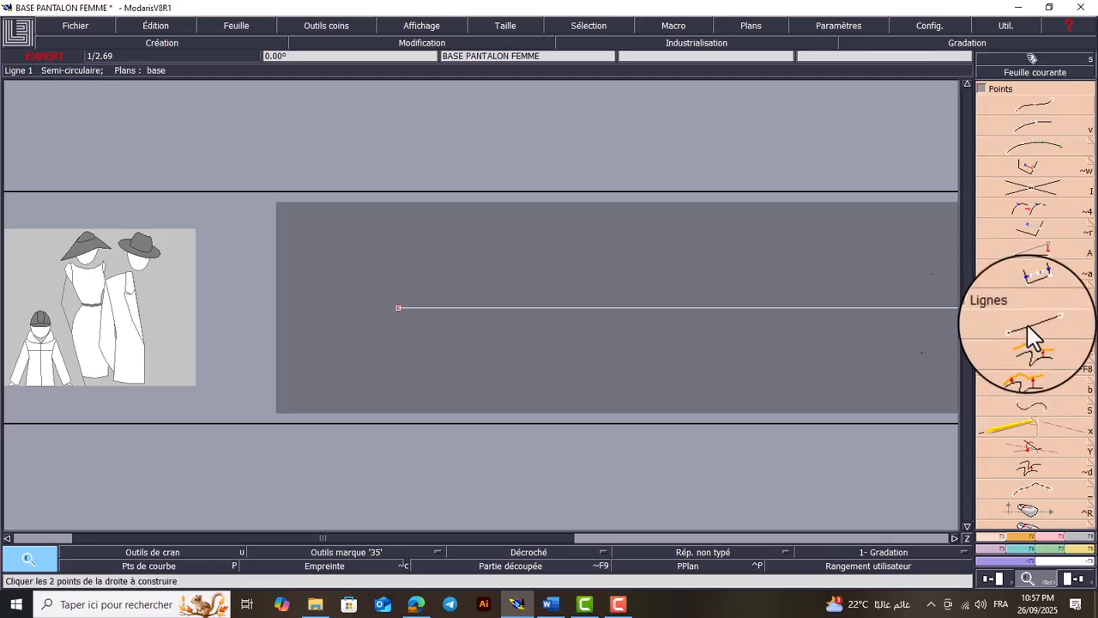
click(398, 307)
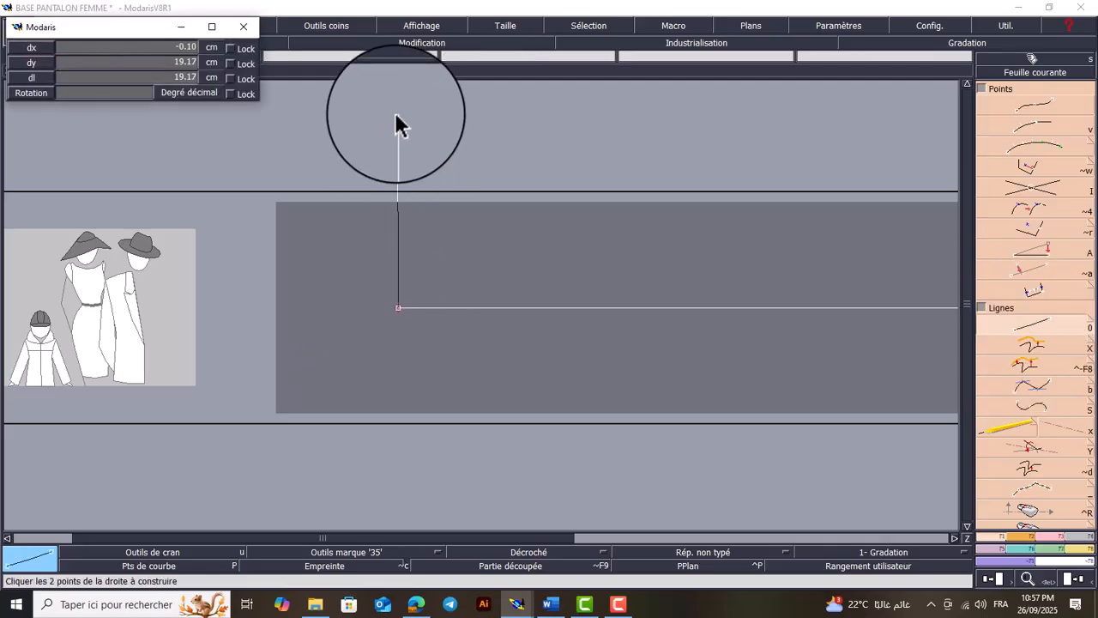
click(398, 114)
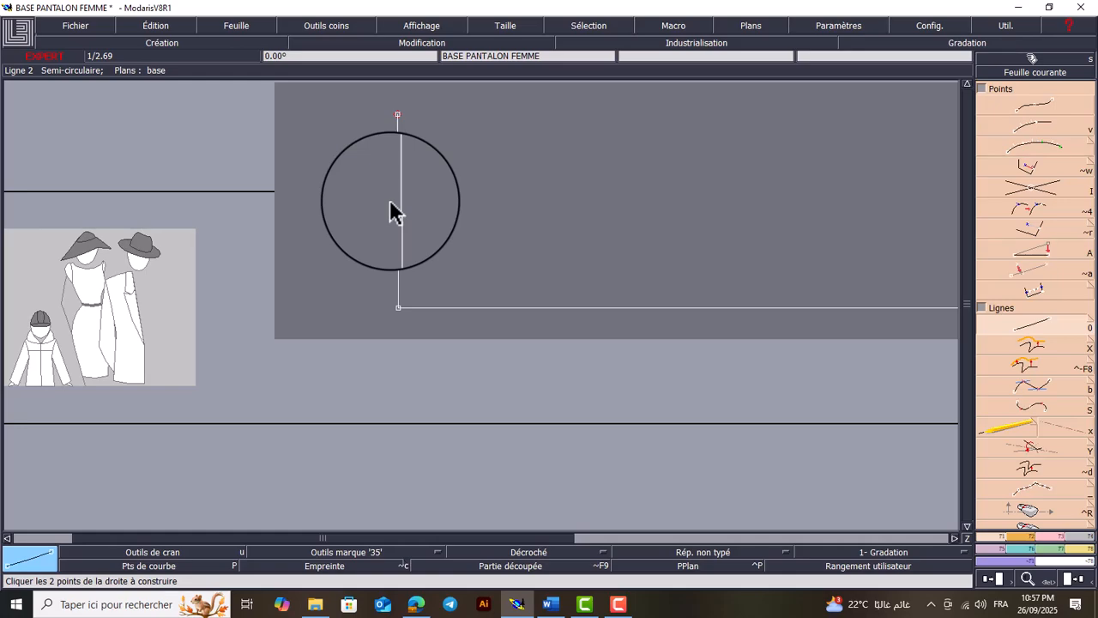
click(397, 113)
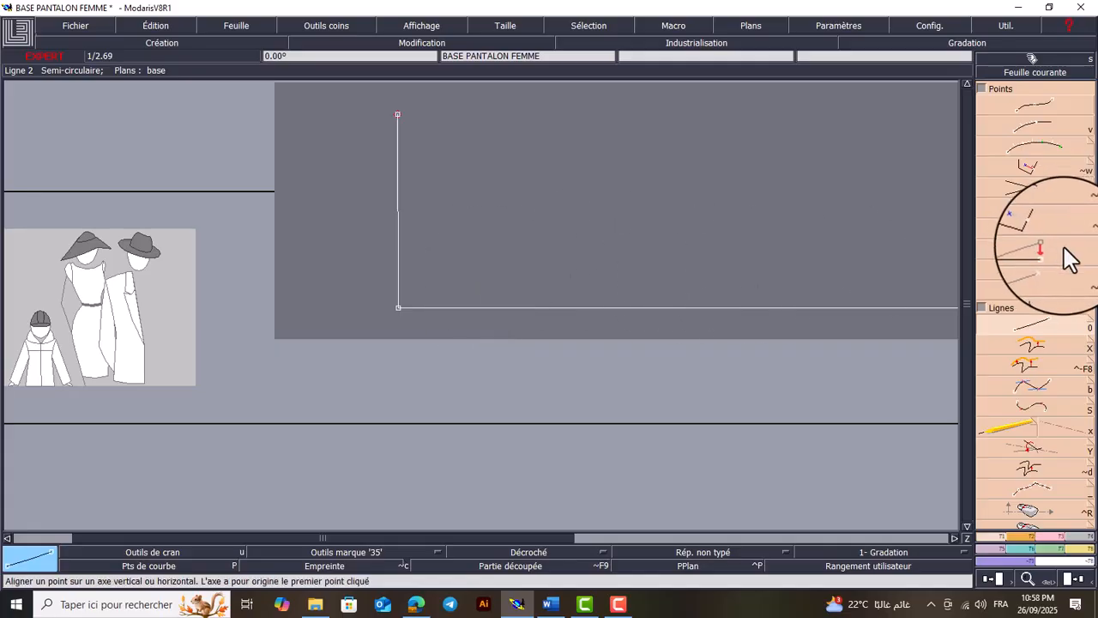
Align the upper end of the short line vertically with the left end of the horizontal line
key(i)
key(i)
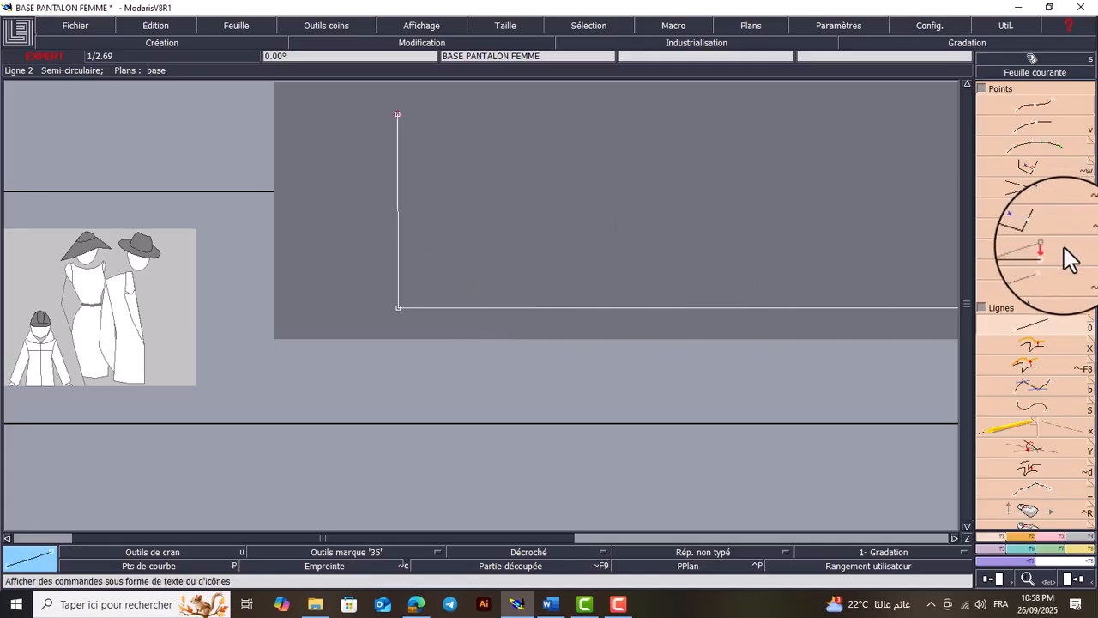
click(1064, 246)
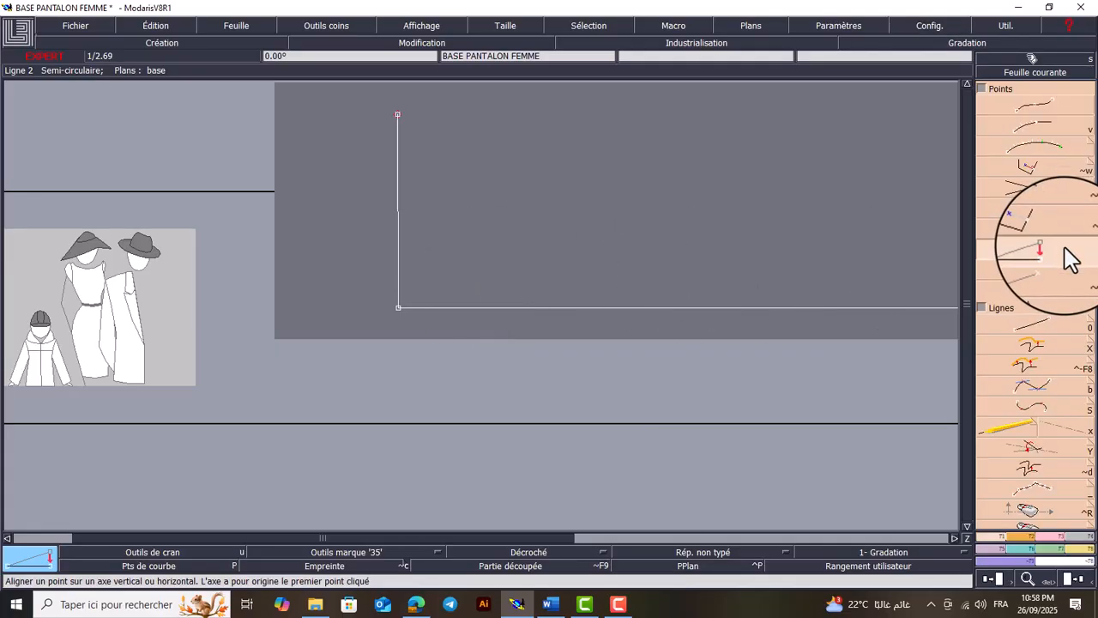
click(398, 307)
click(398, 115)
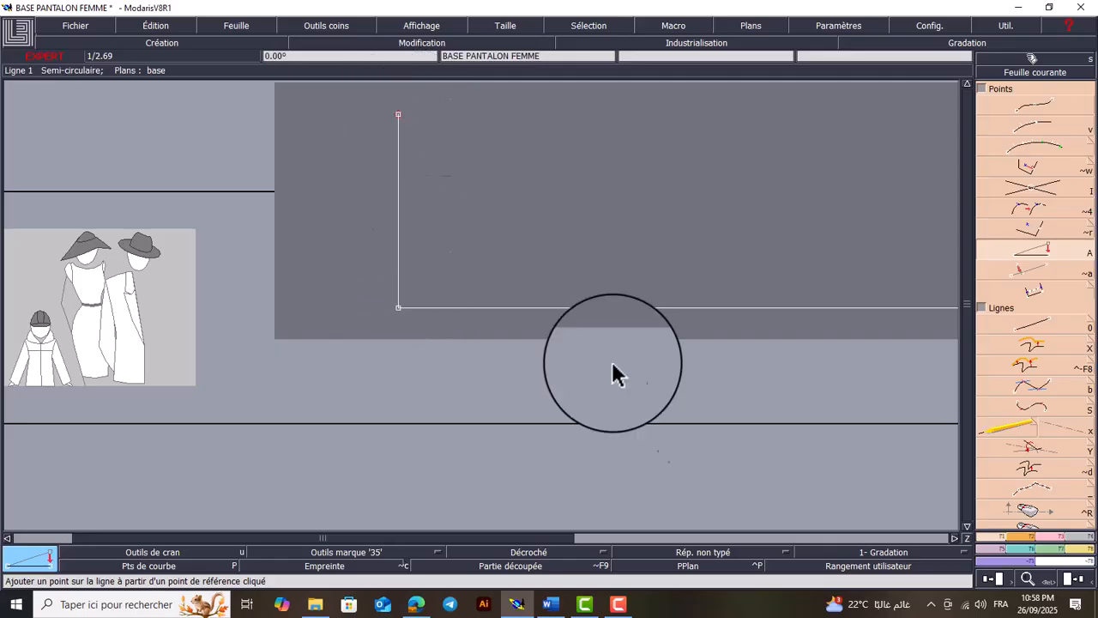
Lengthen the vertical line downward past the horizontal line by about 18.75 cm
click(1059, 539)
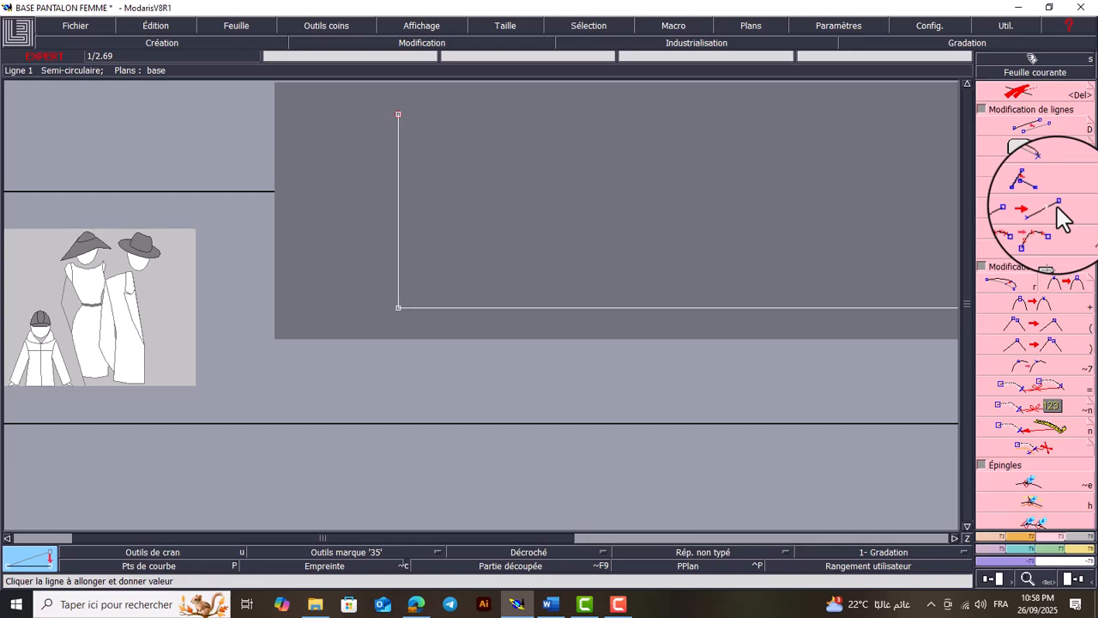
key(F12)
key(F12)
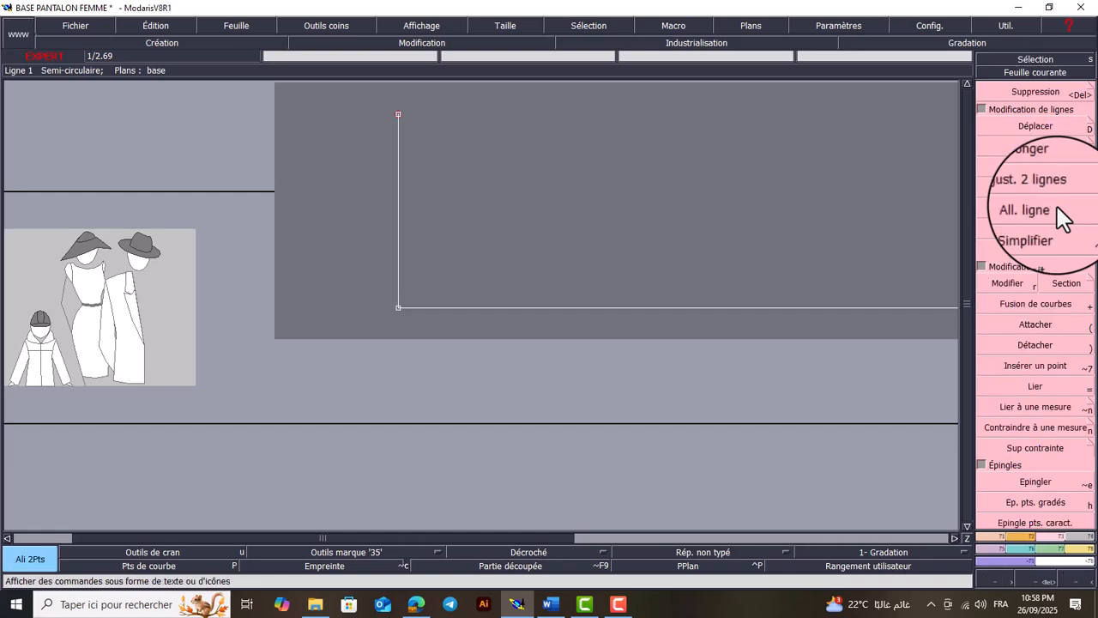
click(1057, 207)
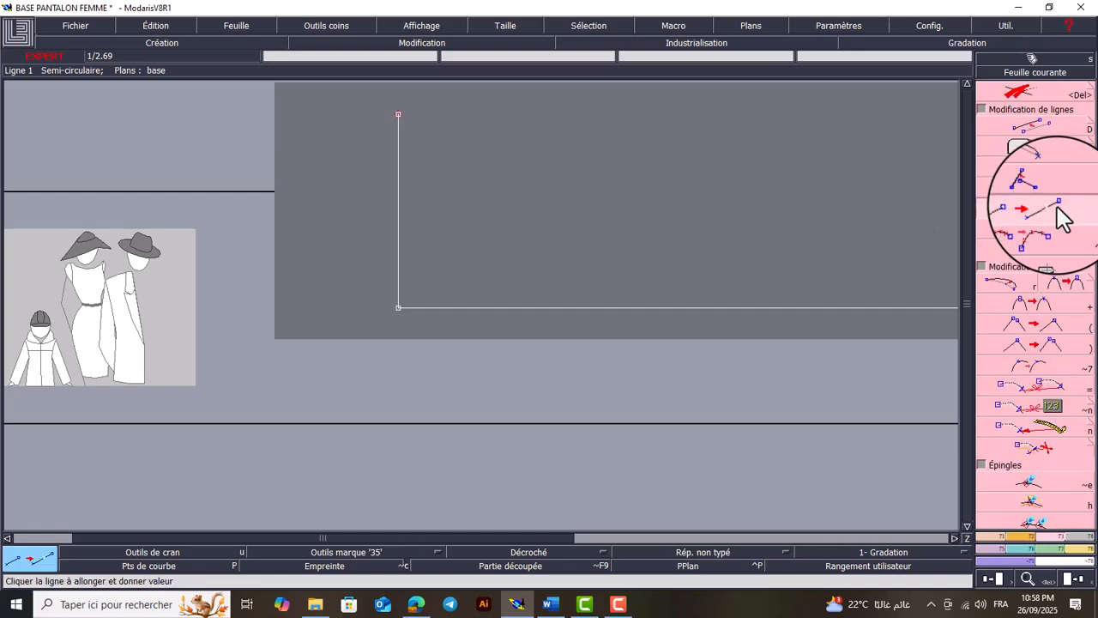
click(400, 283)
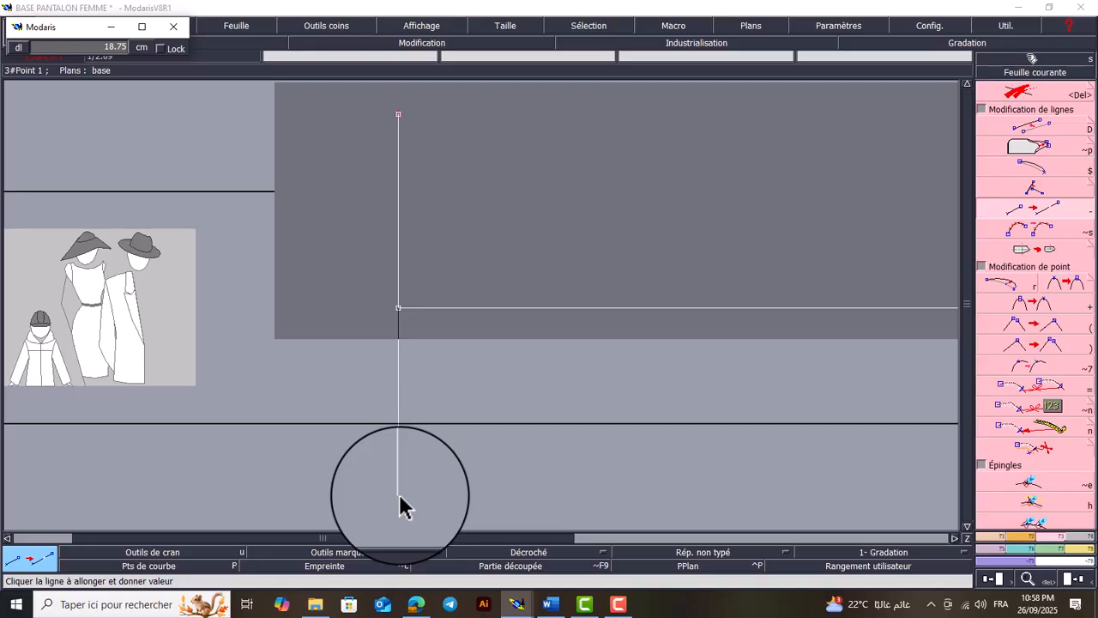
click(400, 496)
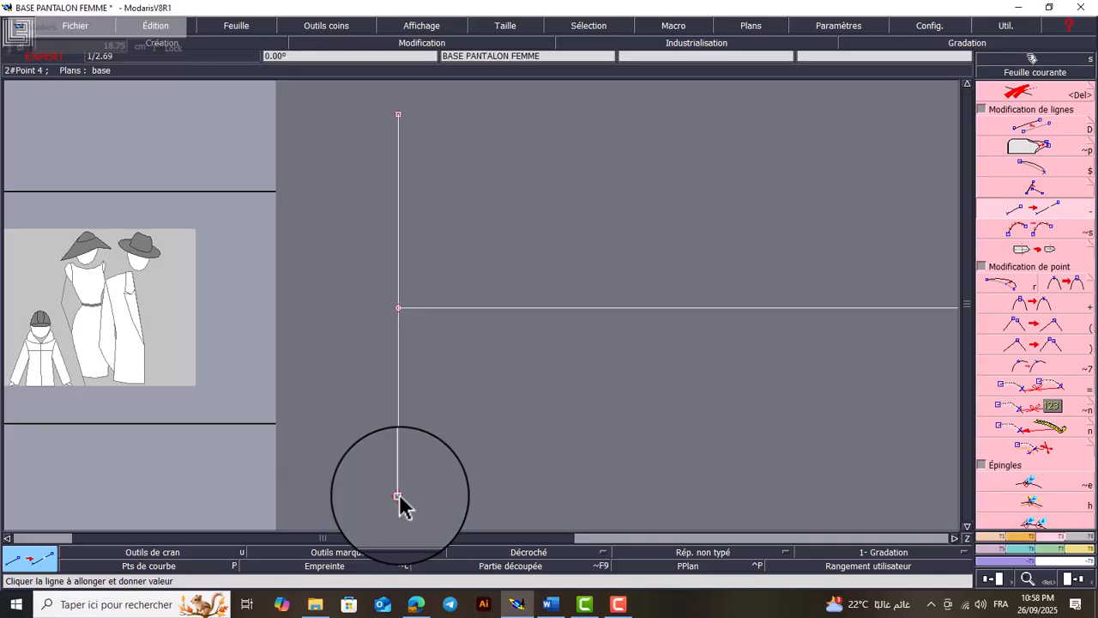
key(Home)
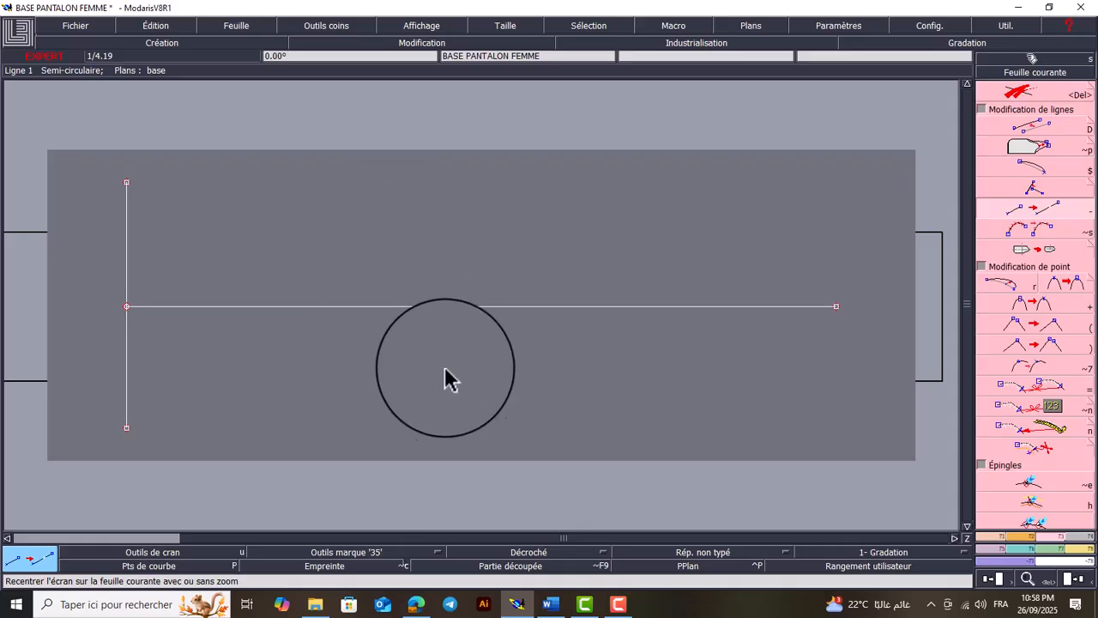
Consult the knee-to-floor height in Word, and create a parallel to the leftmost vertical line at 48 cm in Modaris
click(550, 604)
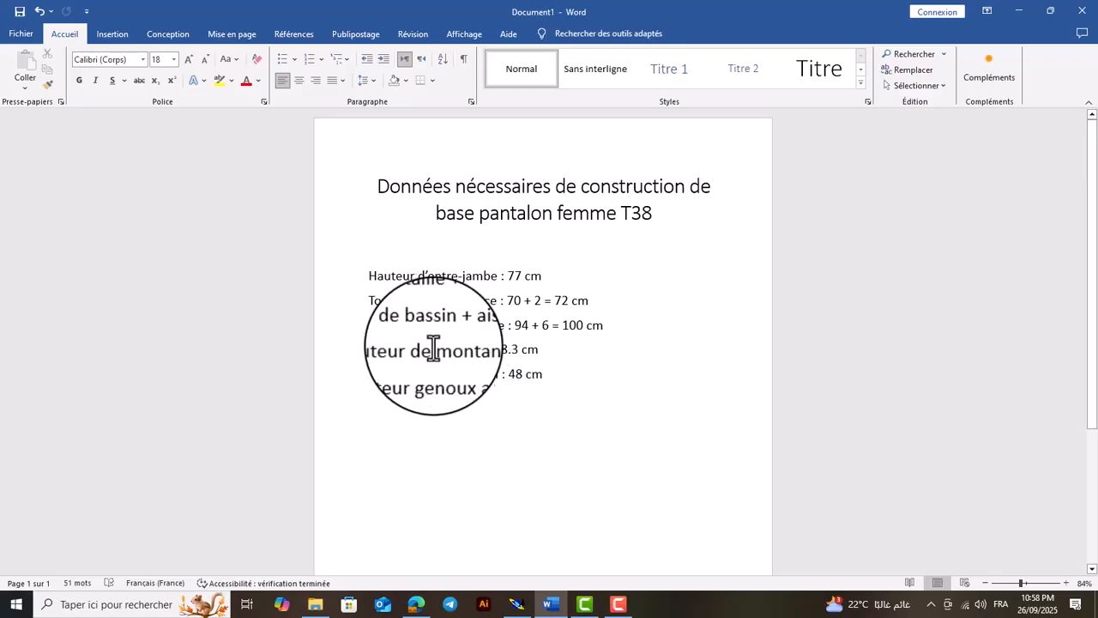
drag(543, 375, 511, 377)
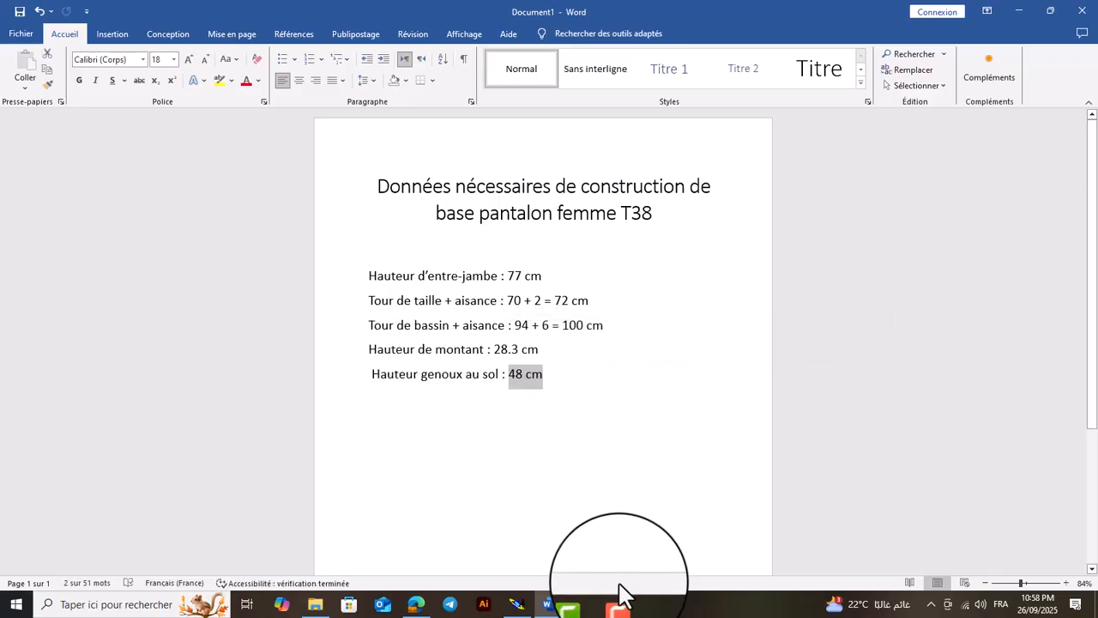
click(516, 604)
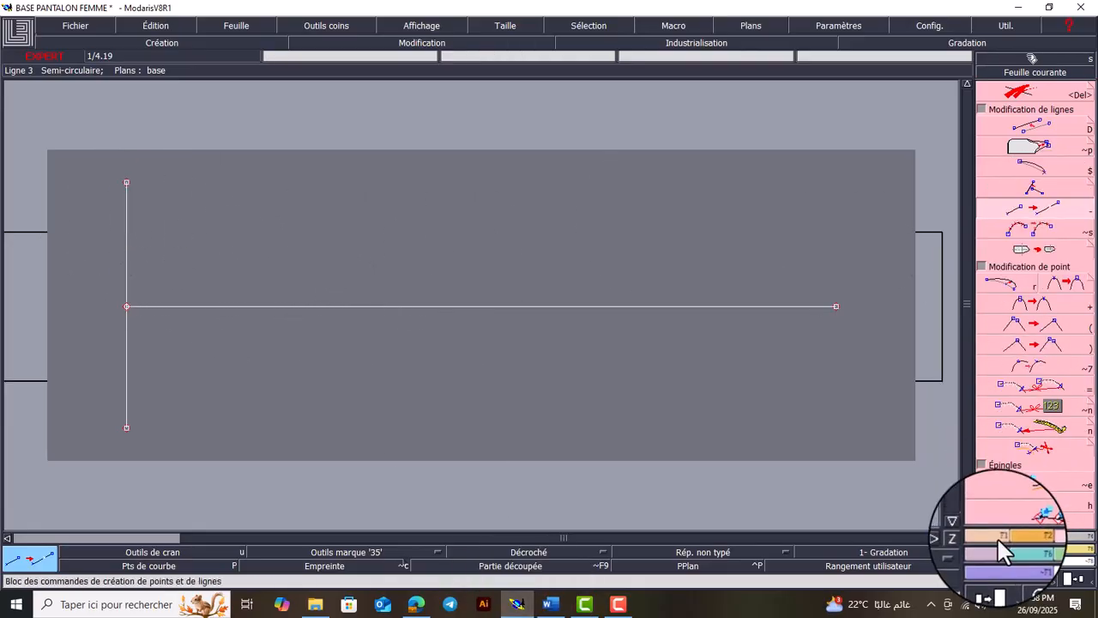
click(997, 537)
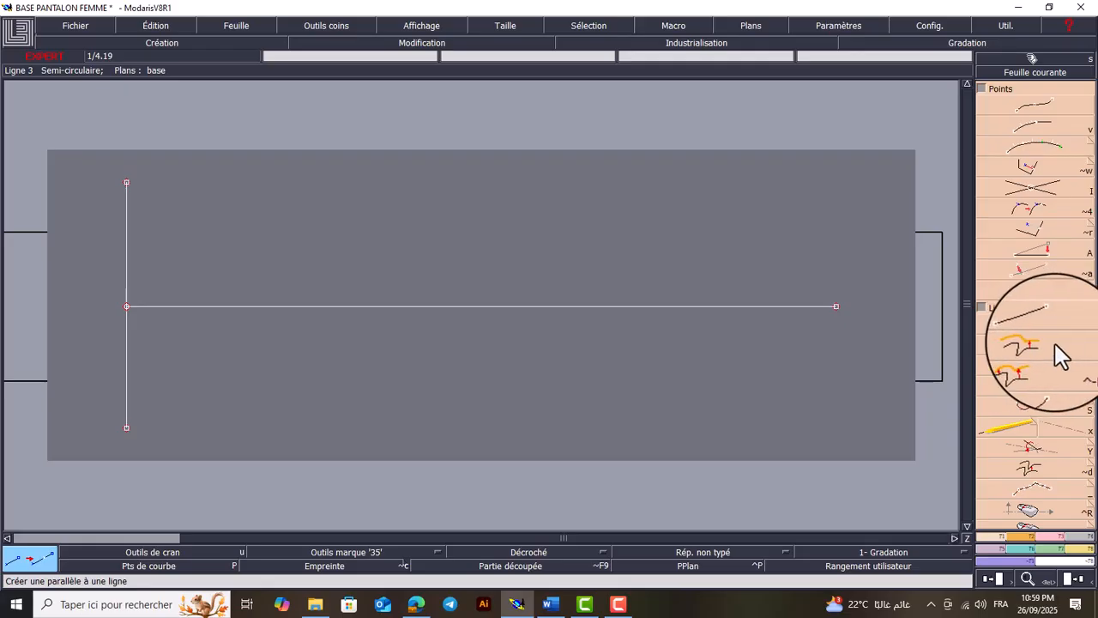
key(space)
key(space)
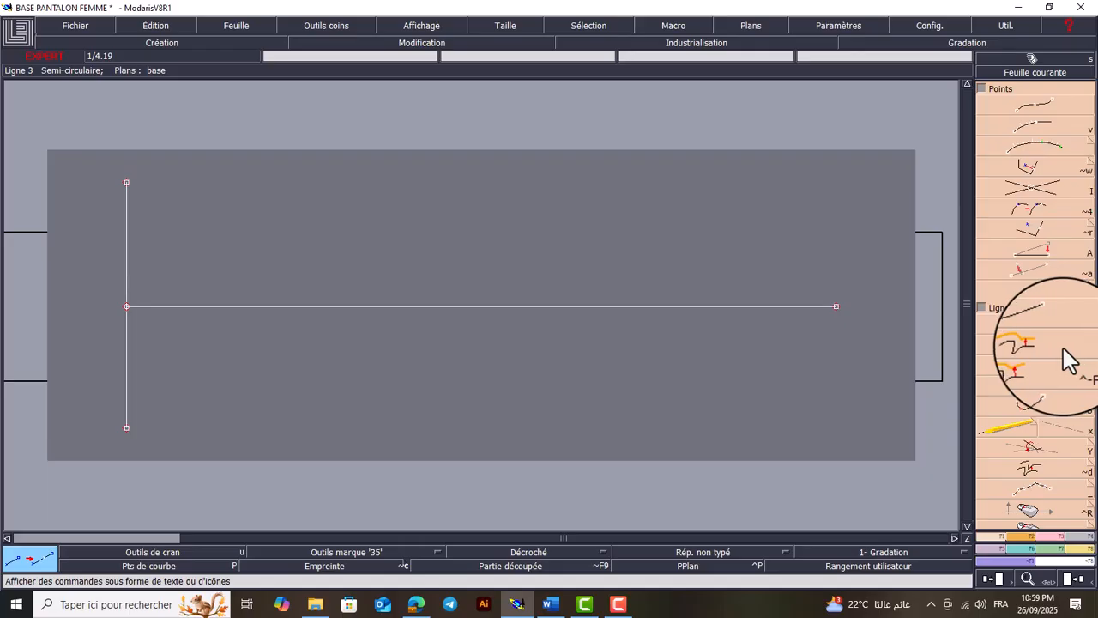
click(1067, 353)
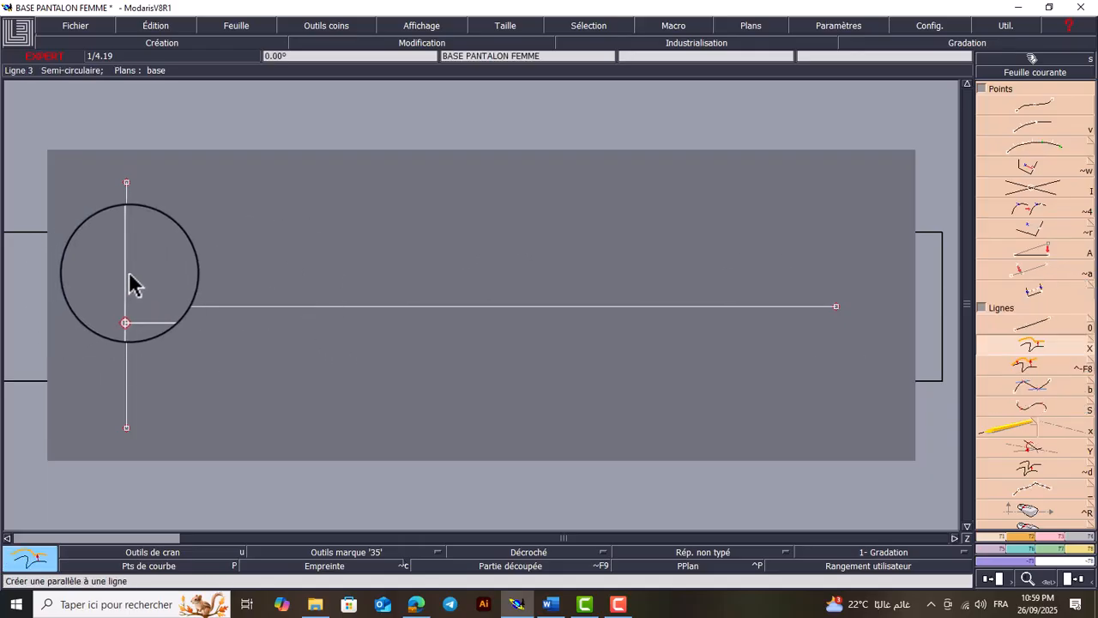
click(127, 284)
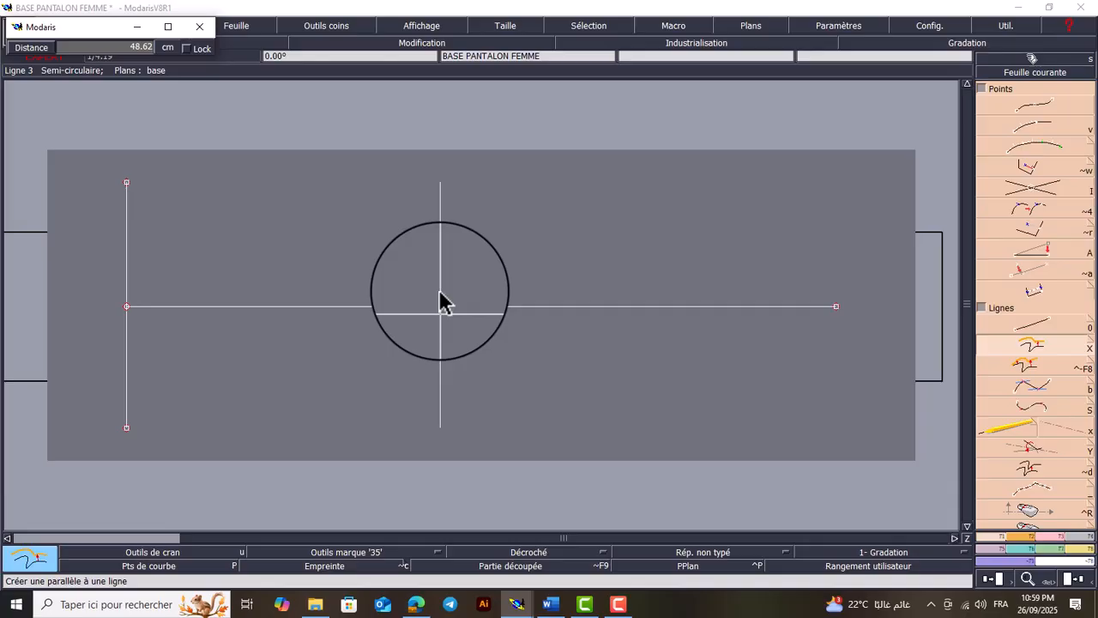
key(BackSpace)
text(48)
key(Return)
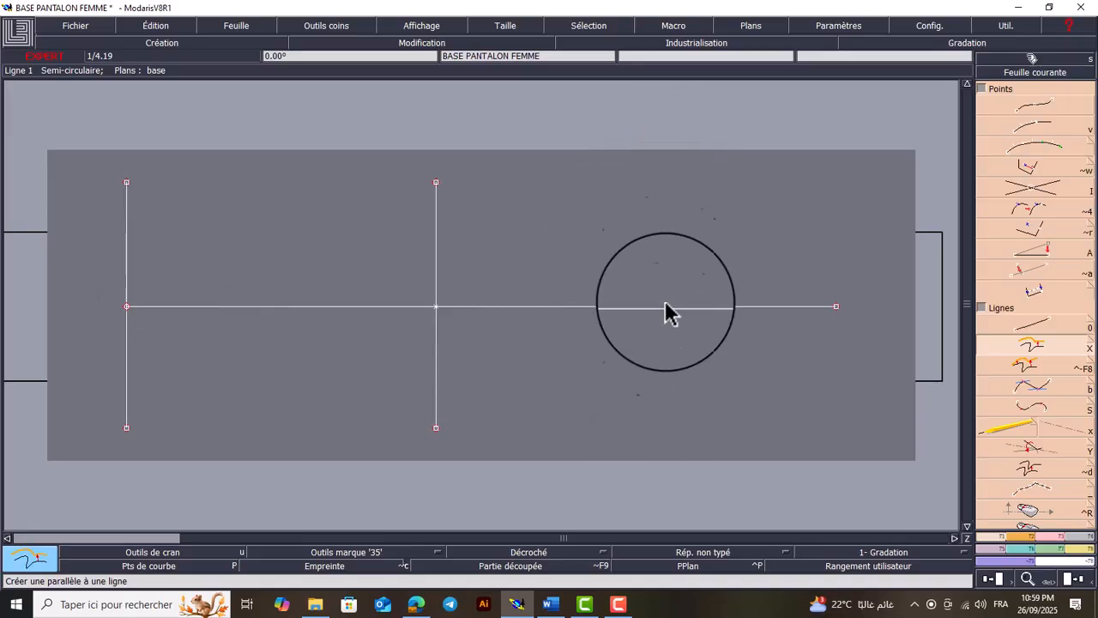
Create a second parallel to the leftmost vertical line at a distance of 77 cm for the inseam height
click(127, 268)
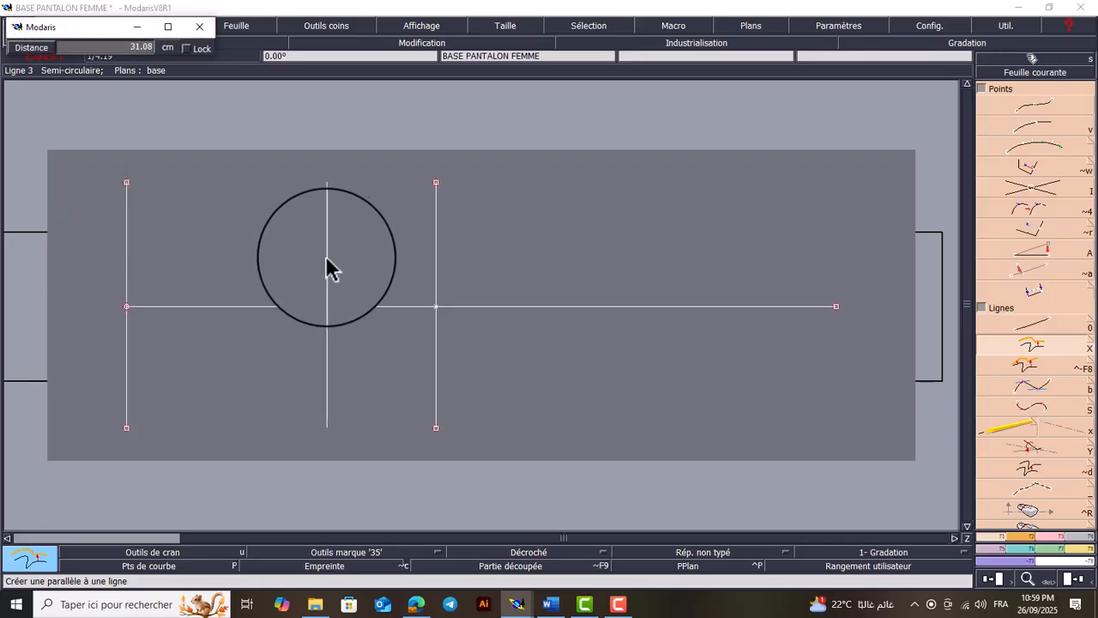
key(Down)
text(77)
key(Return)
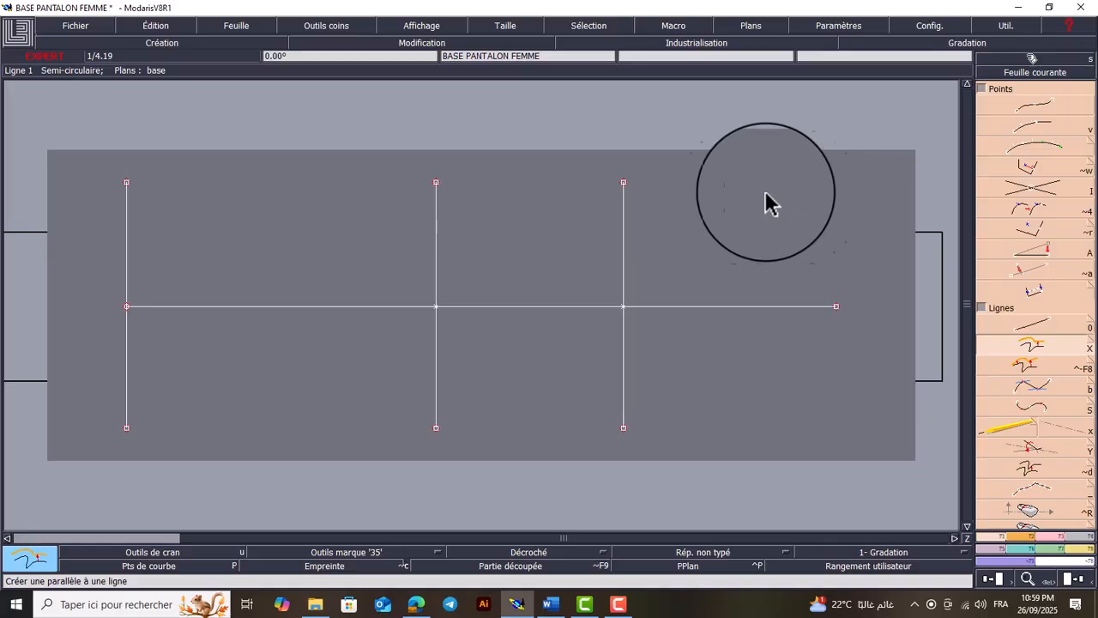
Create a parallel 28.2 cm to the right of the 77 cm inseam line to mark the rise height
click(623, 273)
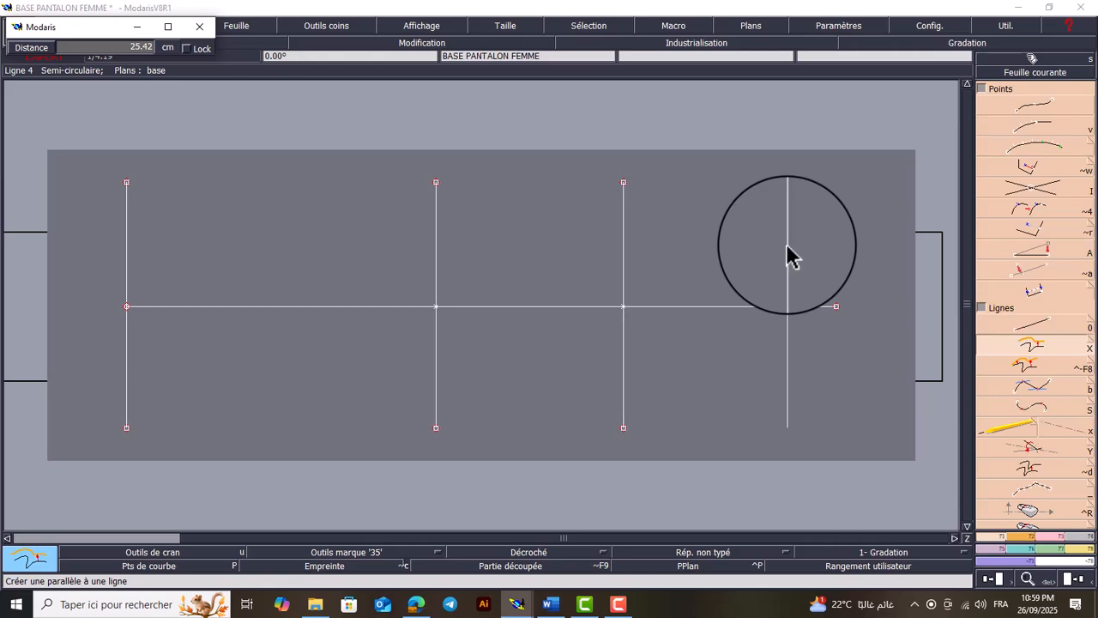
key(Down)
text(28.2)
key(Return)
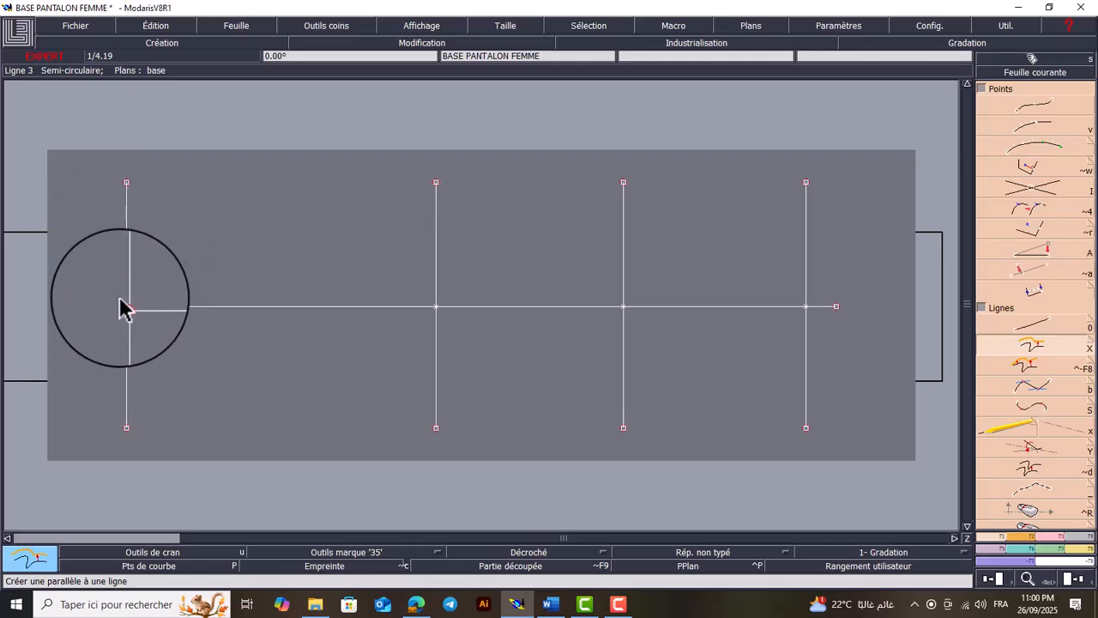
Switch to Word and add a new line reading "Tour de base :" below the knee height in the measurement list
click(550, 604)
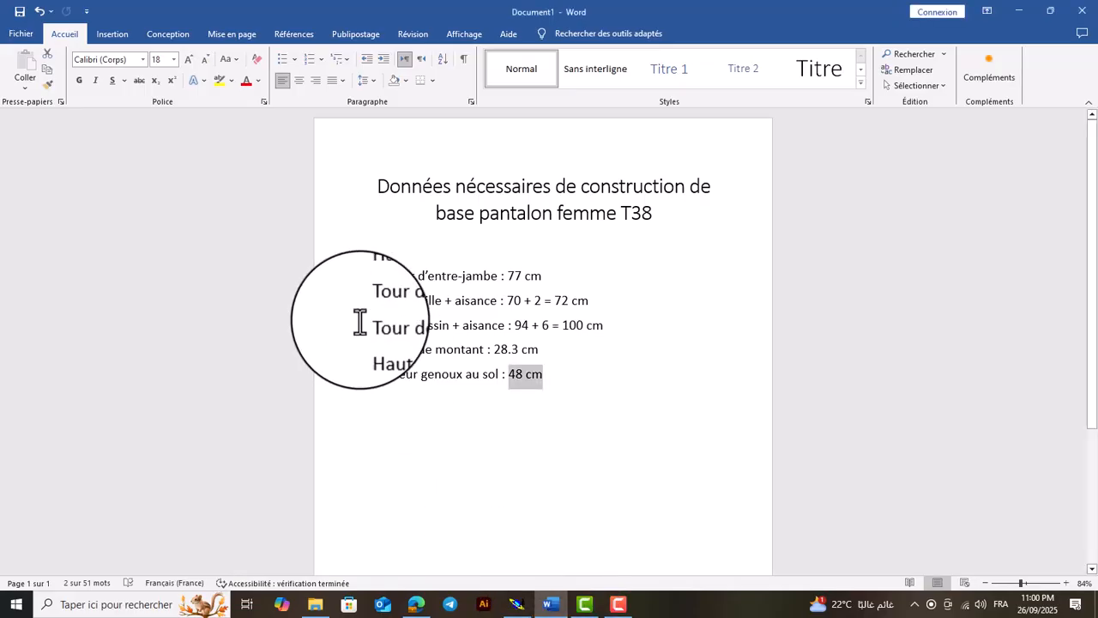
click(551, 377)
key(Return)
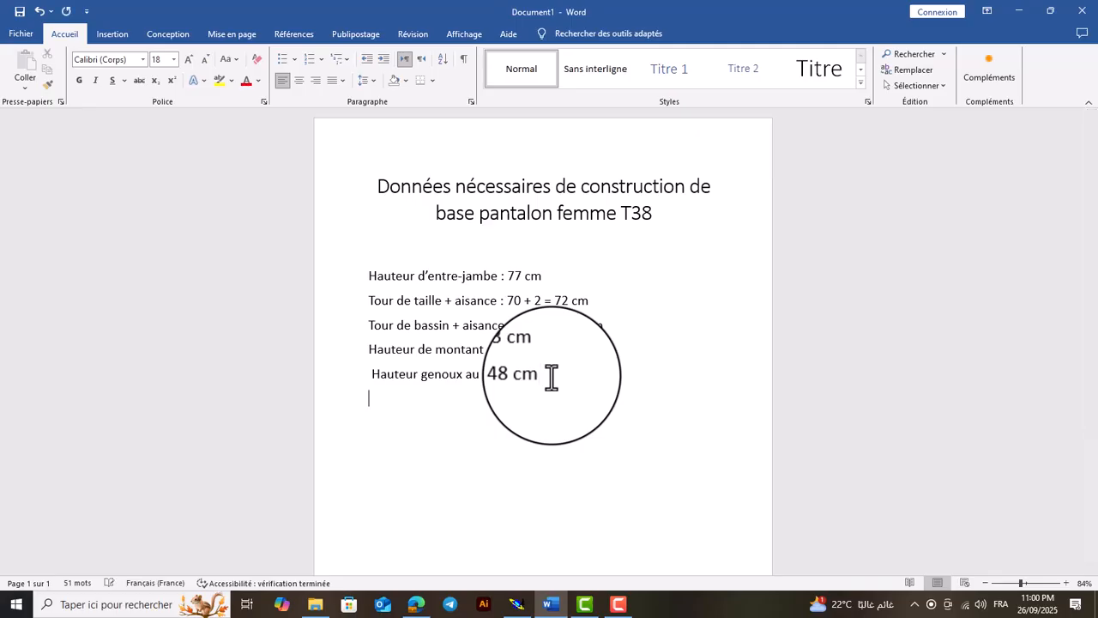
text(TOUR)
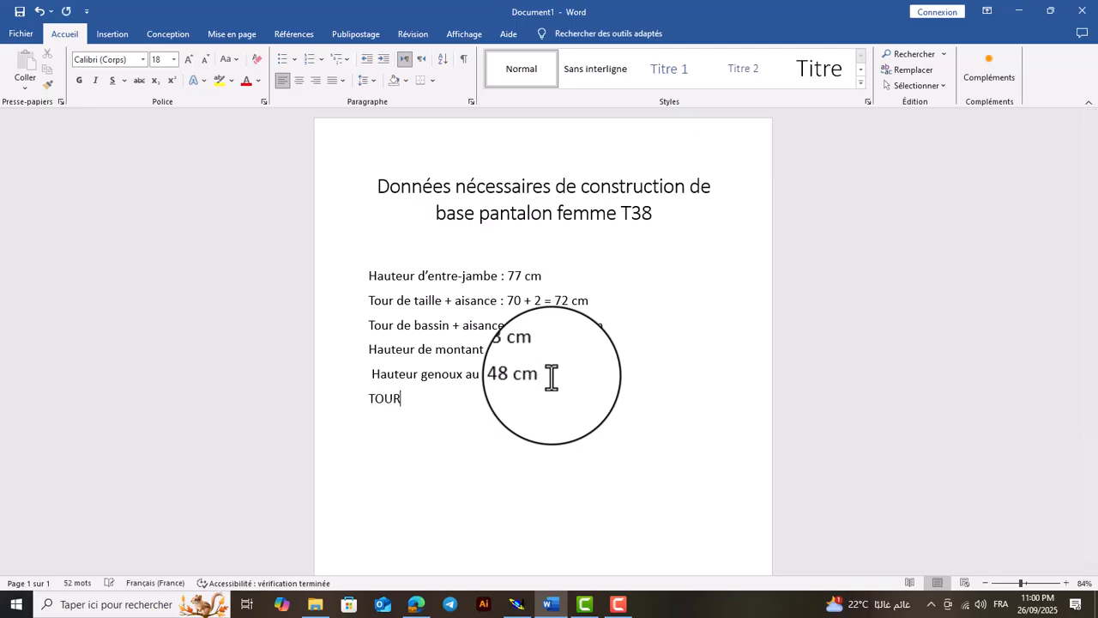
text( DE BAS)
key(BackSpace)
key(BackSpace)
key(BackSpace)
key(BackSpace)
key(BackSpace)
key(BackSpace)
key(BackSpace)
key(BackSpace)
key(BackSpace)
key(BackSpace)
text(our de base :)
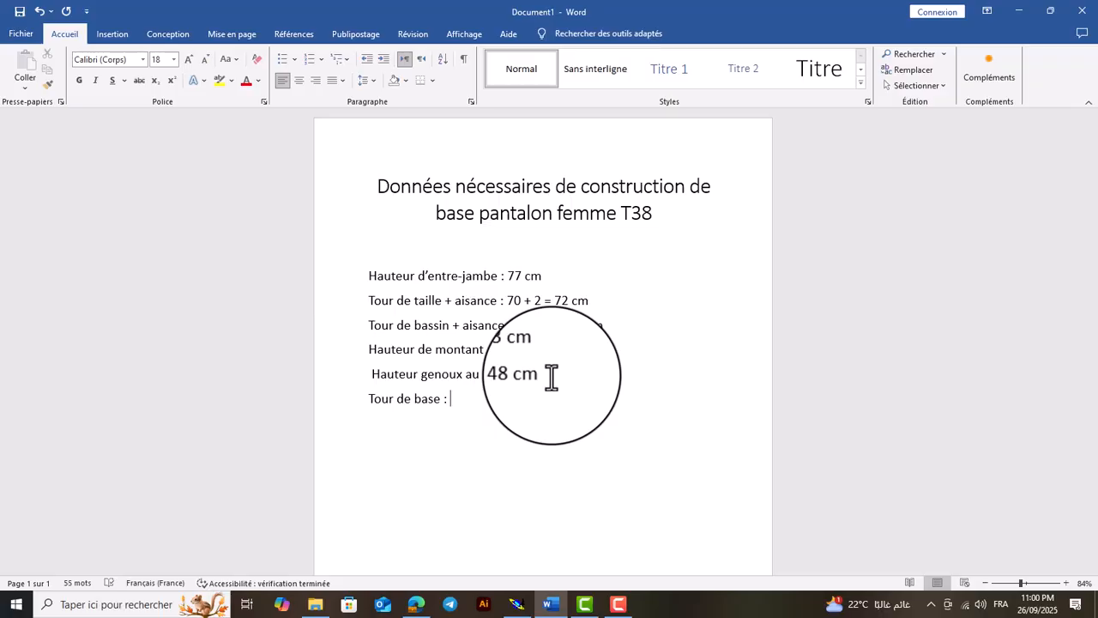
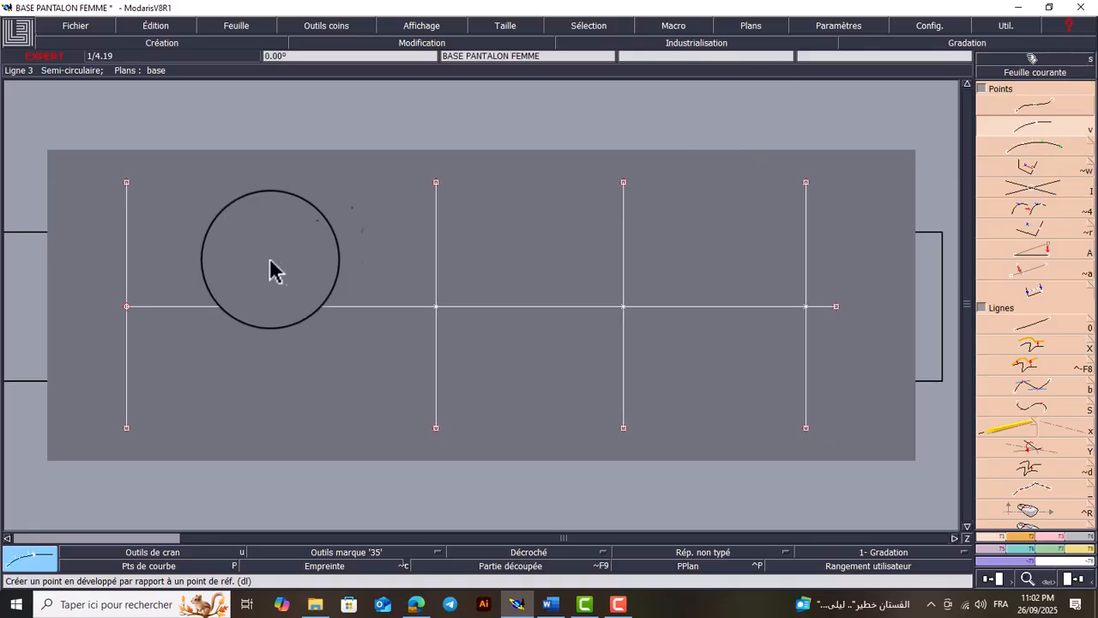
Create developed points on the leftmost vertical line at -9 cm and 9 cm from its intersection with the horizontal axis
click(126, 307)
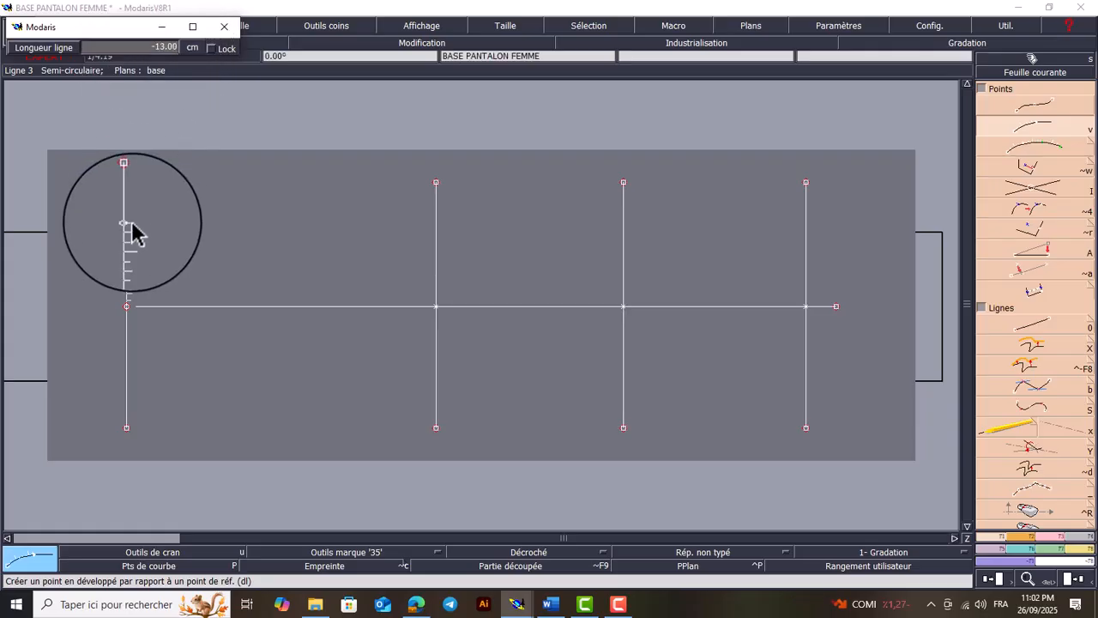
key(Down)
text(-9)
key(Return)
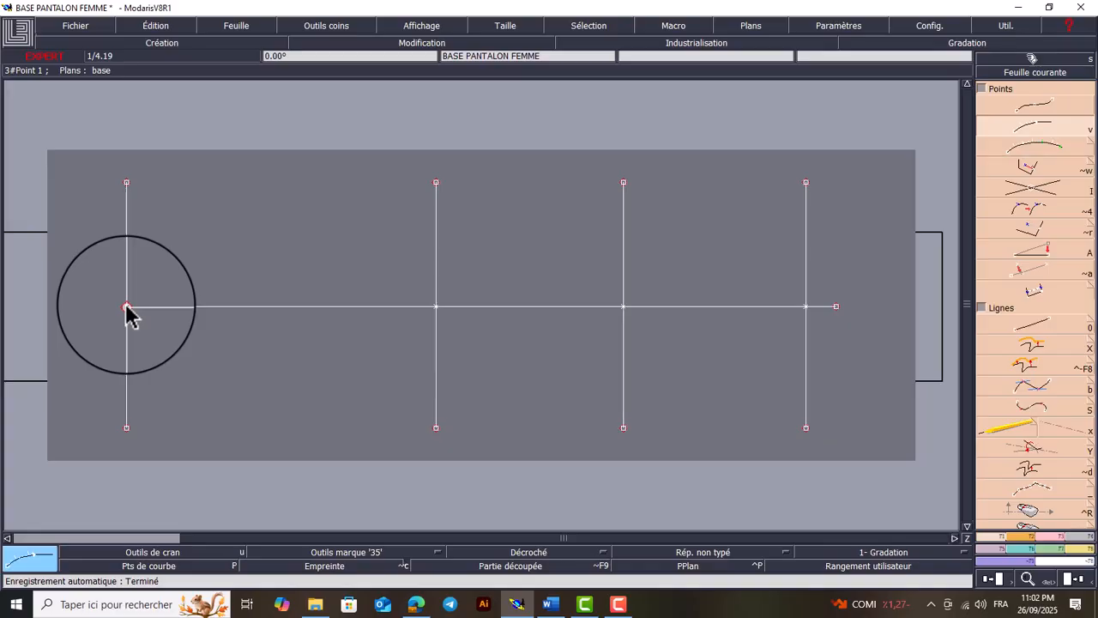
click(127, 311)
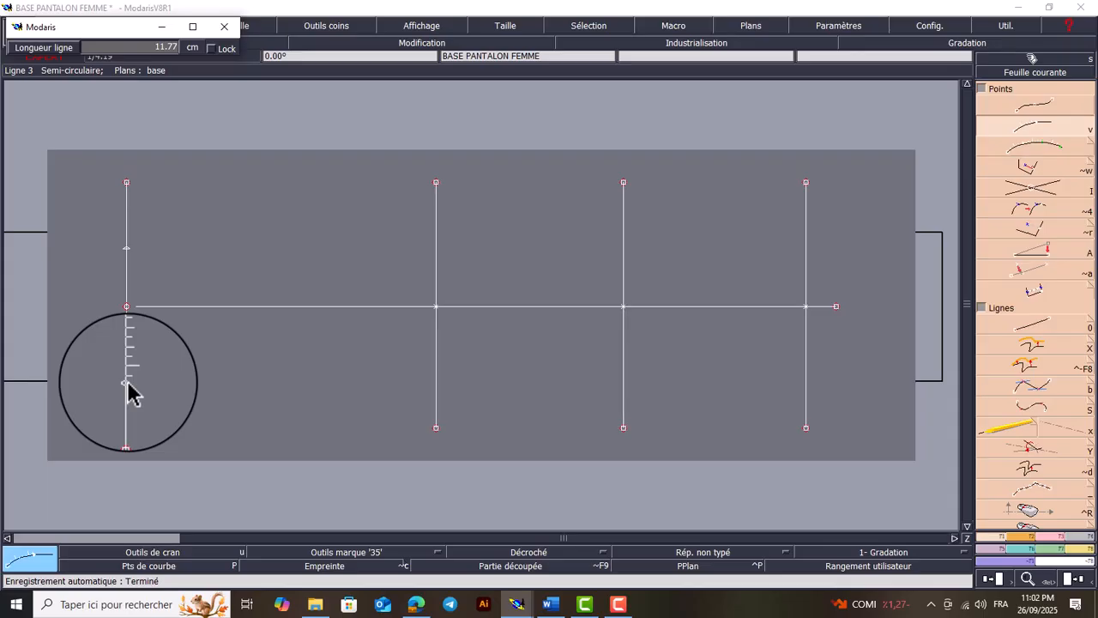
text(-9.00)
text(9)
key(Return)
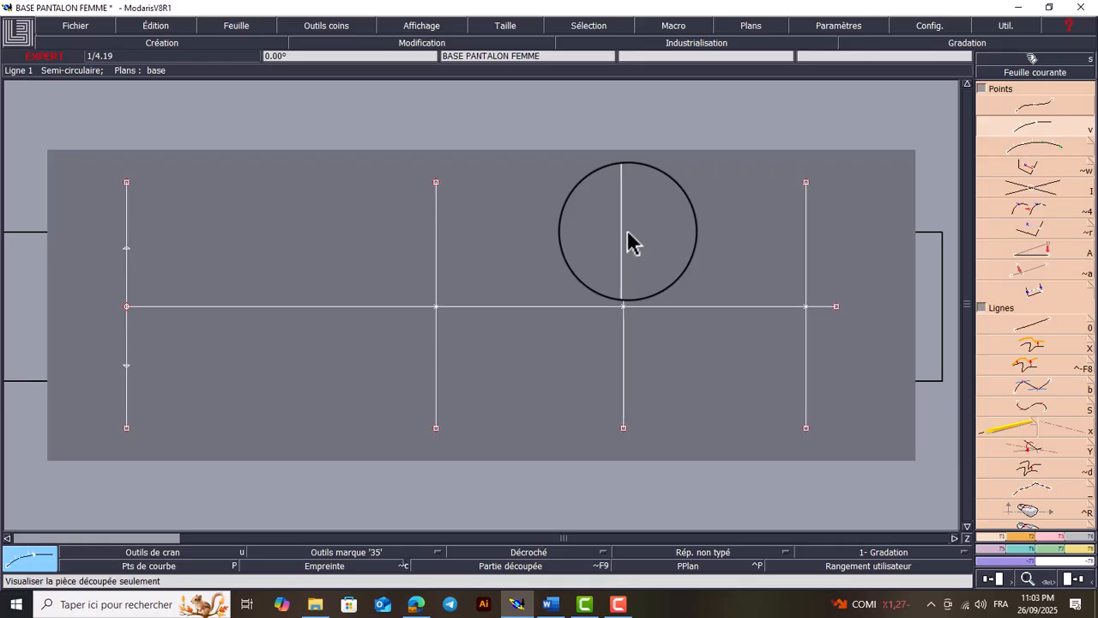
Consult the measurements in Word, and create a parallel 10 cm above the horizontal axis in Modaris
click(550, 604)
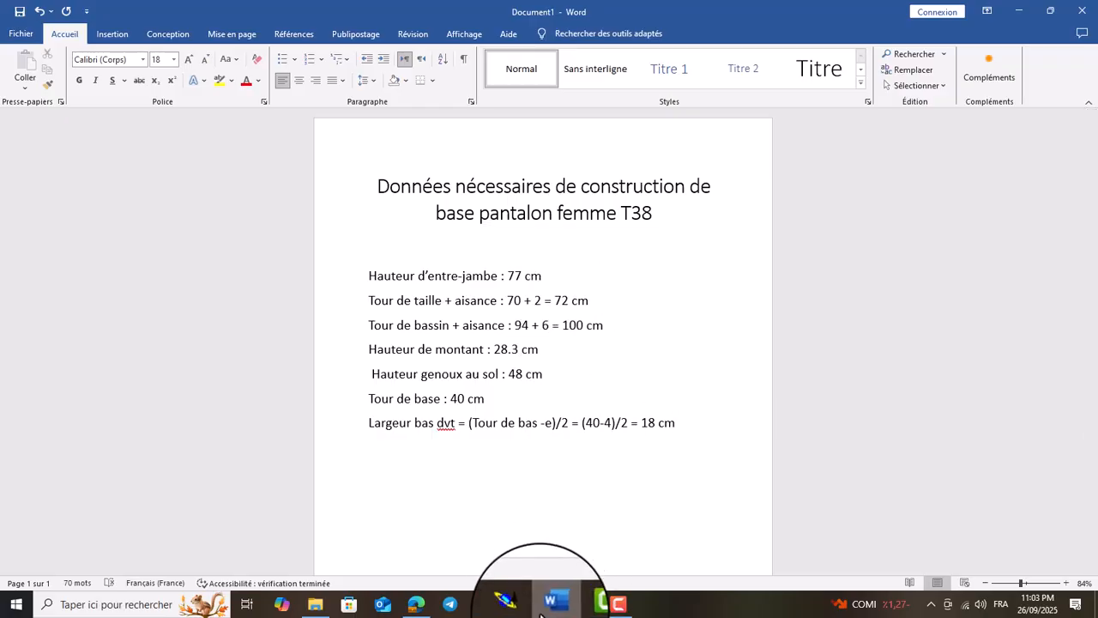
click(517, 604)
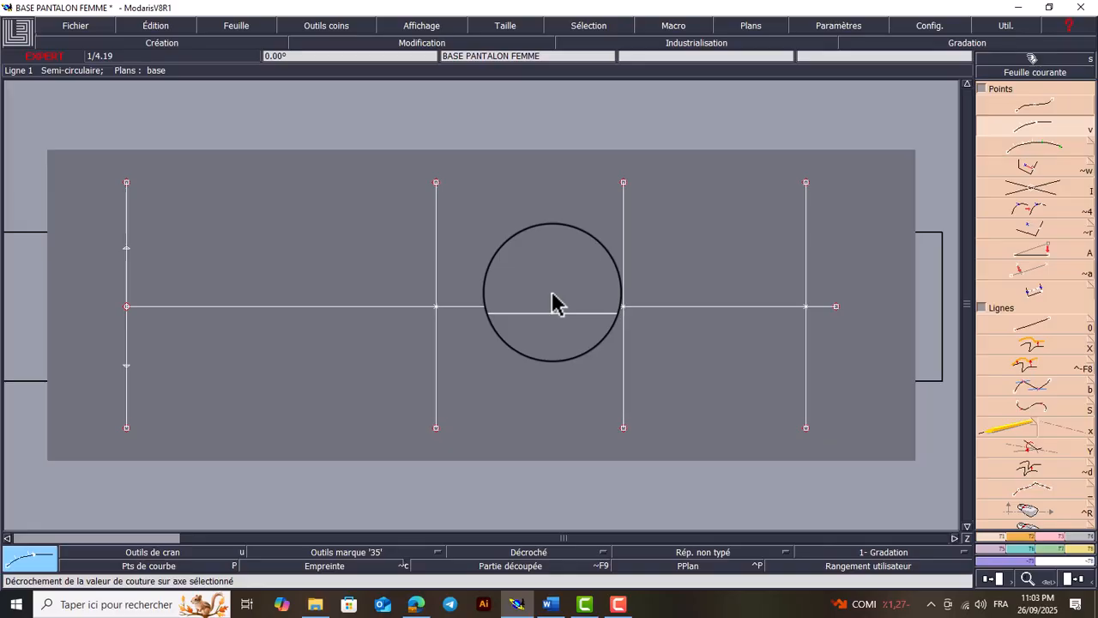
key(shift+x)
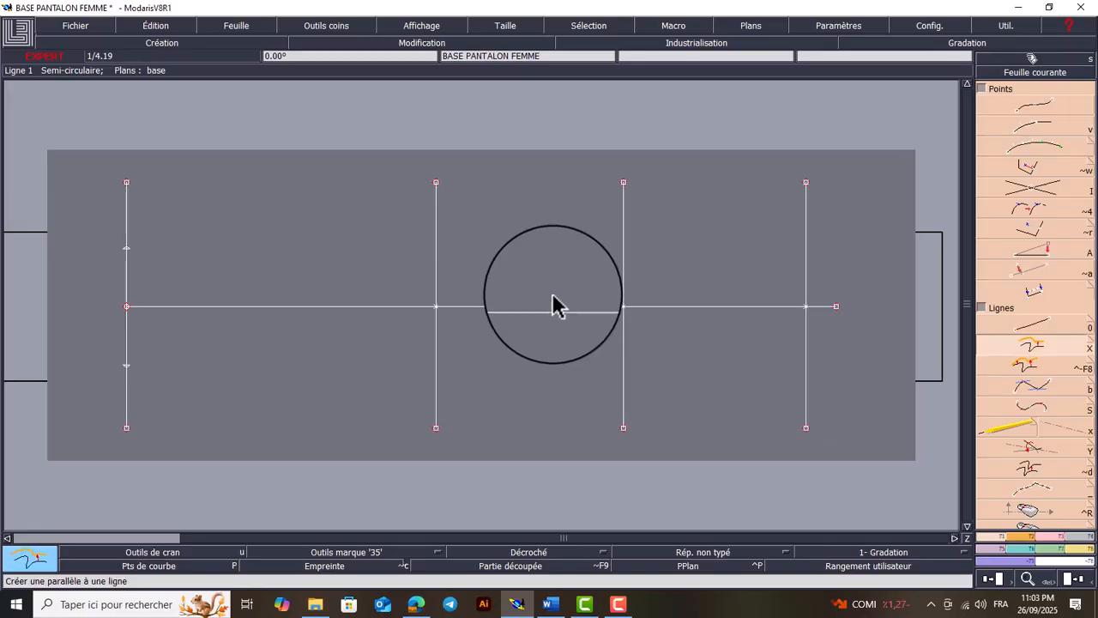
click(550, 306)
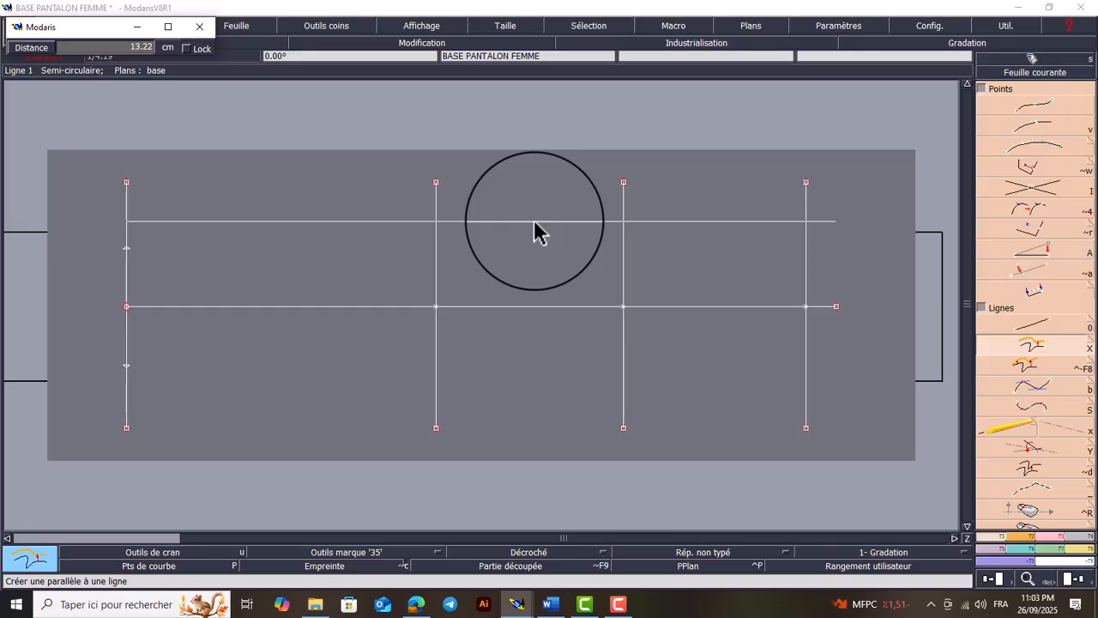
text(28.30)
text(10)
key(Return)
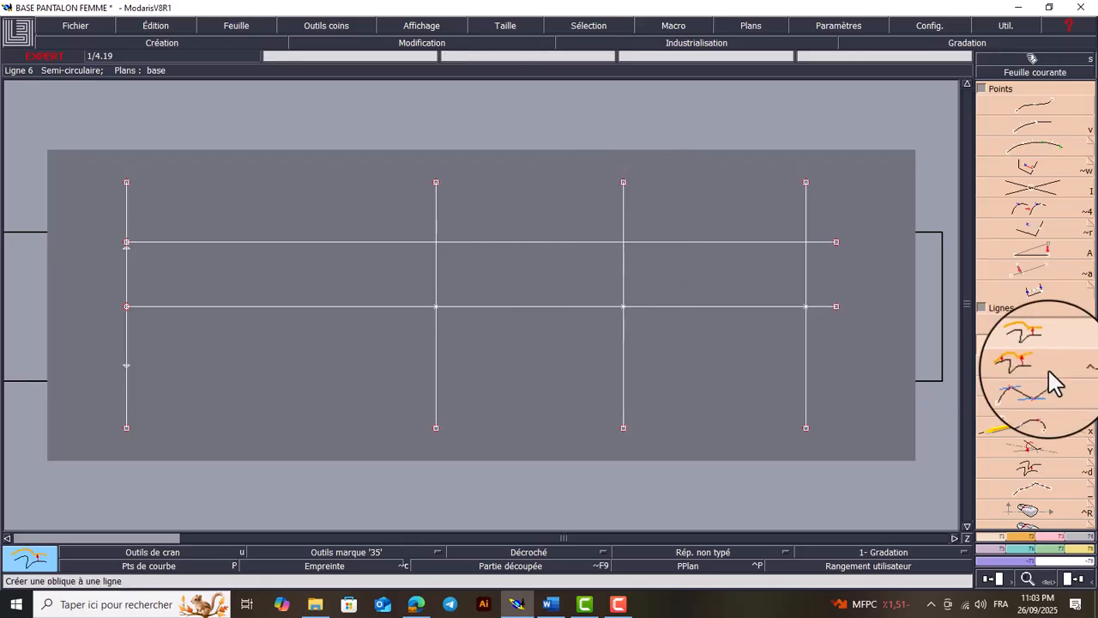
Adjust the new horizontal parallel to the 77 cm inseam line, removing the portion on the hem side
click(1056, 539)
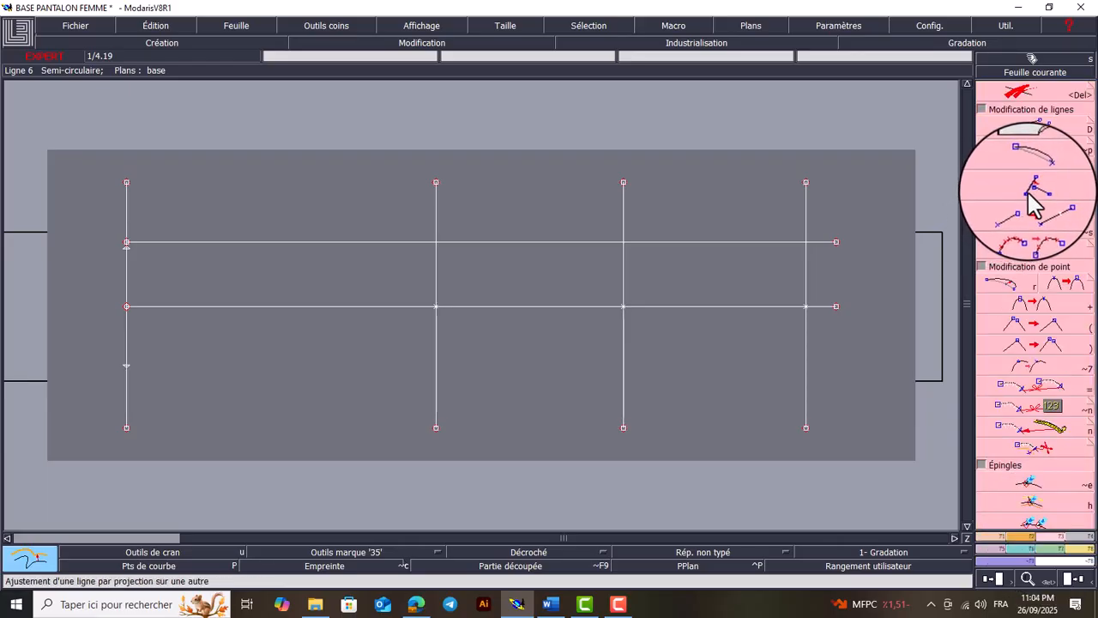
key(i)
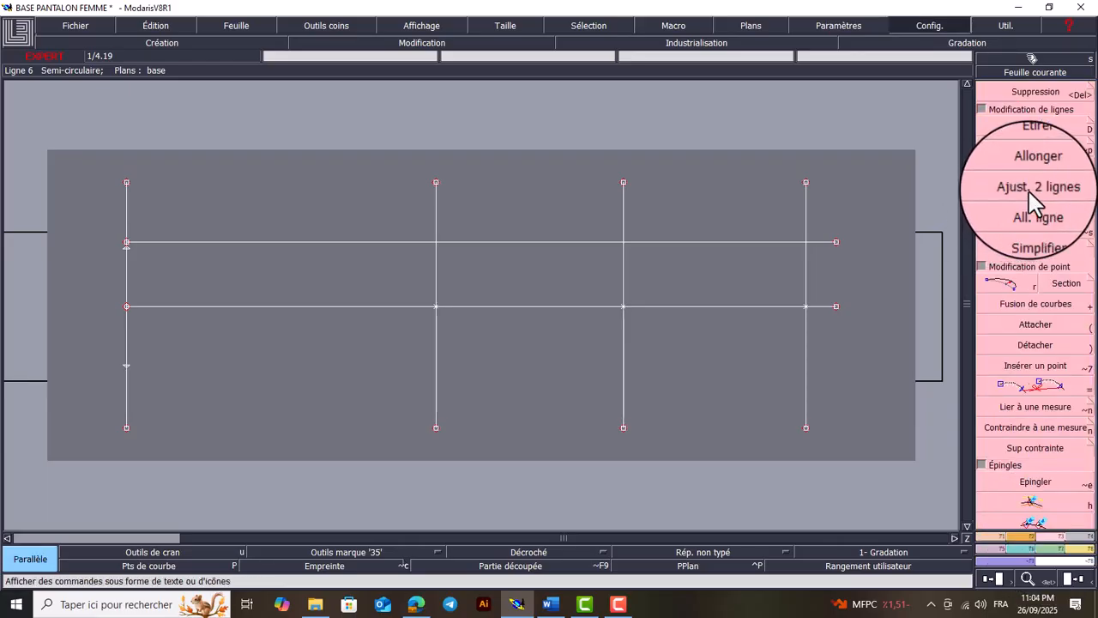
key(i)
key(i)
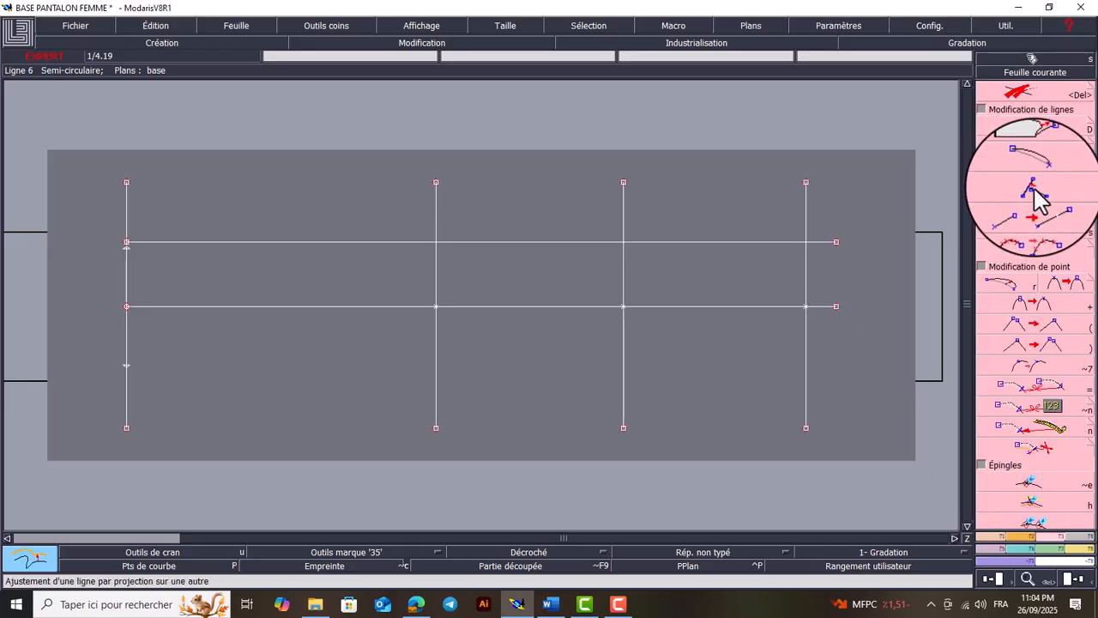
click(1034, 189)
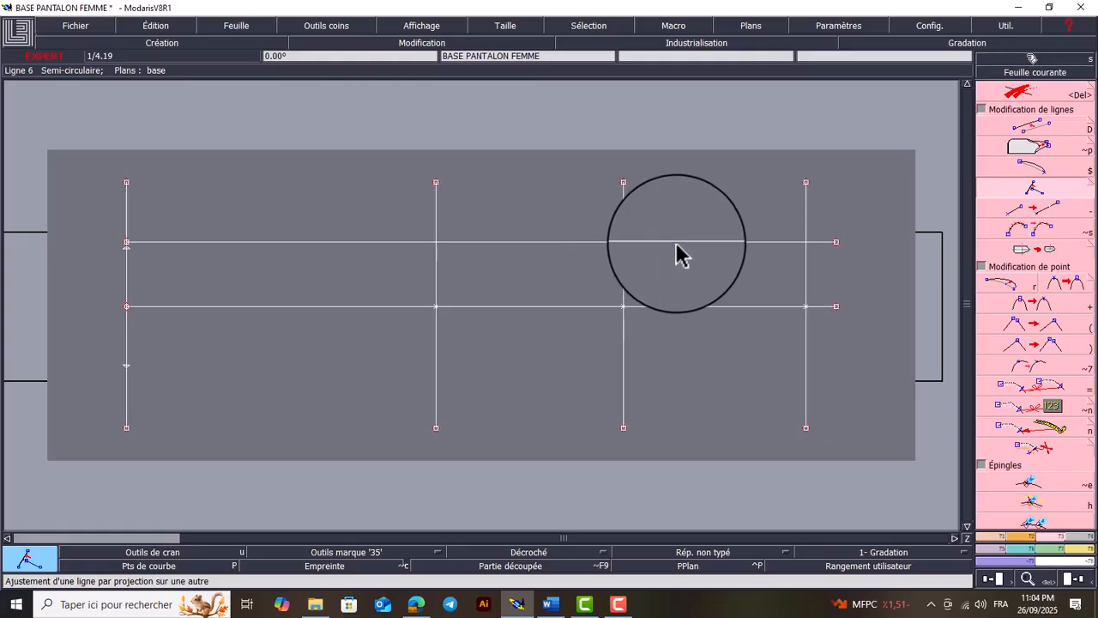
click(626, 284)
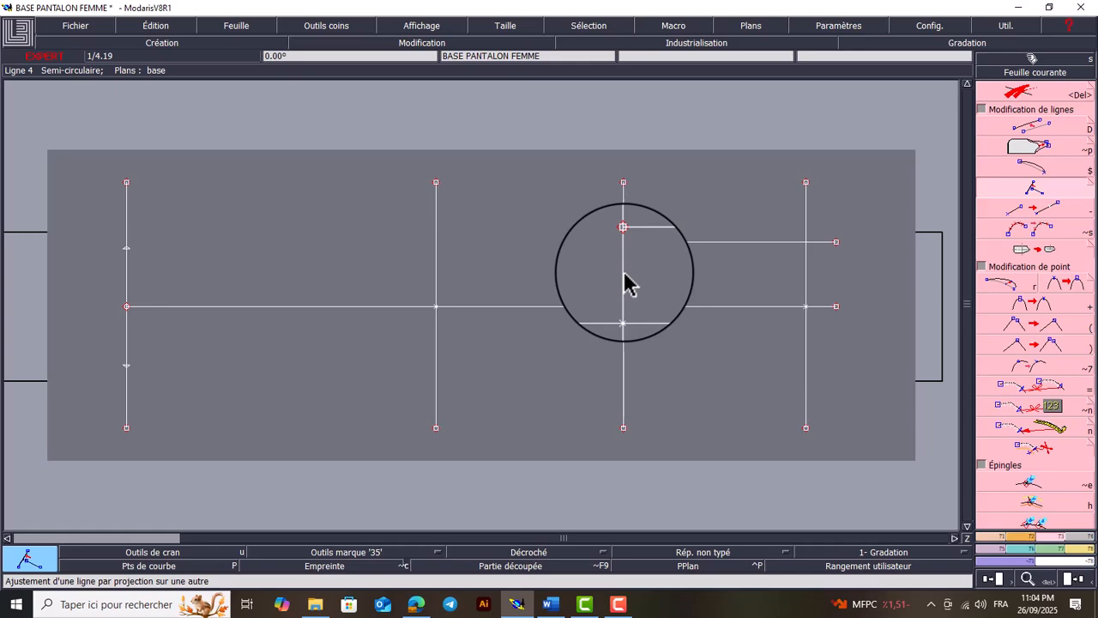
key(Return)
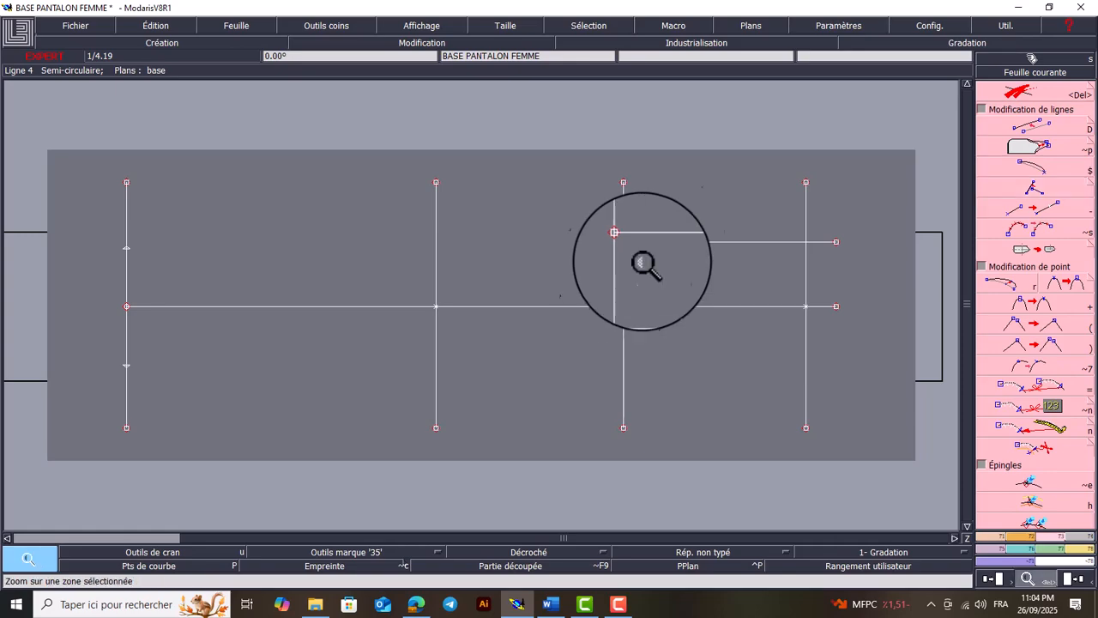
click(572, 278)
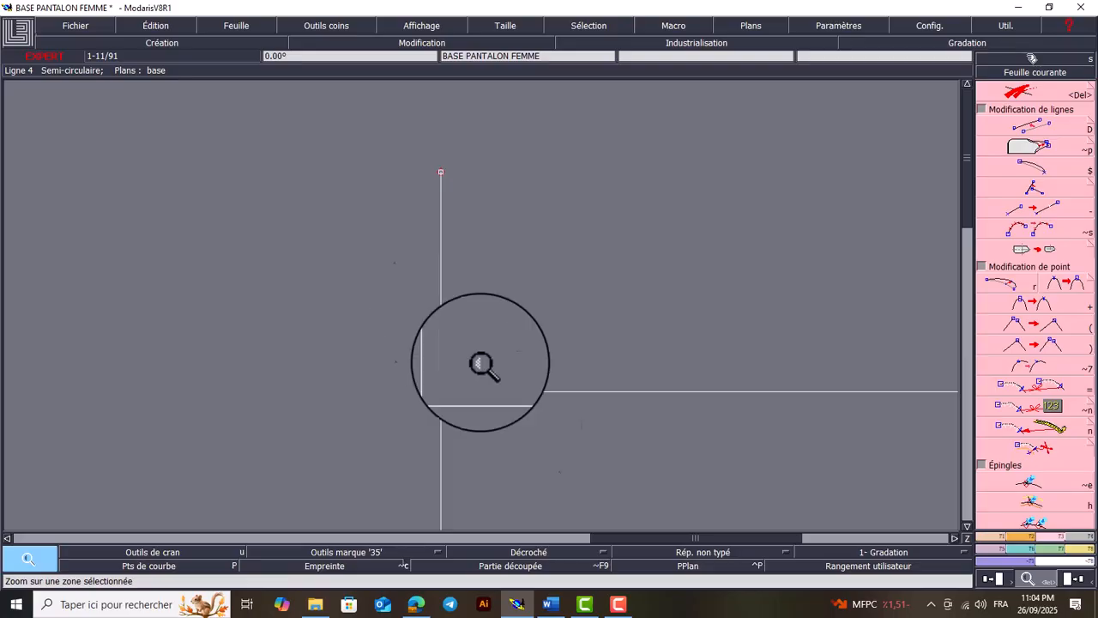
Switch to Word to consult the hip measurement, and compute 94 × 0.05 in the Windows Calculator
click(550, 604)
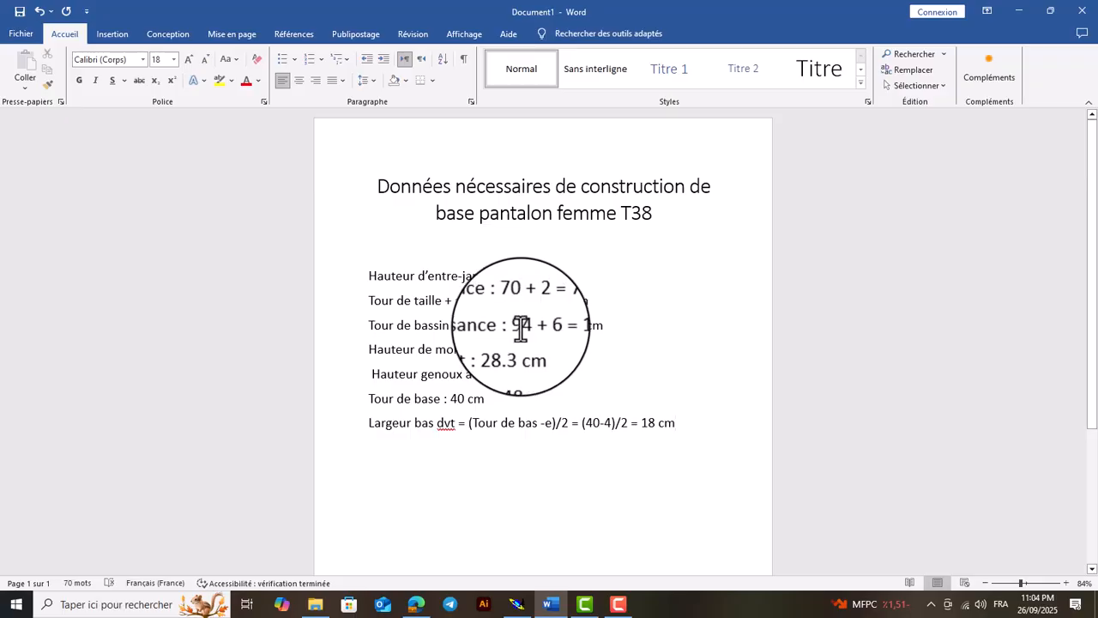
click(148, 601)
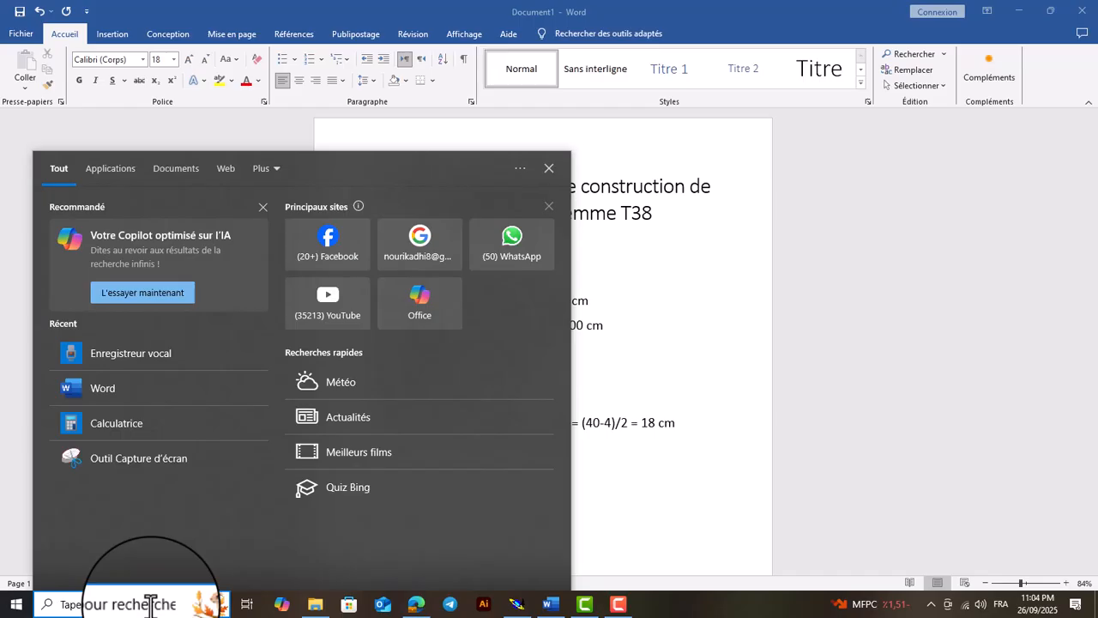
click(139, 431)
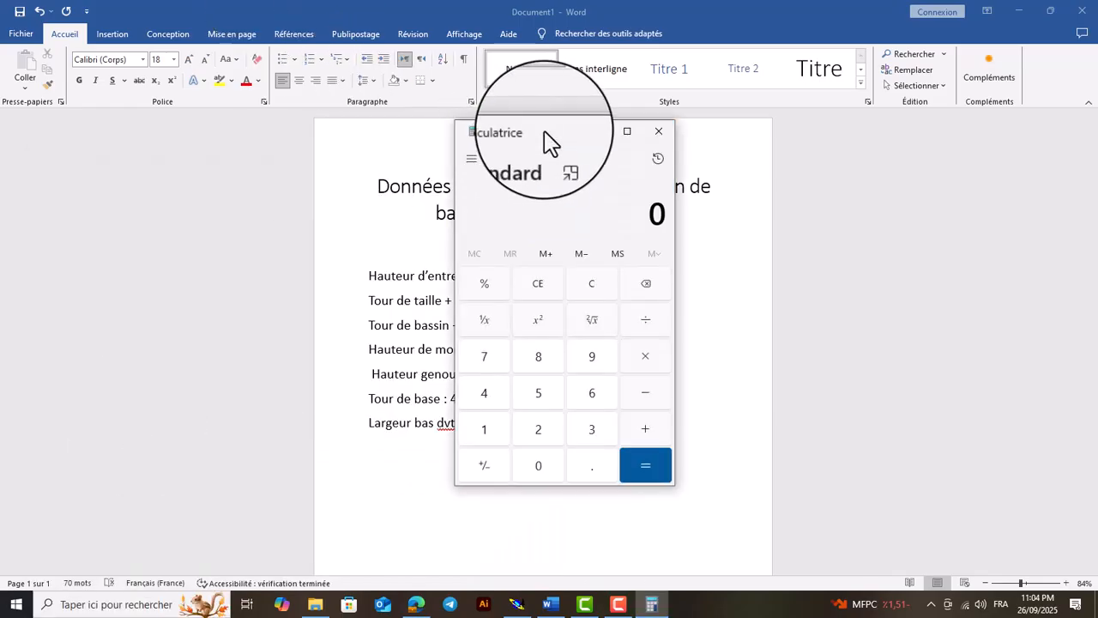
drag(545, 135, 752, 154)
text(94)
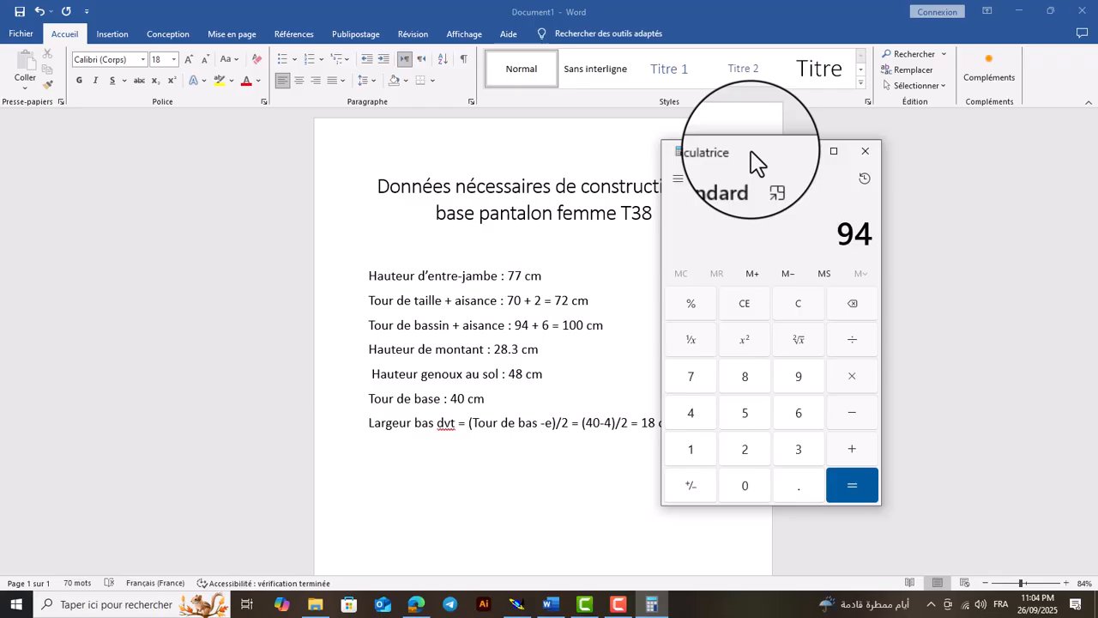
text(*0.05)
key(Return)
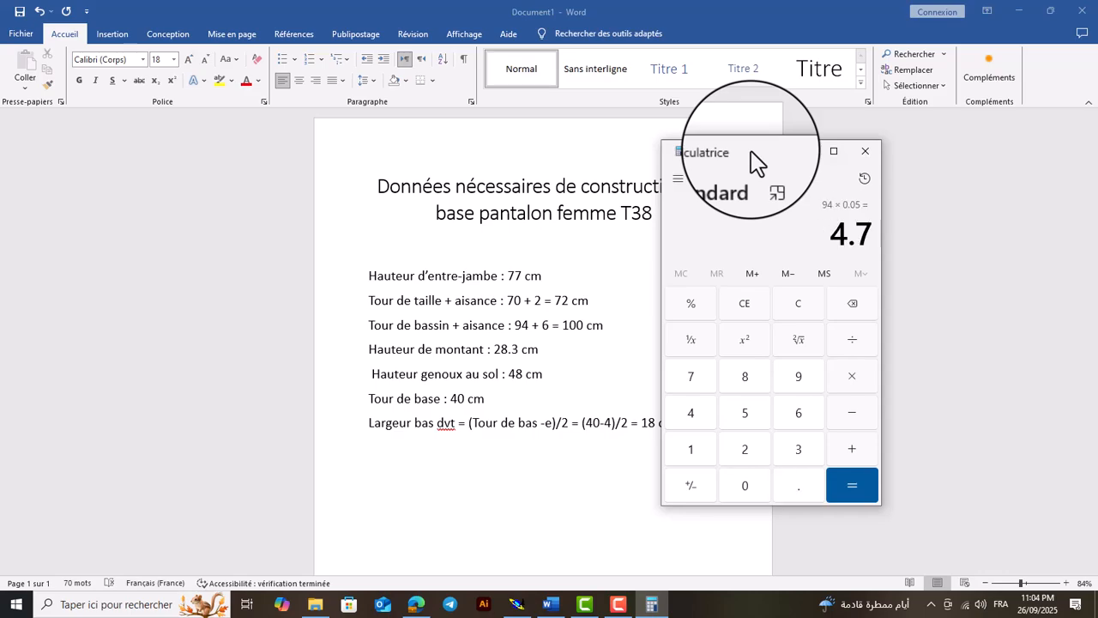
click(801, 151)
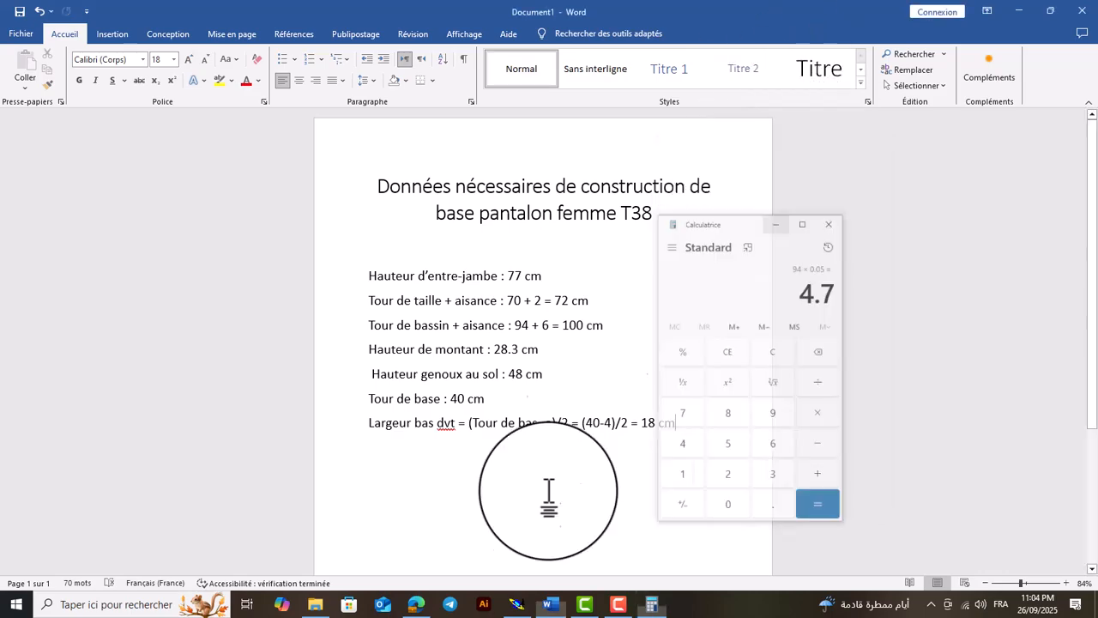
Switch to Modaris and try to create a developed point at -47 cm on the inseam line from the trimmed parallel's endpoint
click(517, 604)
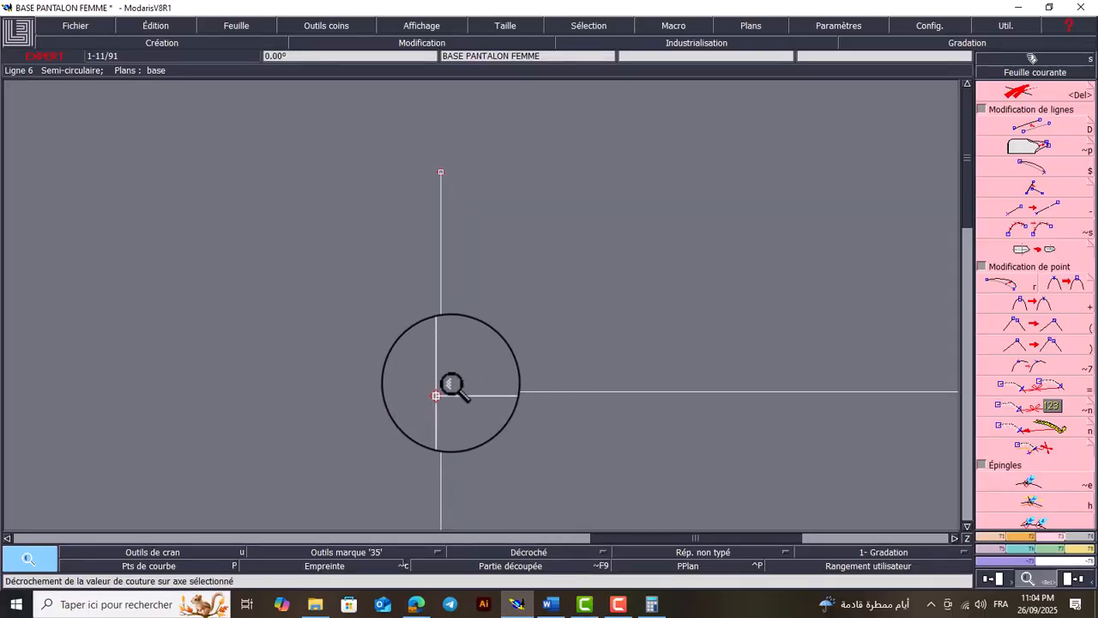
key(Home)
key(Return)
drag(661, 179, 585, 288)
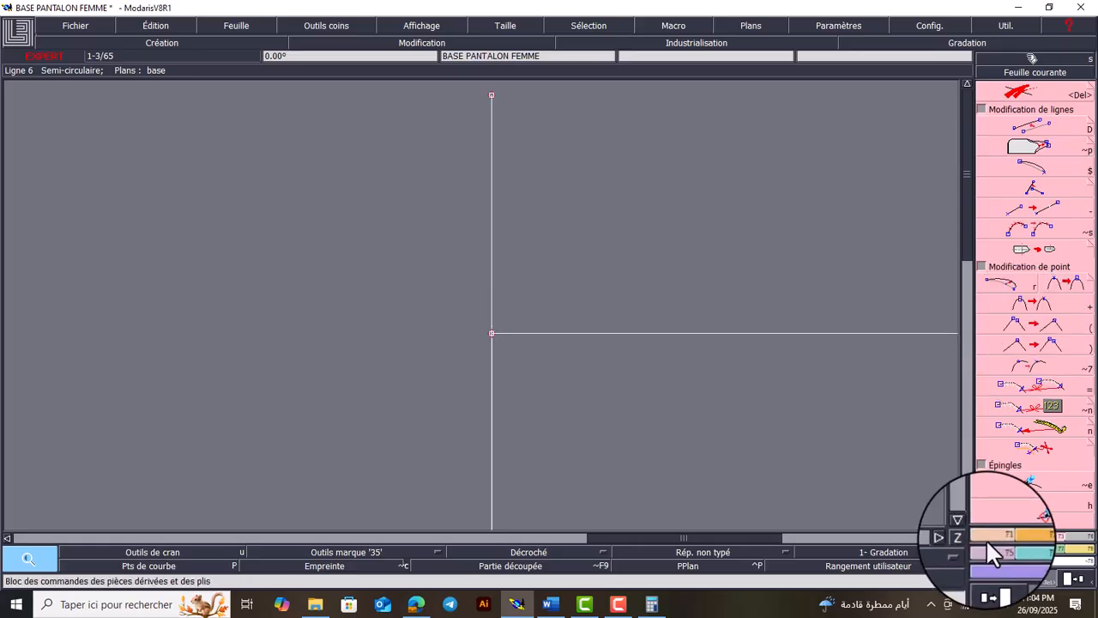
click(987, 537)
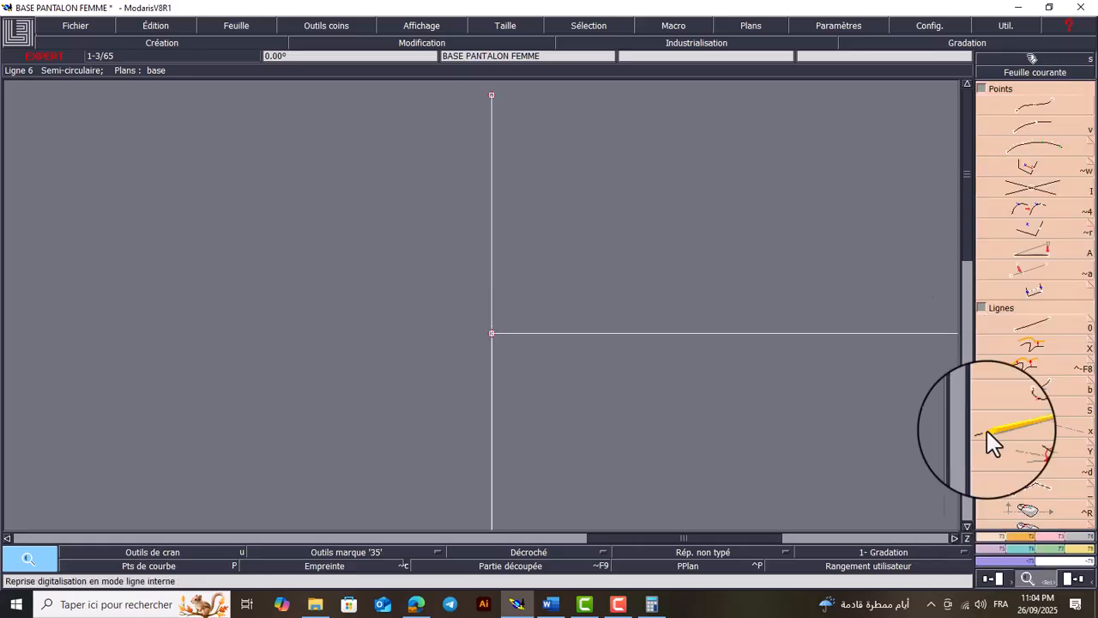
click(1040, 127)
click(492, 333)
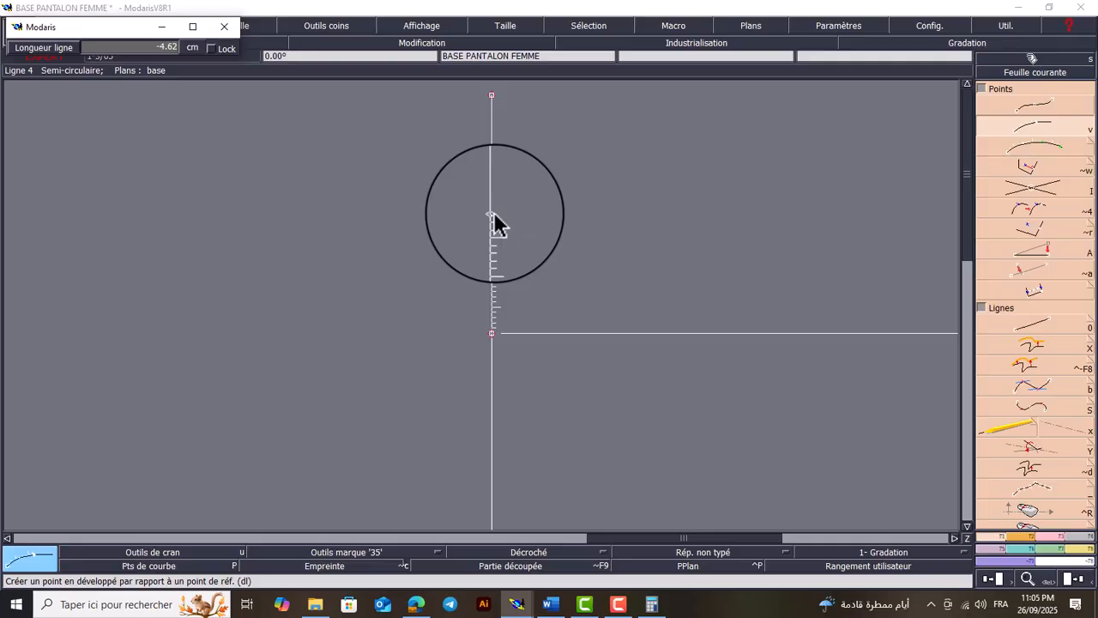
text(9.00)
text(-47)
key(Return)
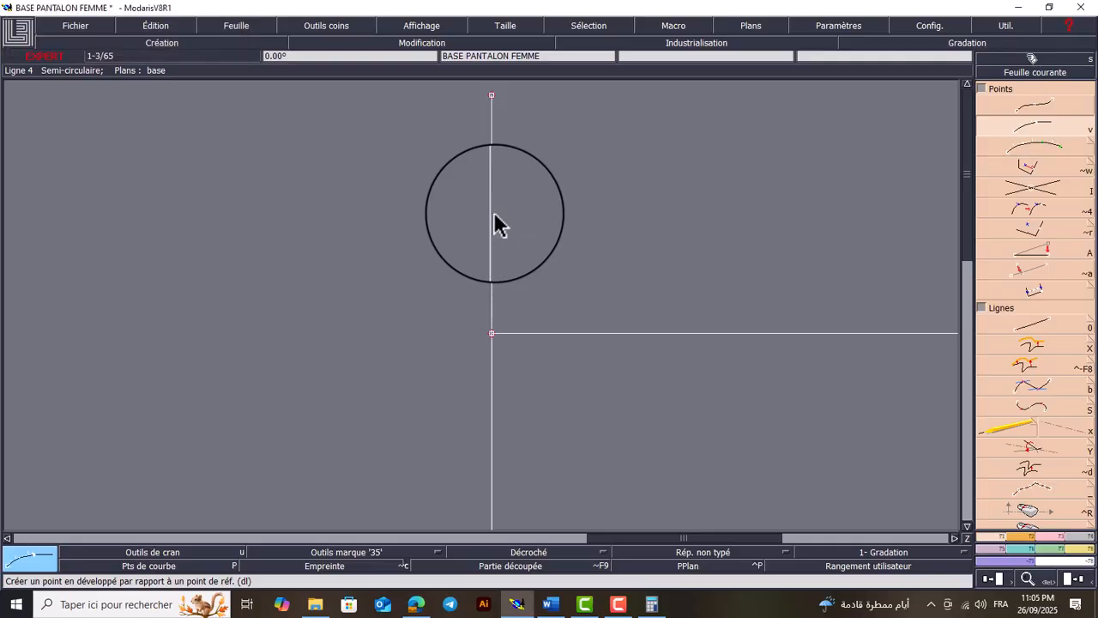
key(Home)
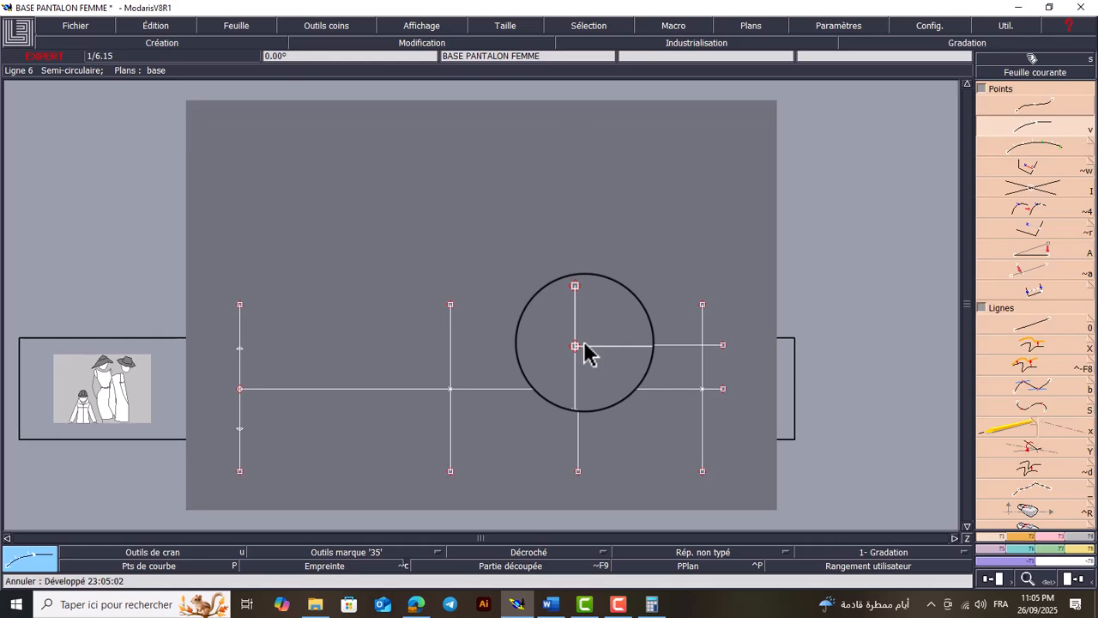
Create a developed point at -4.7 cm on the inseam line from the trimmed parallel's endpoint, and another point farther up from it
key(Return)
drag(610, 293, 546, 396)
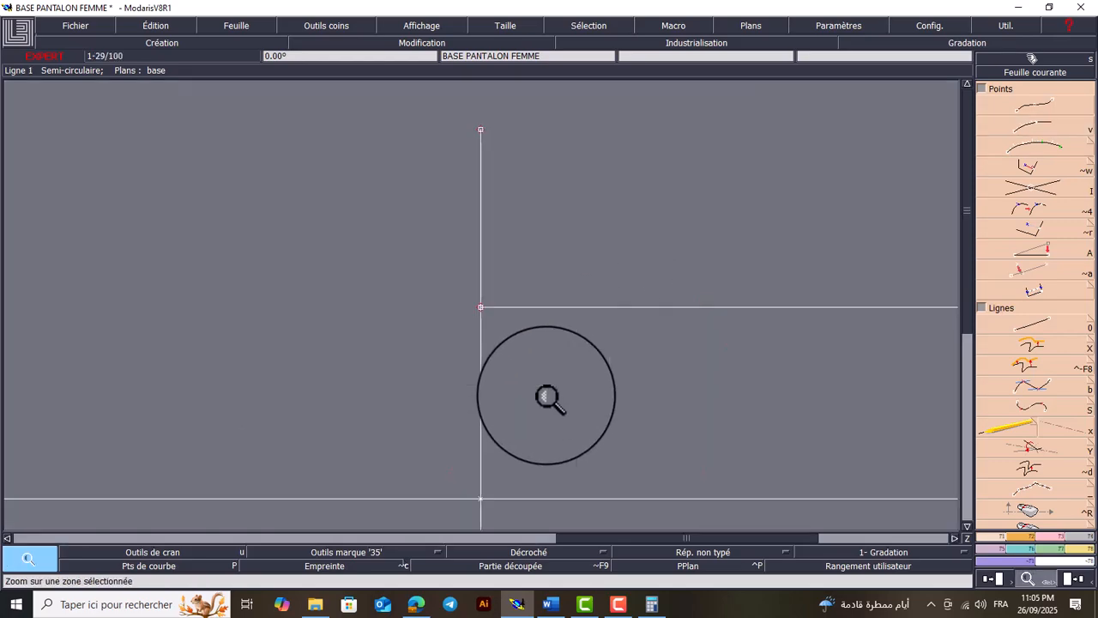
key(v)
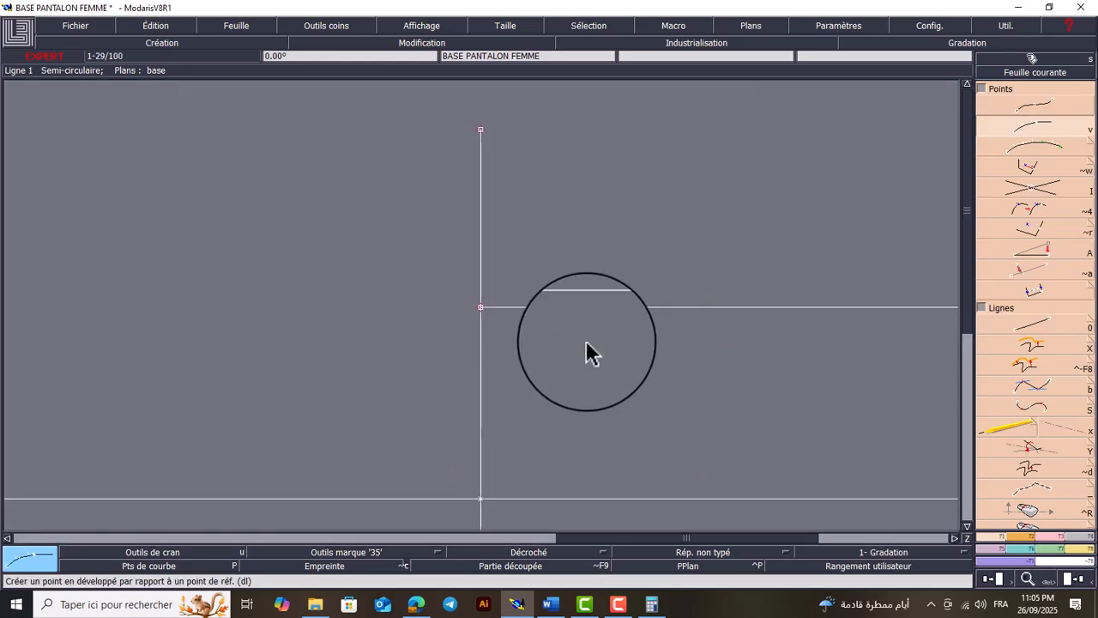
click(480, 307)
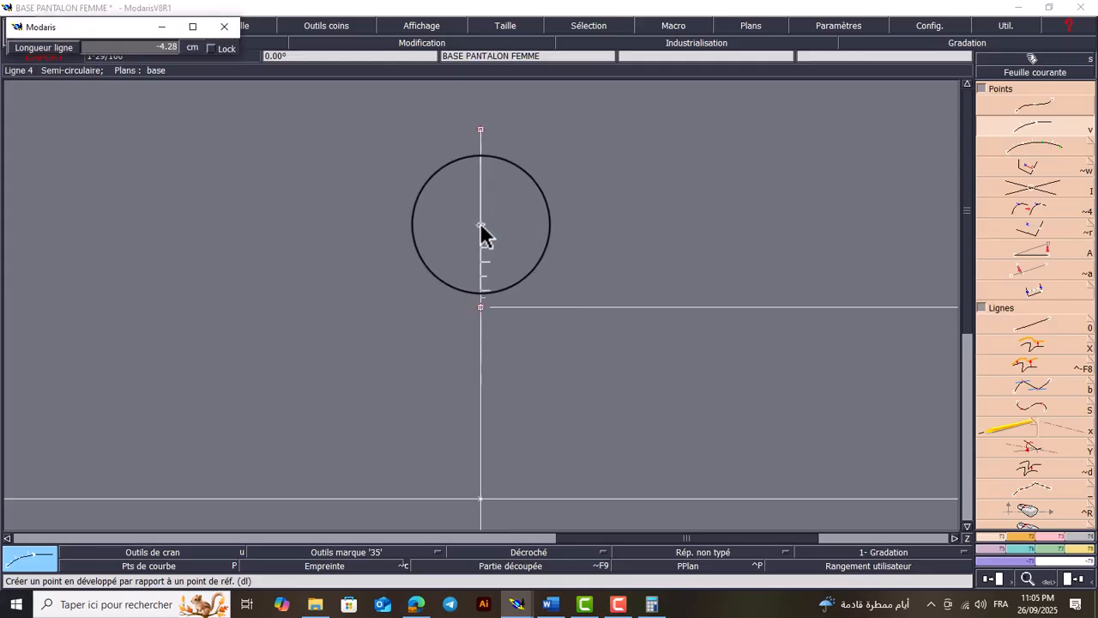
text(-47)
key(BackSpace)
text(-4.7)
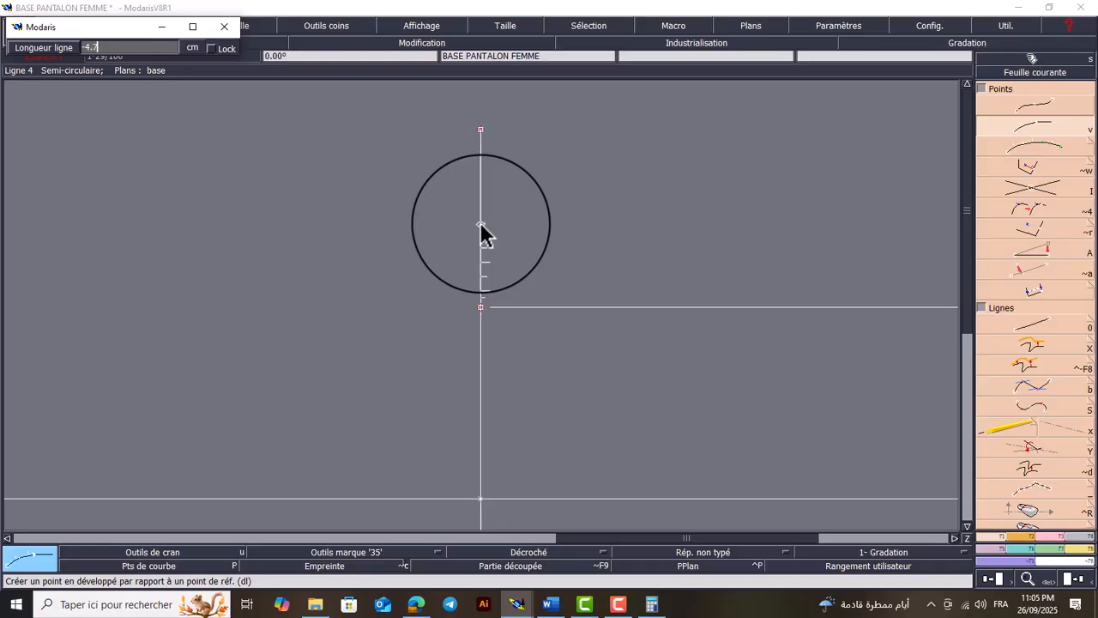
key(Return)
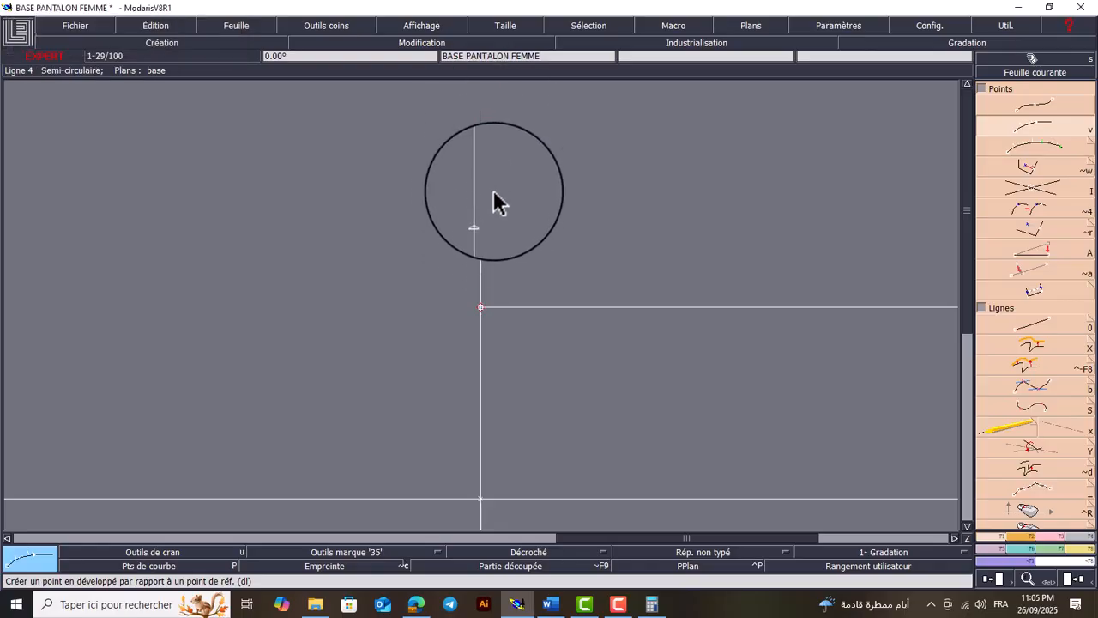
click(482, 156)
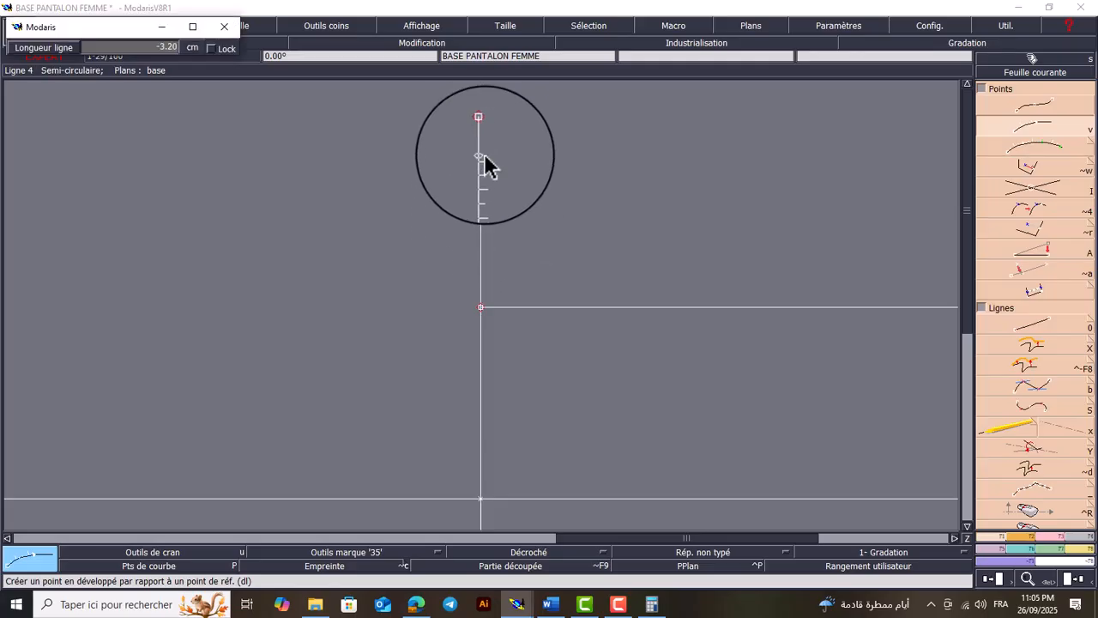
key(Return)
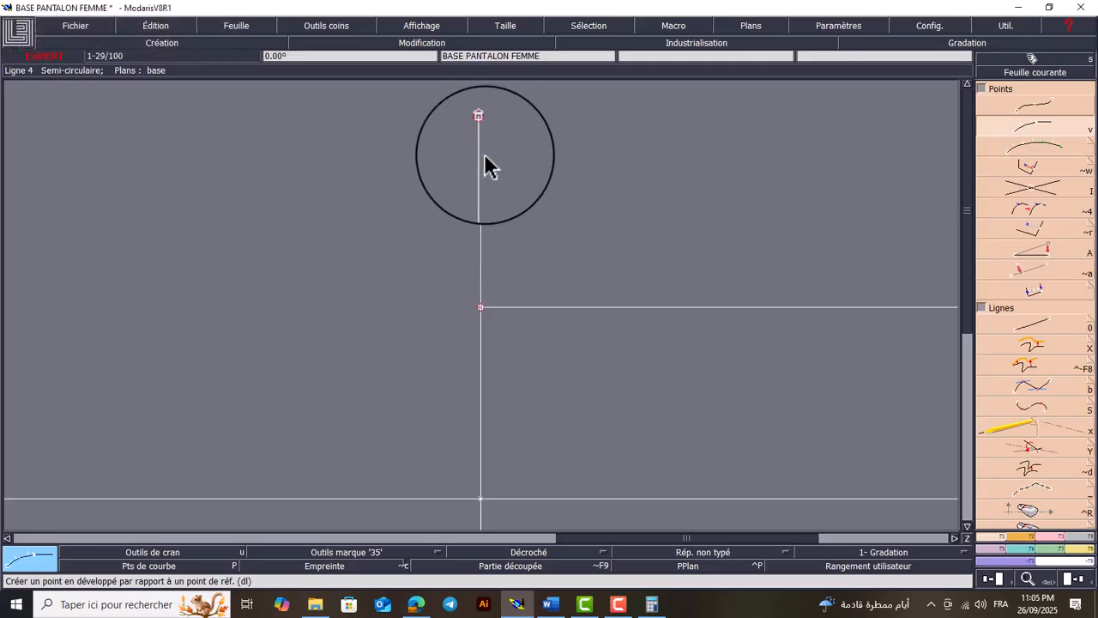
Lengthen the 77 cm inseam line upward by about 1 cm, past the outermost developed point
key(Return)
drag(512, 105, 456, 162)
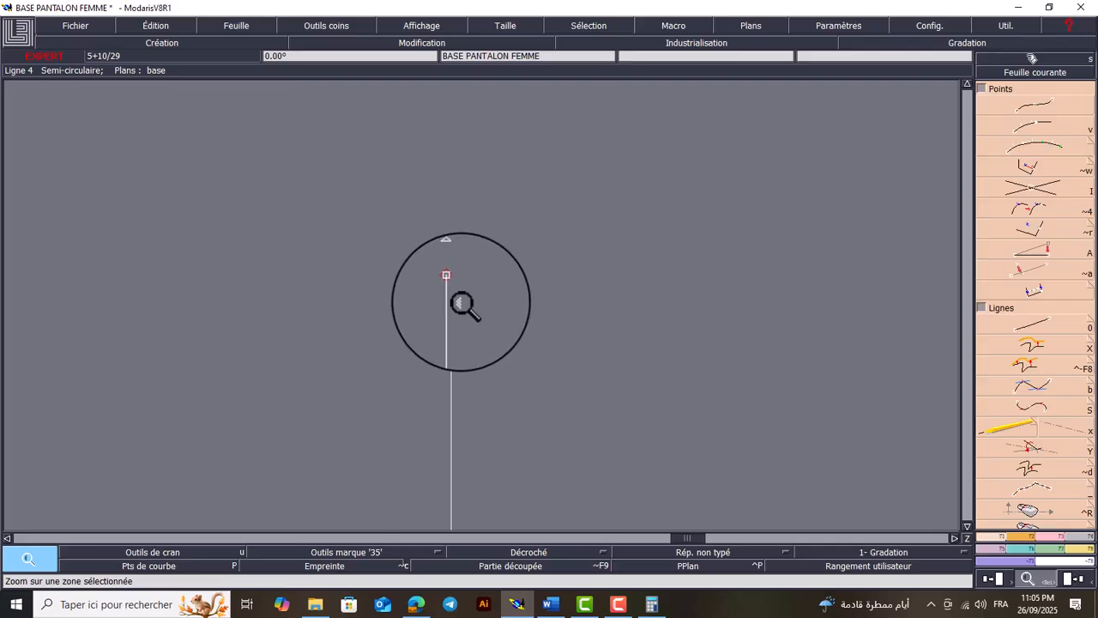
click(1054, 537)
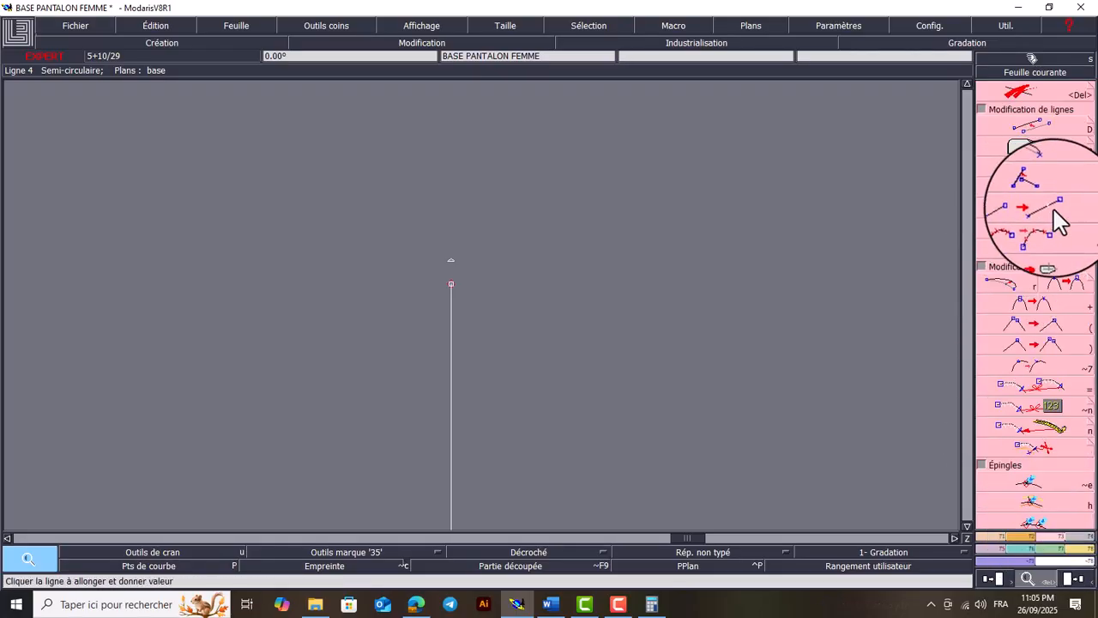
click(452, 323)
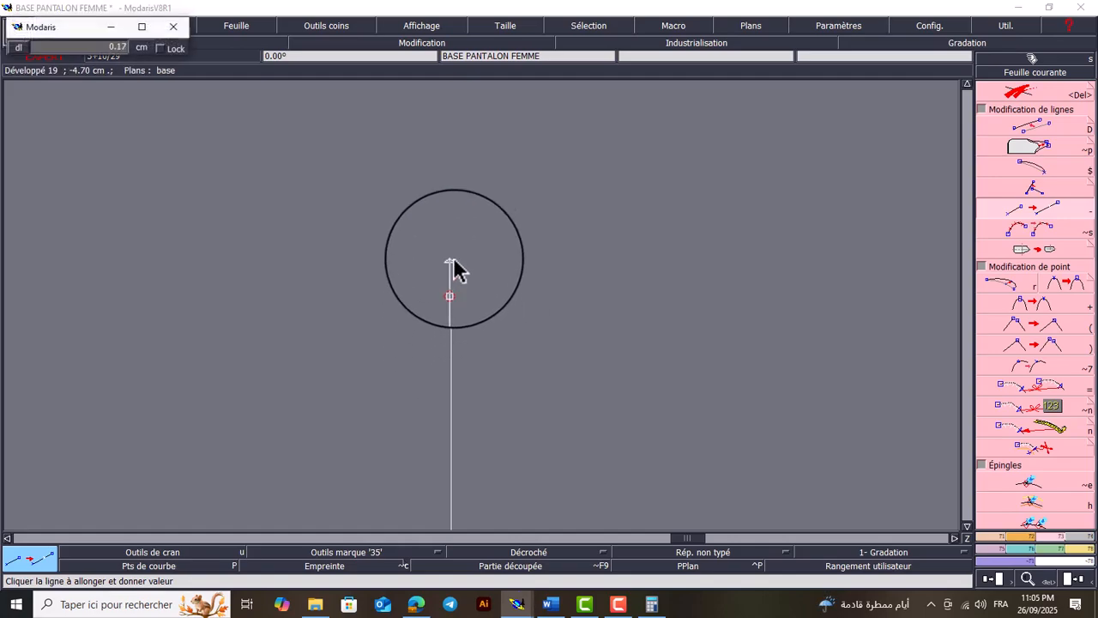
click(461, 143)
key(Delete)
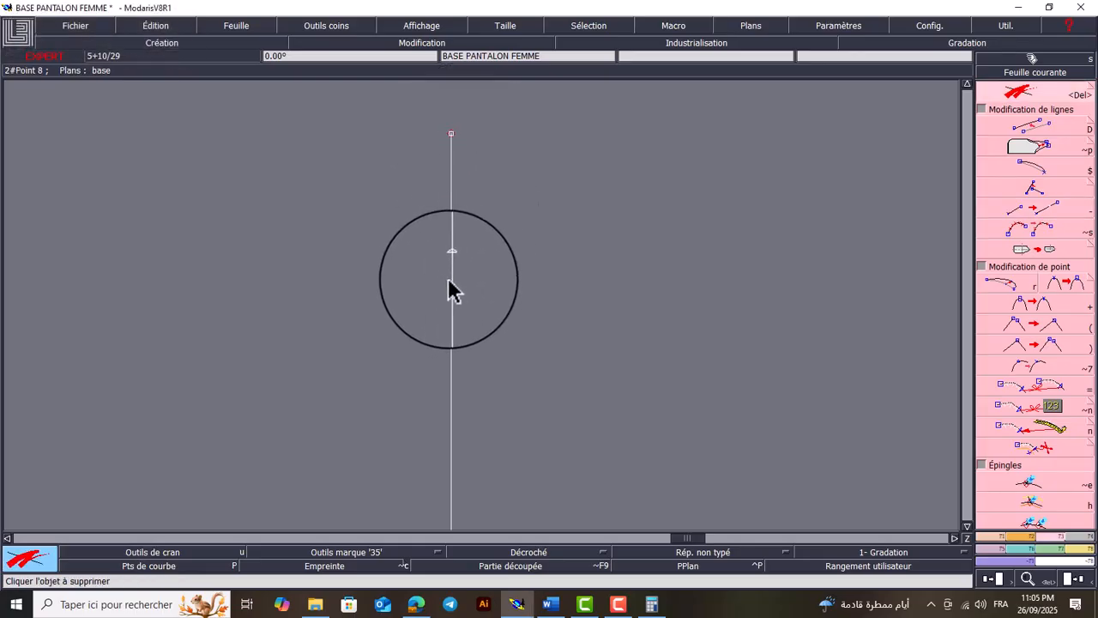
key(Home)
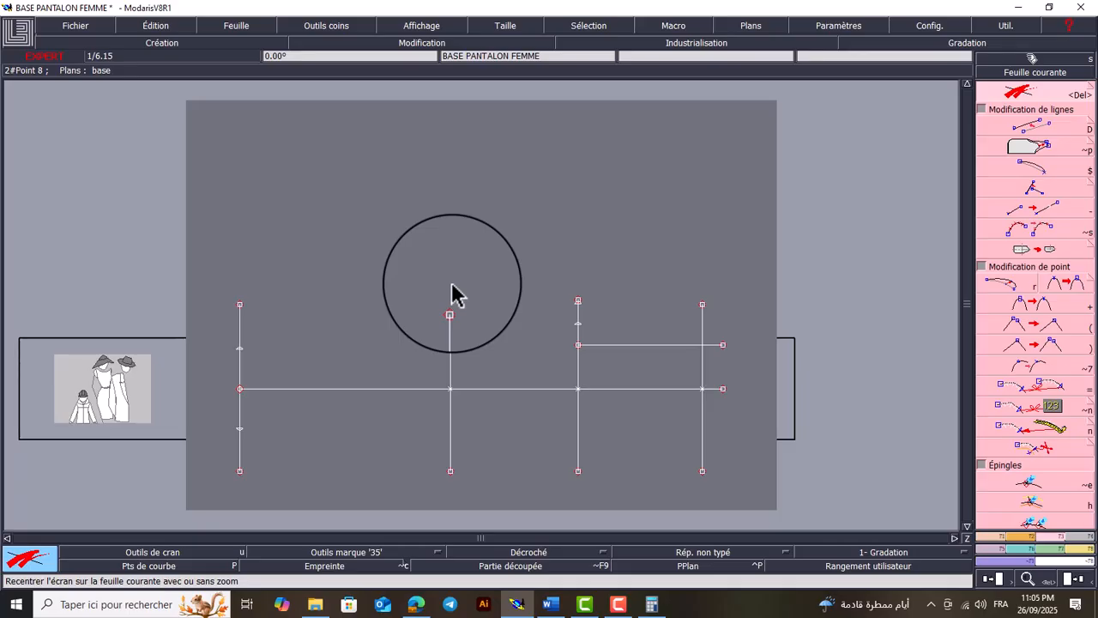
key(Return)
drag(610, 285, 515, 366)
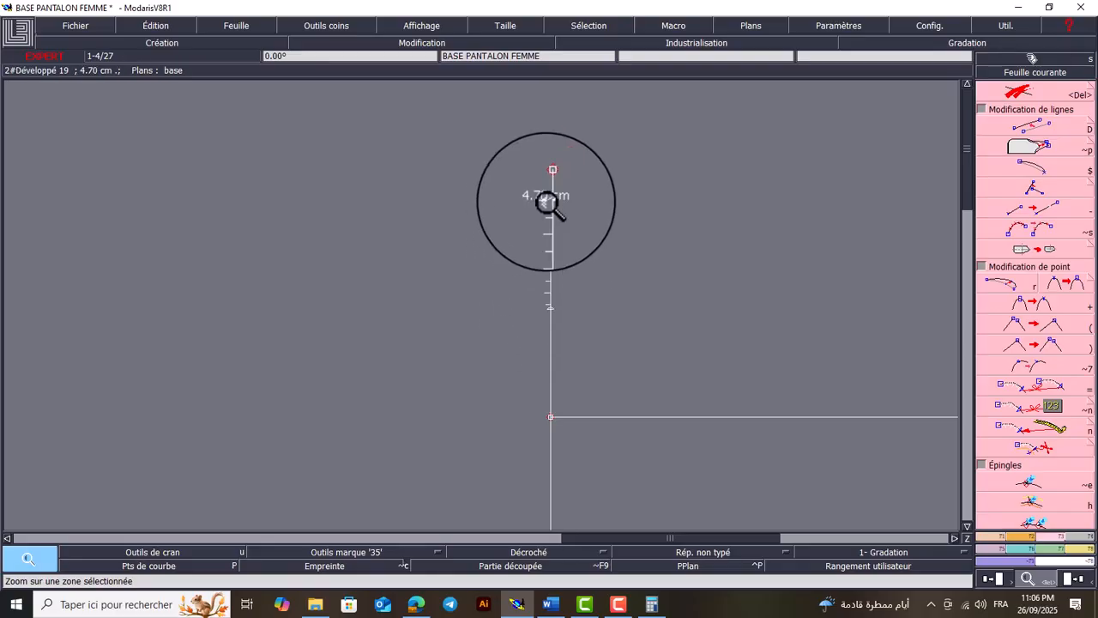
key(Home)
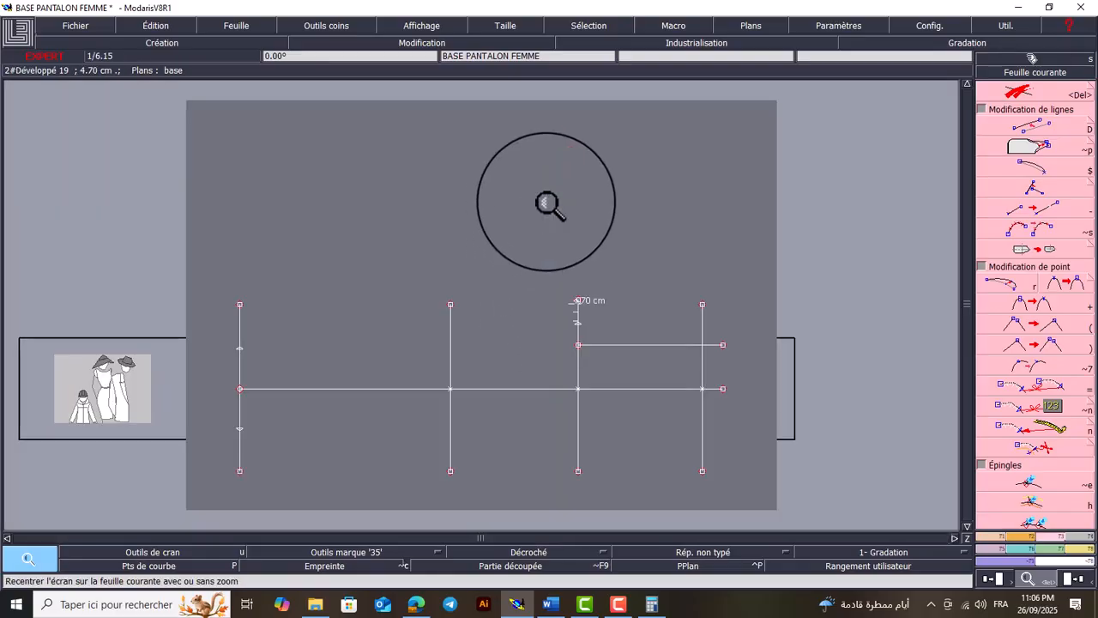
click(560, 371)
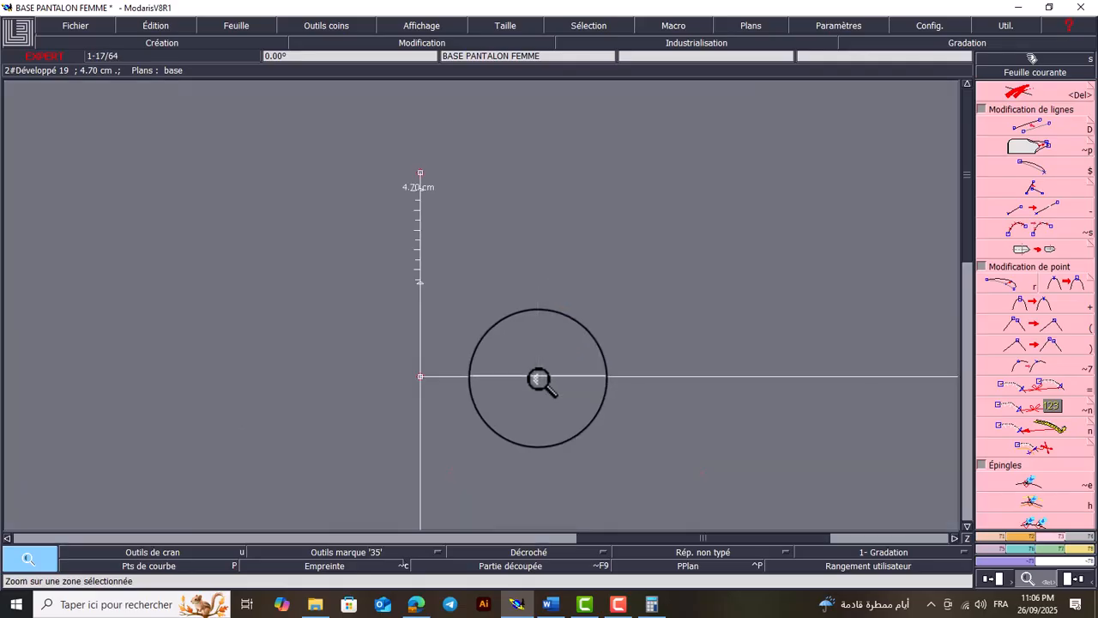
key(Home)
Compute 28.3 ÷ 3 in the Windows Calculator and return to the pattern sheet in Modaris
drag(724, 275, 528, 495)
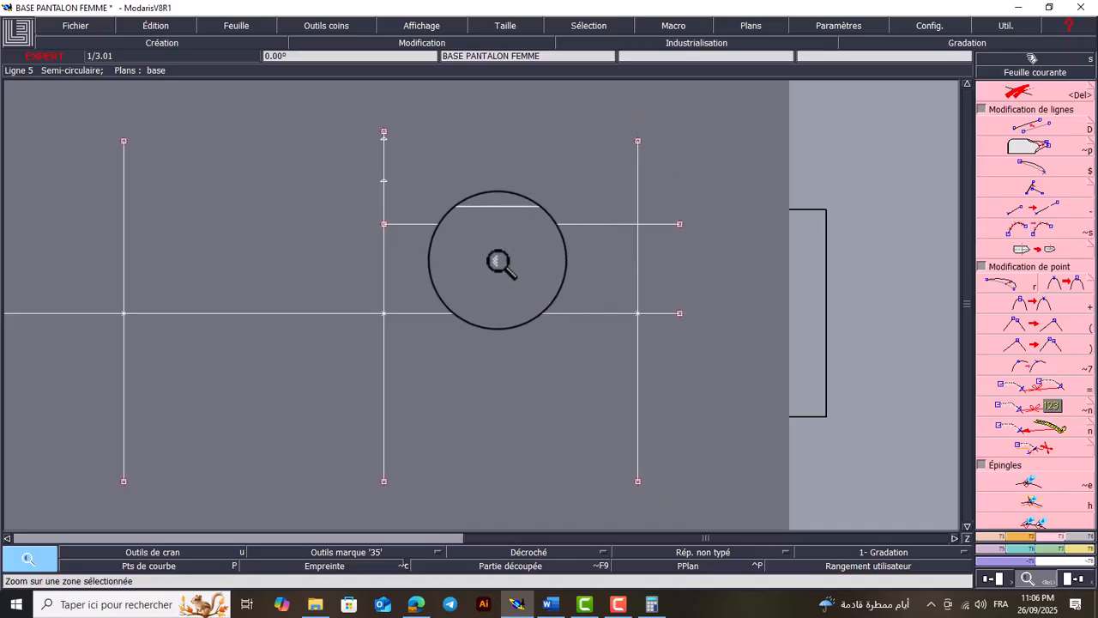
click(651, 603)
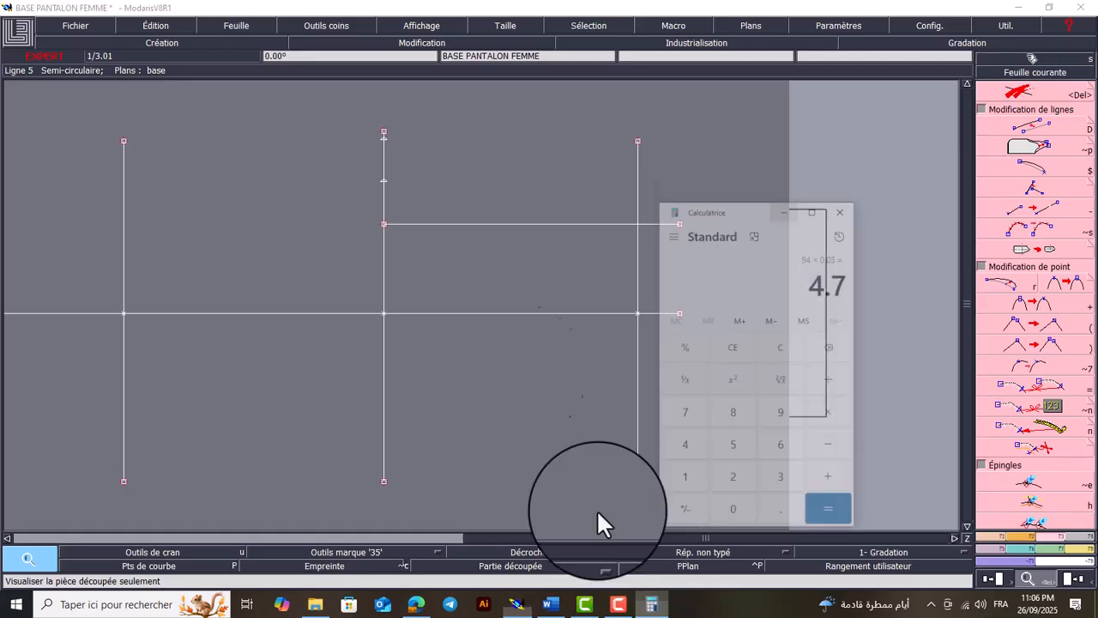
click(807, 312)
text(28)
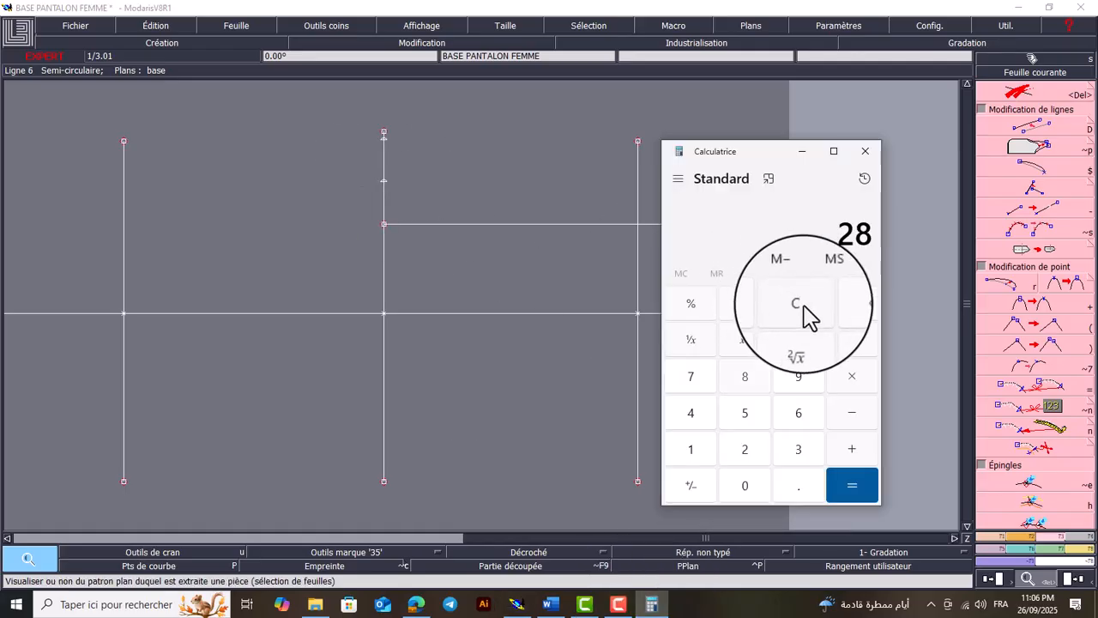
text(.33)
key(Return)
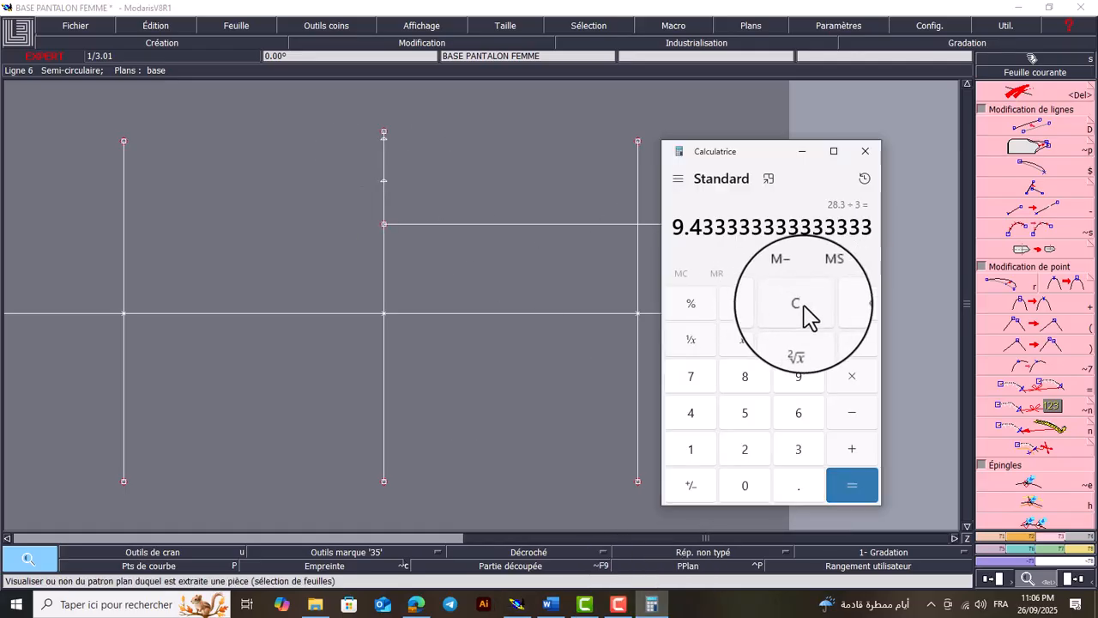
click(787, 152)
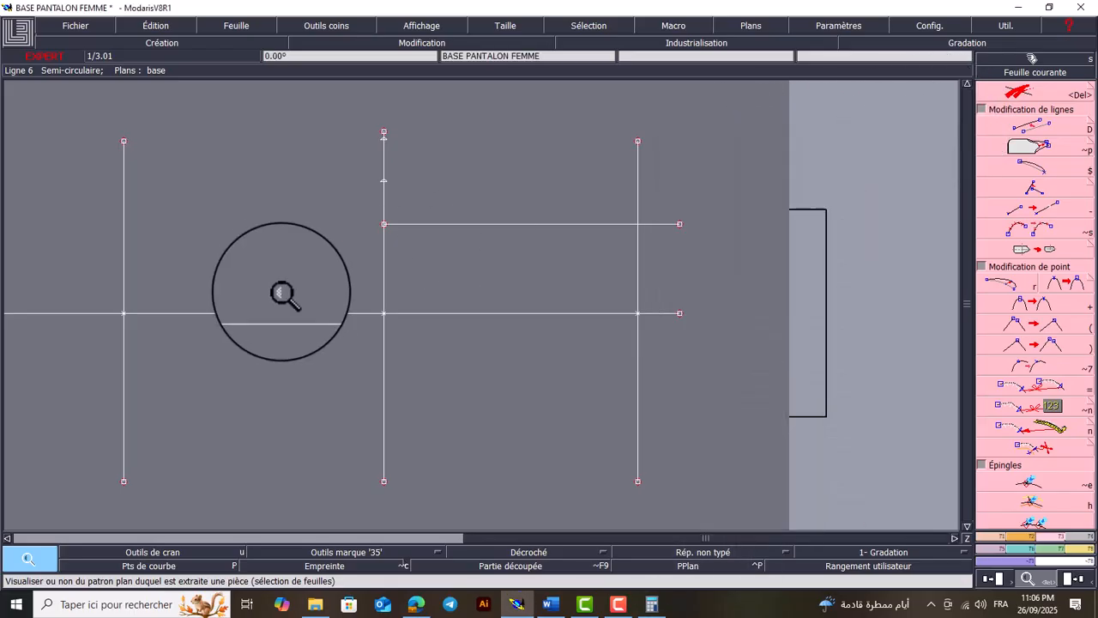
Create a parallel to the 77 cm inseam line, offset about 9.4 cm toward the waist line using a negative distance
key(l)
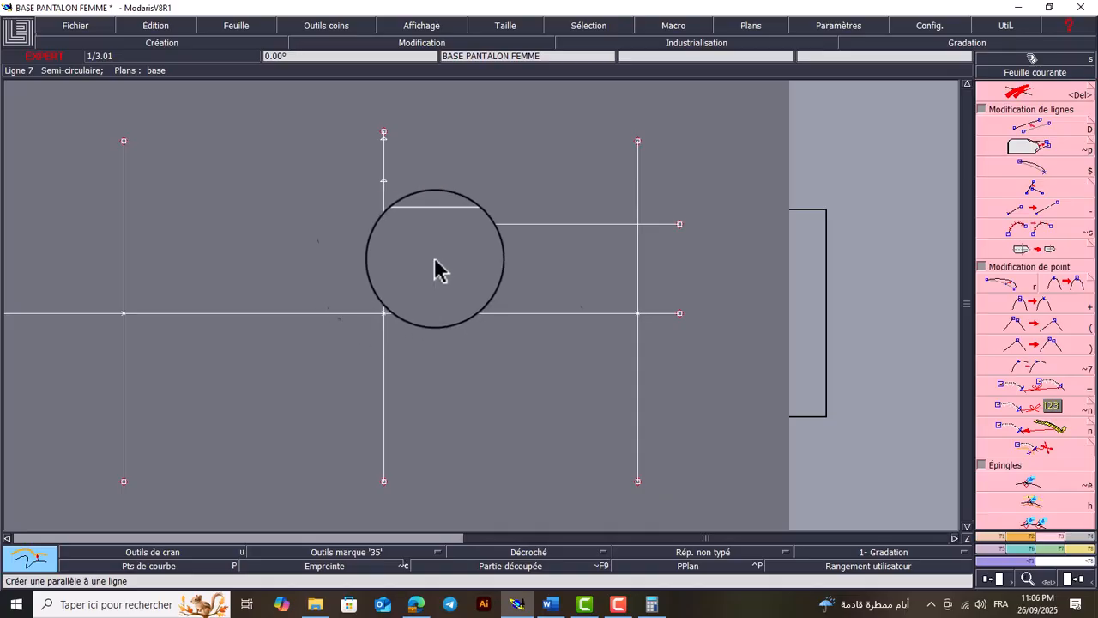
click(997, 536)
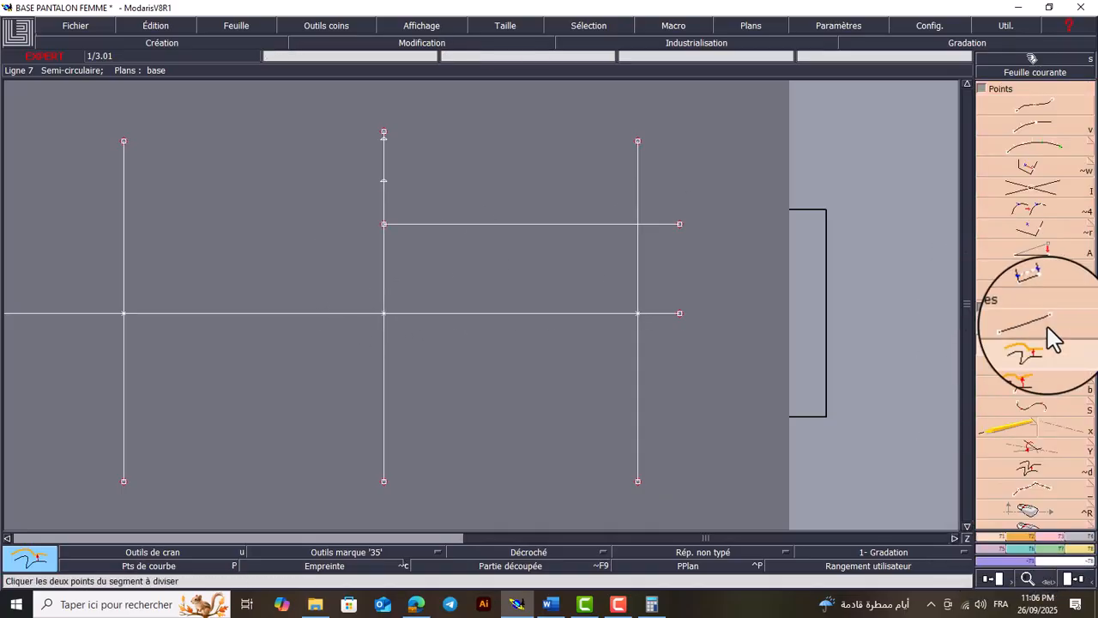
click(1054, 347)
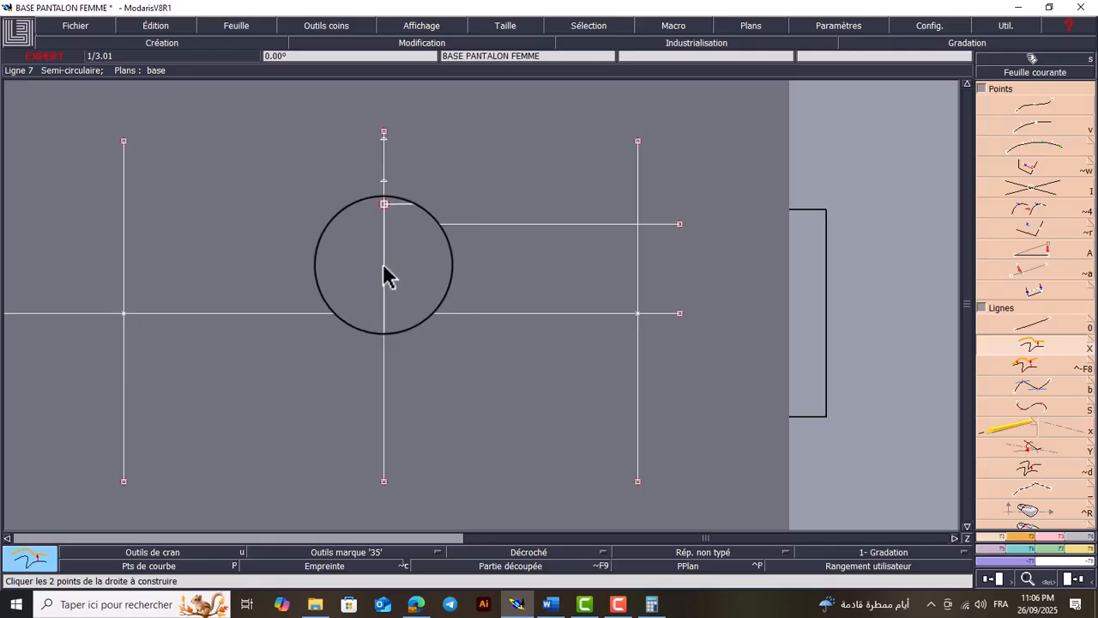
click(385, 275)
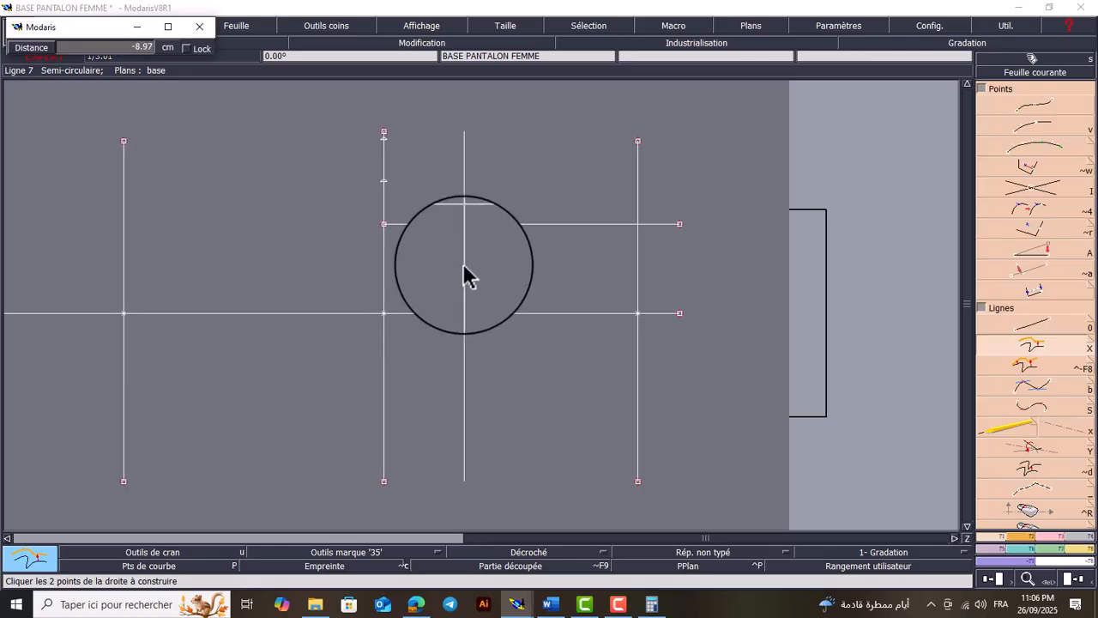
key(Down)
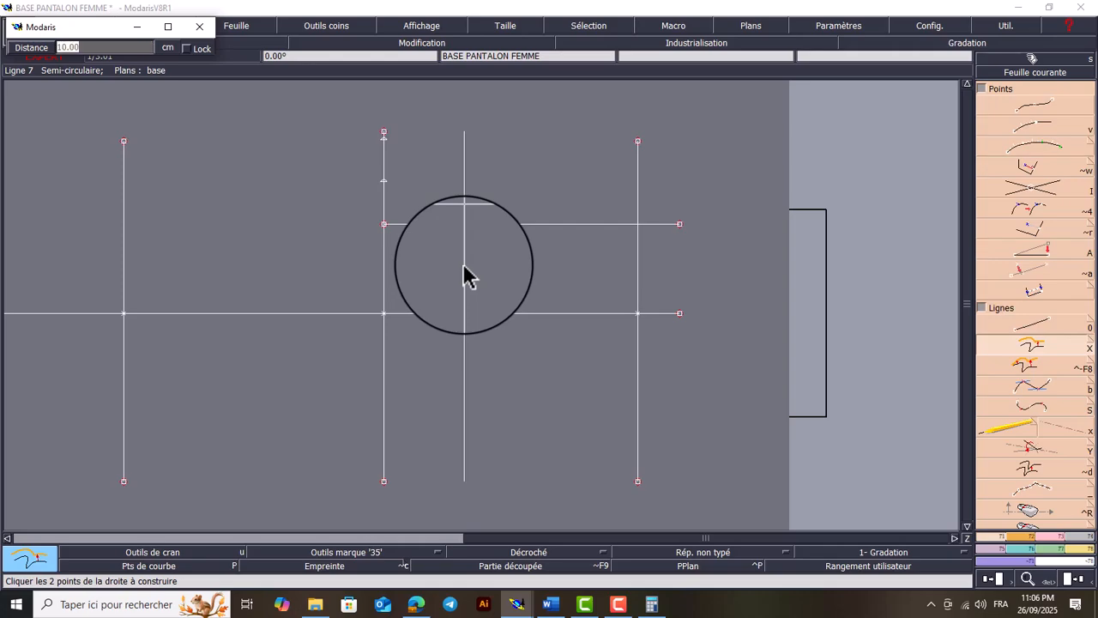
key(BackSpace)
text(-9.4)
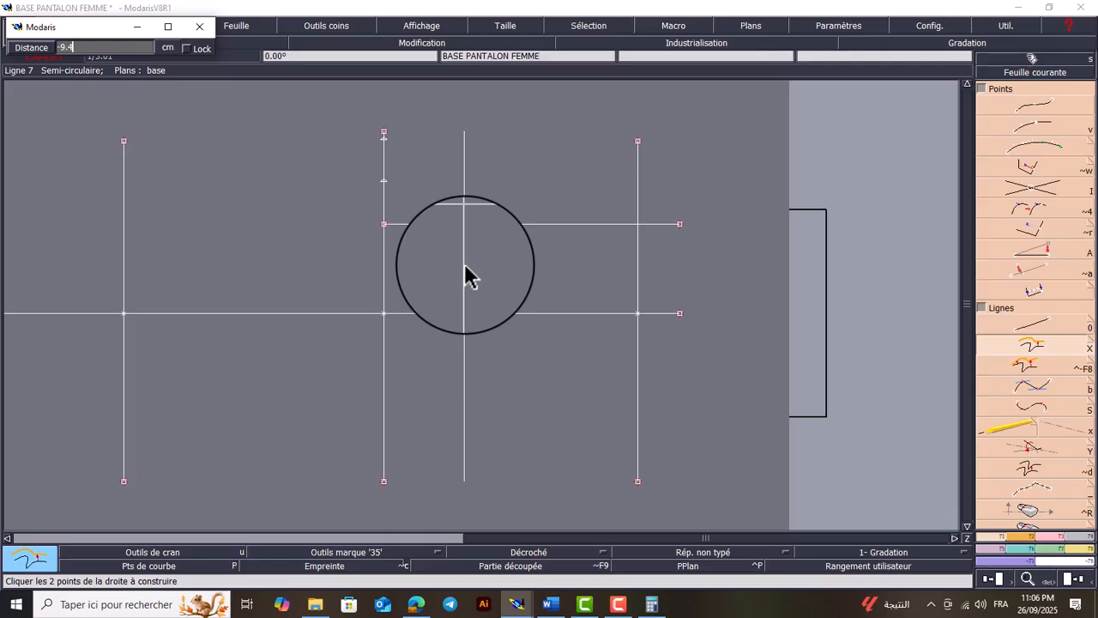
key(Return)
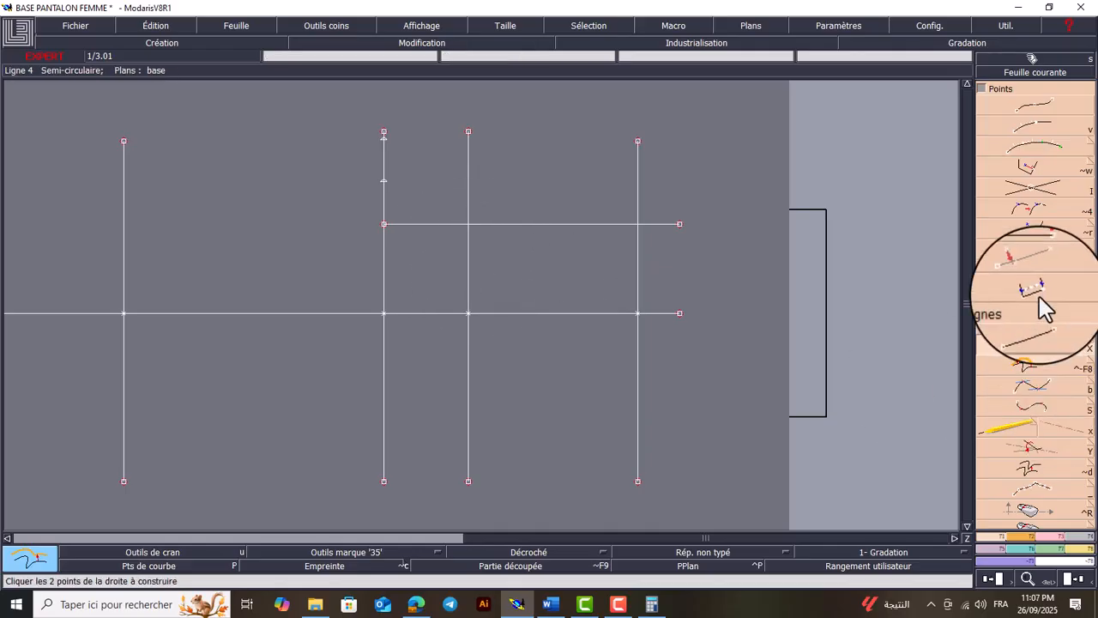
Adjust the new parallel and the waist line to the short horizontal parallel, removing their portions above it
click(1050, 538)
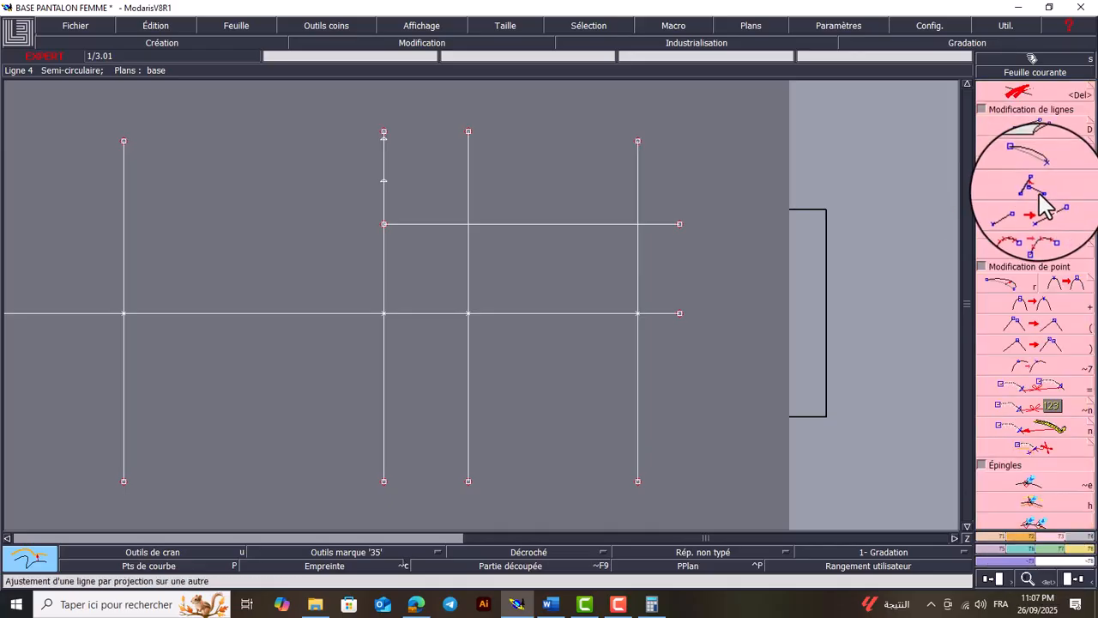
click(1040, 192)
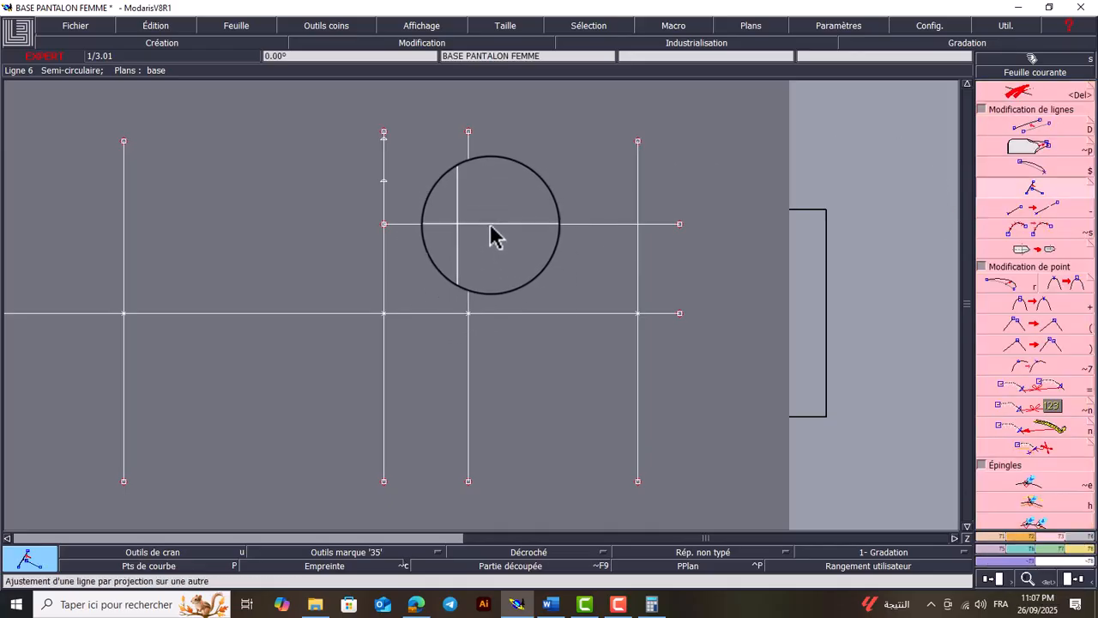
click(492, 225)
click(475, 266)
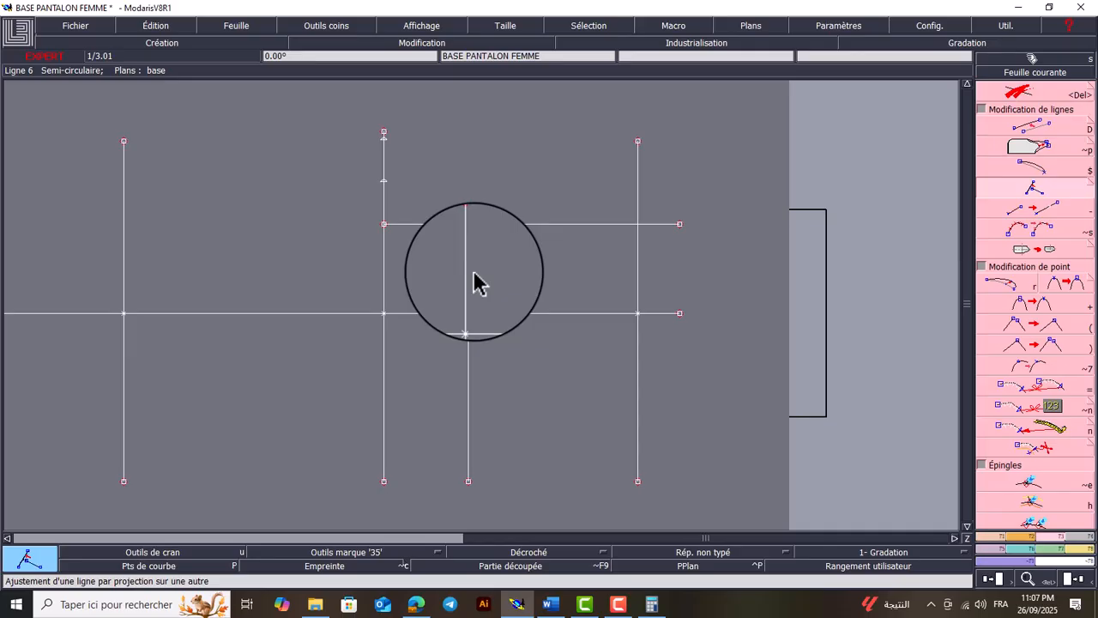
click(639, 255)
click(626, 226)
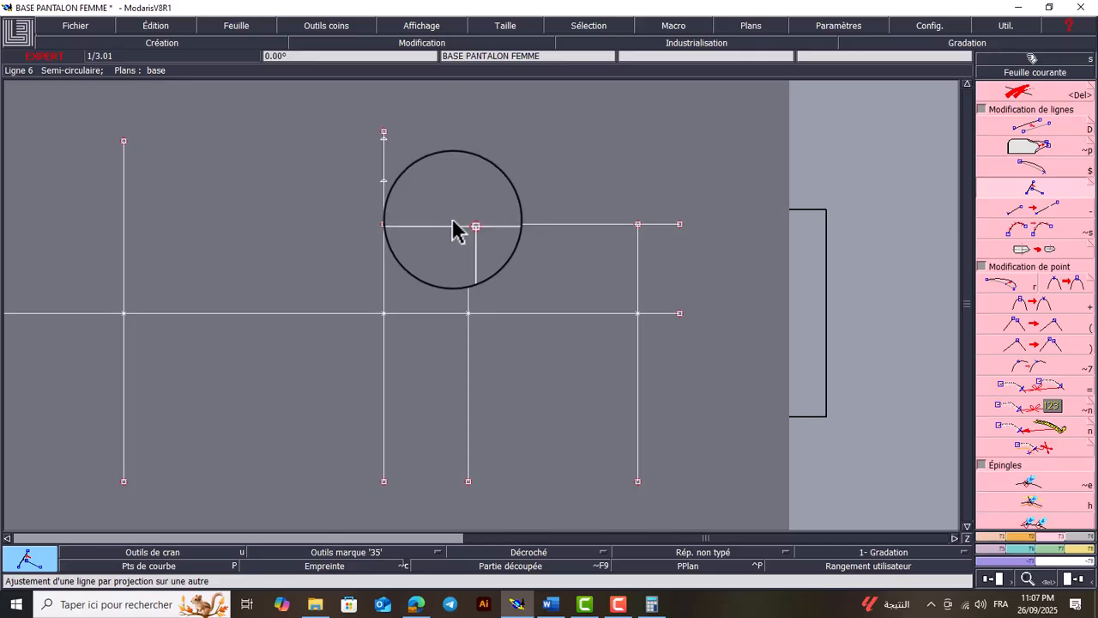
key(Return)
drag(523, 145, 332, 273)
key(Home)
key(Return)
drag(643, 273, 551, 360)
key(Home)
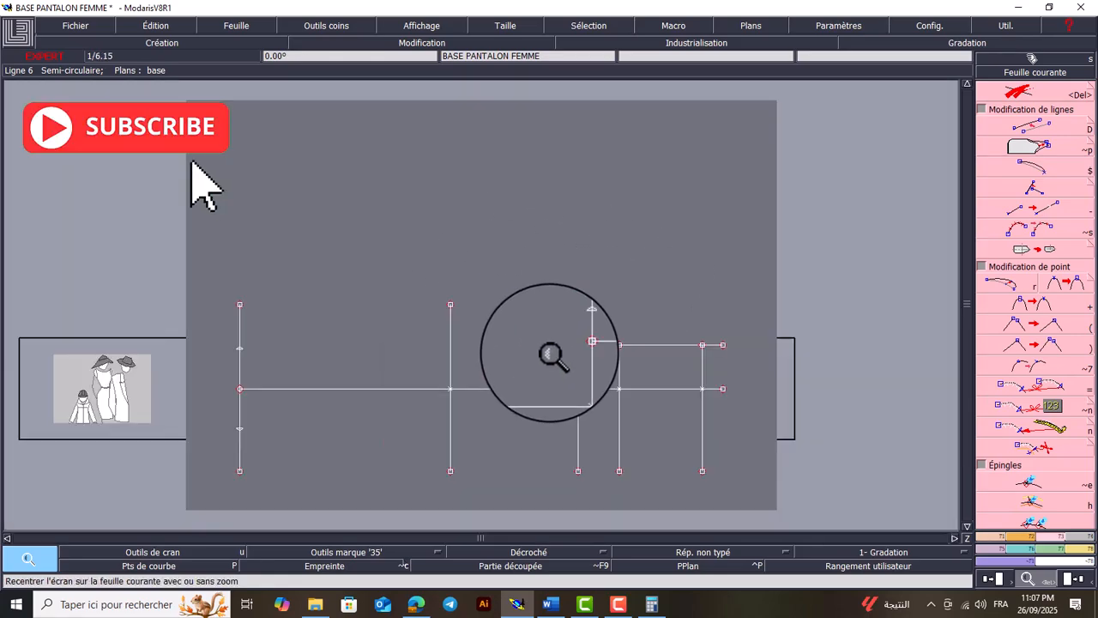
Draw a straight line from the corner of the inseam line and the short horizontal parallel, straight up past the inseam line's end point
key(a)
key(Home)
key(Return)
drag(706, 155, 583, 269)
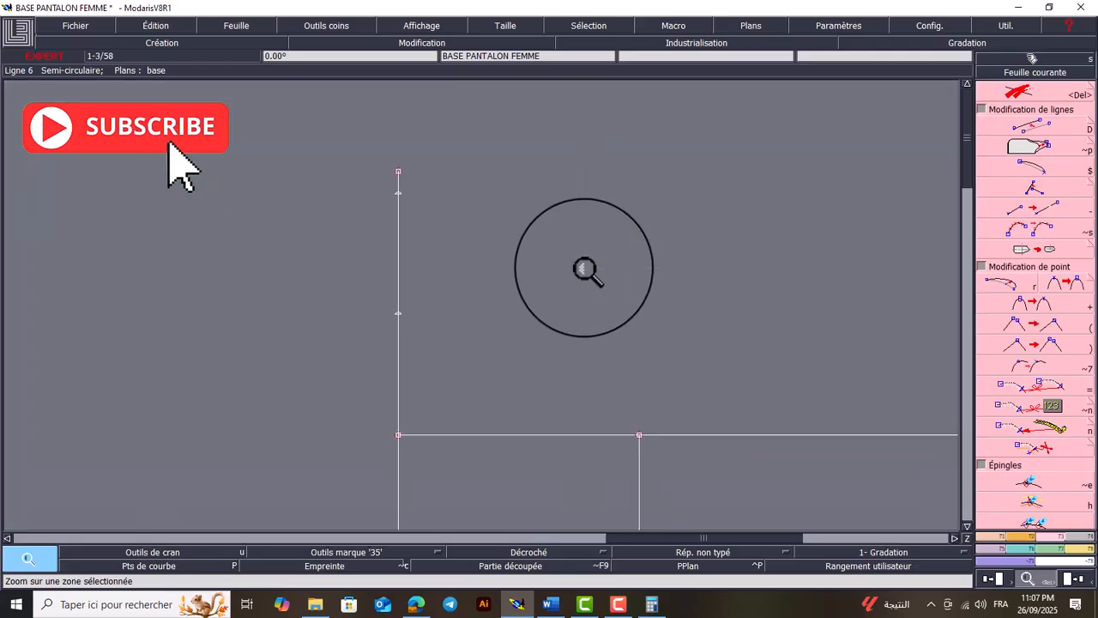
key(d)
click(398, 435)
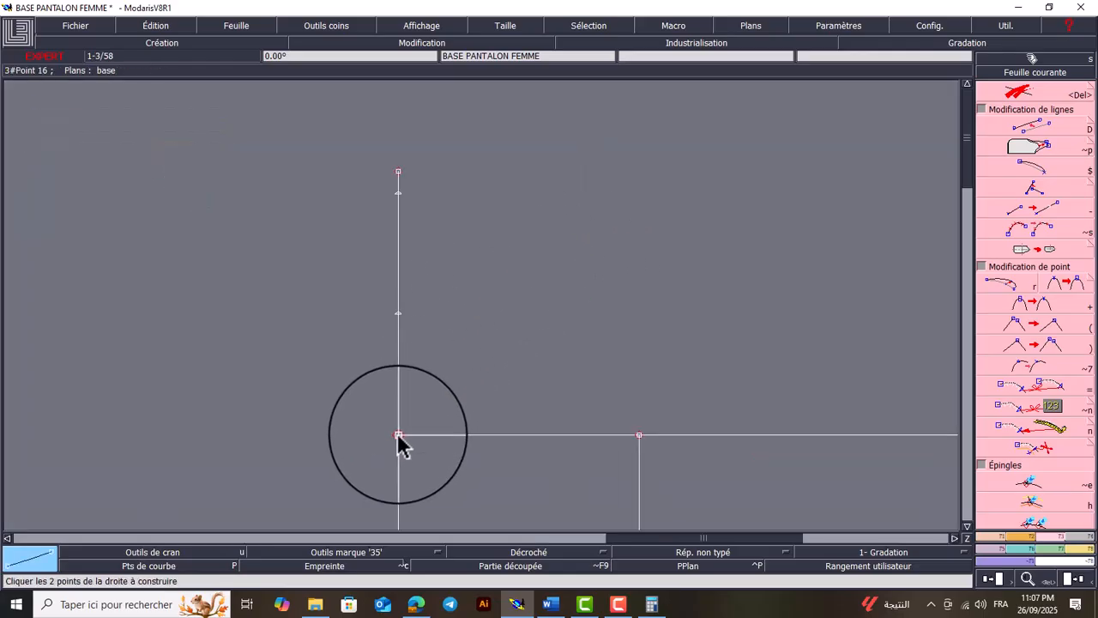
click(398, 115)
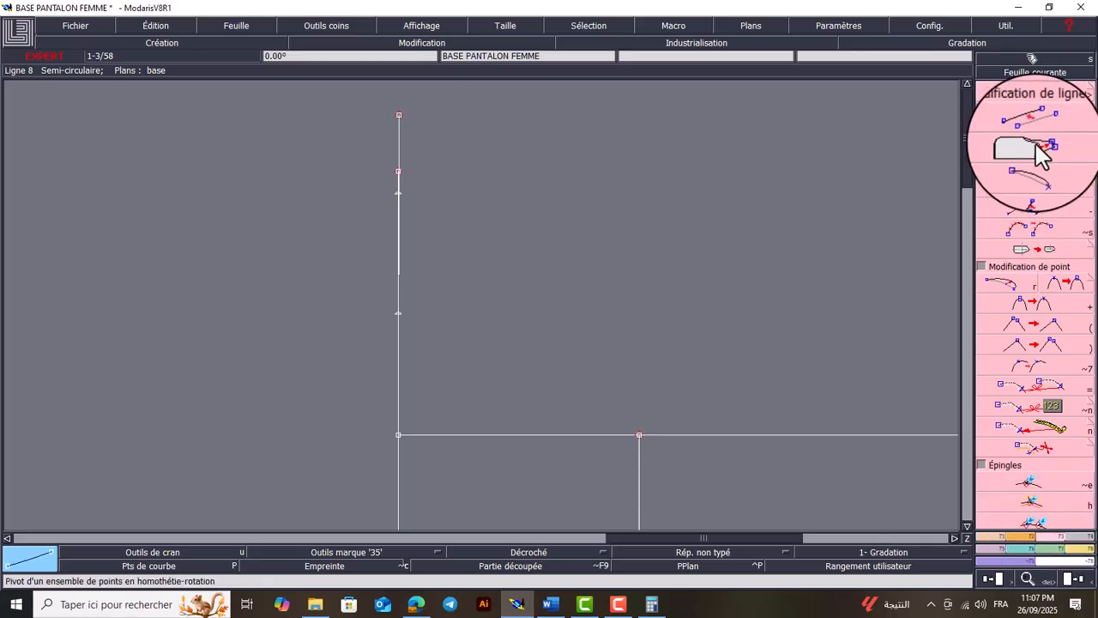
Pivot the new straight line about the corner point to the 45° diagonal between the inseam line and the horizontal parallel
key(ctrl+i)
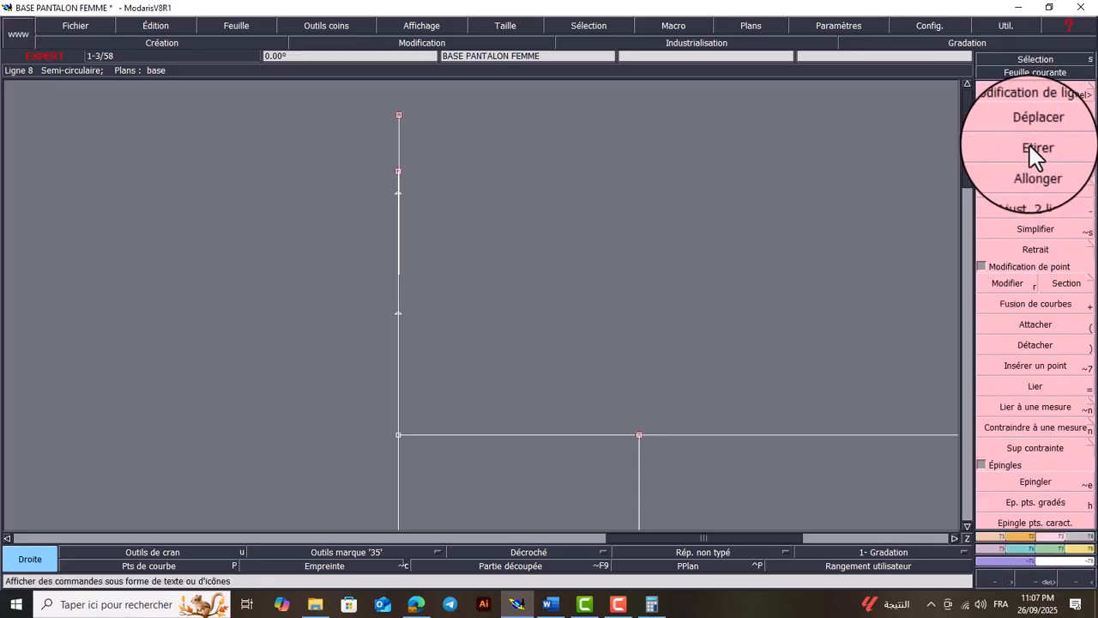
key(ctrl+i)
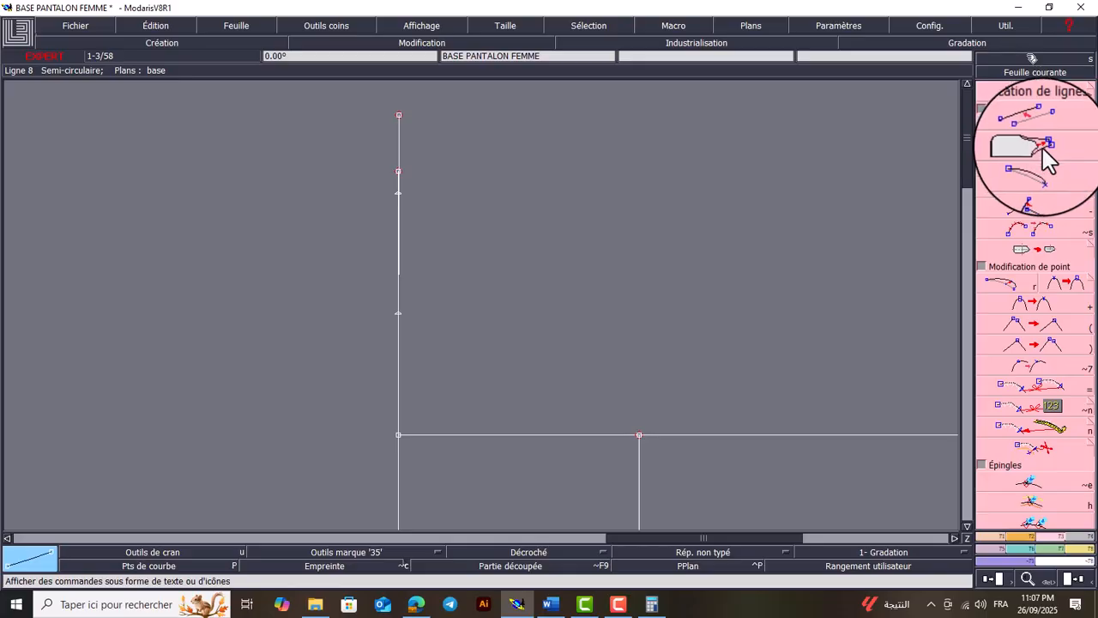
click(1036, 147)
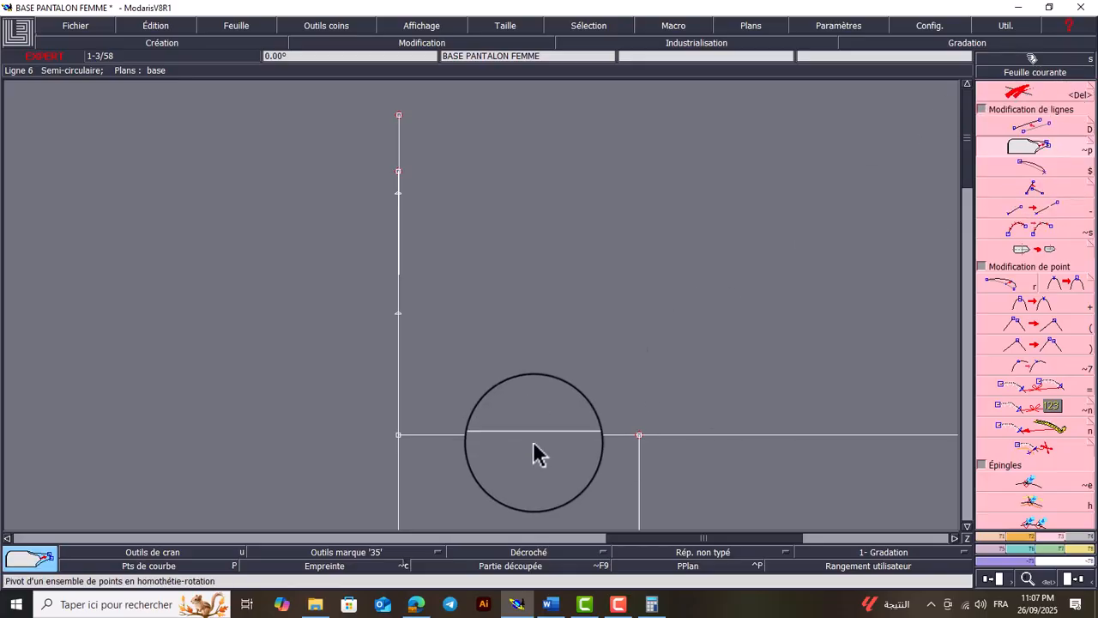
click(398, 434)
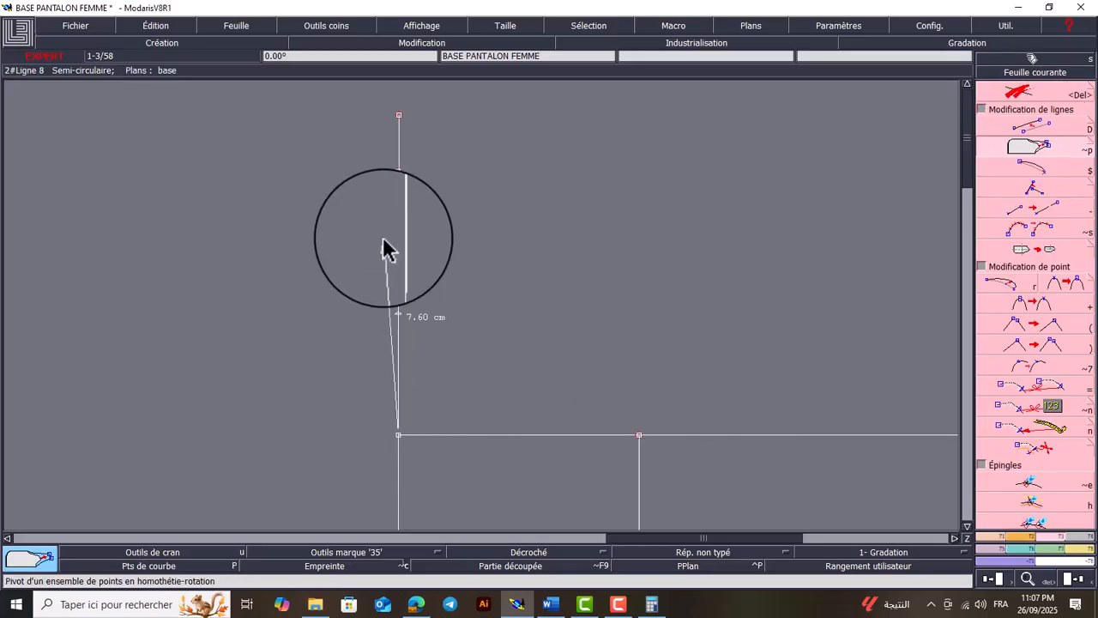
click(398, 113)
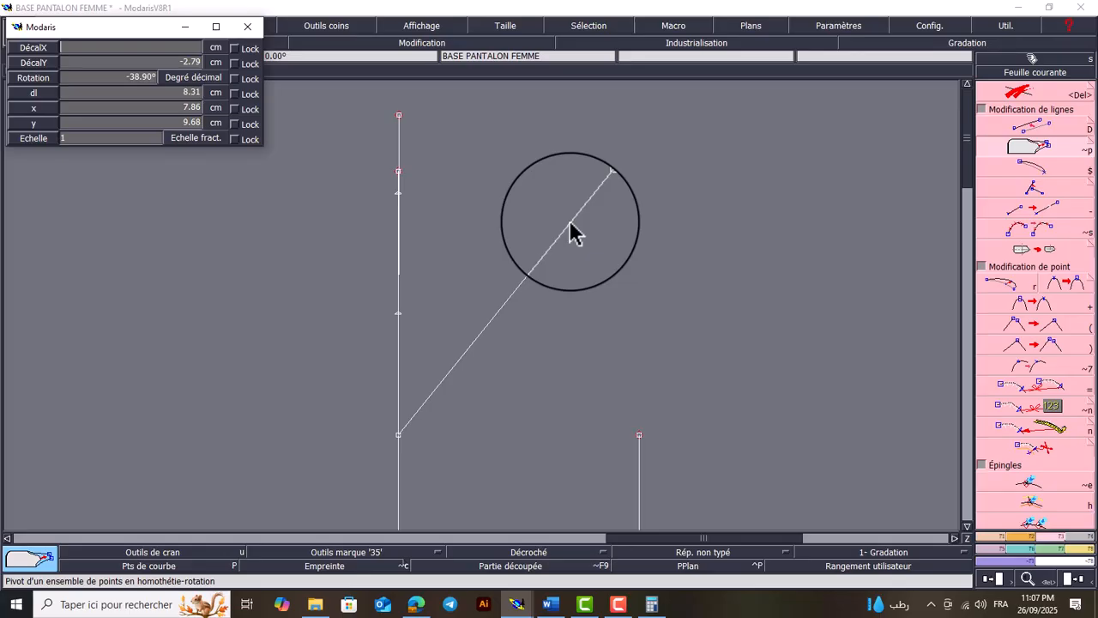
key(Return)
key(Return)
key(Return)
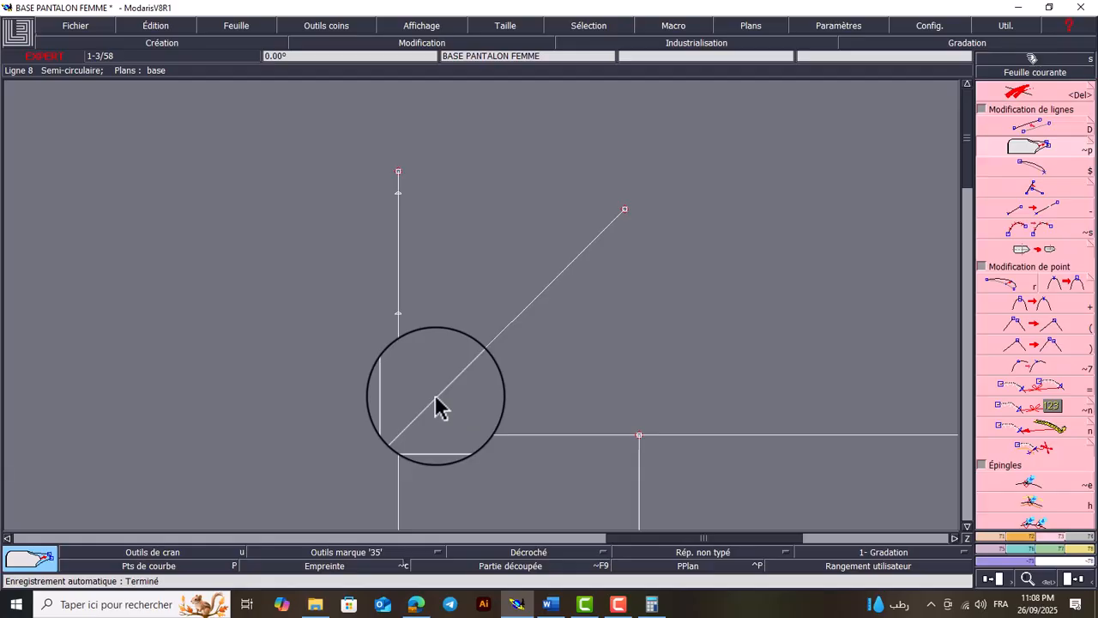
Switch to the Calculator, divide 28.3 by 10, and return to the pattern
click(652, 604)
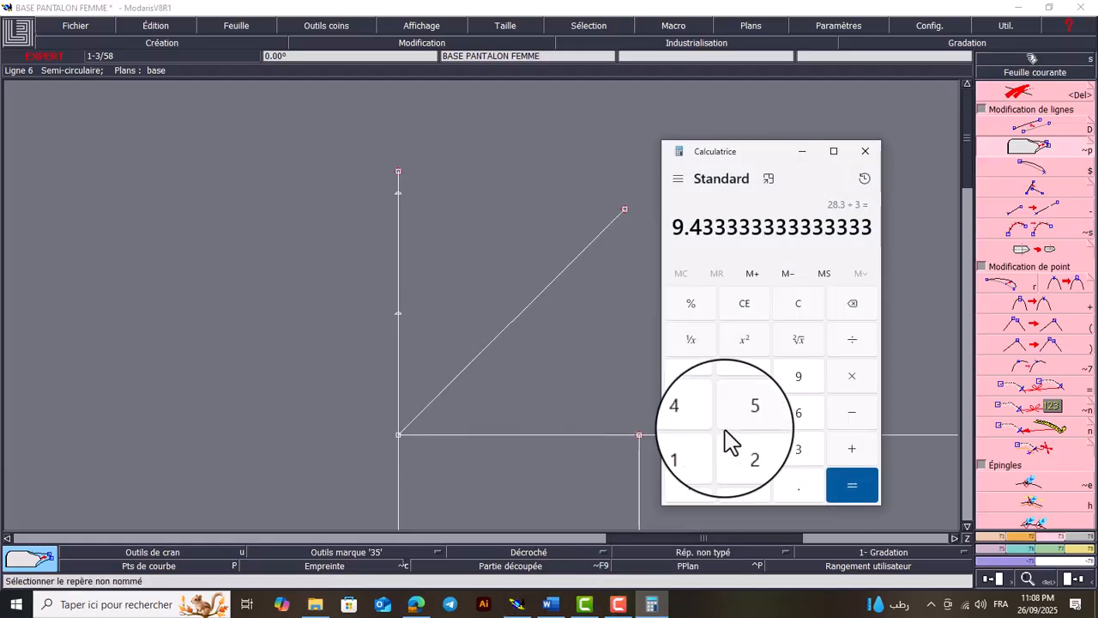
text(28.3 ÷ )
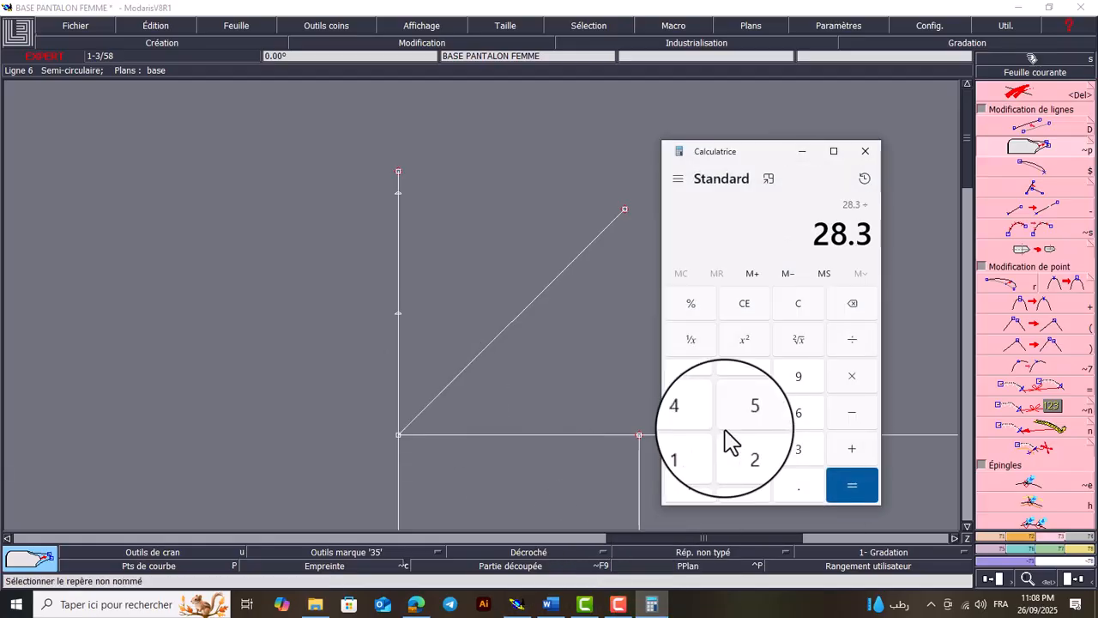
text(10)
key(Return)
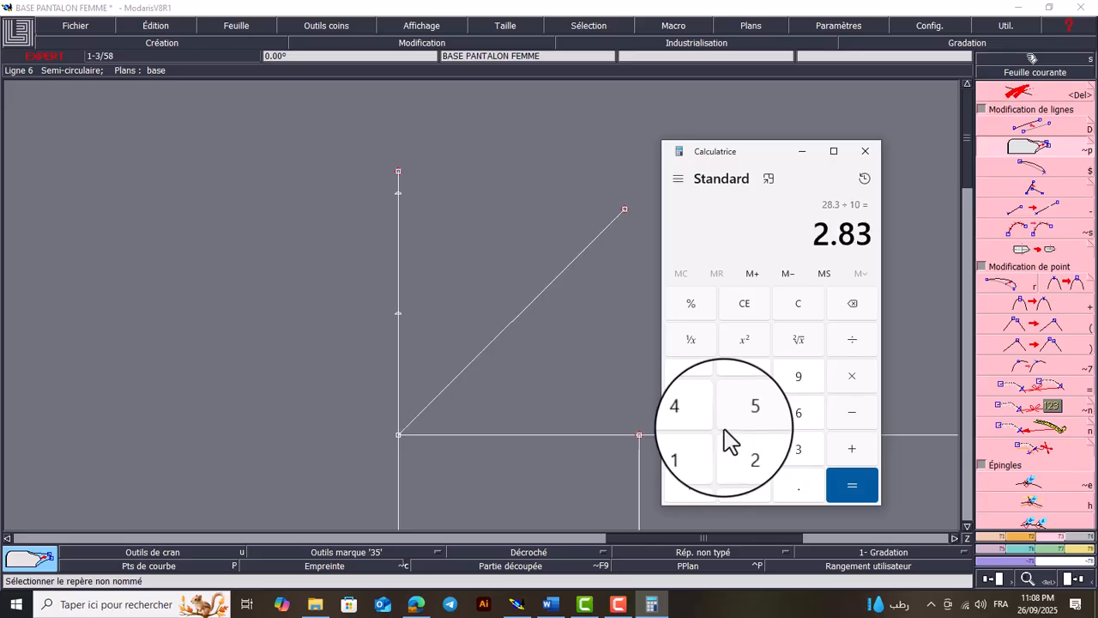
click(802, 151)
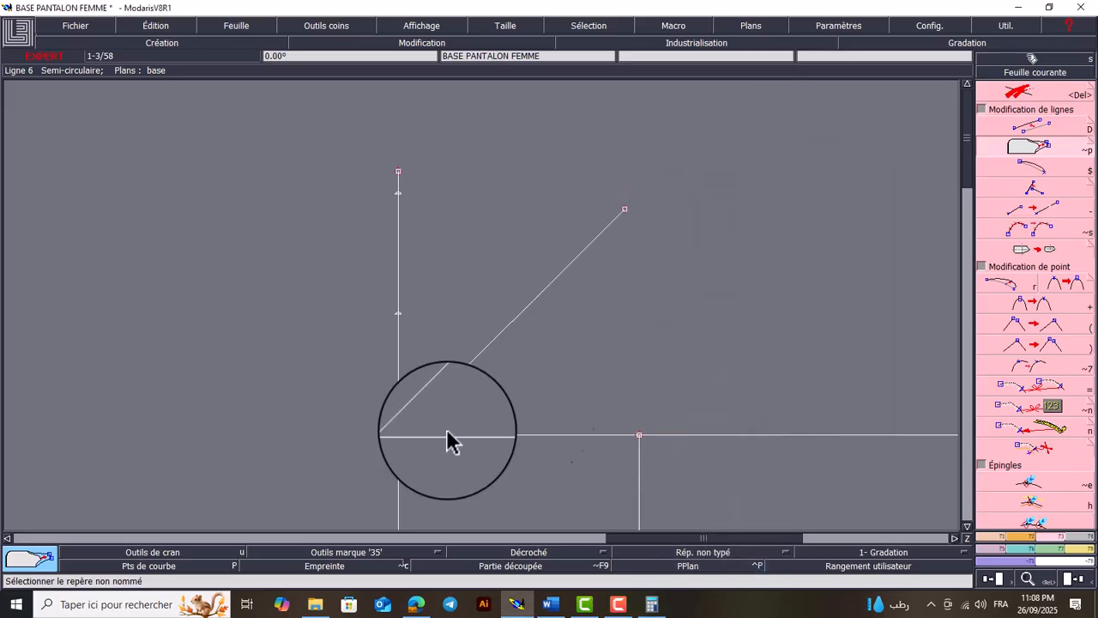
Place a developed point on the 45° diagonal, 2.8 cm from the corner of the inseam line and the short horizontal parallel
click(996, 536)
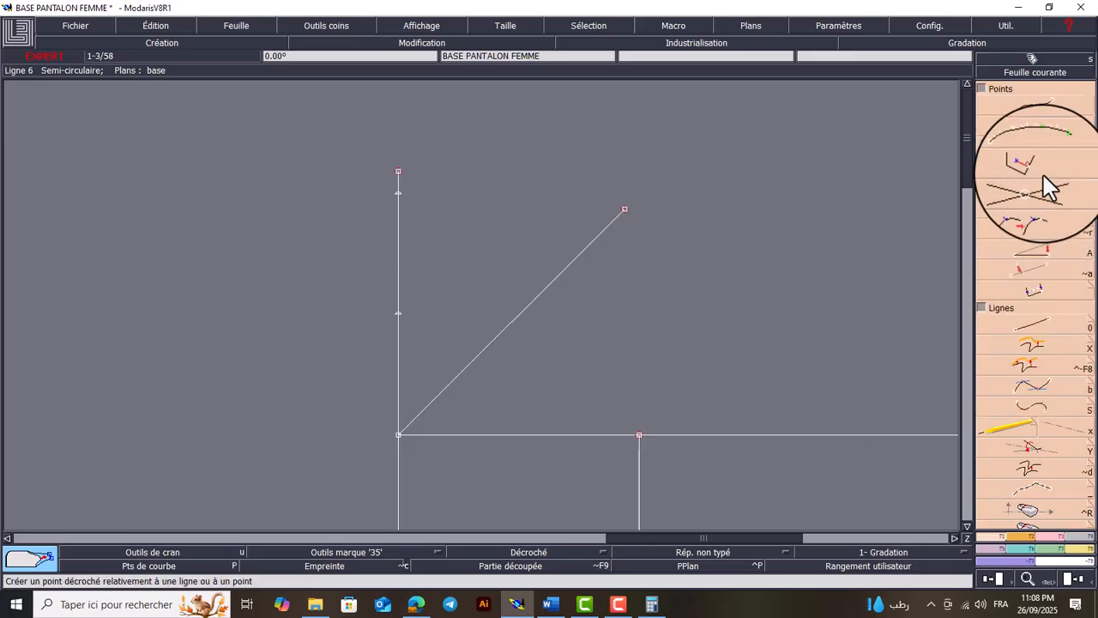
click(1038, 127)
click(398, 435)
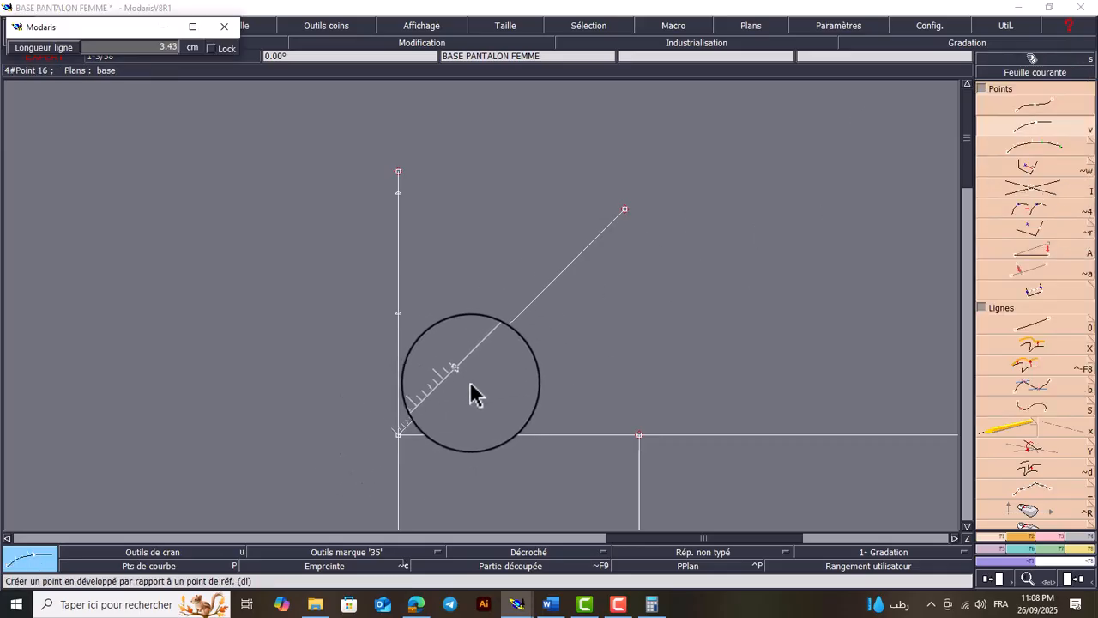
text(2.8)
key(Return)
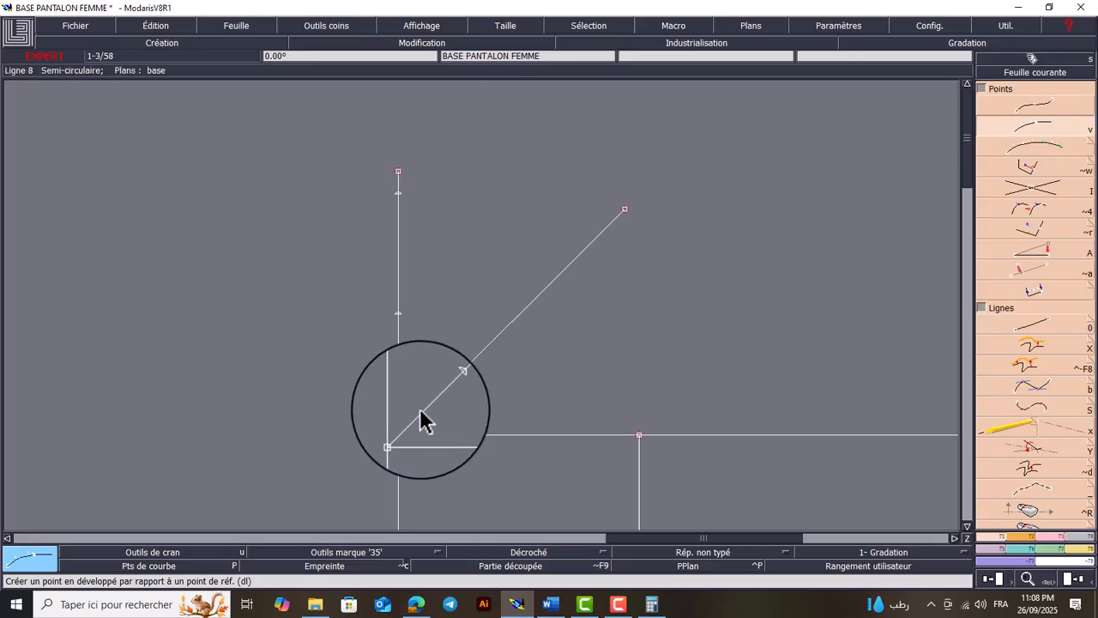
click(618, 604)
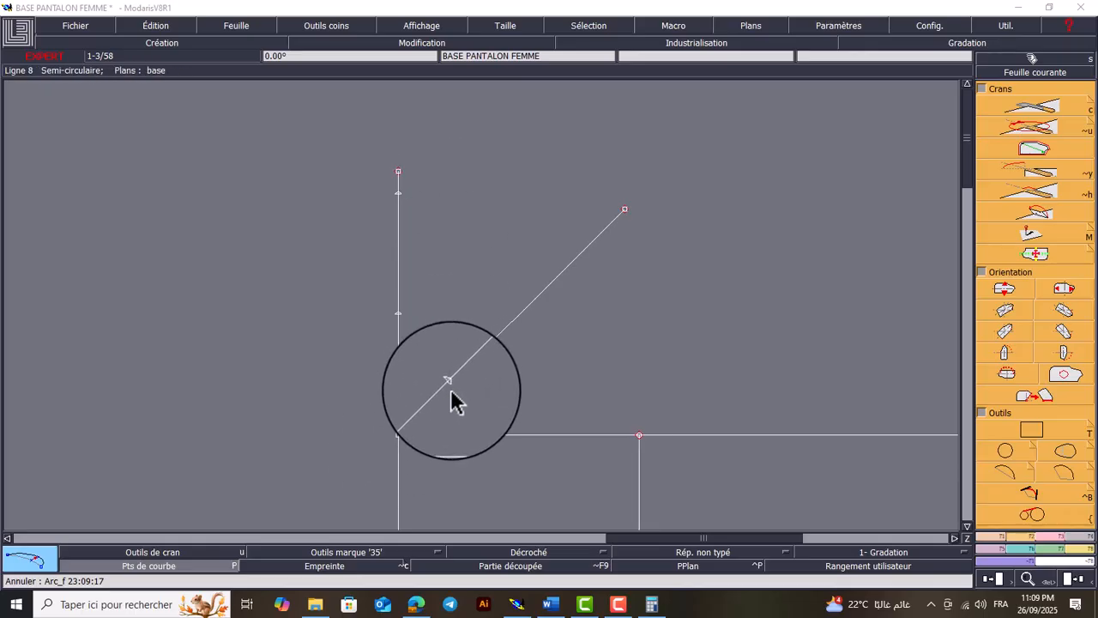
Construct an Arc_f curve from the upper end of the 9.4 cm parallel to the 4.7 cm developed point on the inseam line
click(1010, 471)
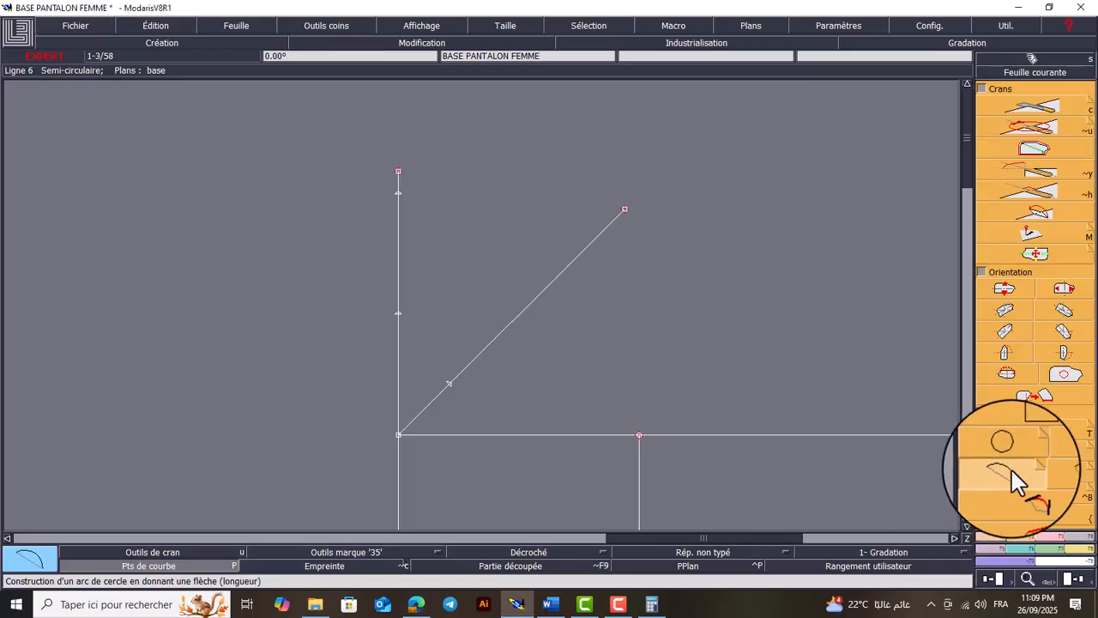
key(ctrl+i)
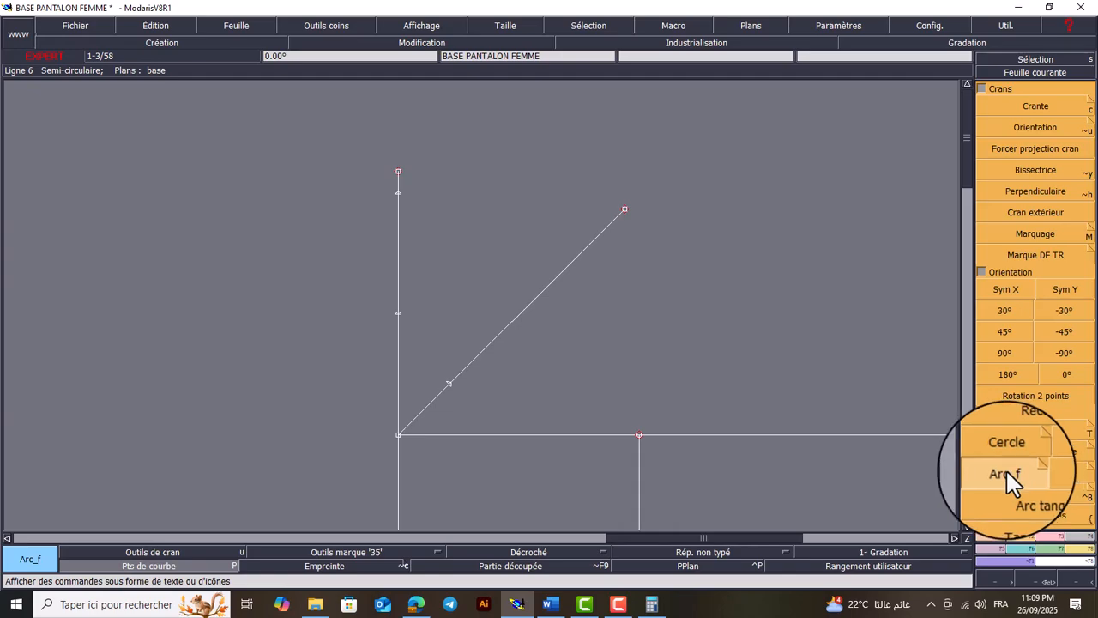
key(ctrl+i)
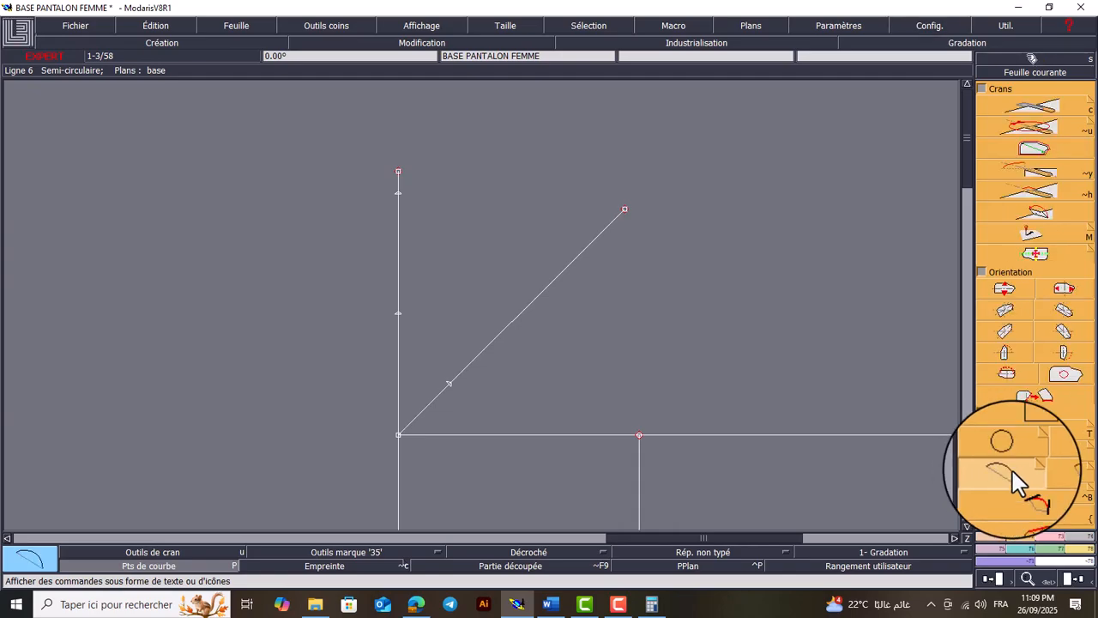
click(642, 442)
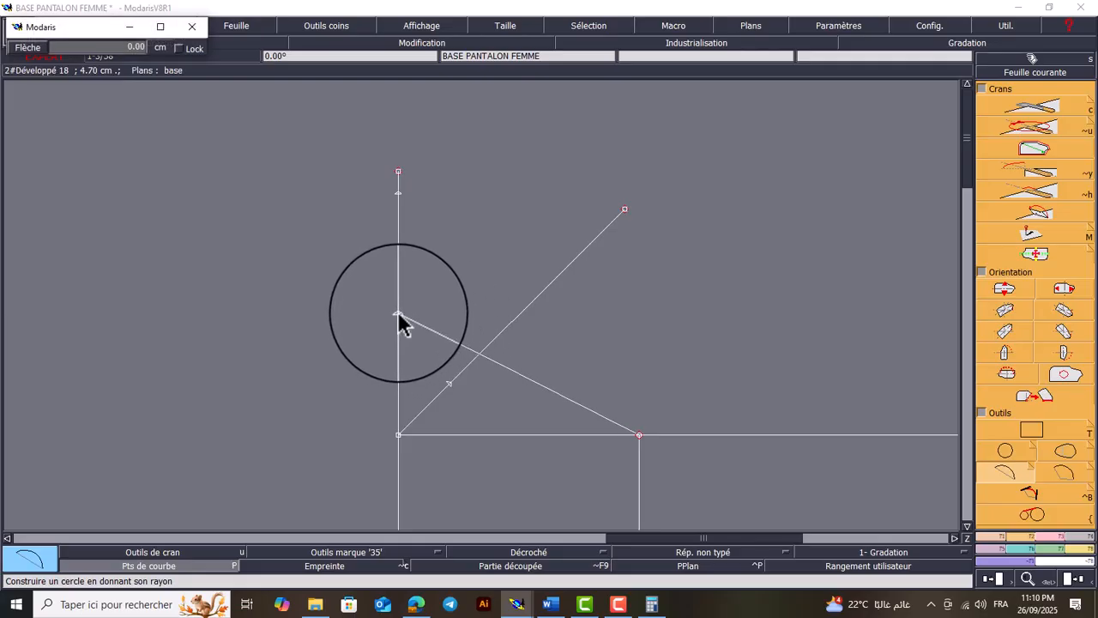
click(398, 314)
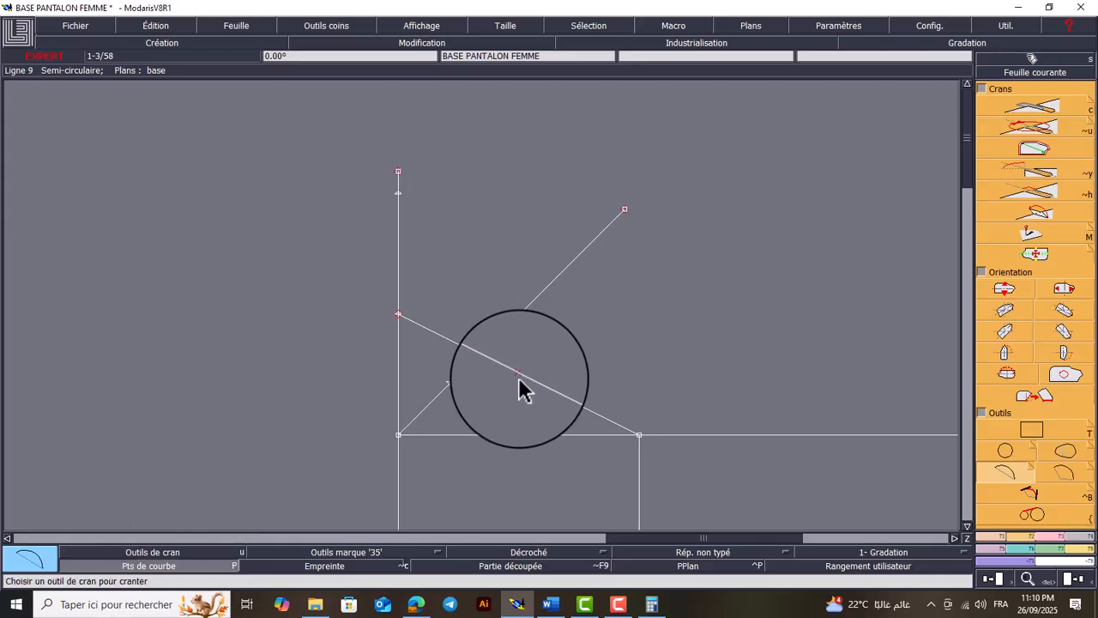
Reshape the crotch curve by moving its middle point toward the corner until the curve passes through the 2.8 cm point on the diagonal
click(1061, 549)
click(1020, 292)
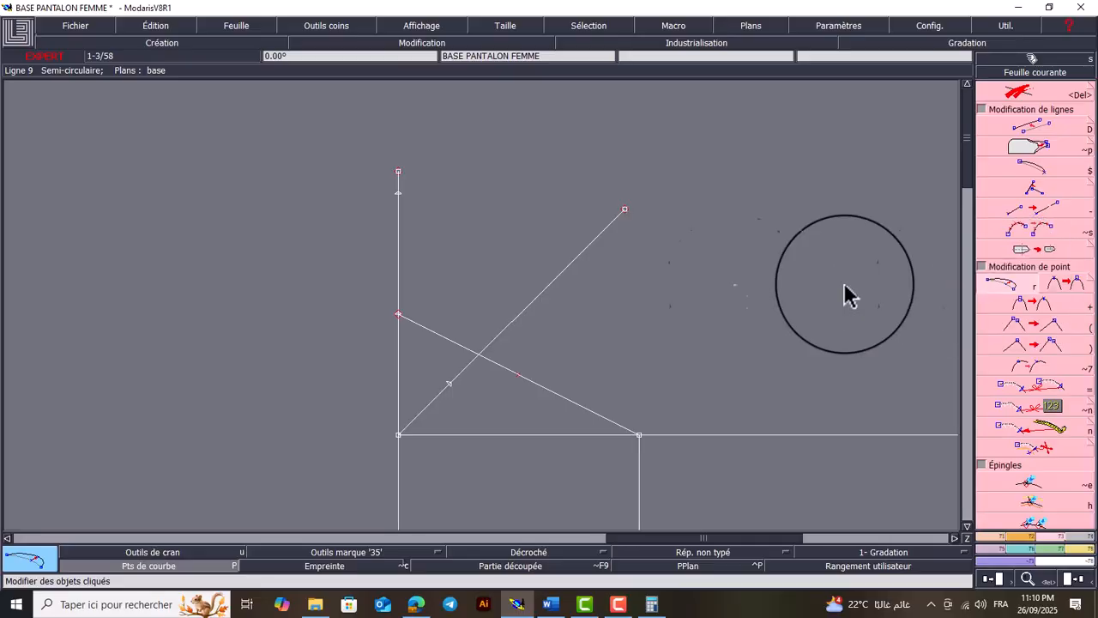
click(519, 375)
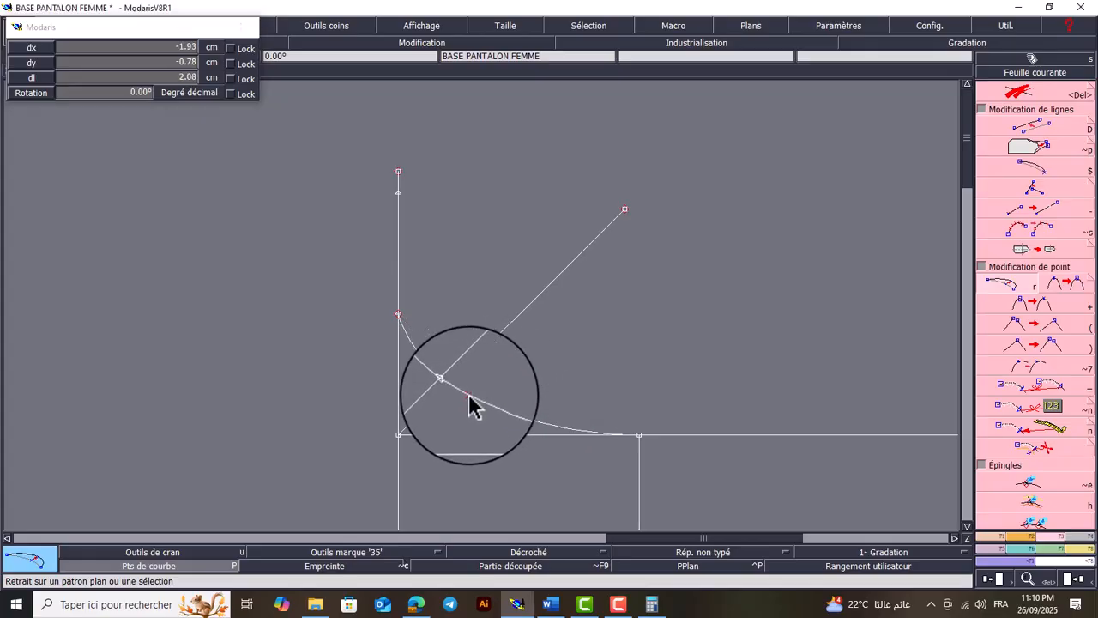
click(470, 398)
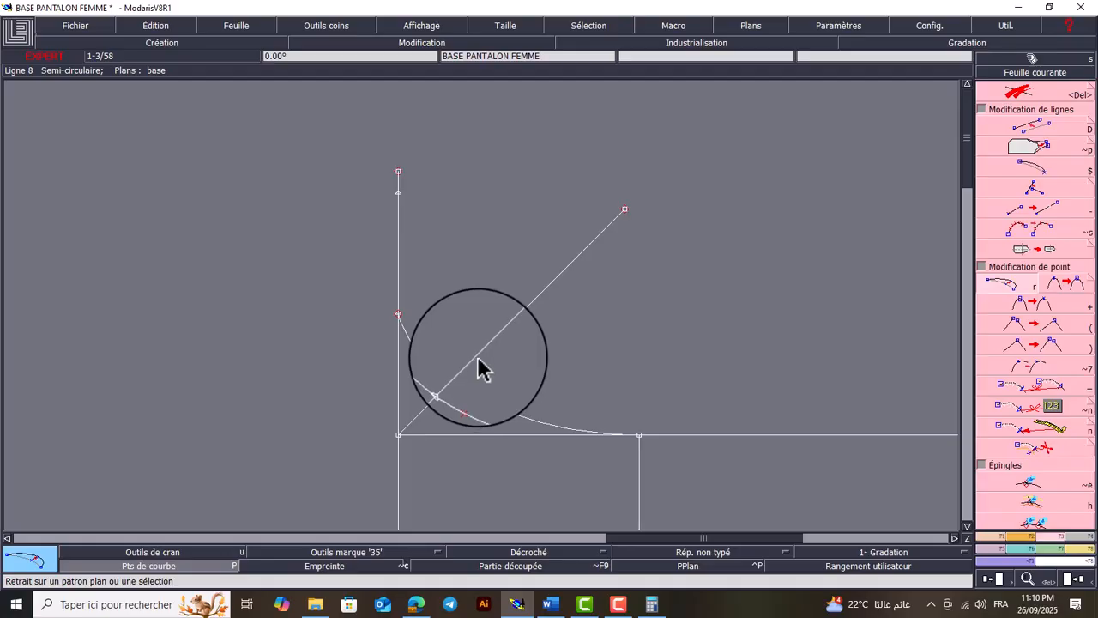
Draw two straight lines to the upper 9 cm hem point, one from the 2.8 cm diagonal point and one from the 4.7 cm inseam point
key(Home)
key(Return)
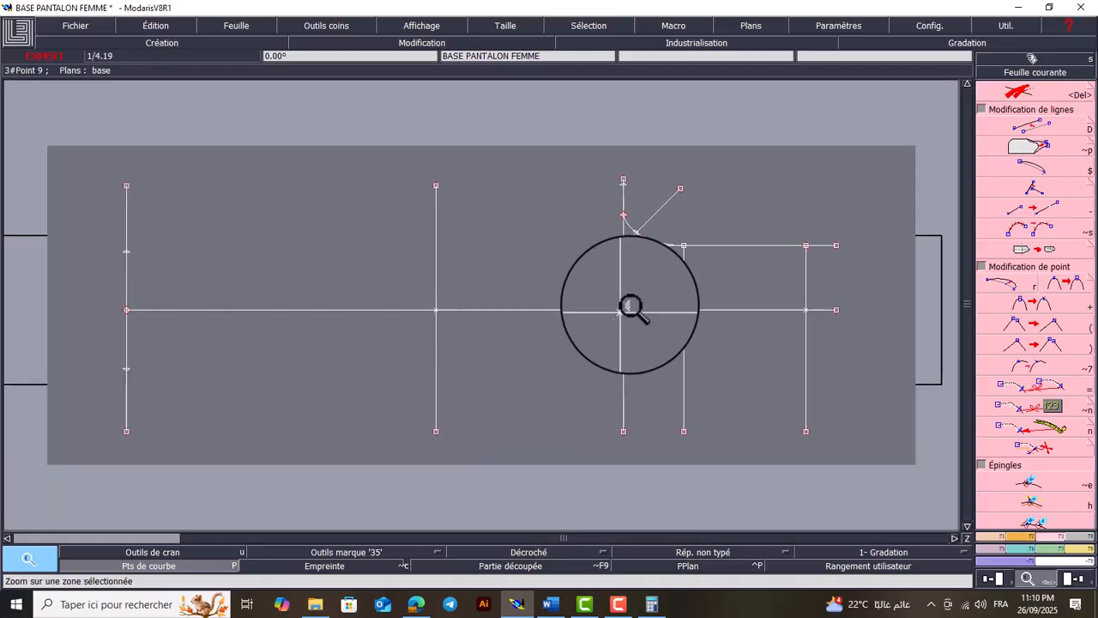
drag(680, 199, 581, 277)
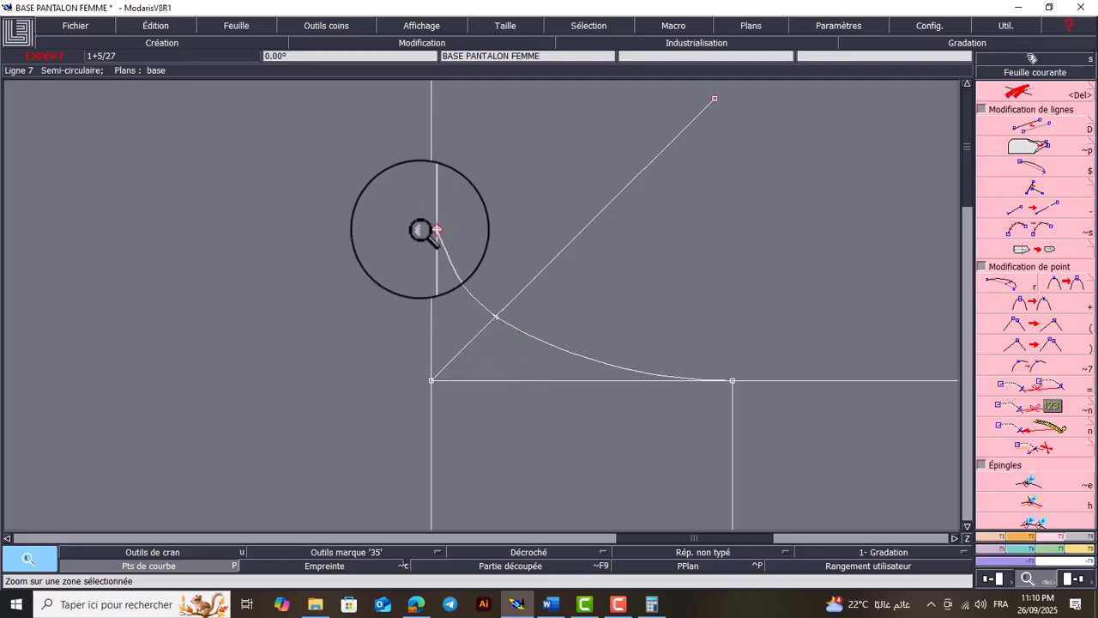
key(Home)
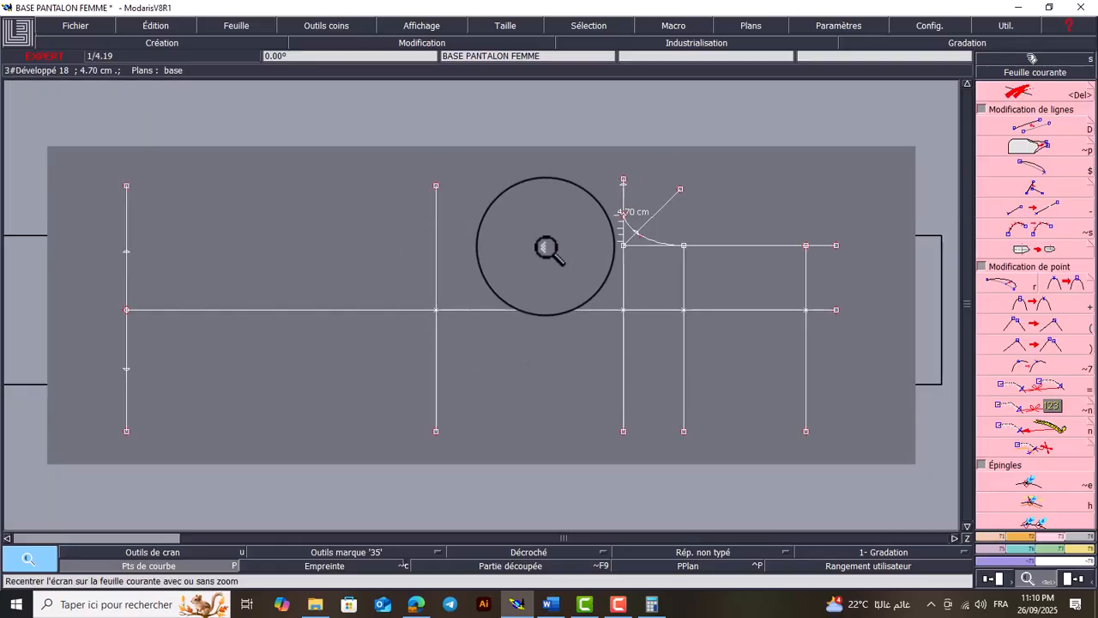
drag(543, 225, 91, 366)
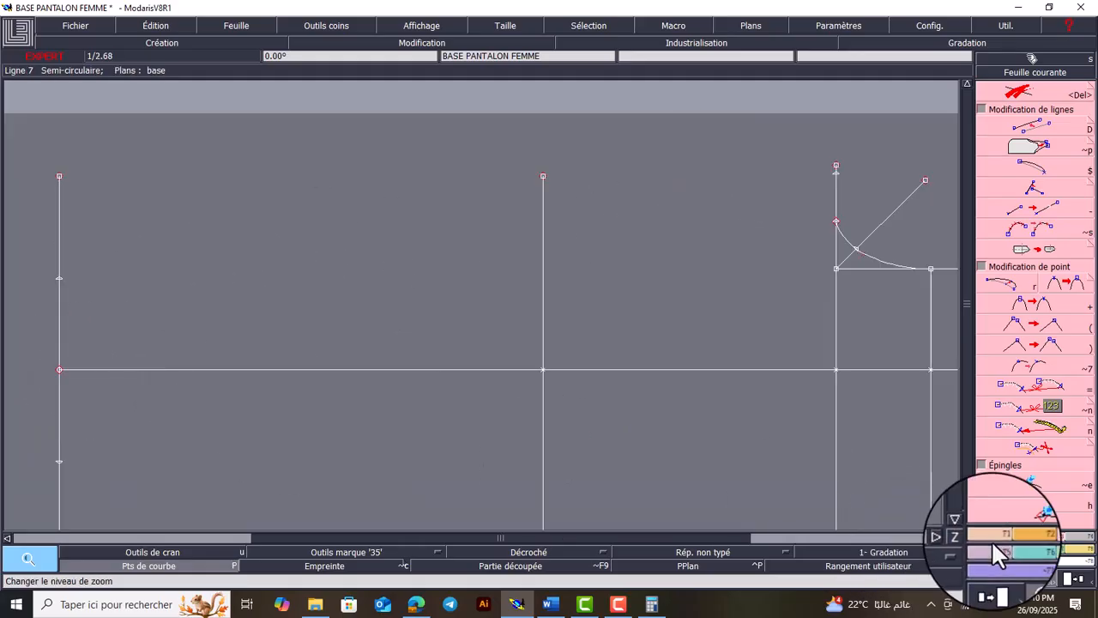
click(996, 538)
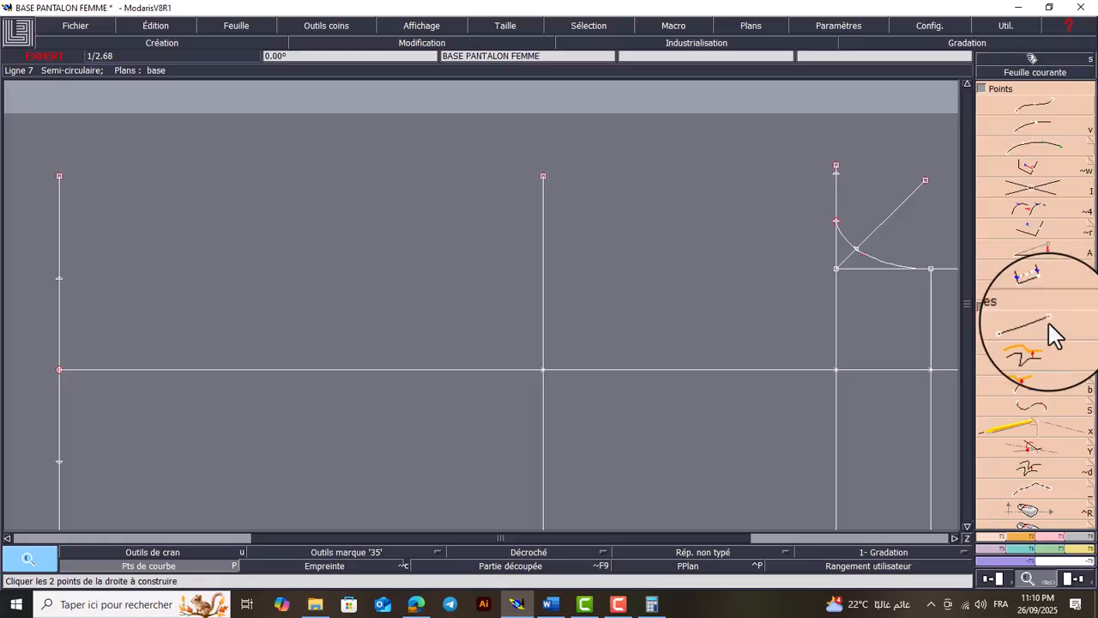
click(1048, 322)
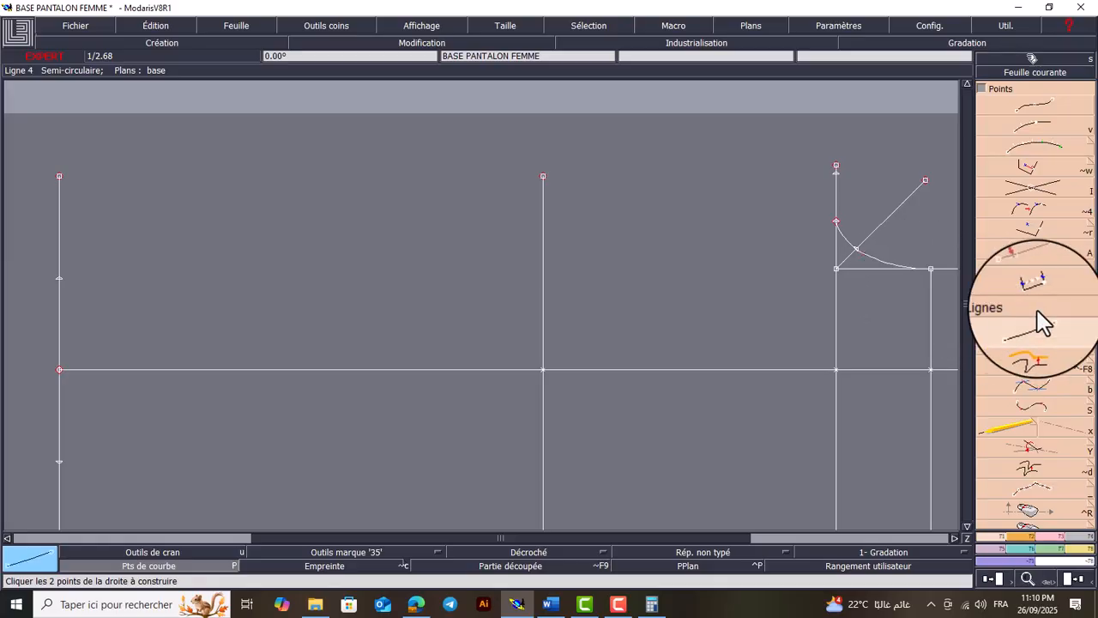
click(857, 254)
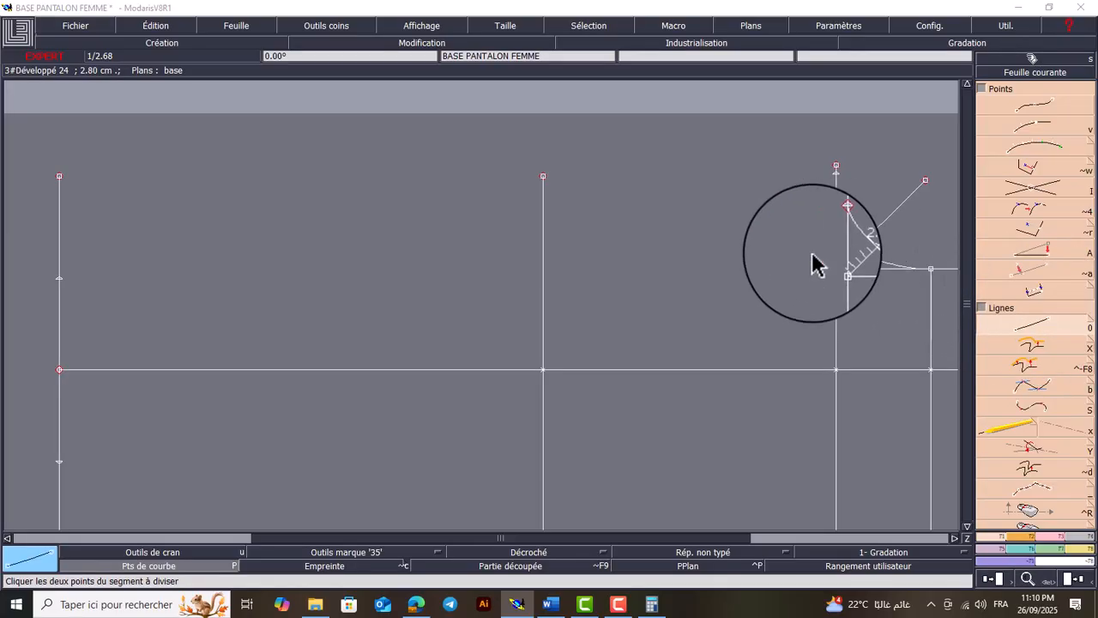
click(59, 278)
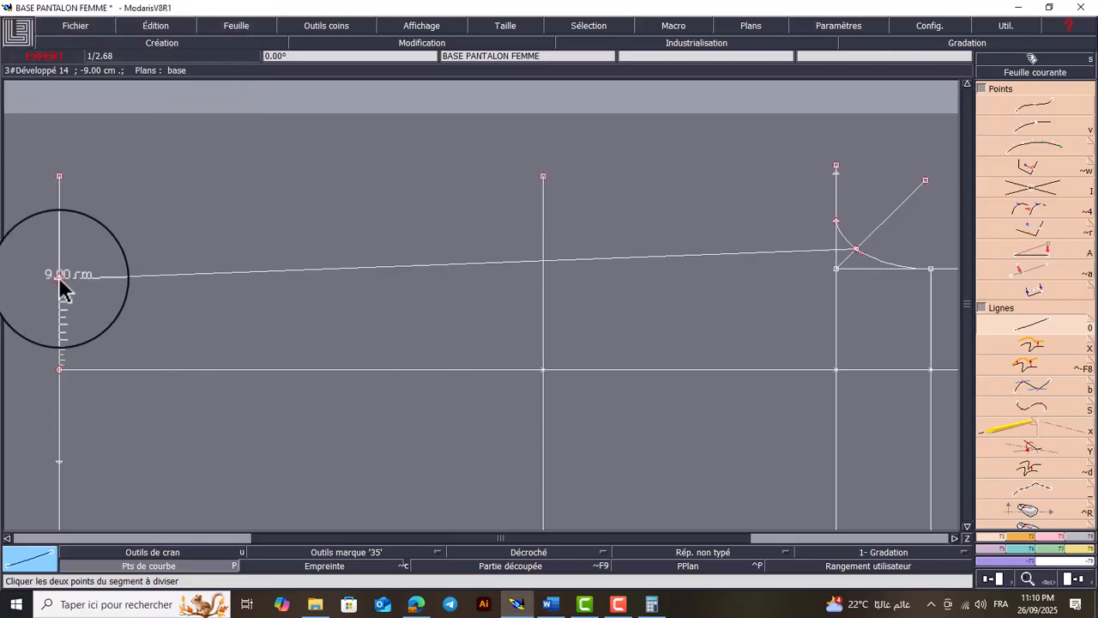
click(836, 222)
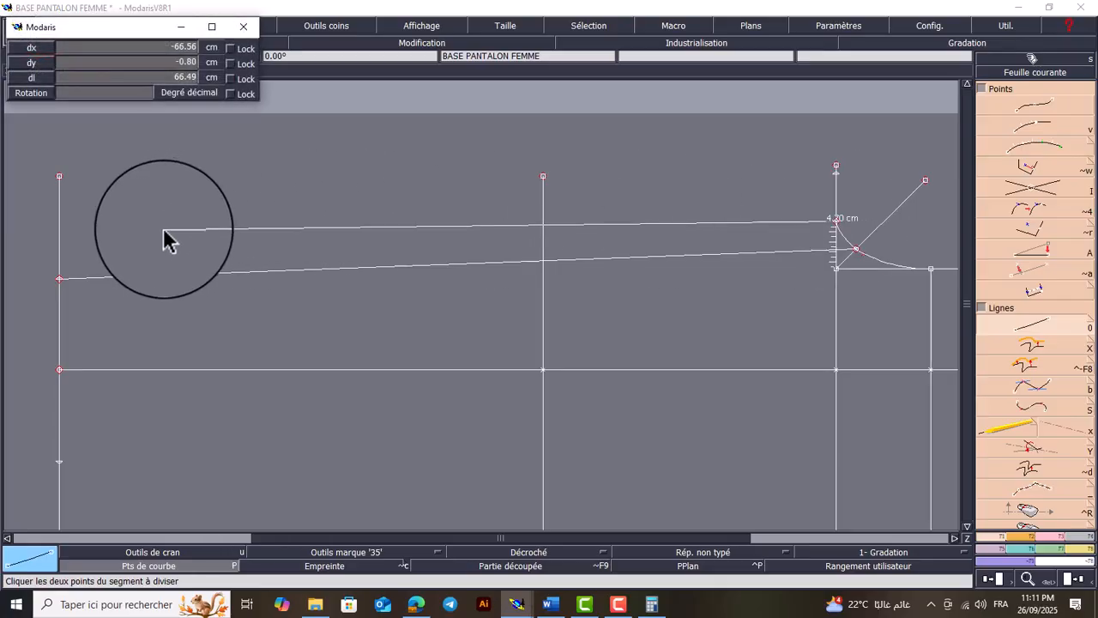
click(59, 279)
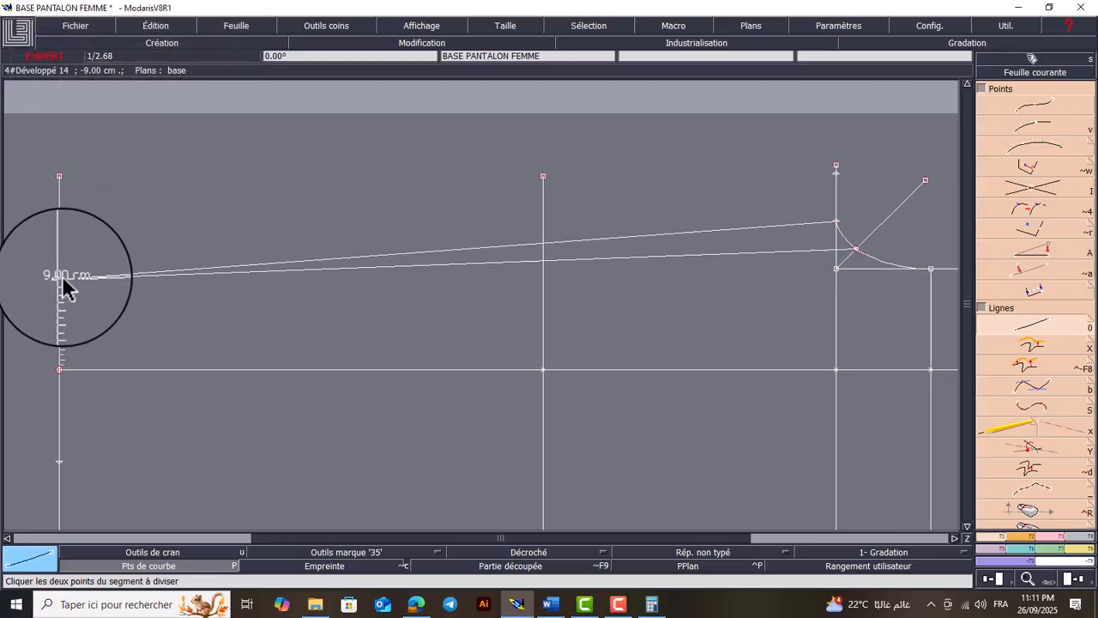
Create intersection points where the two new leg lines cross the vertical knee line
key(Return)
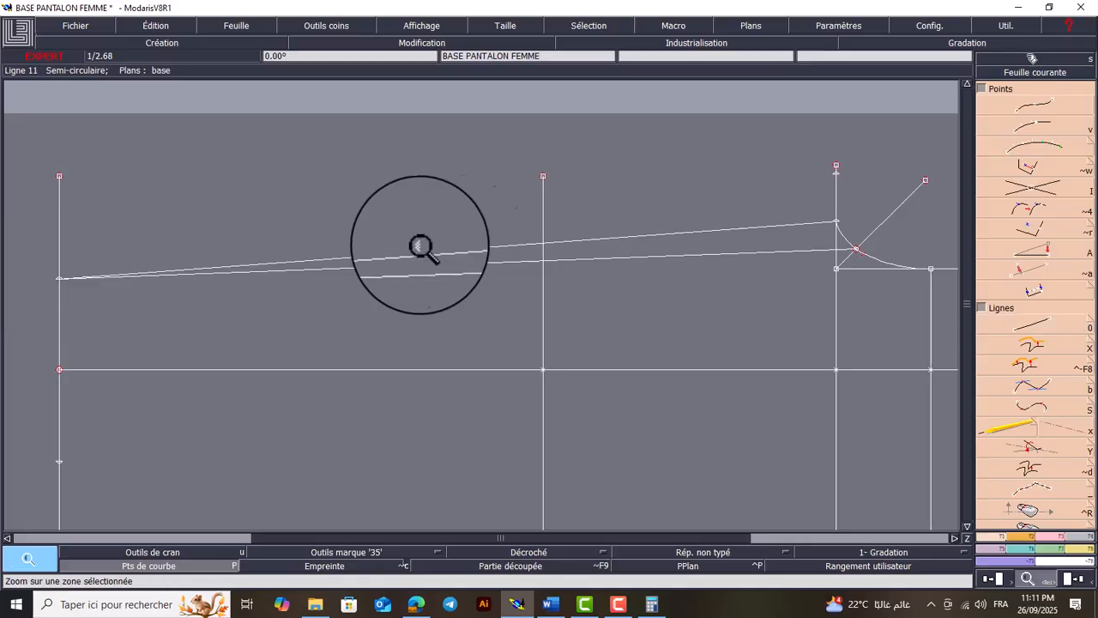
drag(603, 198, 528, 270)
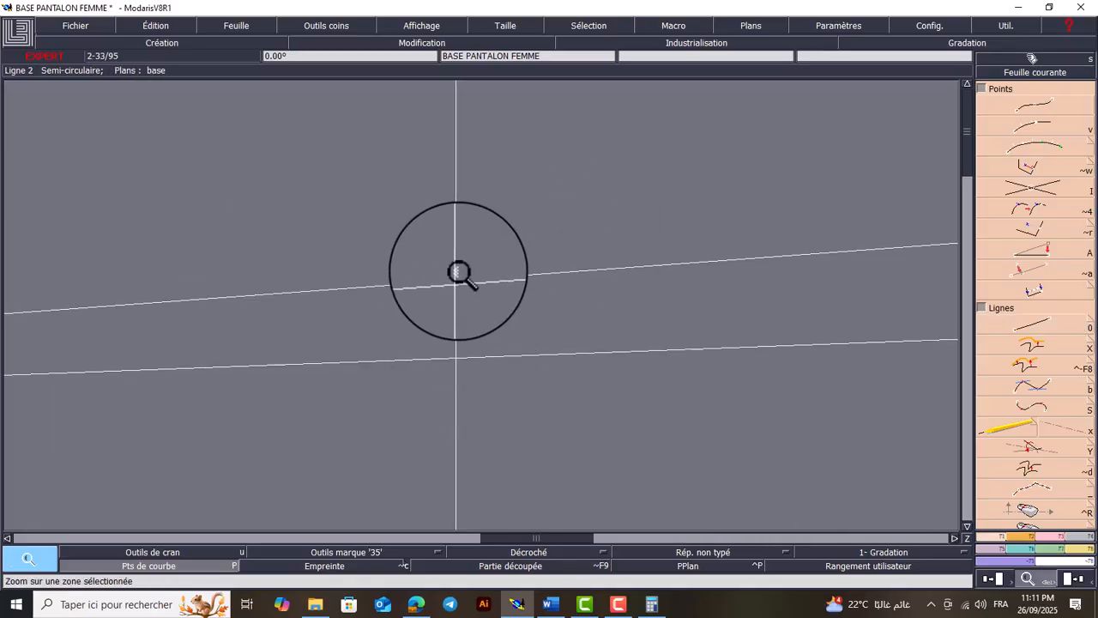
click(1040, 182)
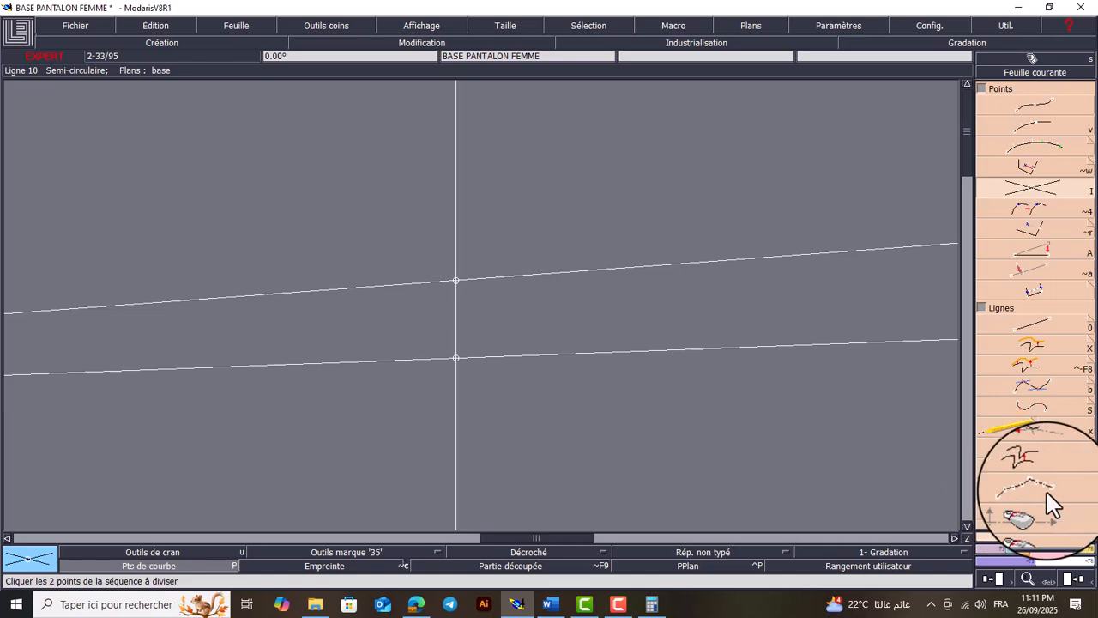
Divide the knee line segment between the two intersection points into 2 equal parts with Division séquence
key(i)
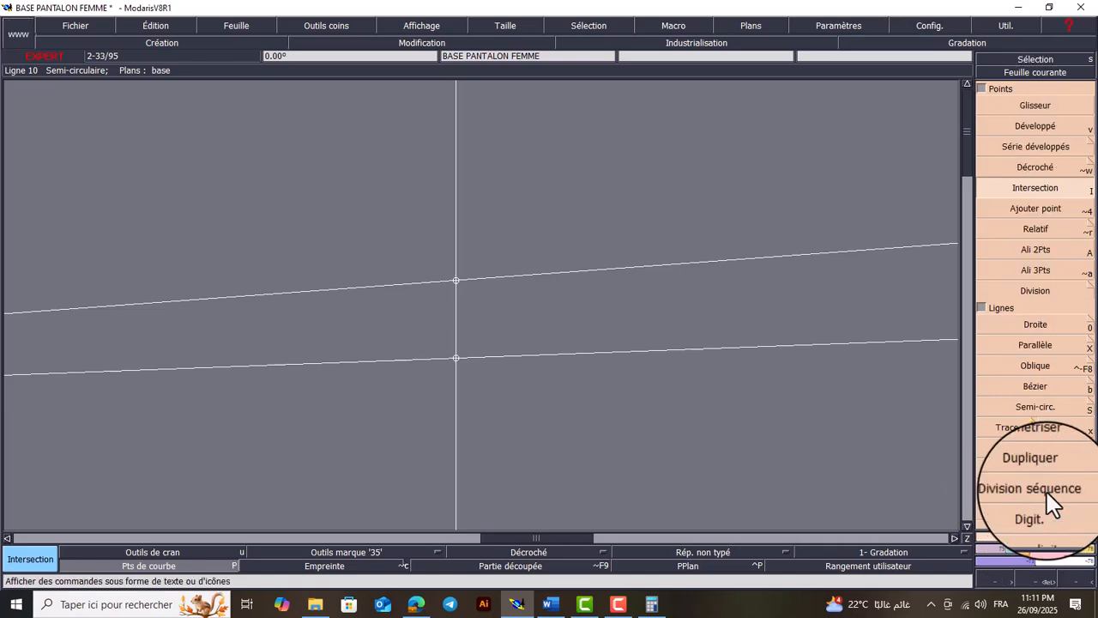
key(i)
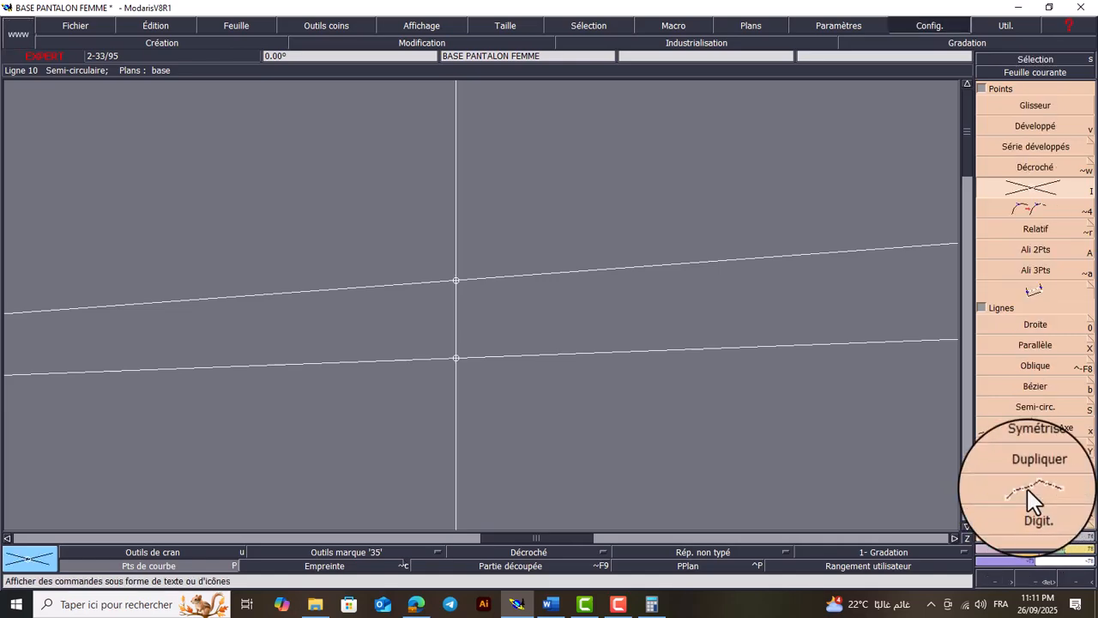
click(1028, 489)
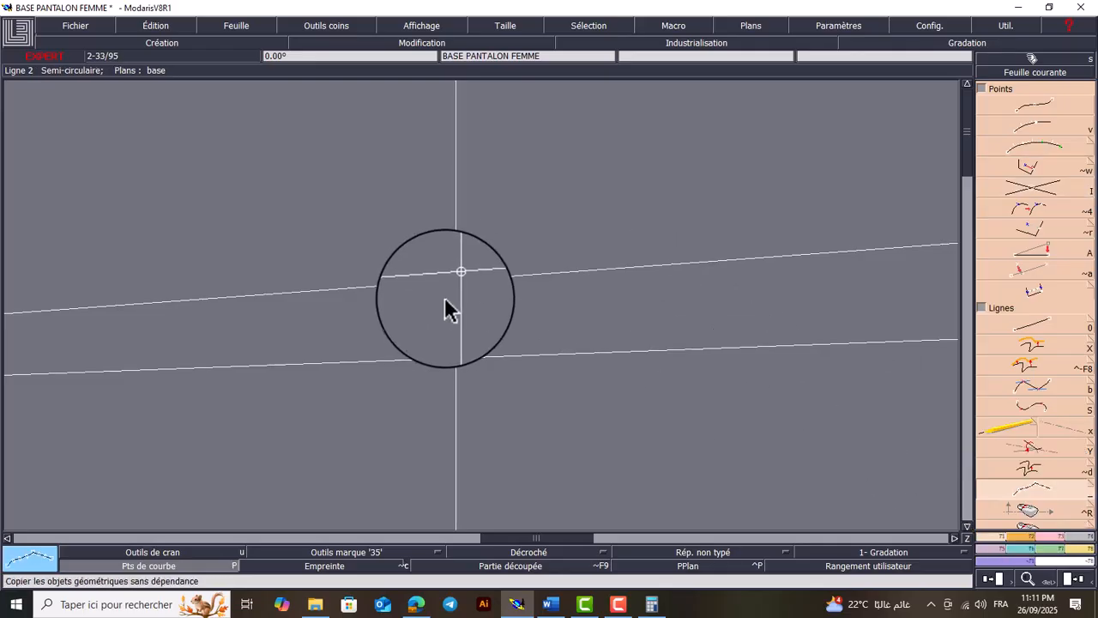
click(456, 359)
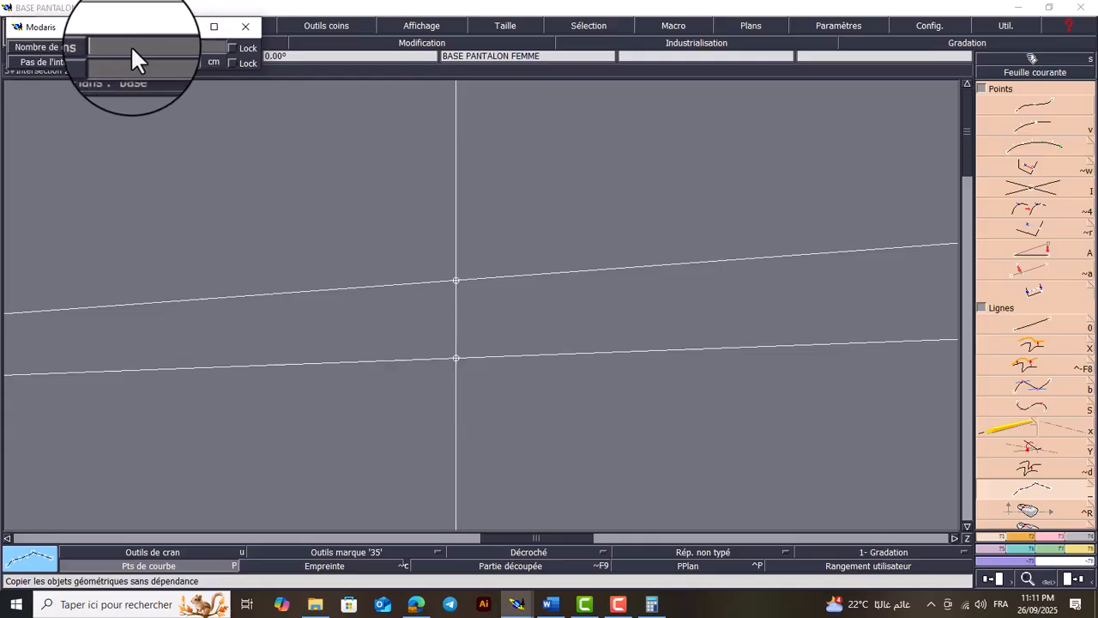
text(2)
key(Return)
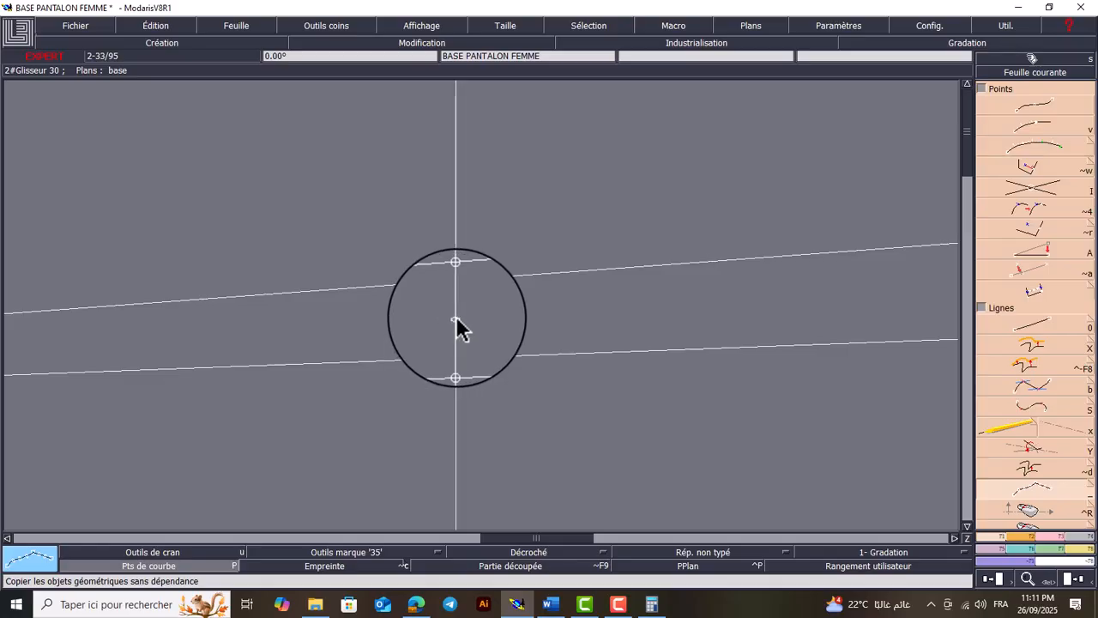
key(Home)
key(Return)
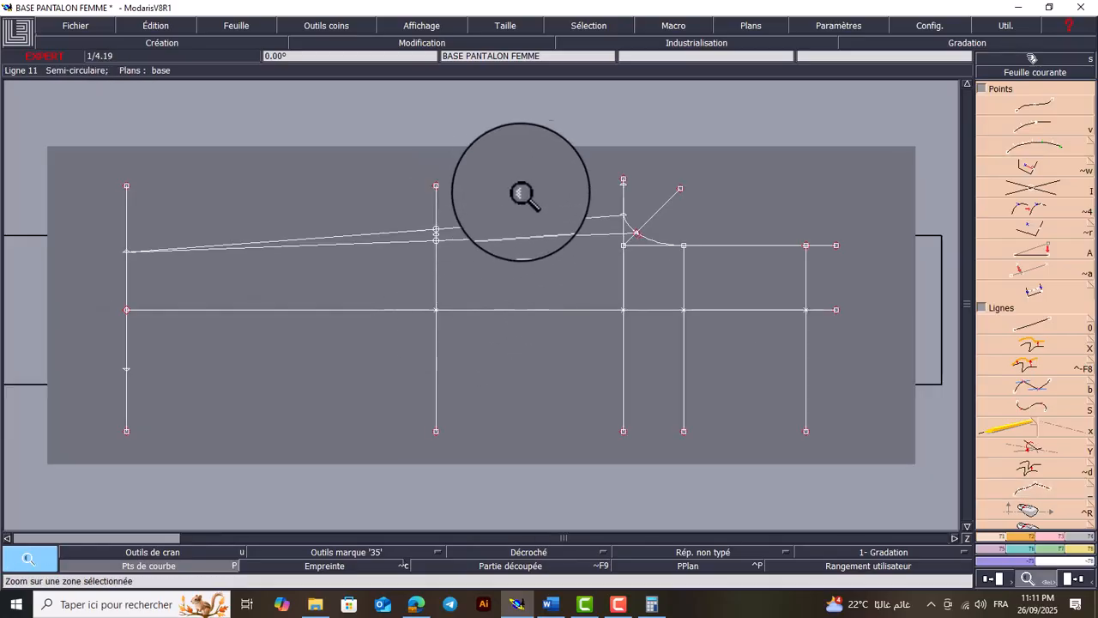
Delete the two construction leg lines and their intersection points on the knee line, keeping only the middle division point
drag(545, 175, 375, 318)
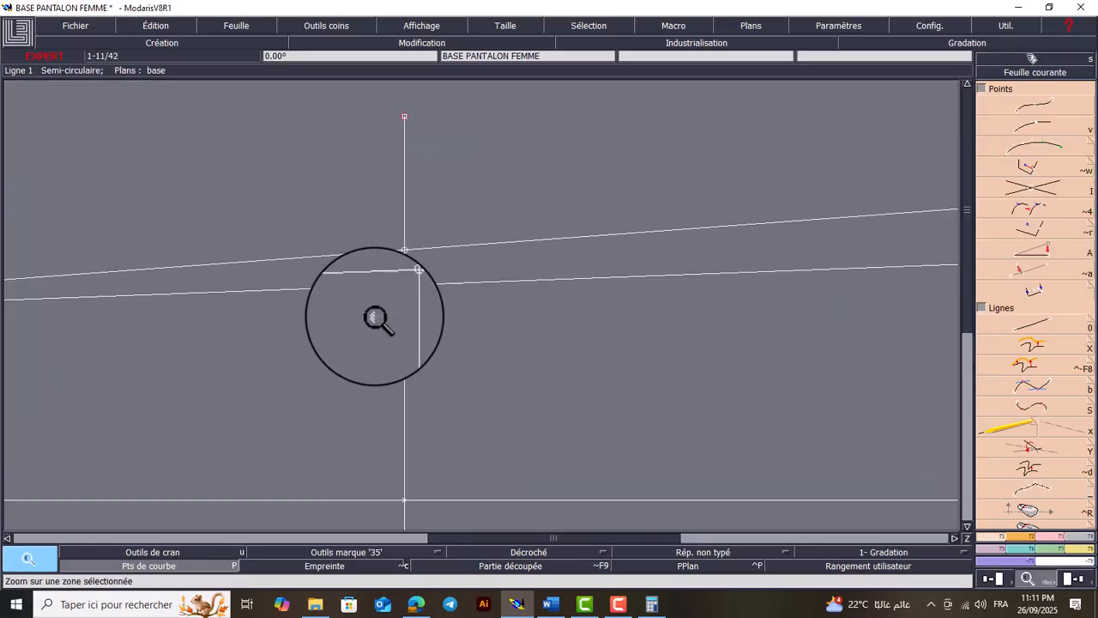
key(Delete)
click(506, 280)
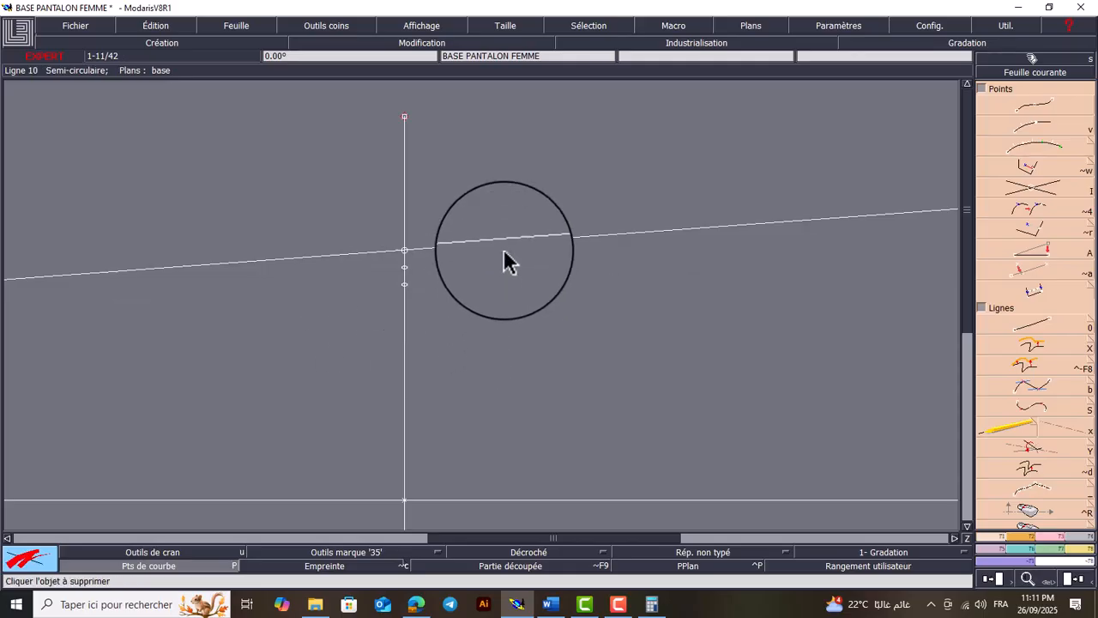
click(504, 244)
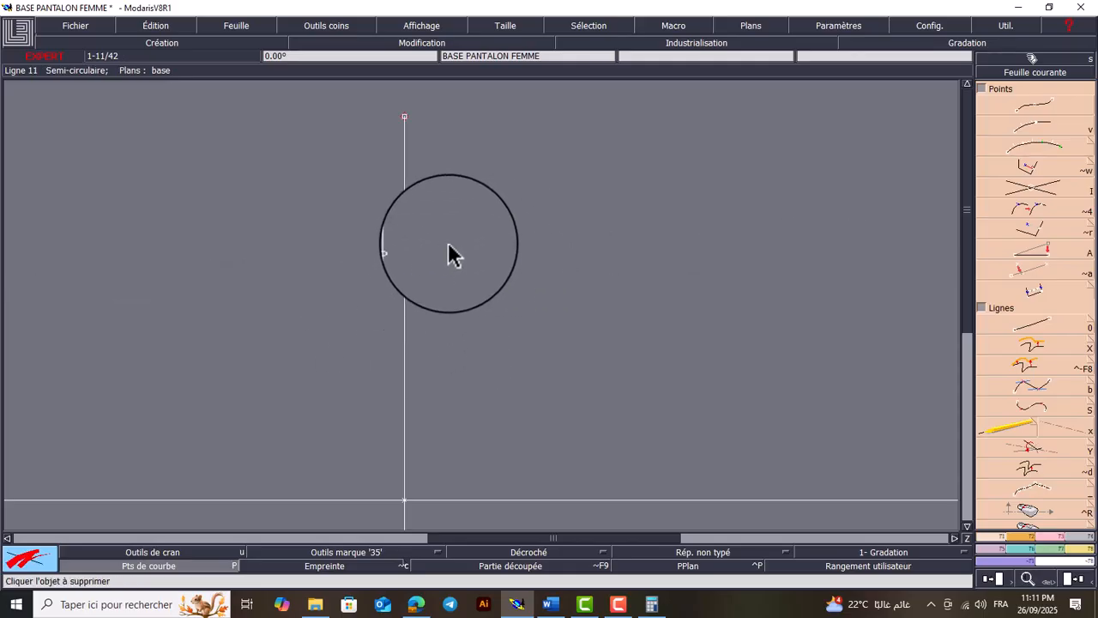
click(405, 286)
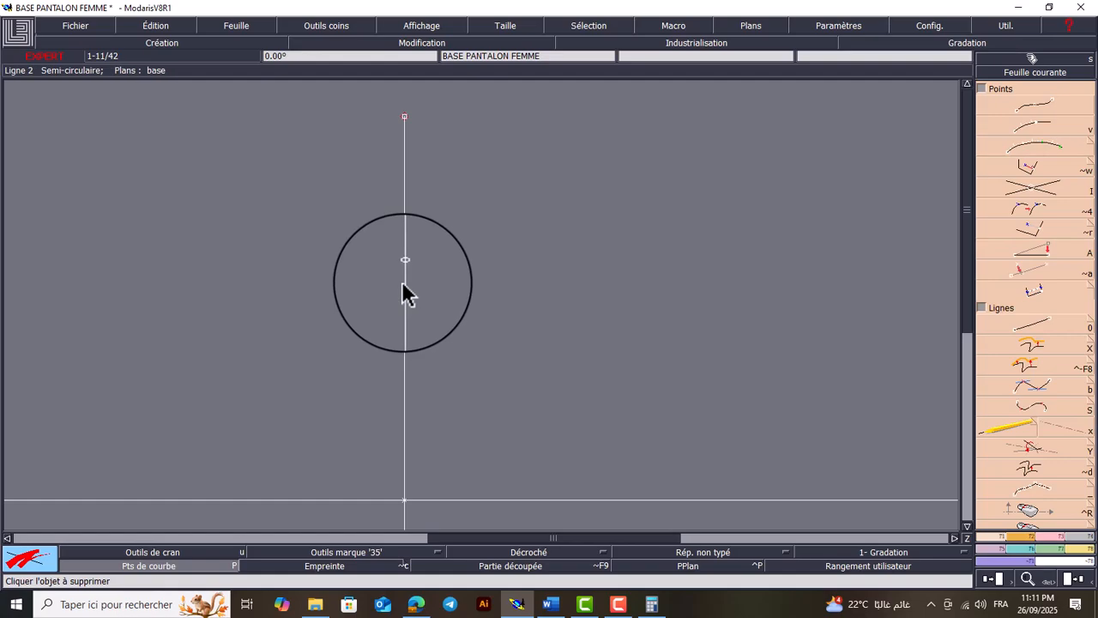
Create a dynamic length measurement from the knee line's division point to the central line and display the measurements on the sheet
key(Home)
key(Return)
drag(507, 195, 381, 422)
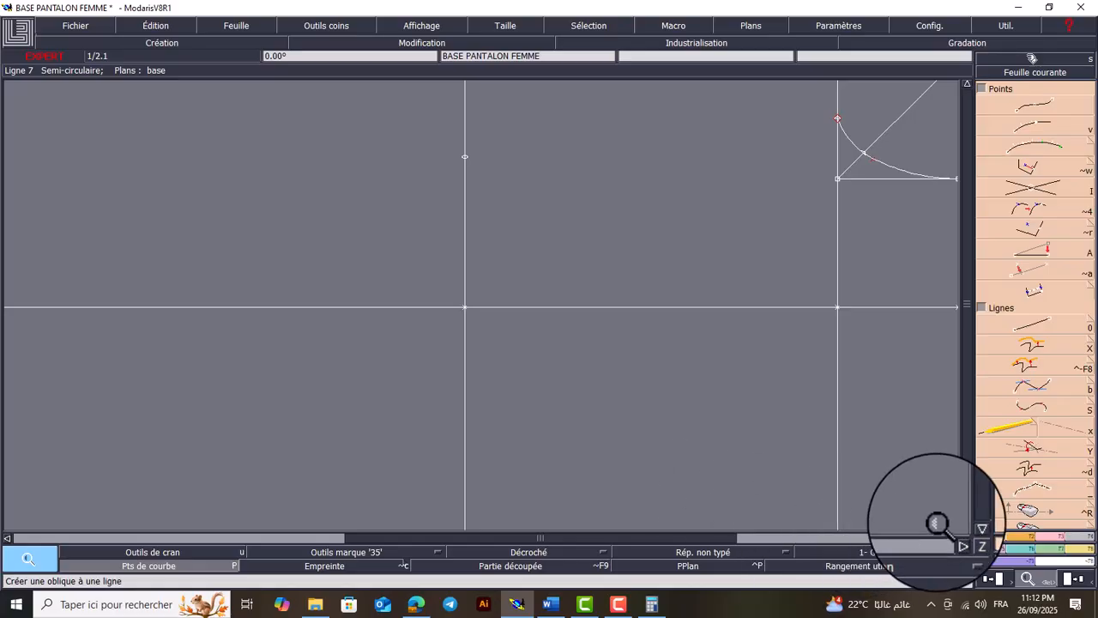
click(1087, 564)
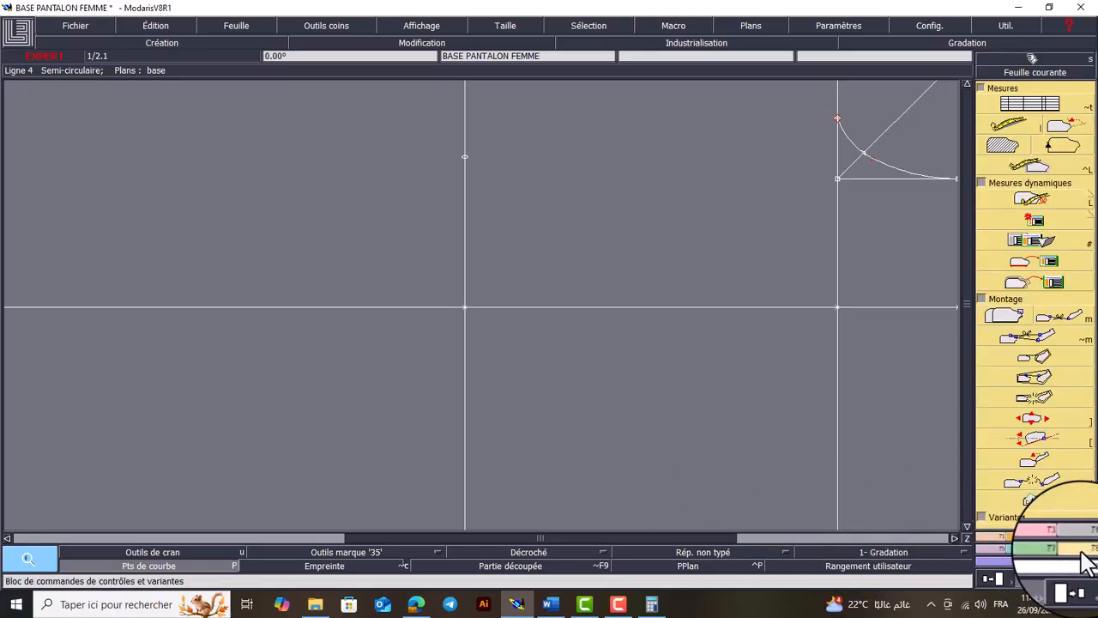
click(1056, 200)
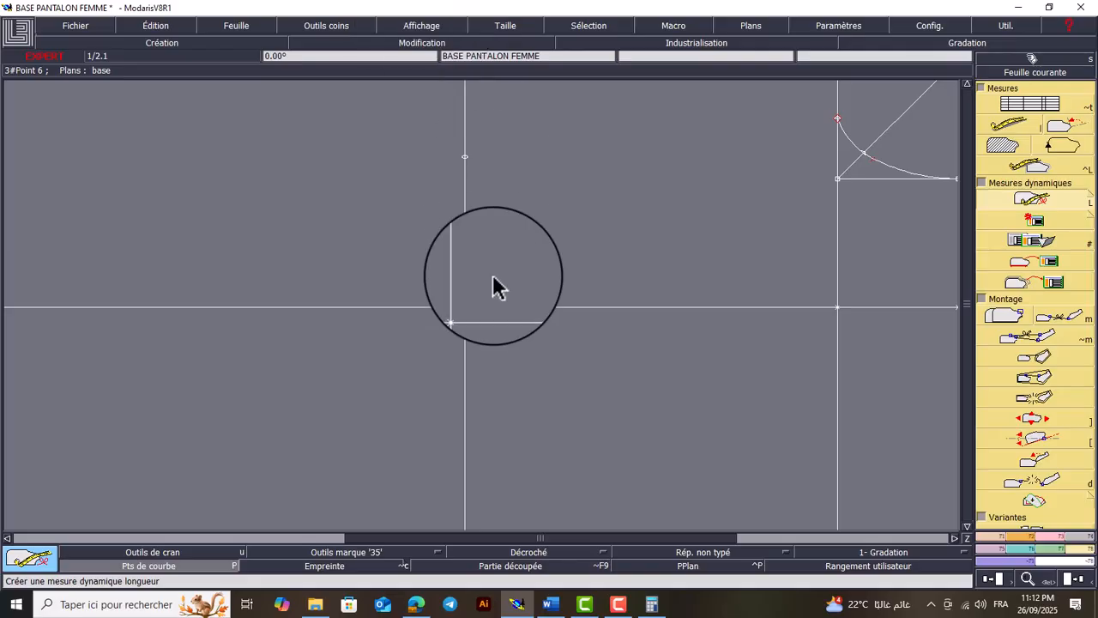
click(425, 23)
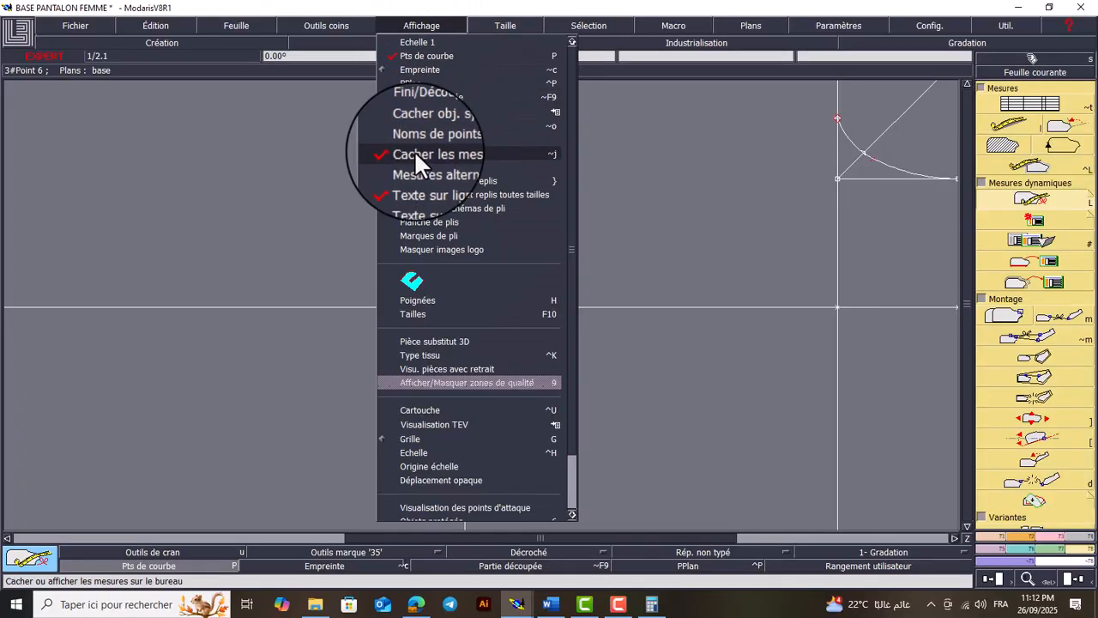
click(444, 154)
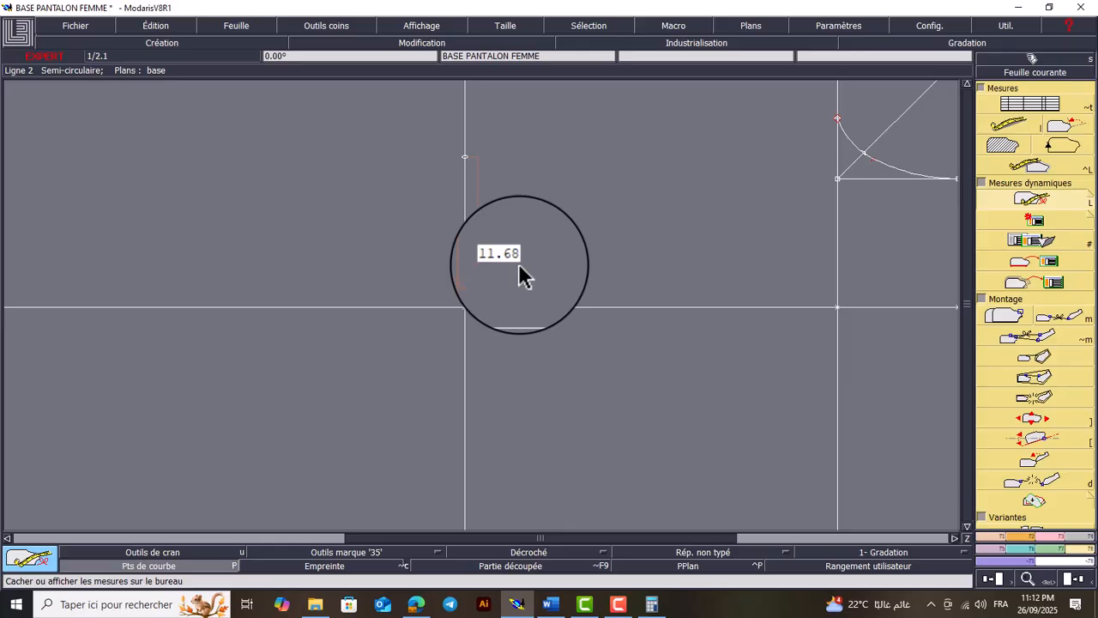
Add a point on the knee line 11.7 cm below its intersection with the central line
key(Home)
key(Return)
drag(501, 224, 380, 410)
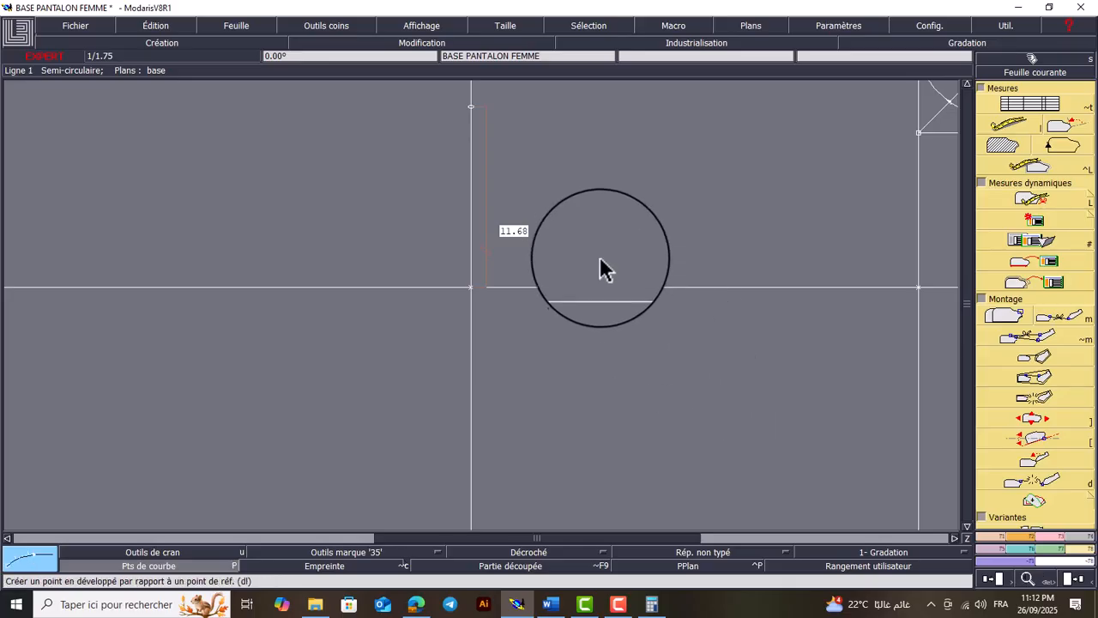
click(471, 287)
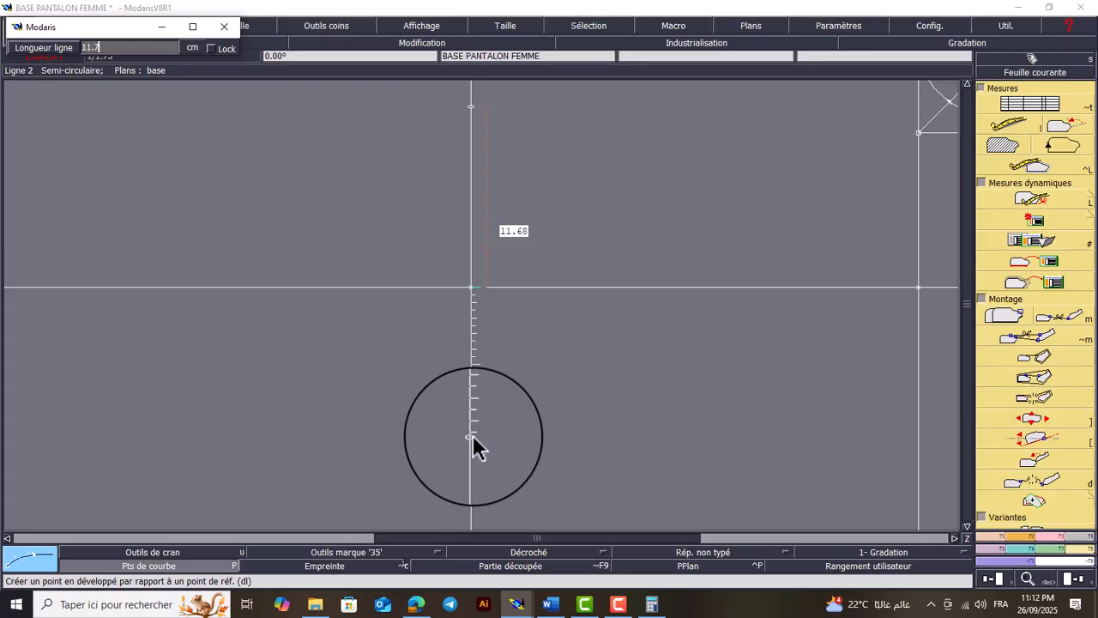
text(11.7)
key(Return)
Draw straight lines joining the upper and lower knee points to the corresponding 9 cm hem points
key(Home)
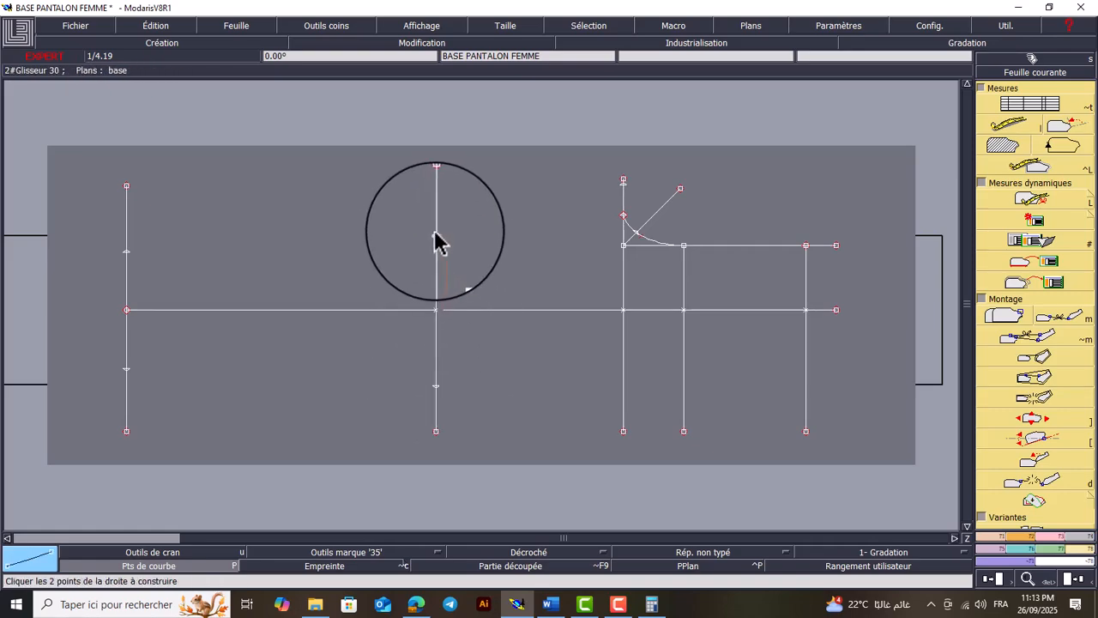
click(436, 235)
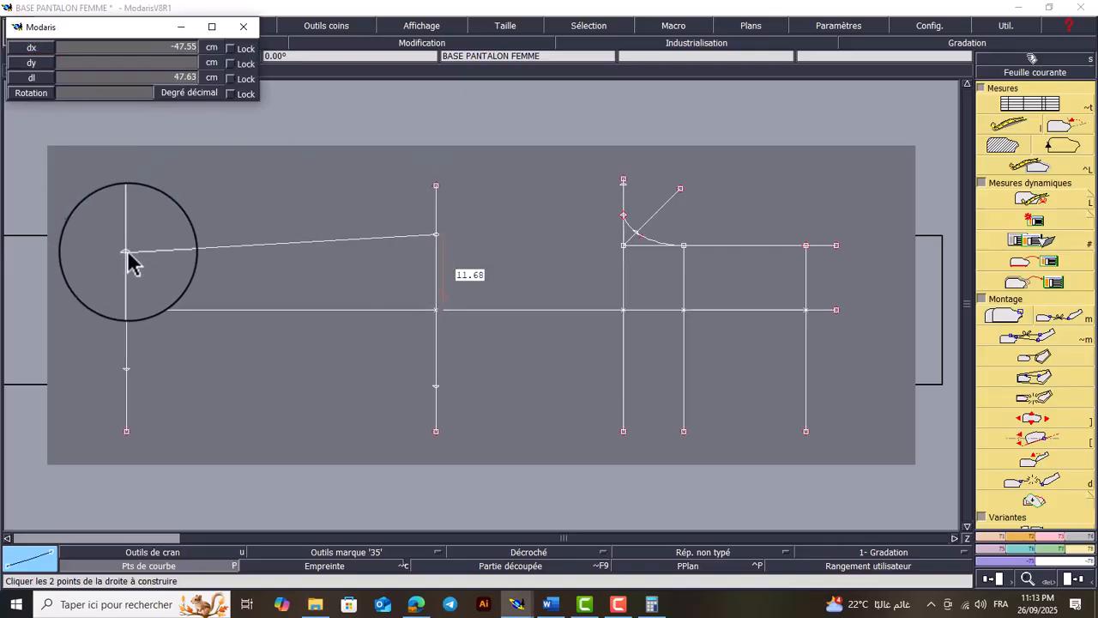
click(126, 252)
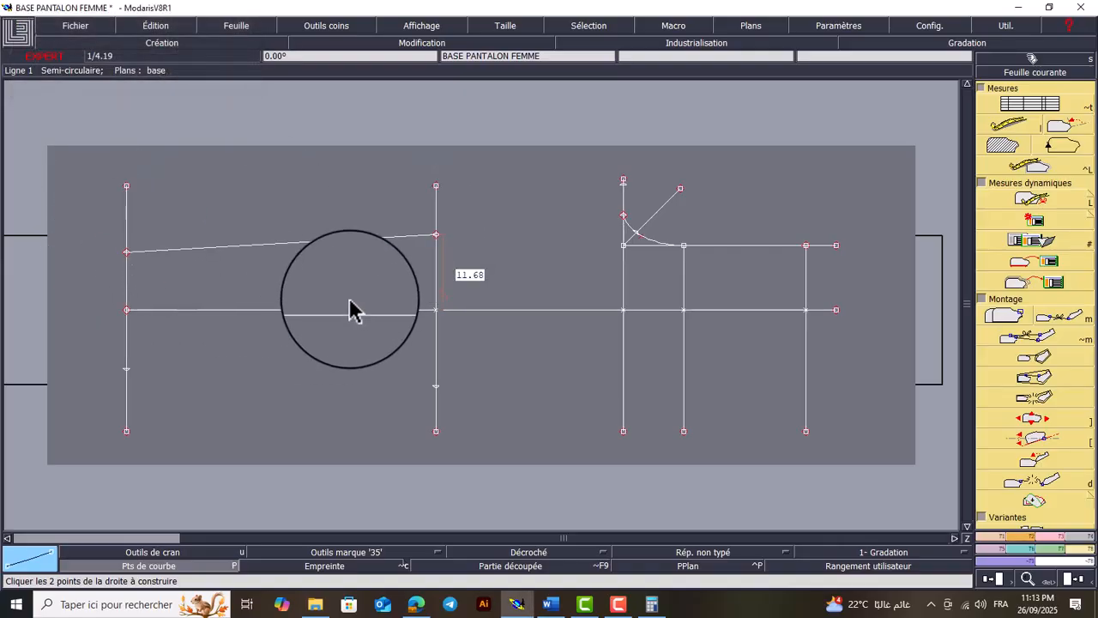
click(436, 385)
click(126, 370)
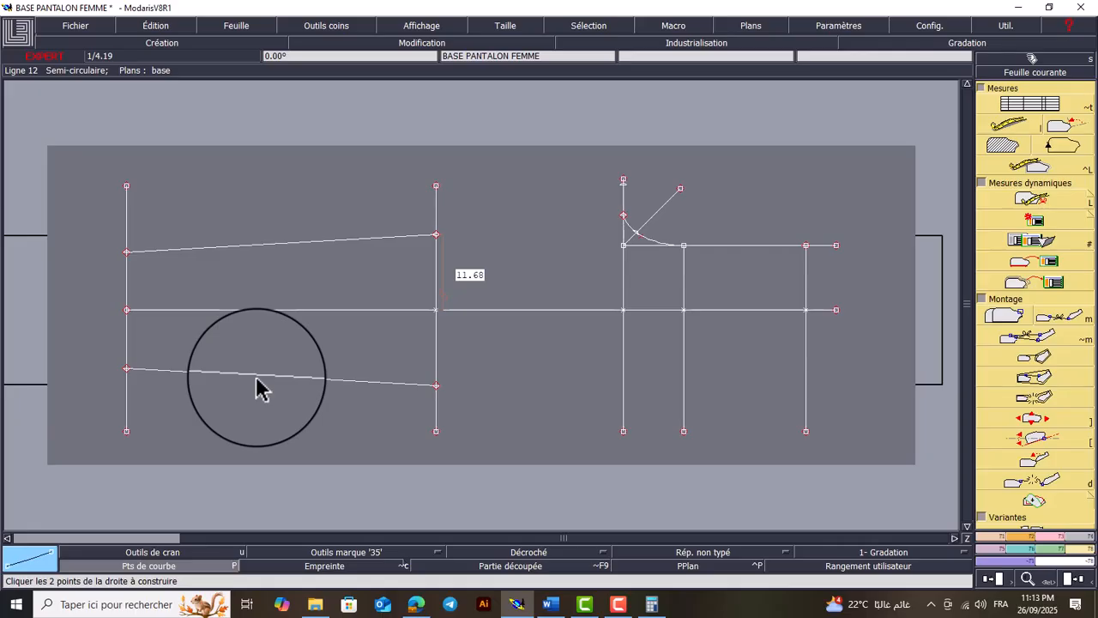
Add a point on the knee line 2 cm outward from the upper knee point
key(Return)
drag(487, 184, 383, 283)
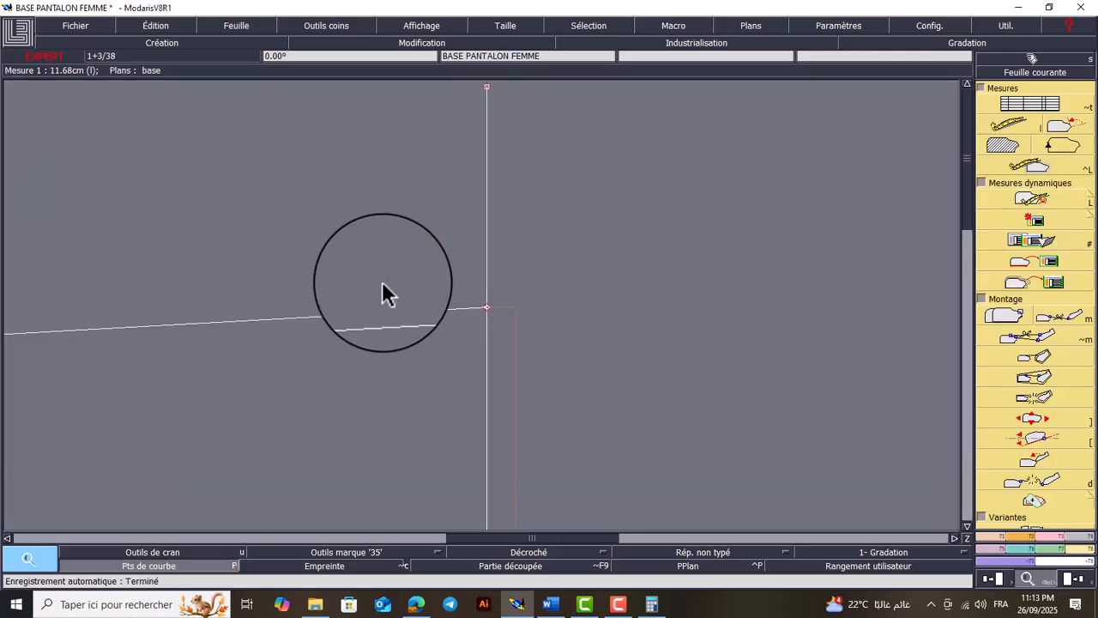
click(486, 308)
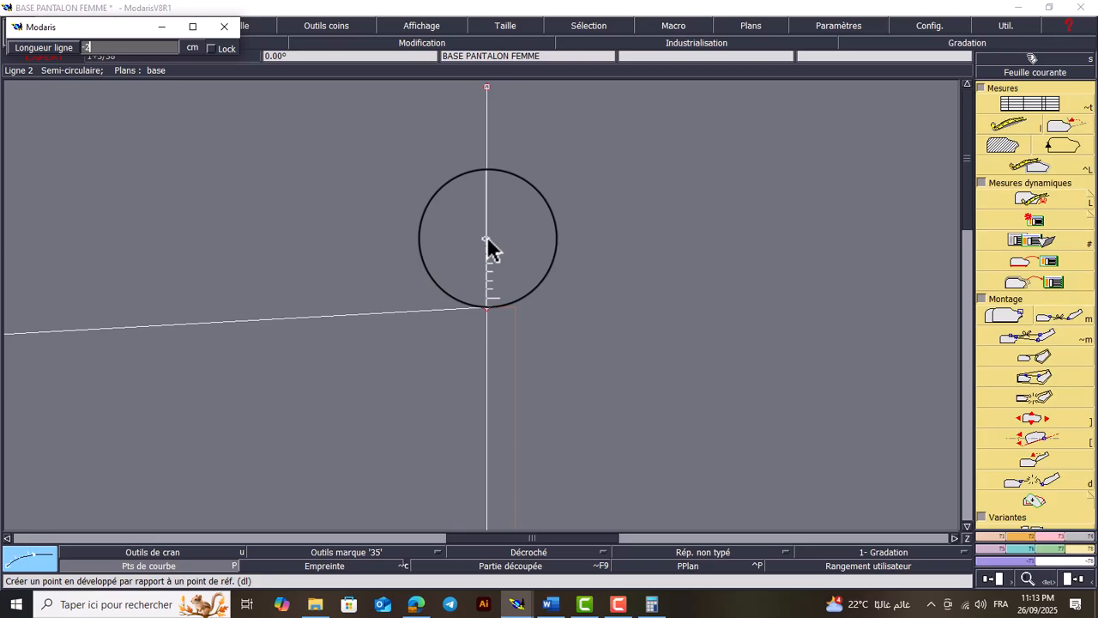
text(-2)
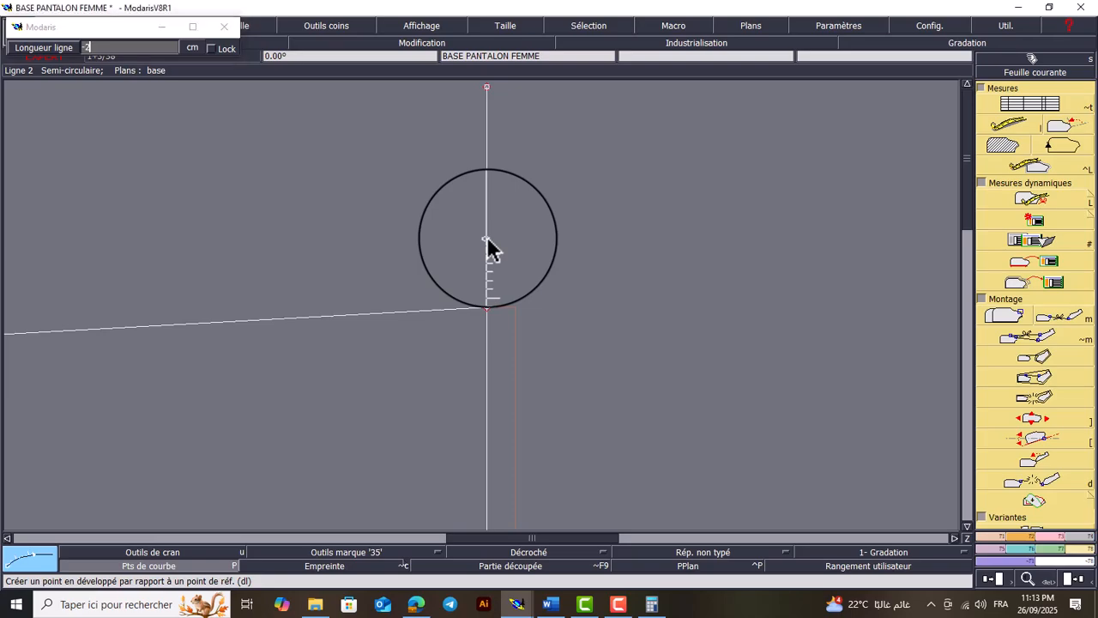
key(Return)
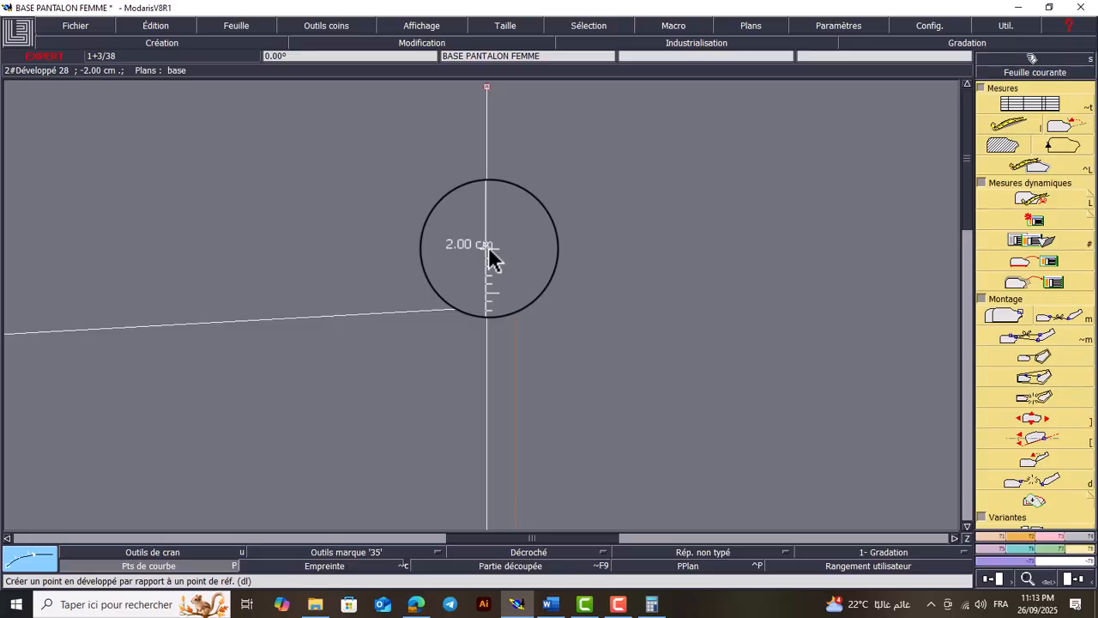
Add a point on the hem line 2 cm outward from the upper hem point
key(Home)
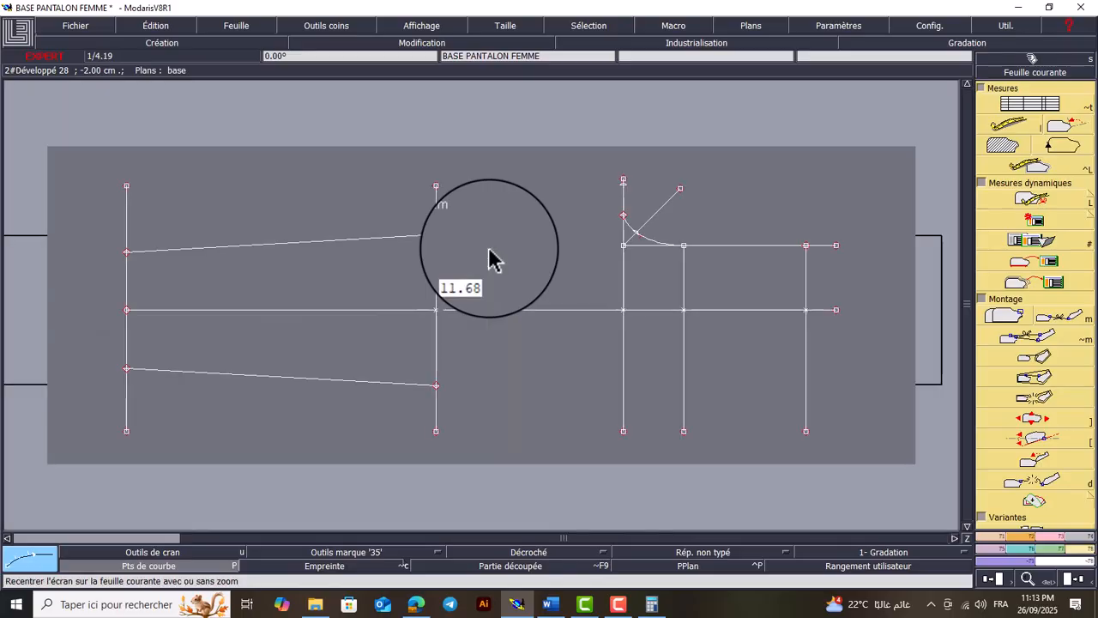
key(Return)
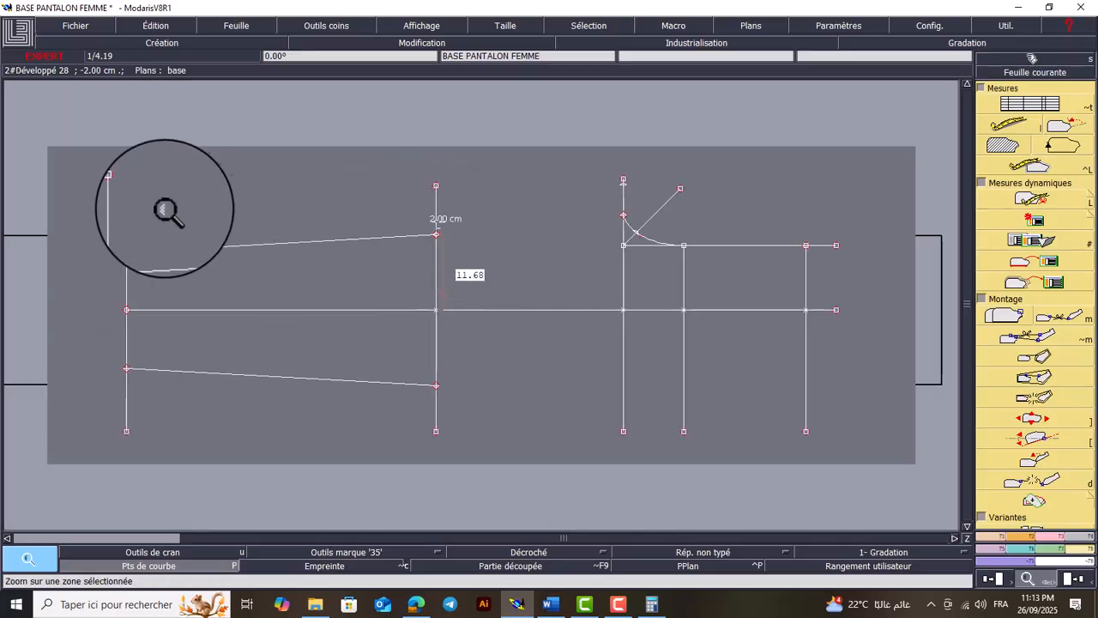
drag(166, 208, 94, 309)
right_click(97, 312)
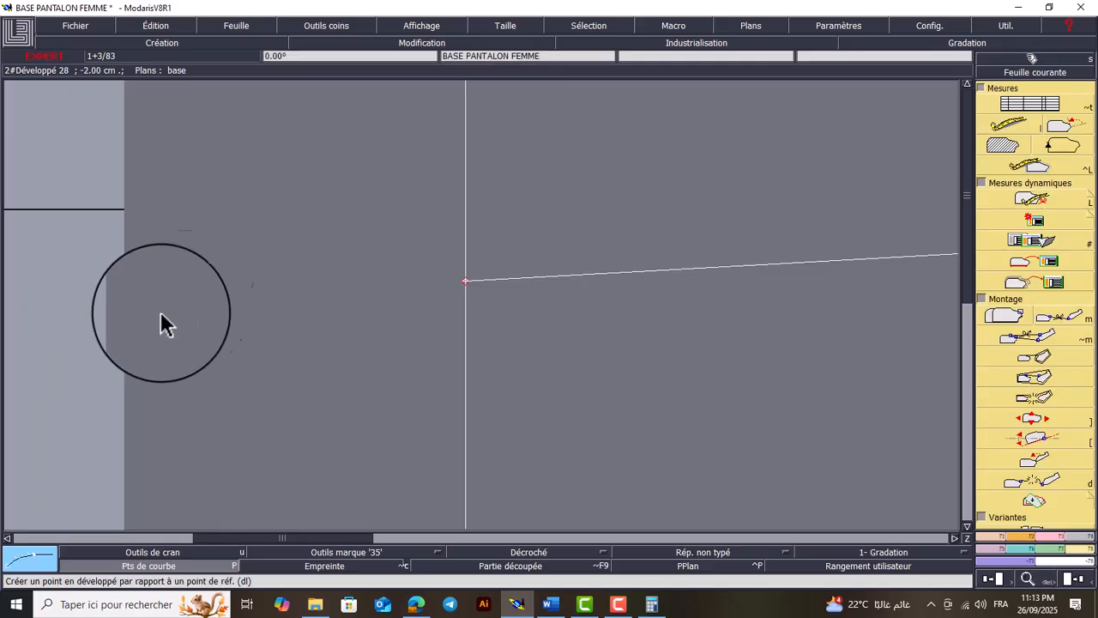
click(466, 281)
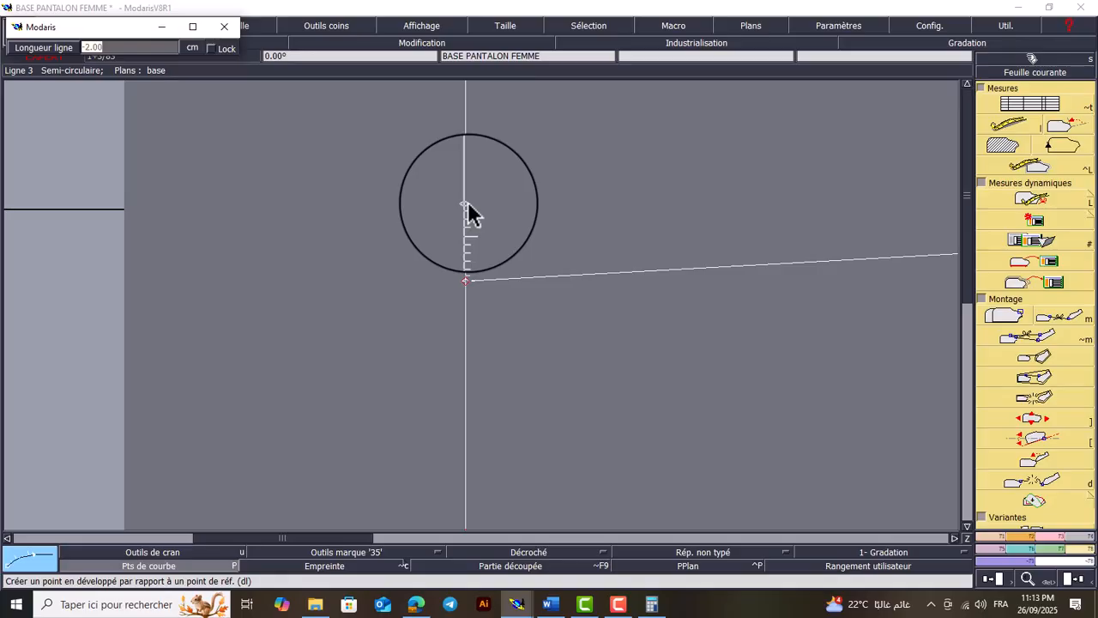
text(-2)
key(Return)
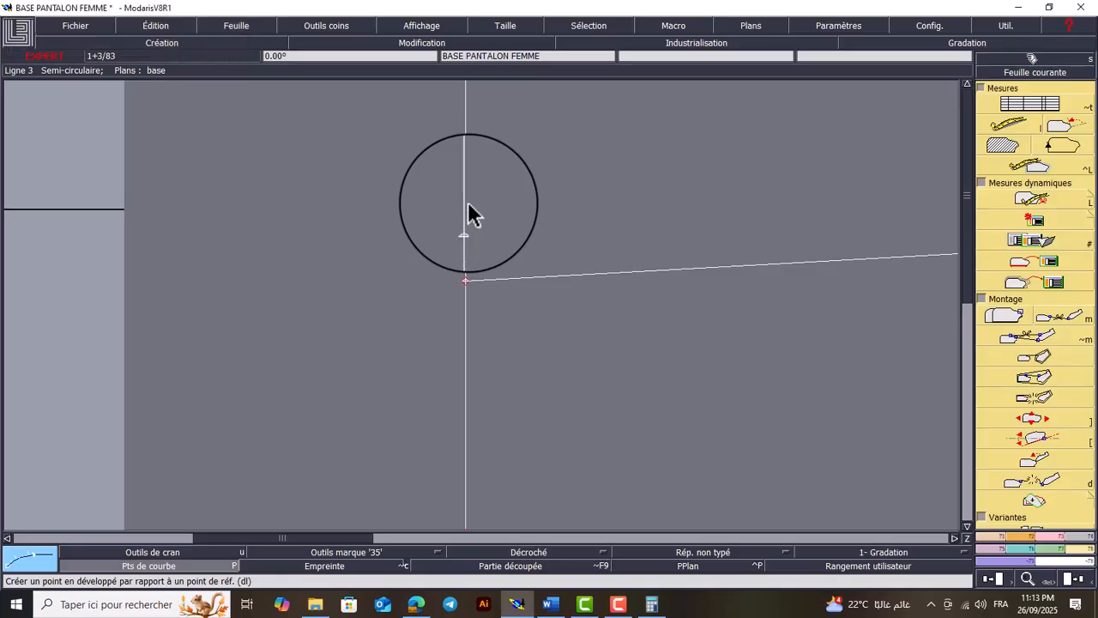
Add points 2 cm outward from the lower knee point and from the lower hem point
key(Home)
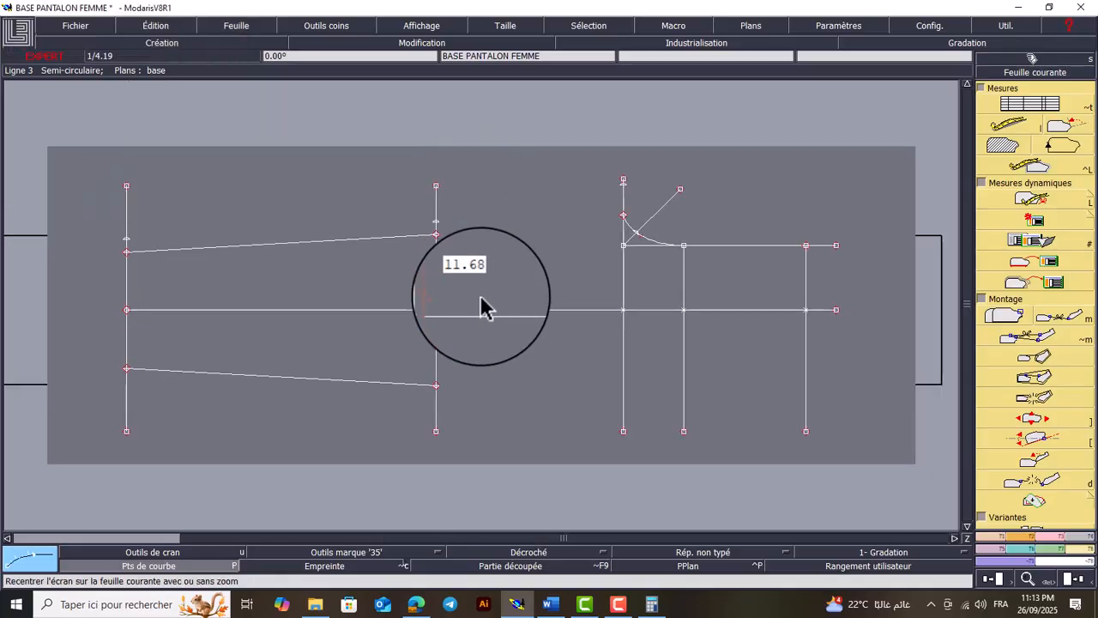
click(436, 391)
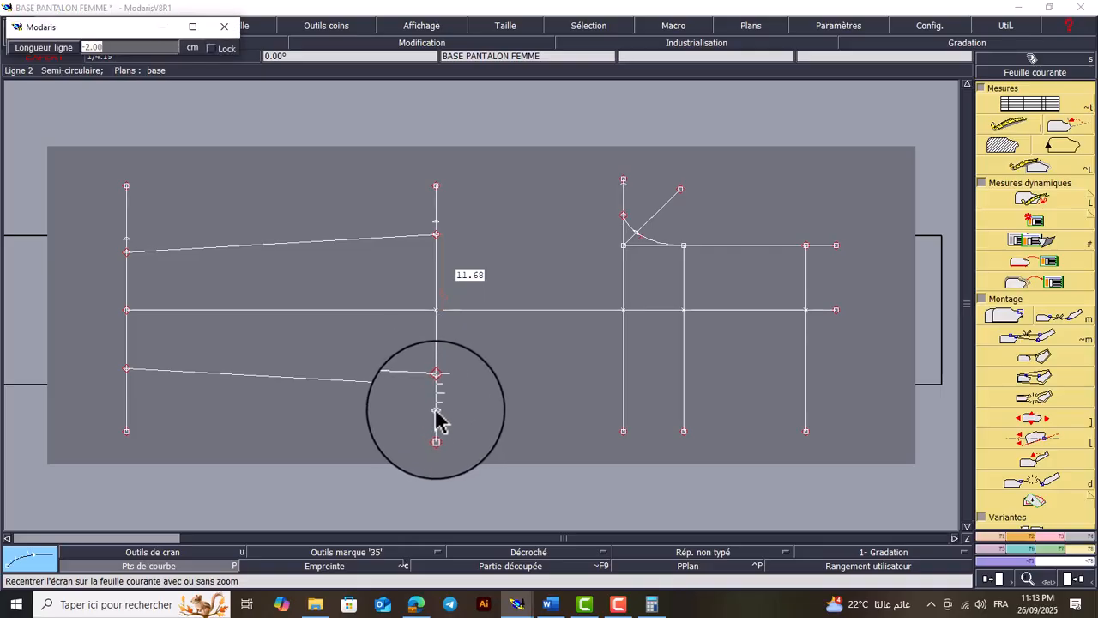
key(Return)
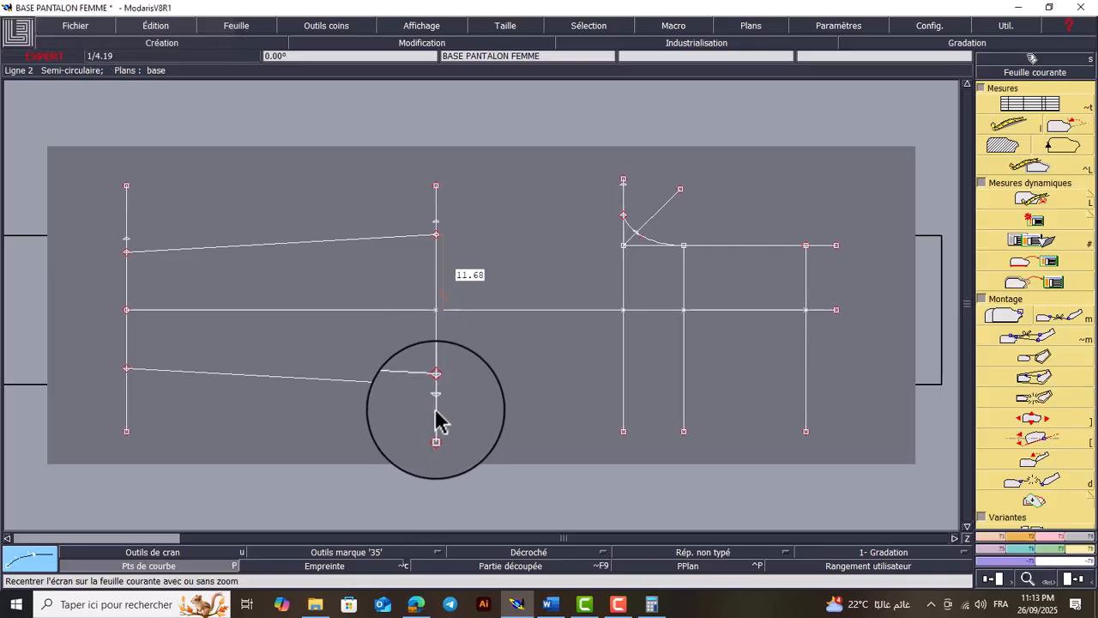
click(128, 370)
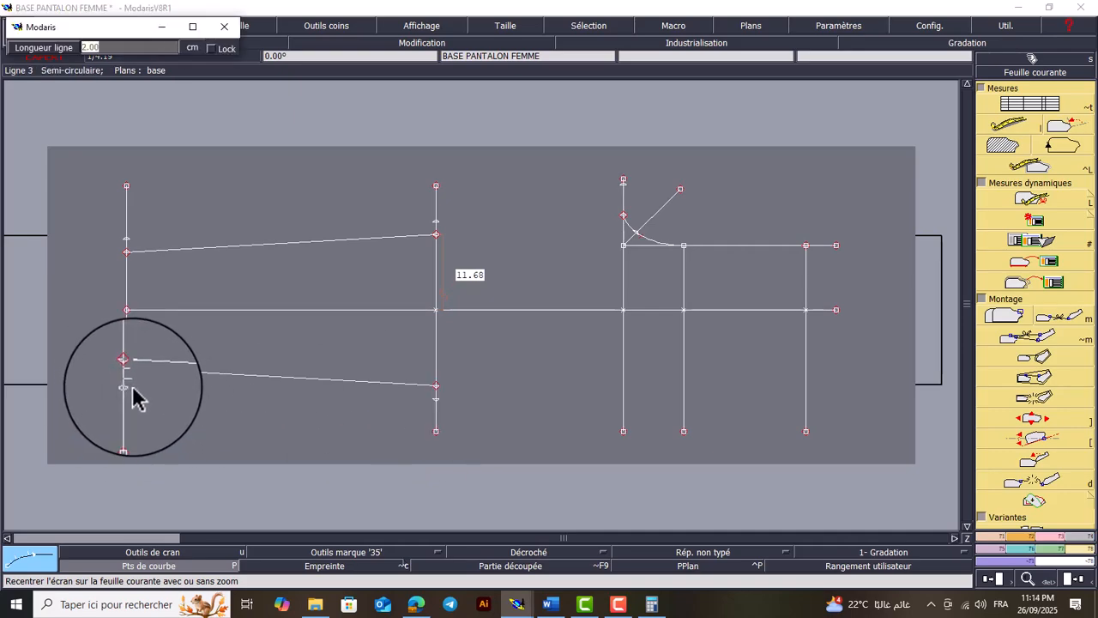
key(Return)
Draw straight lines connecting the outer 2 cm knee points to the outer 2 cm hem points on both sides of the leg
key(shift+d)
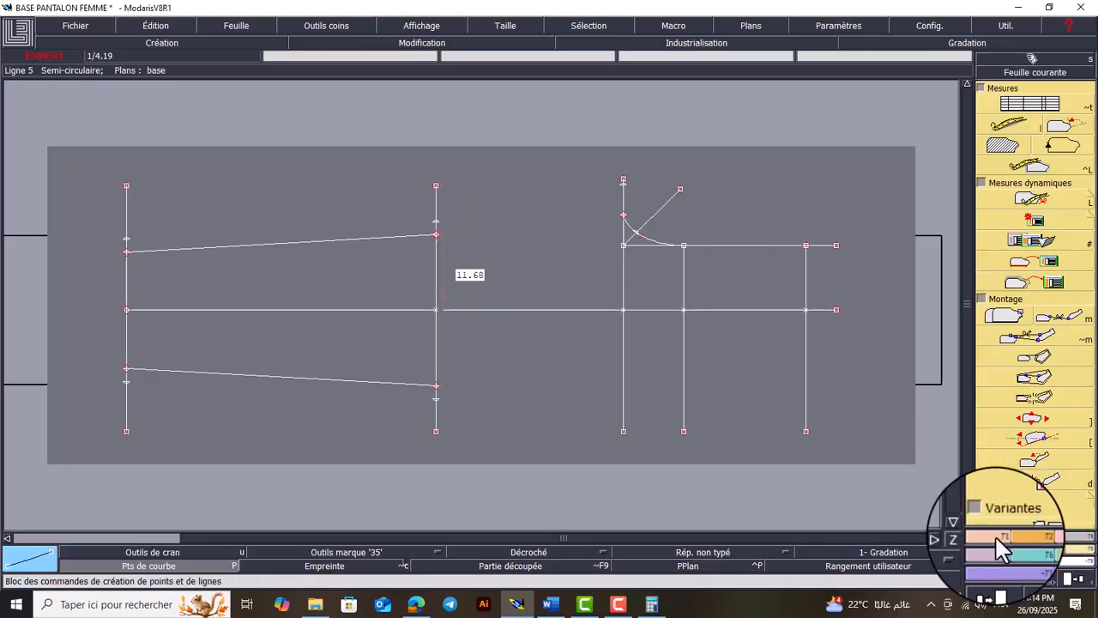
click(997, 540)
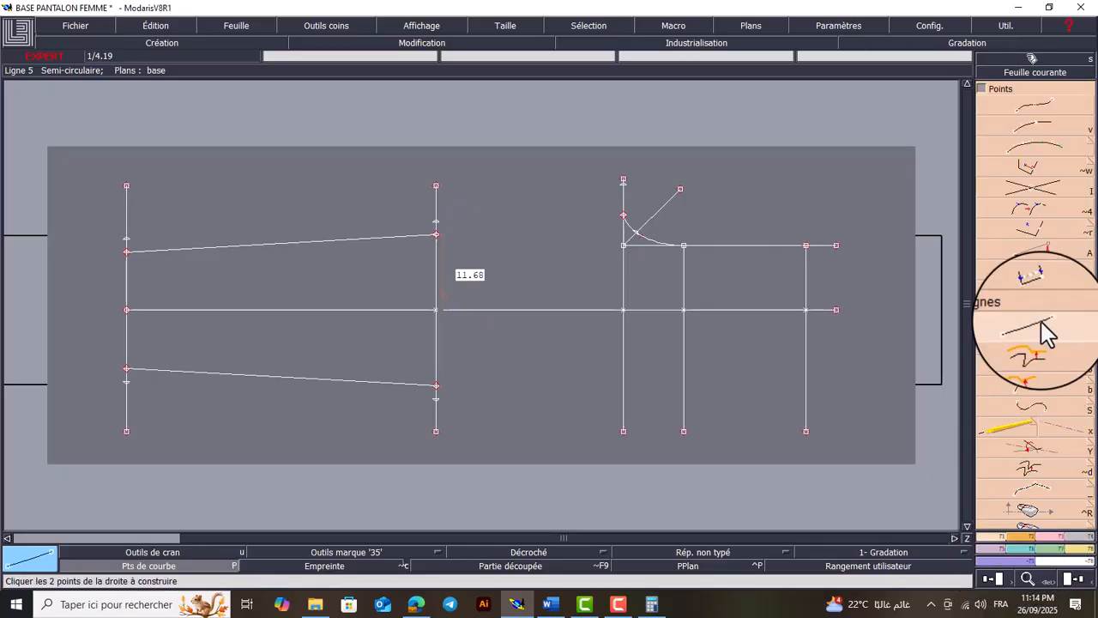
click(436, 398)
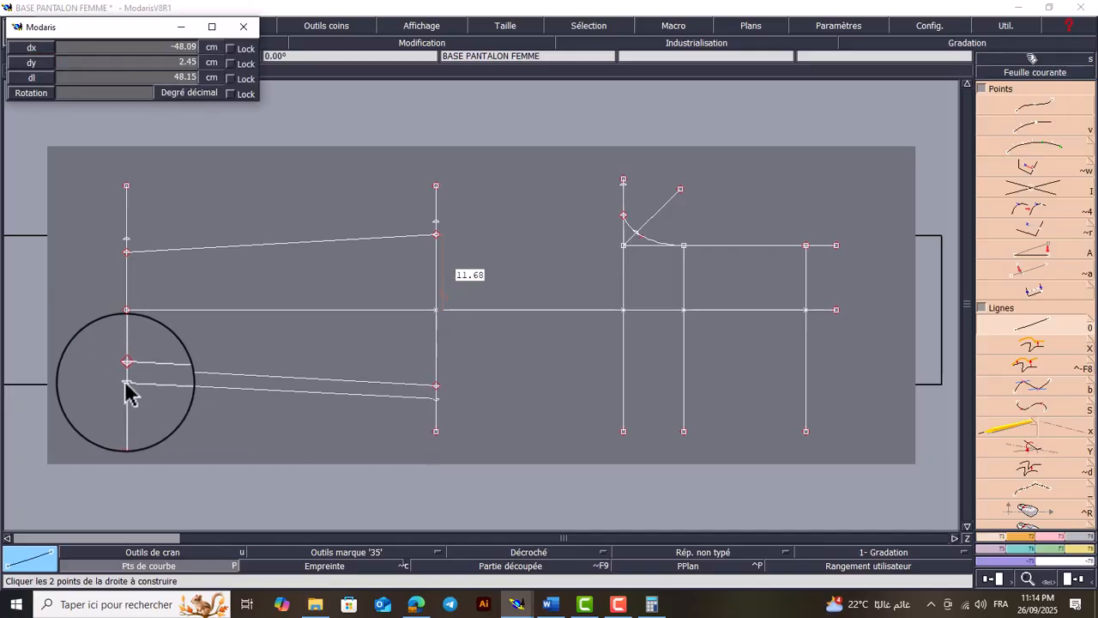
click(128, 387)
click(439, 233)
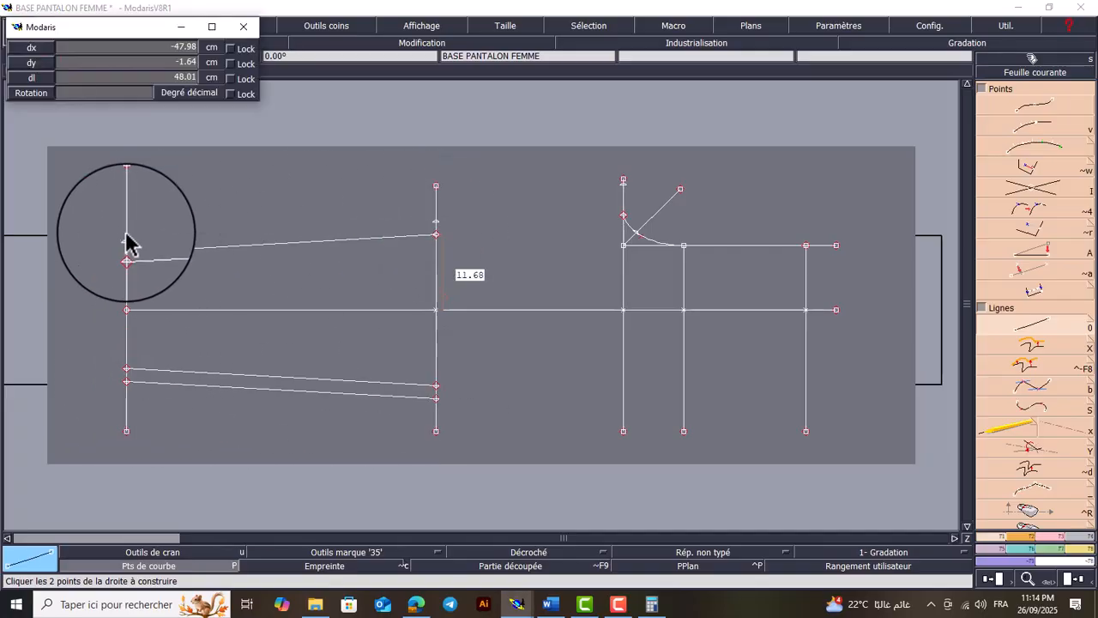
click(127, 251)
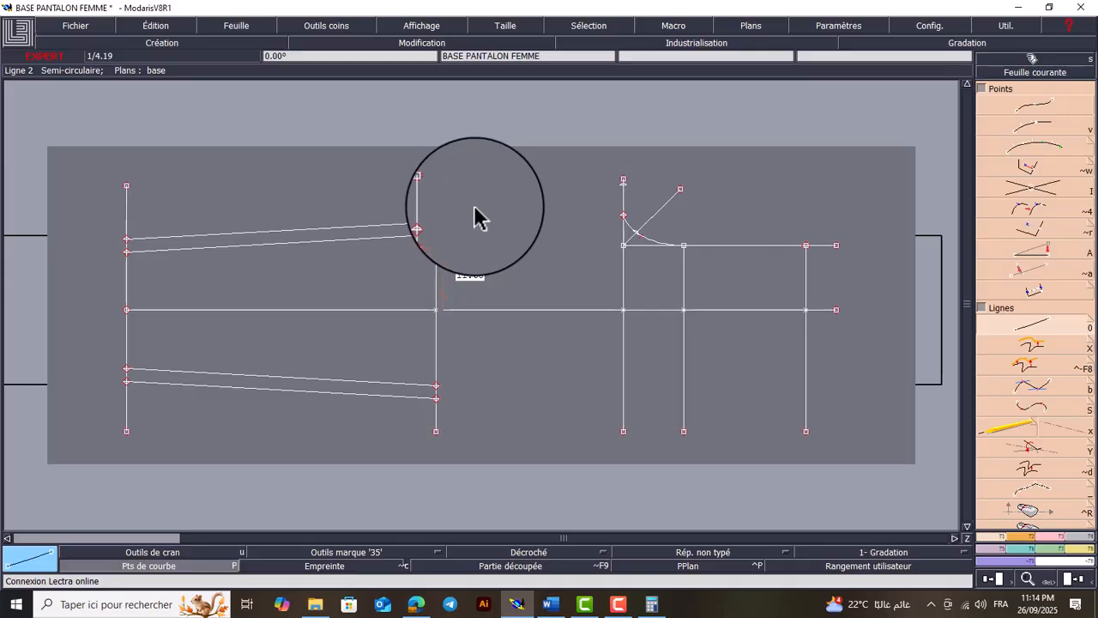
Hide the measurements displayed on the trouser pattern
key(Return)
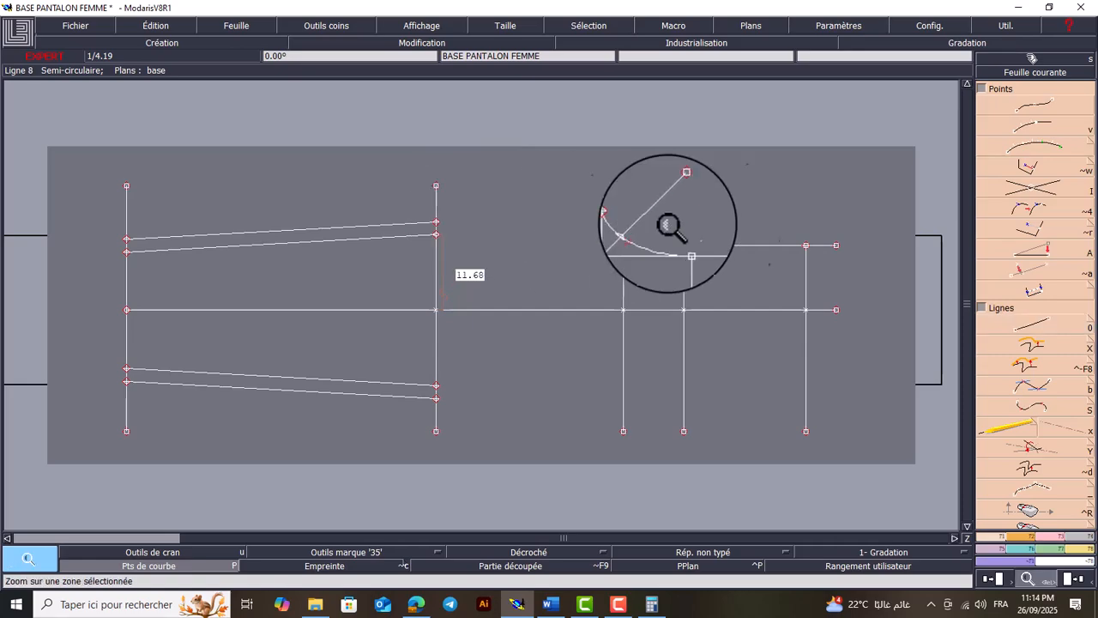
drag(681, 163, 358, 291)
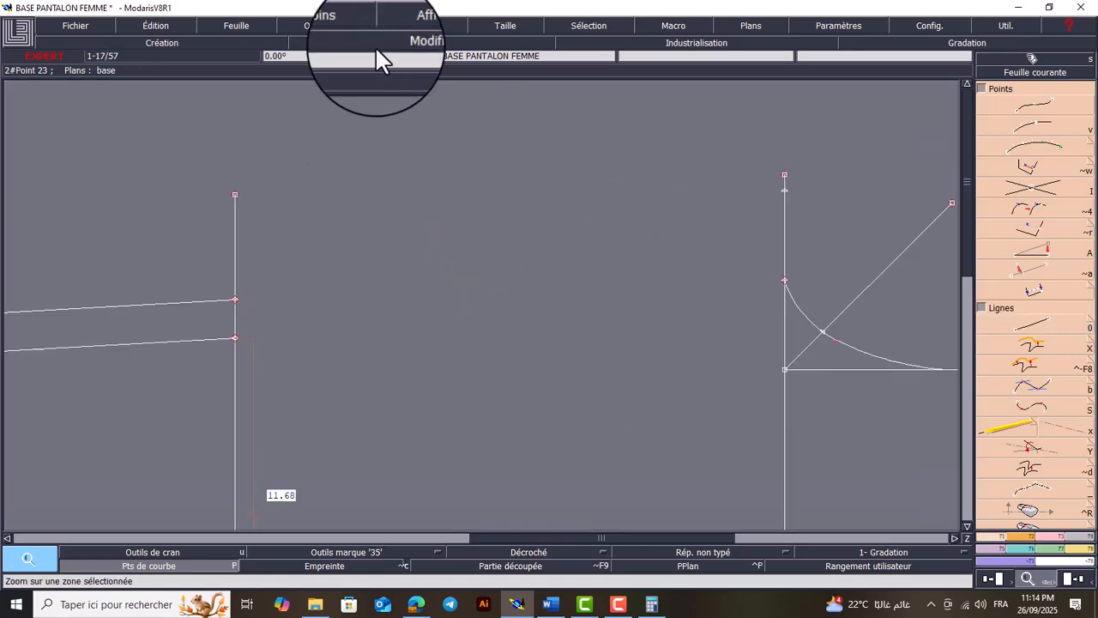
click(432, 25)
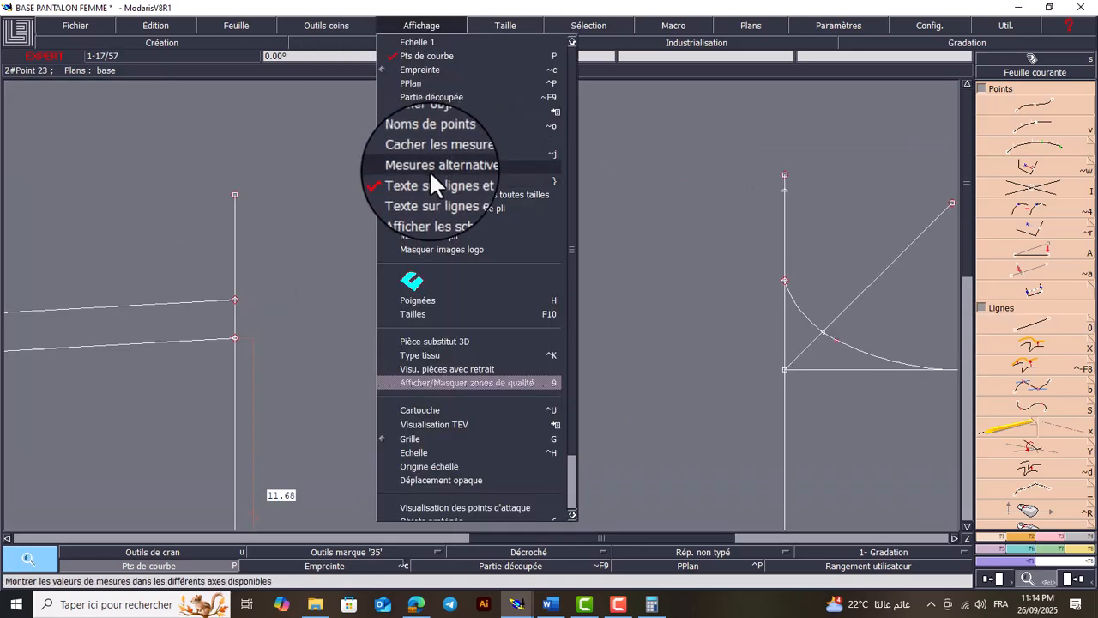
click(427, 153)
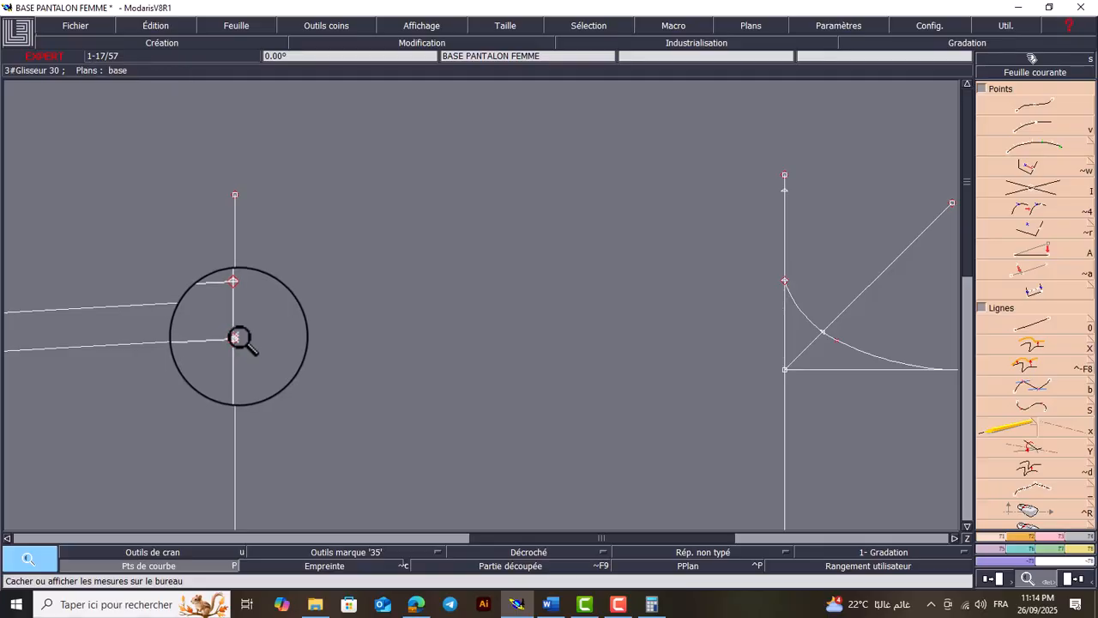
Draw an arc from the crotch curve's outer end to the inner upper knee point and bend its middle slightly inward
click(1026, 534)
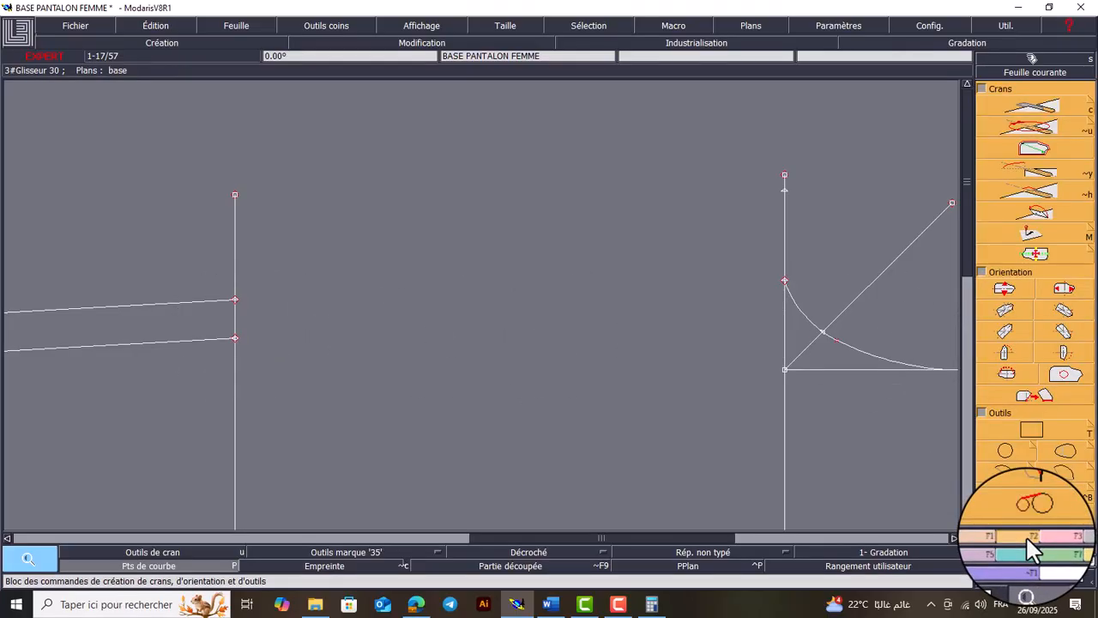
click(1004, 470)
click(785, 282)
click(236, 339)
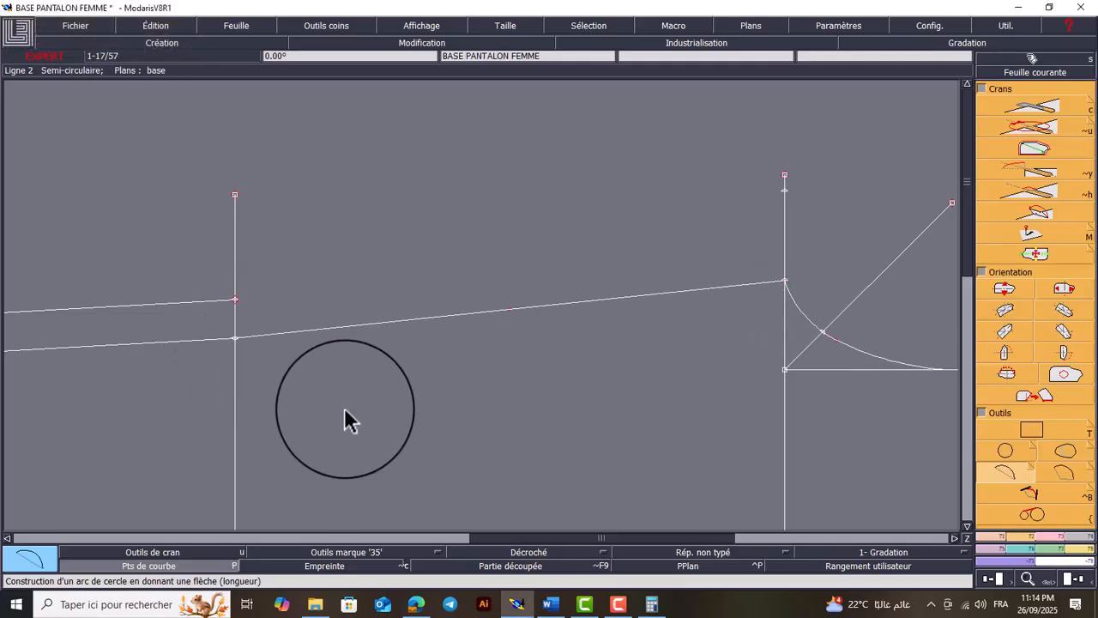
key(Escape)
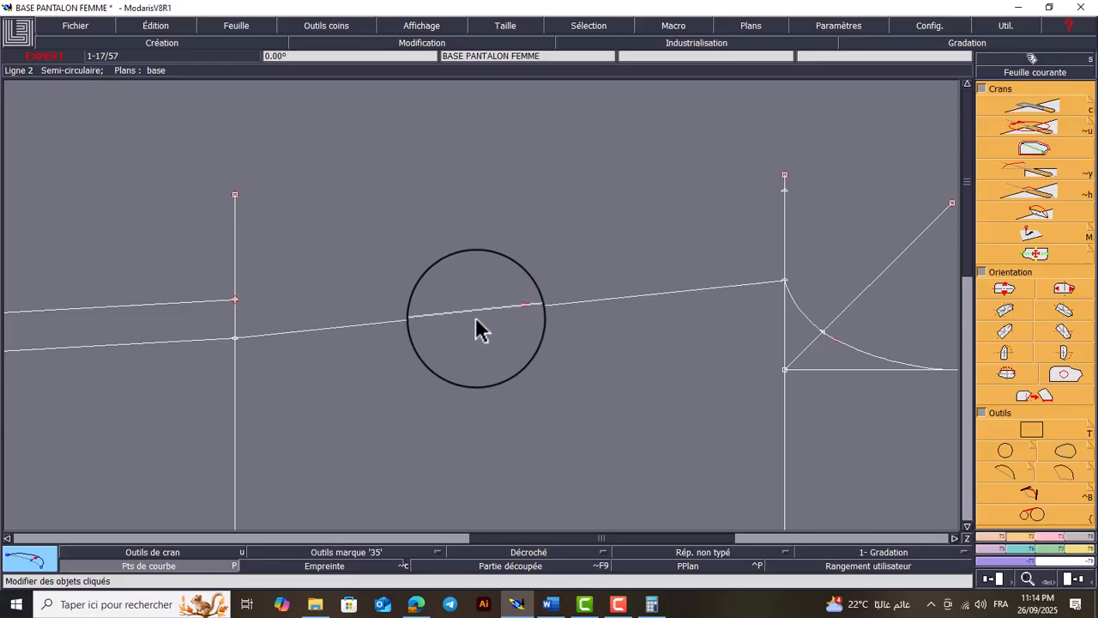
mouse_move(510, 319)
mouse_down()
mouse_move(511, 328)
mouse_move(510, 319)
mouse_up()
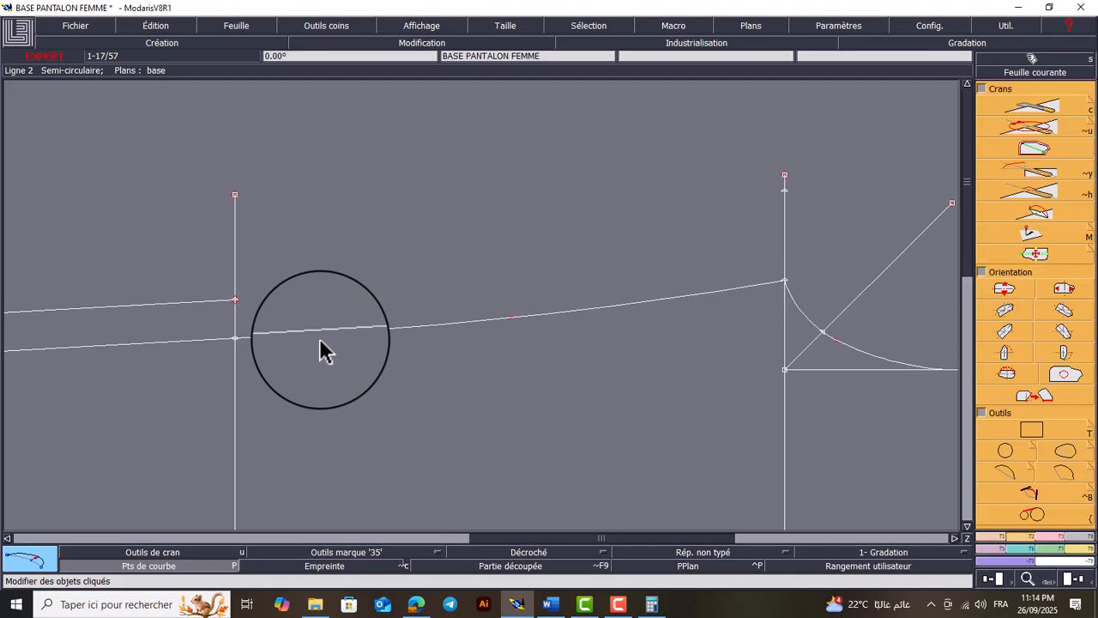
Draw a line from the point 4.70 cm beyond the crotch curve's end toward the knee, with dx -1.00 cm and dy 0
key(Home)
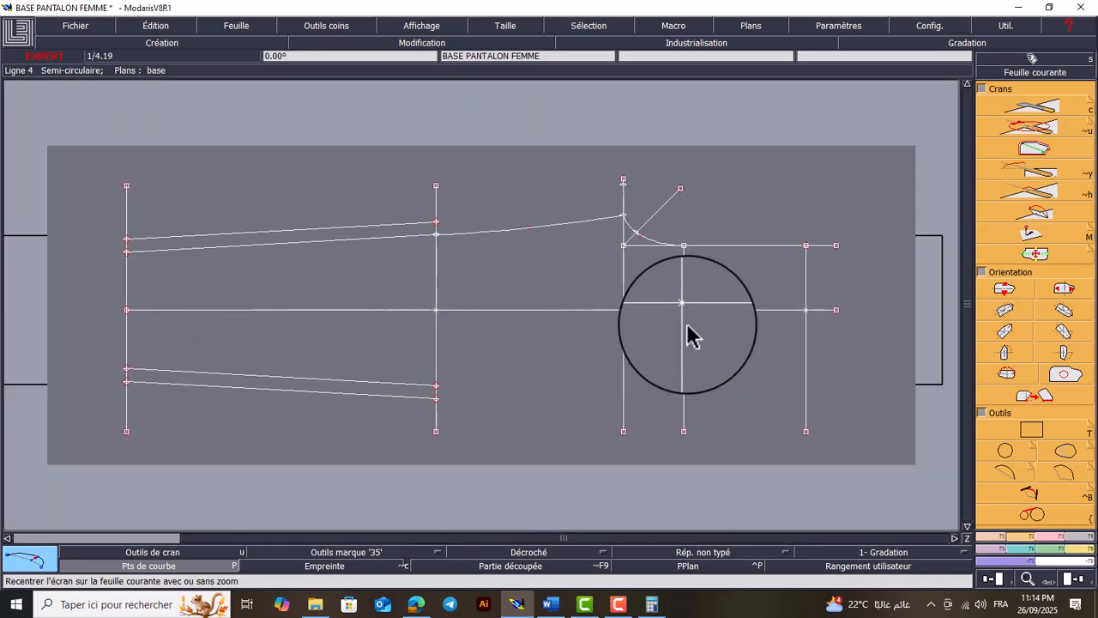
key(Return)
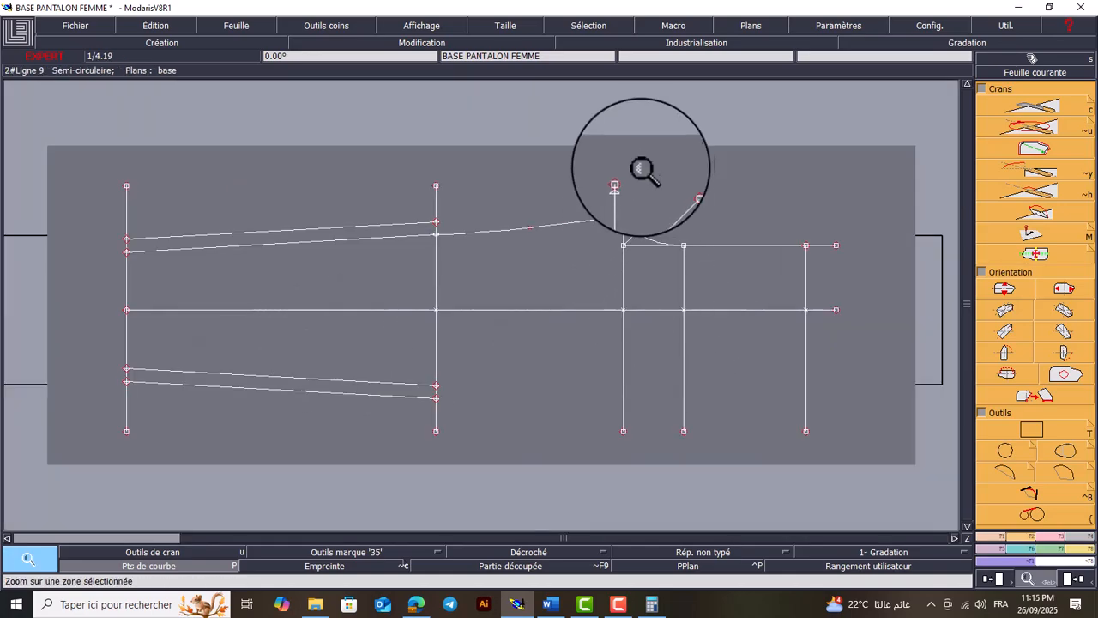
drag(696, 156, 544, 274)
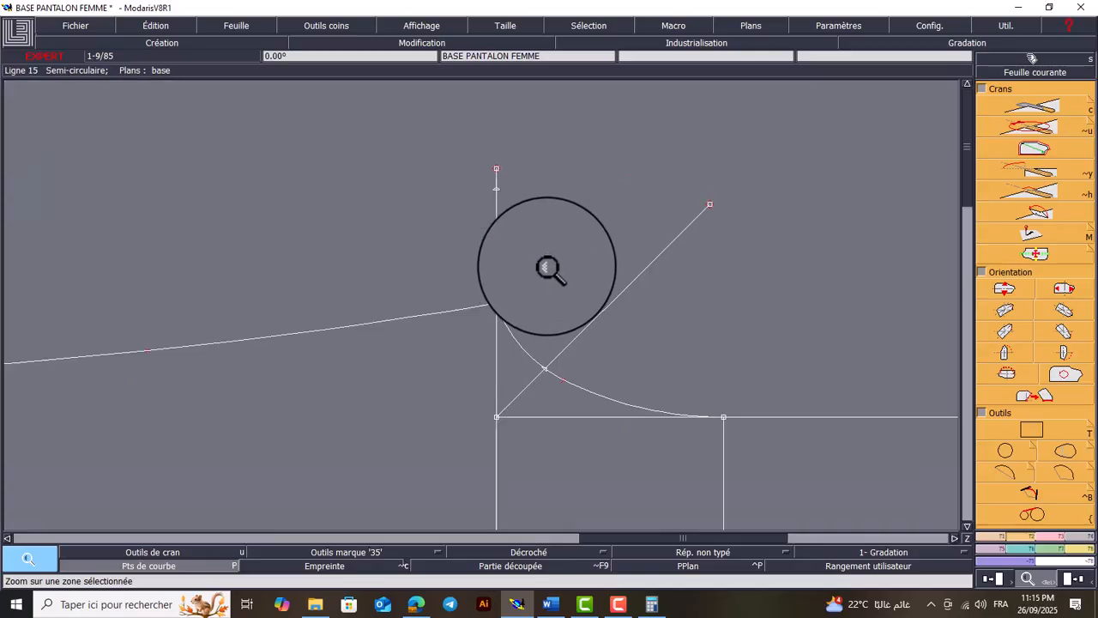
right_click(543, 261)
drag(502, 198, 498, 189)
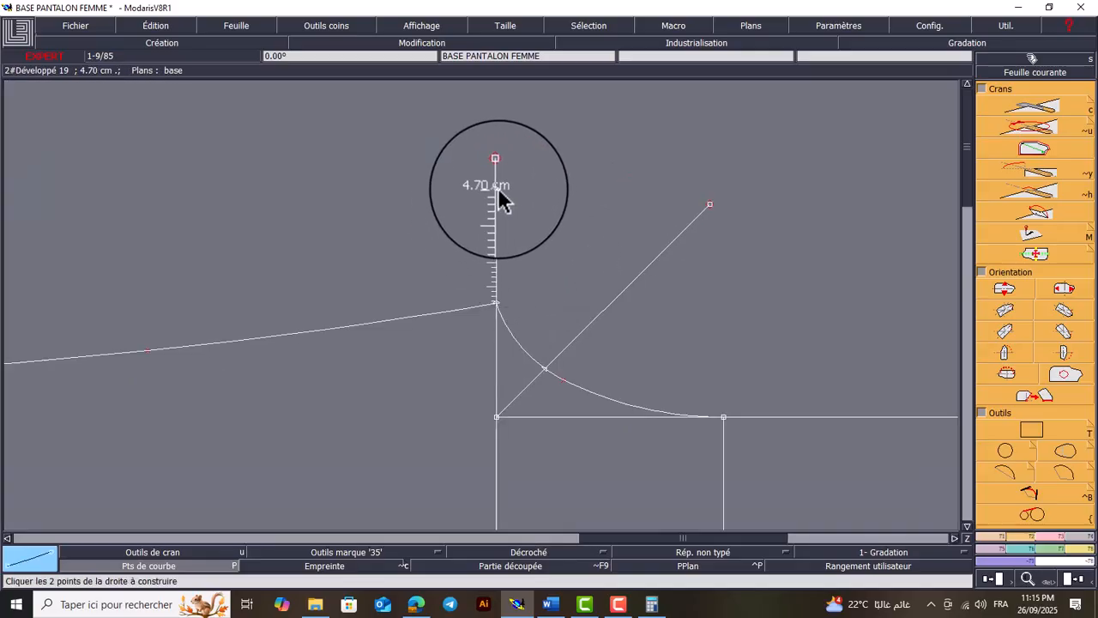
click(497, 188)
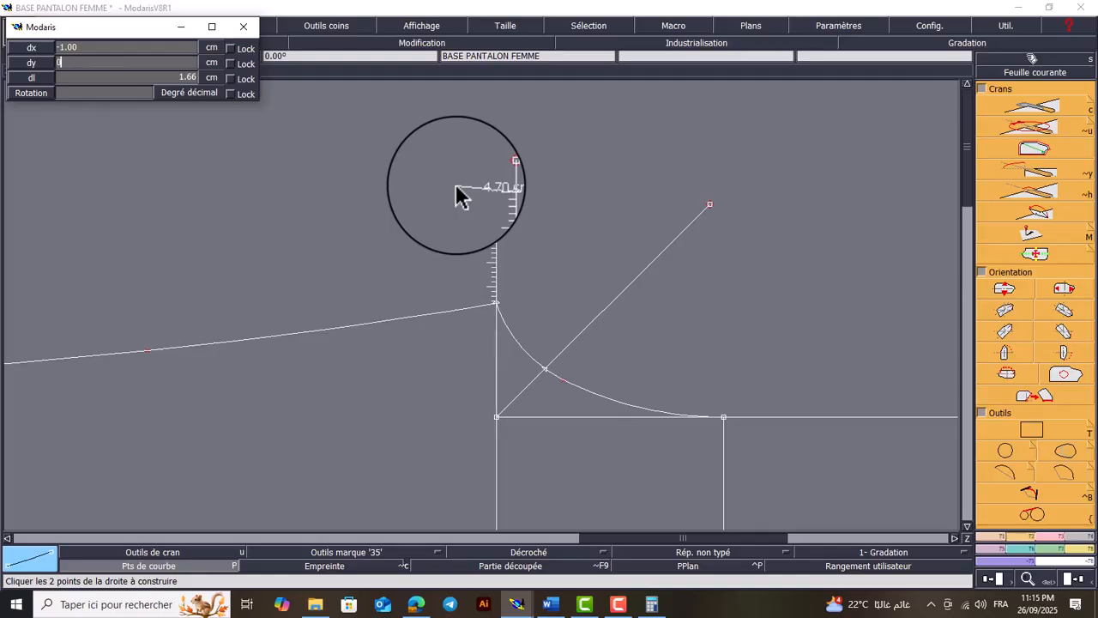
key(Return)
key(Return)
drag(557, 143, 428, 345)
key(d)
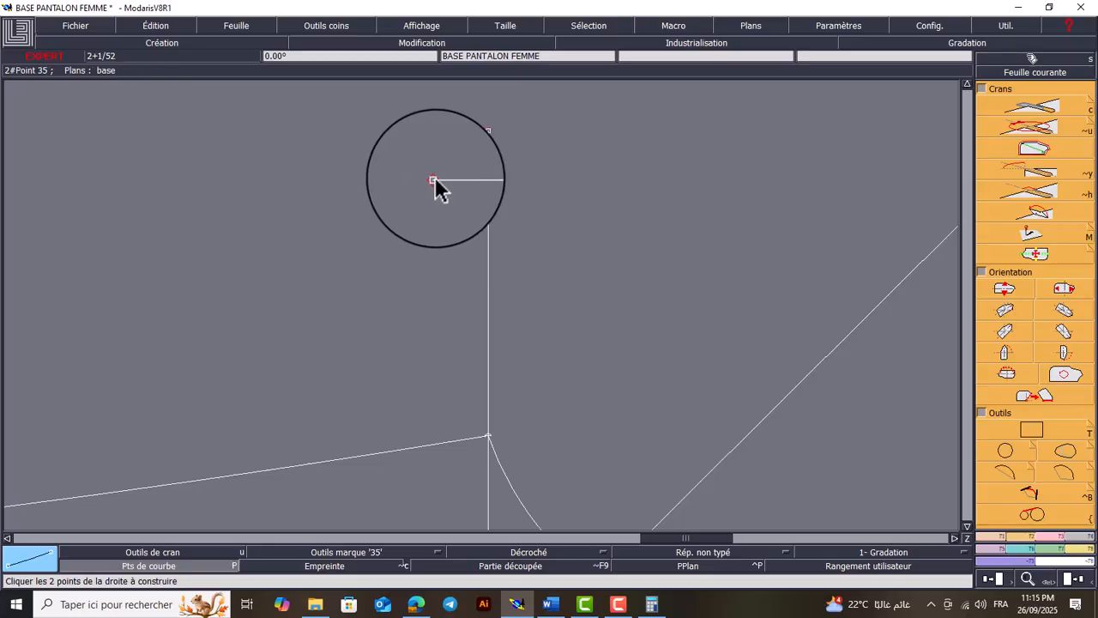
Draw an arc from the free end of the 1 cm line to the outer upper knee point and bend its middle inward
key(Home)
key(Return)
drag(643, 158, 365, 270)
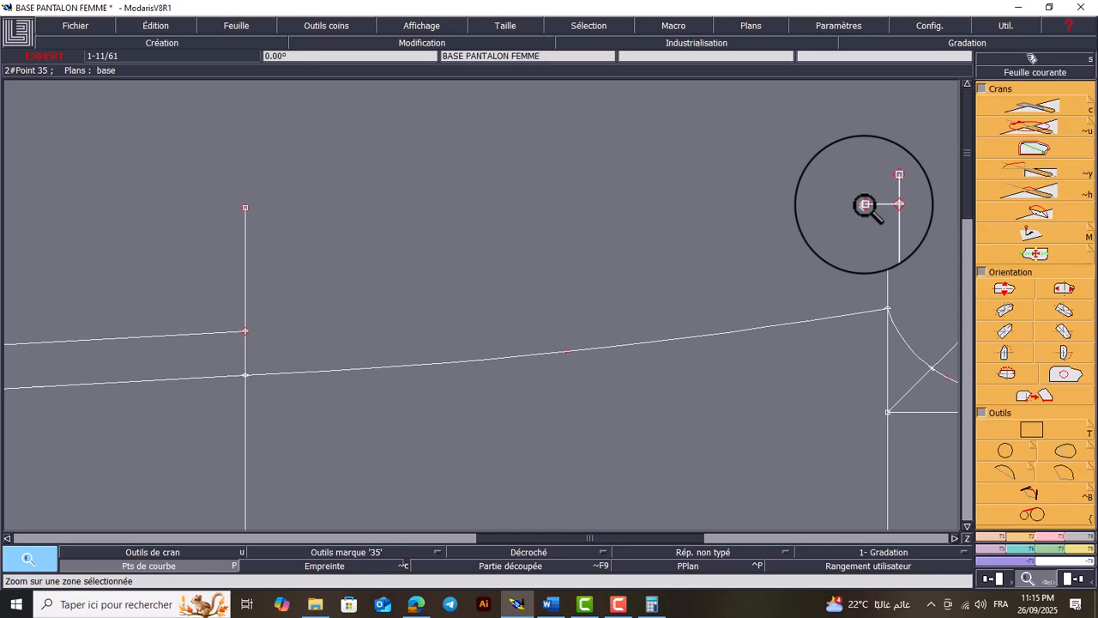
click(1010, 467)
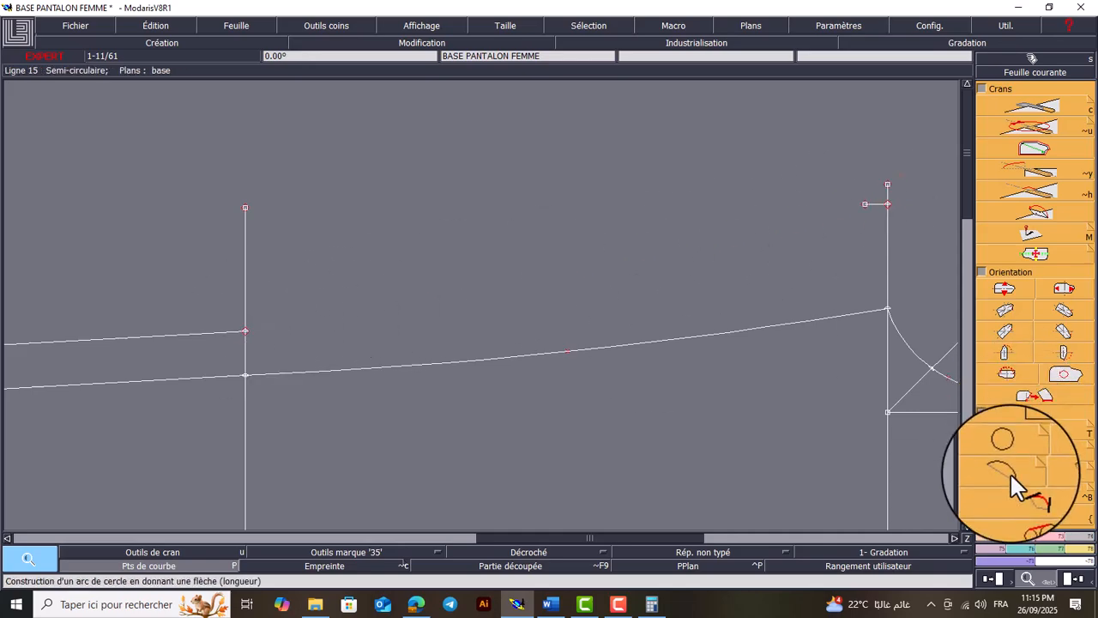
click(865, 205)
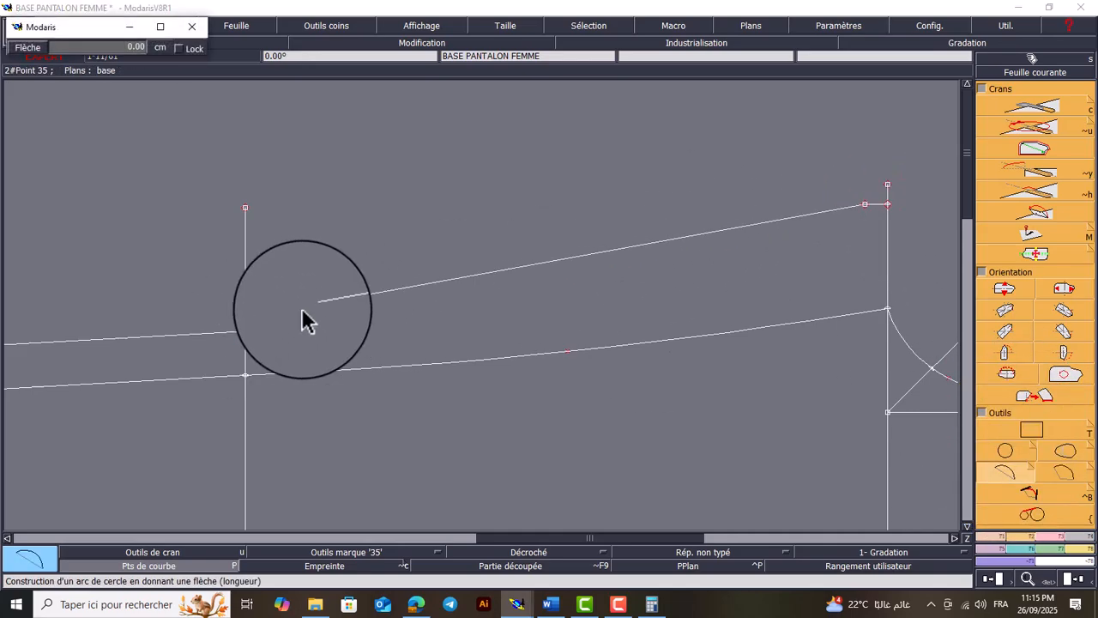
click(247, 335)
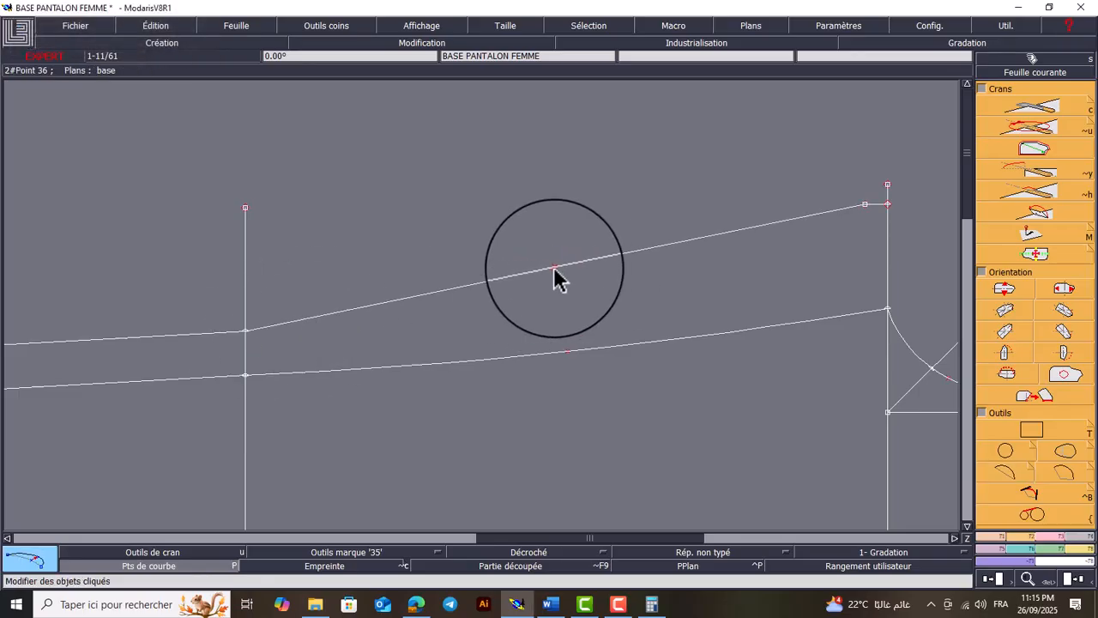
drag(556, 273, 555, 292)
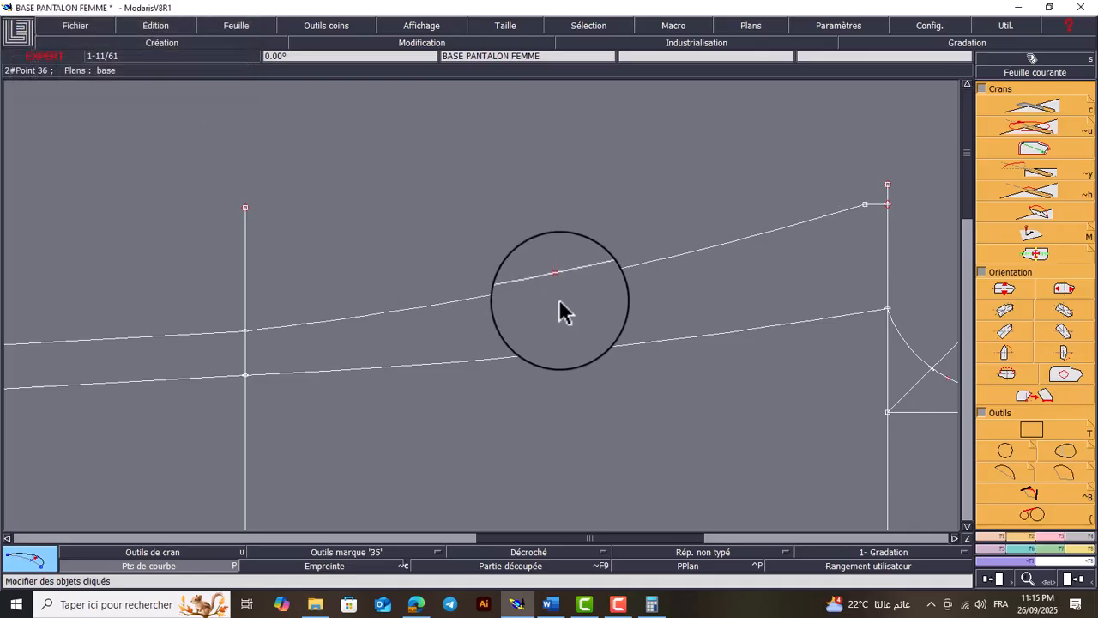
key(space)
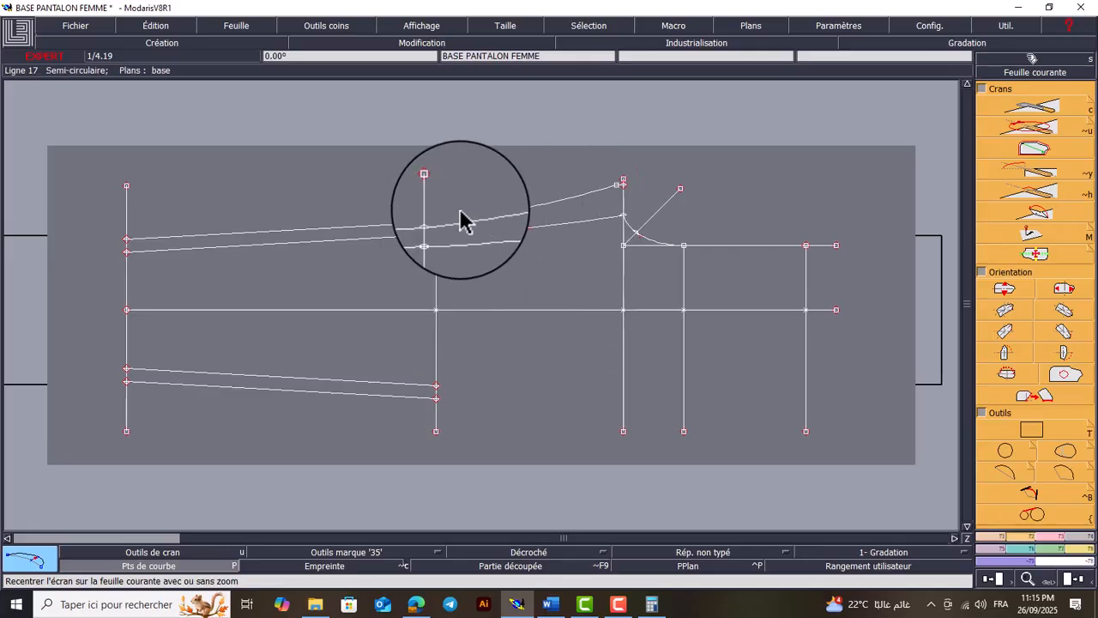
key(z)
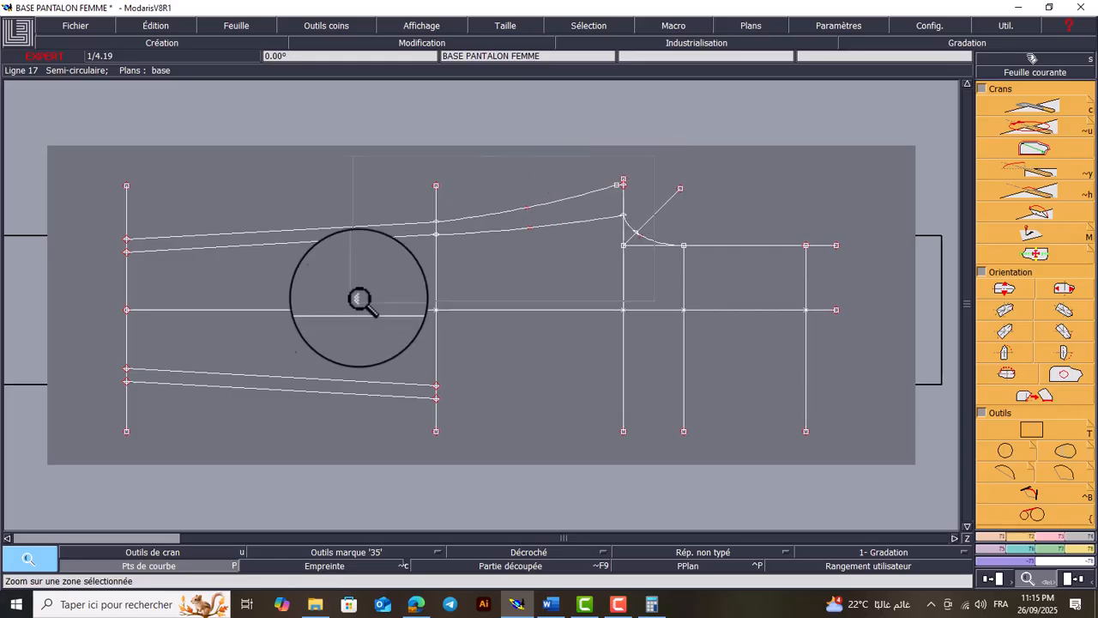
drag(375, 292, 321, 297)
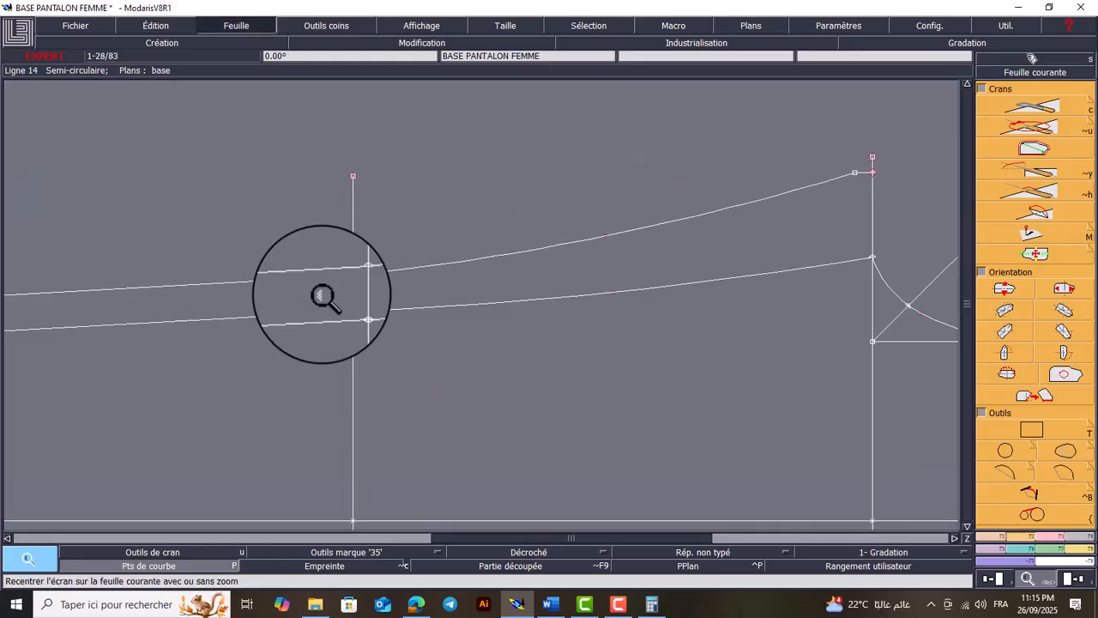
Divide the hip line between the crotch curve's end and the central line into three equal parts and delete the division point nearest the central line
key(Home)
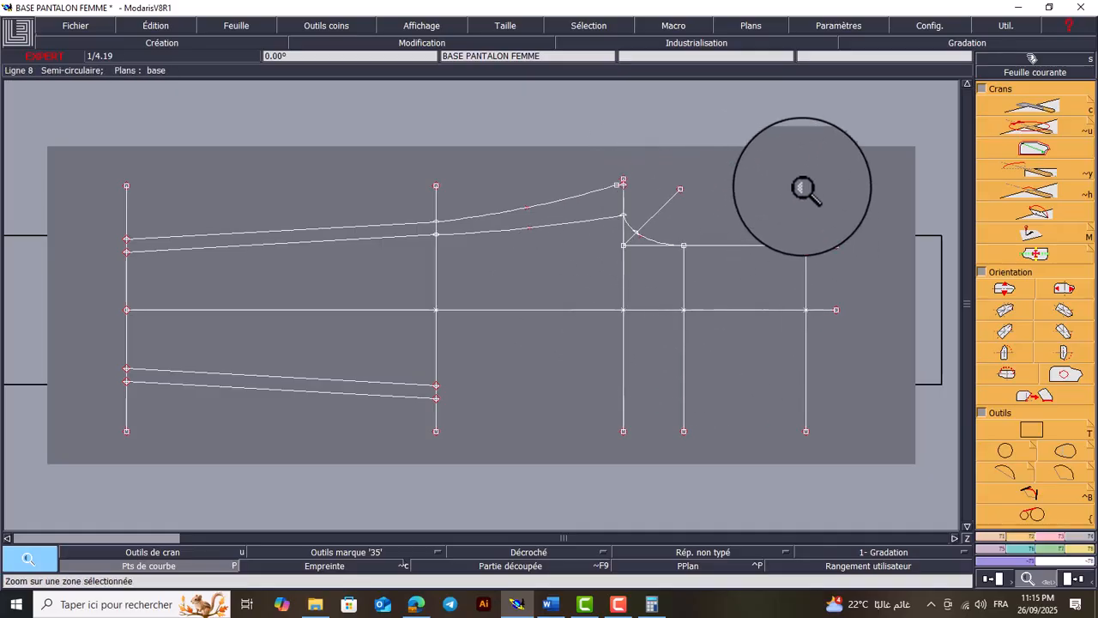
click(592, 293)
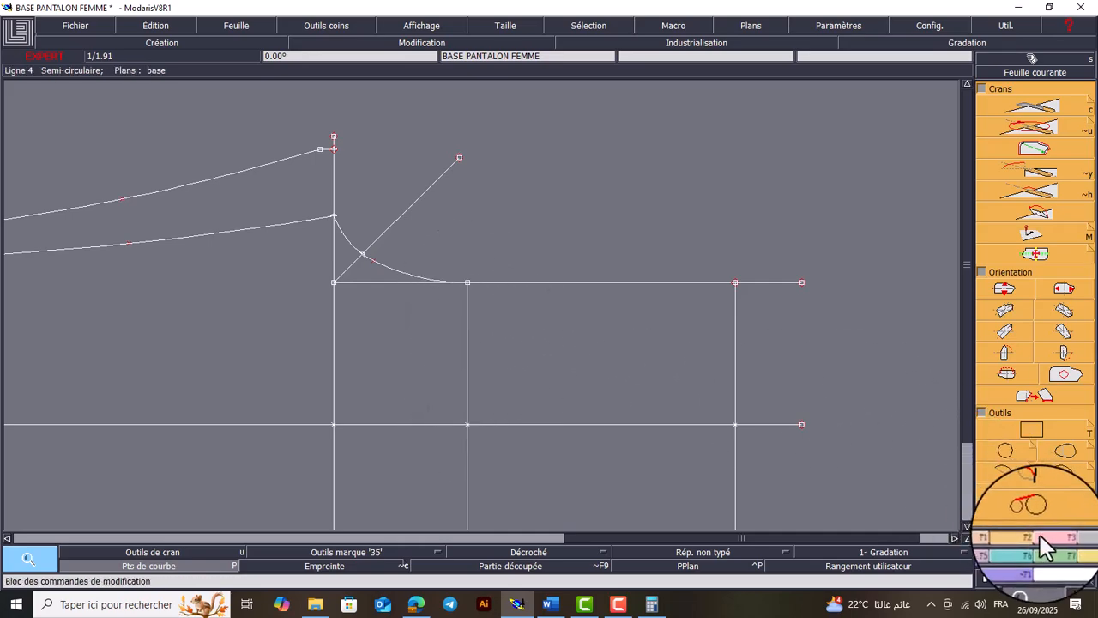
click(997, 534)
click(1051, 485)
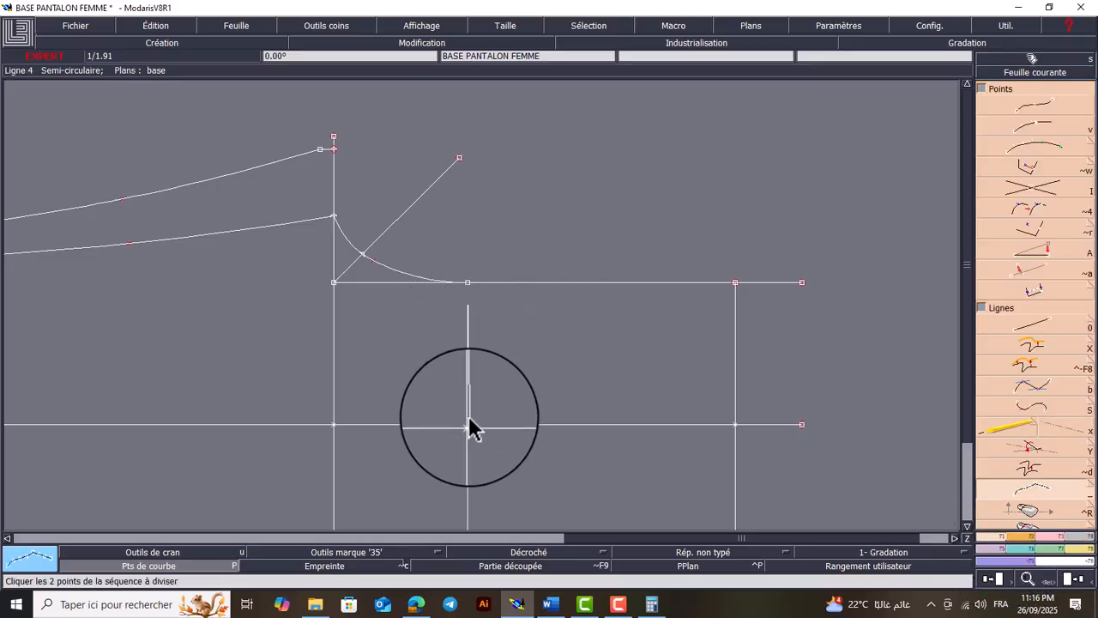
click(468, 424)
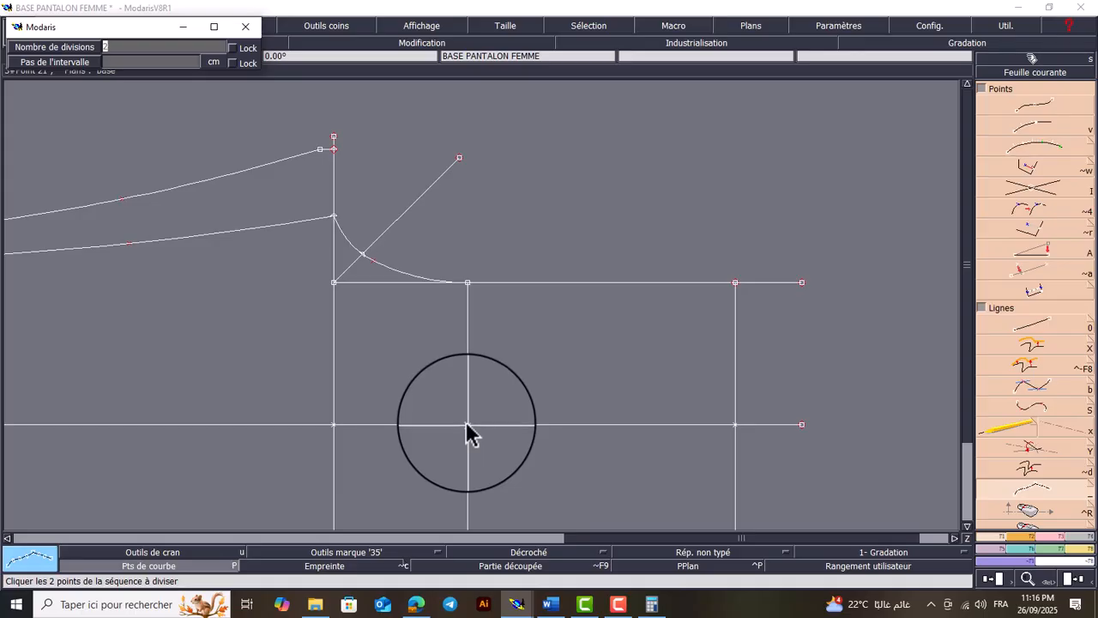
key(Return)
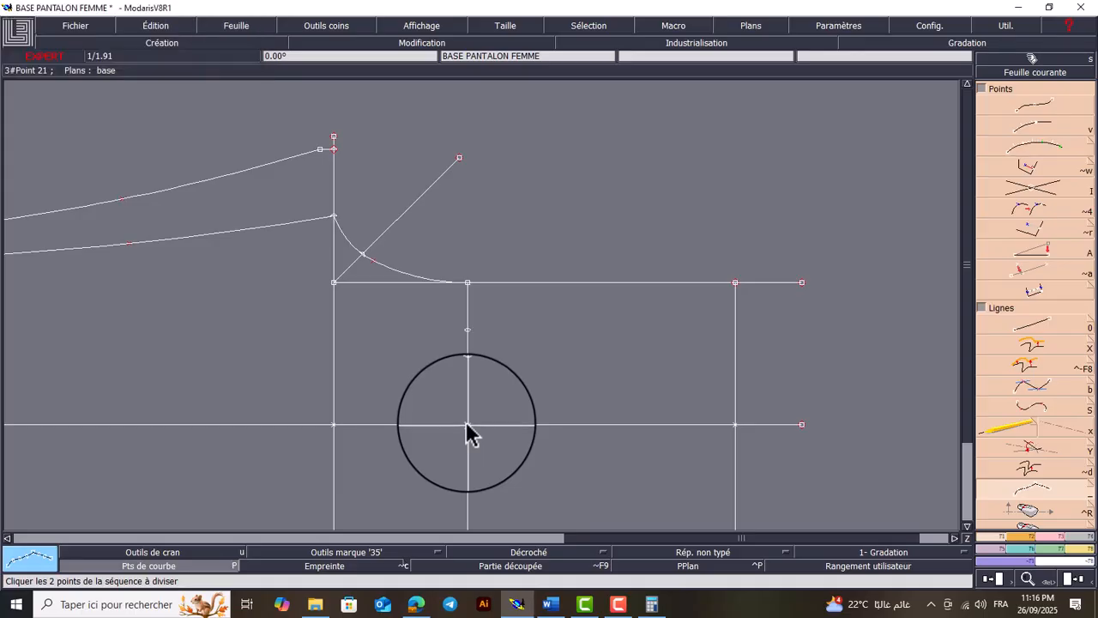
key(Delete)
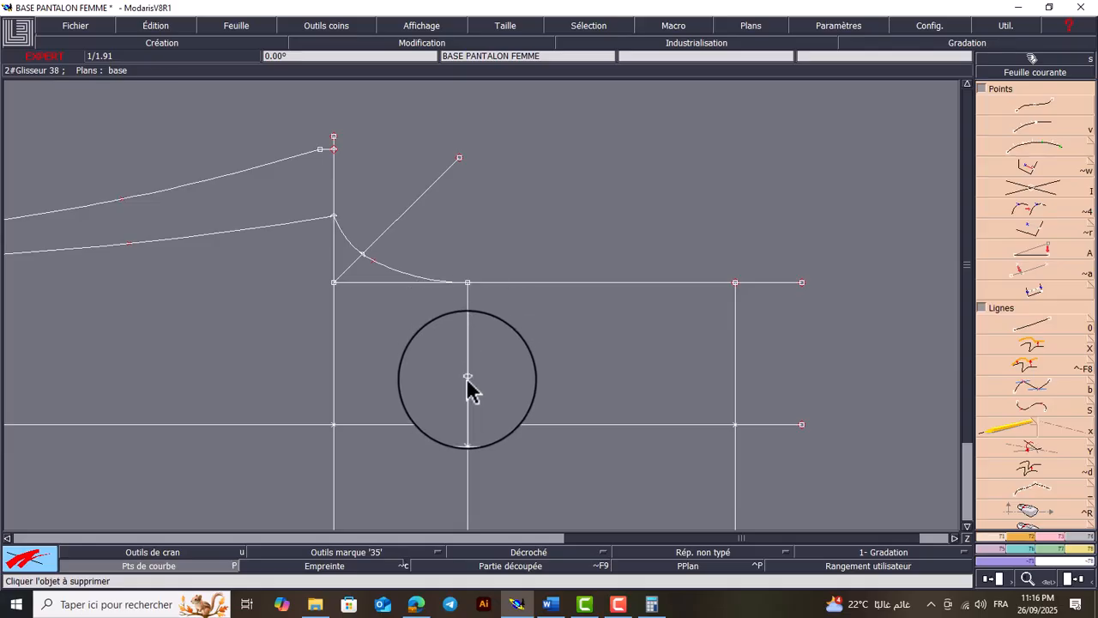
click(467, 378)
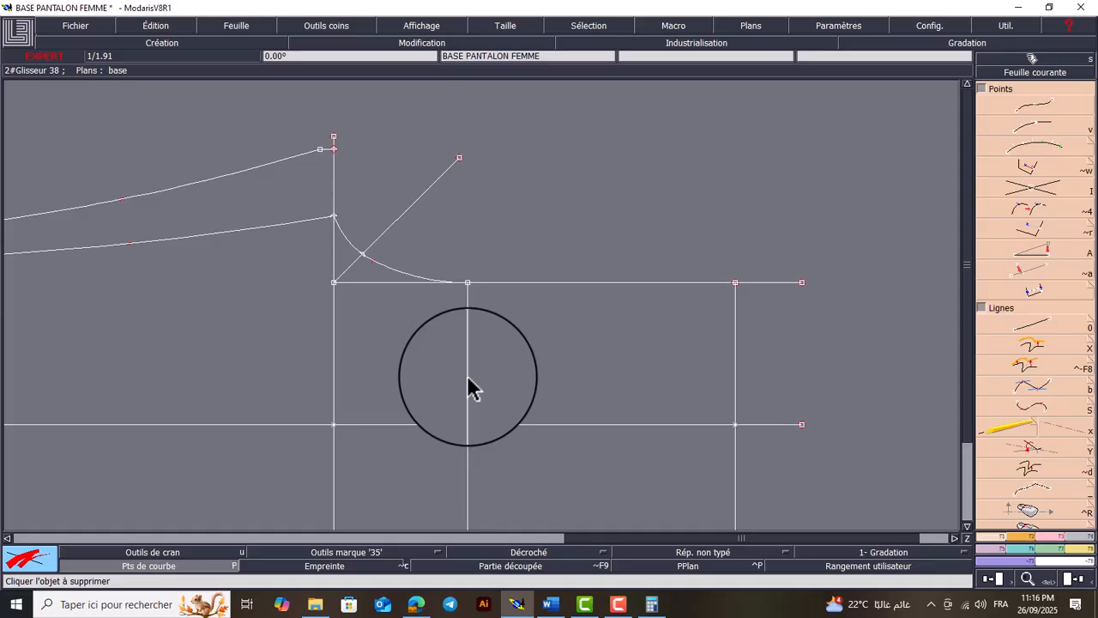
Draw a straight line about 25.4 cm long from the remaining hip division point across the waist line, roughly parallel to the central line
key(0)
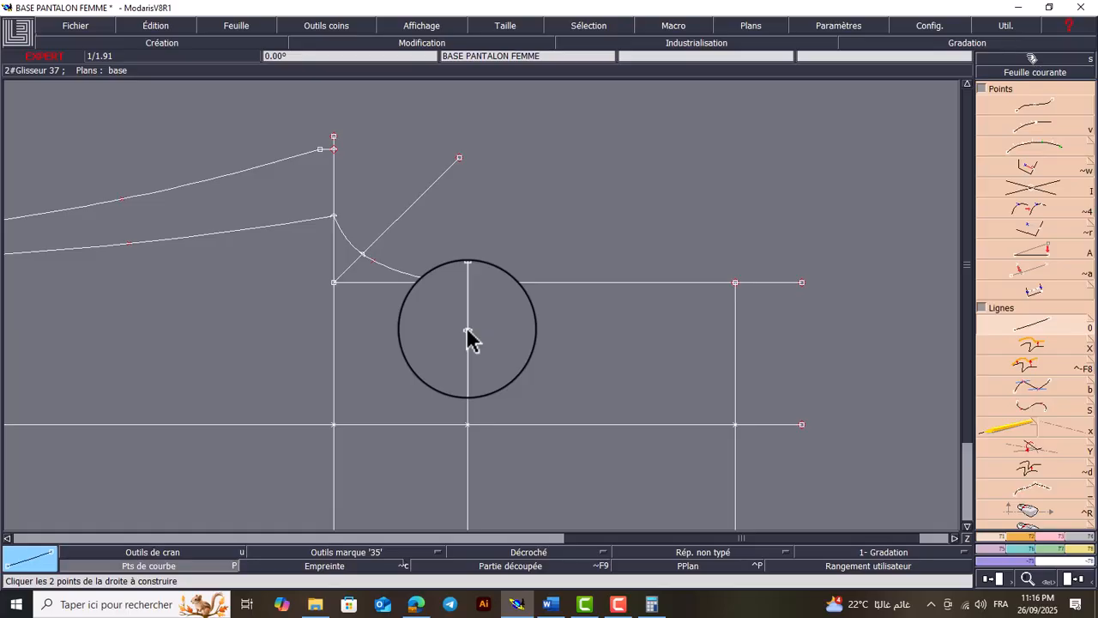
click(468, 330)
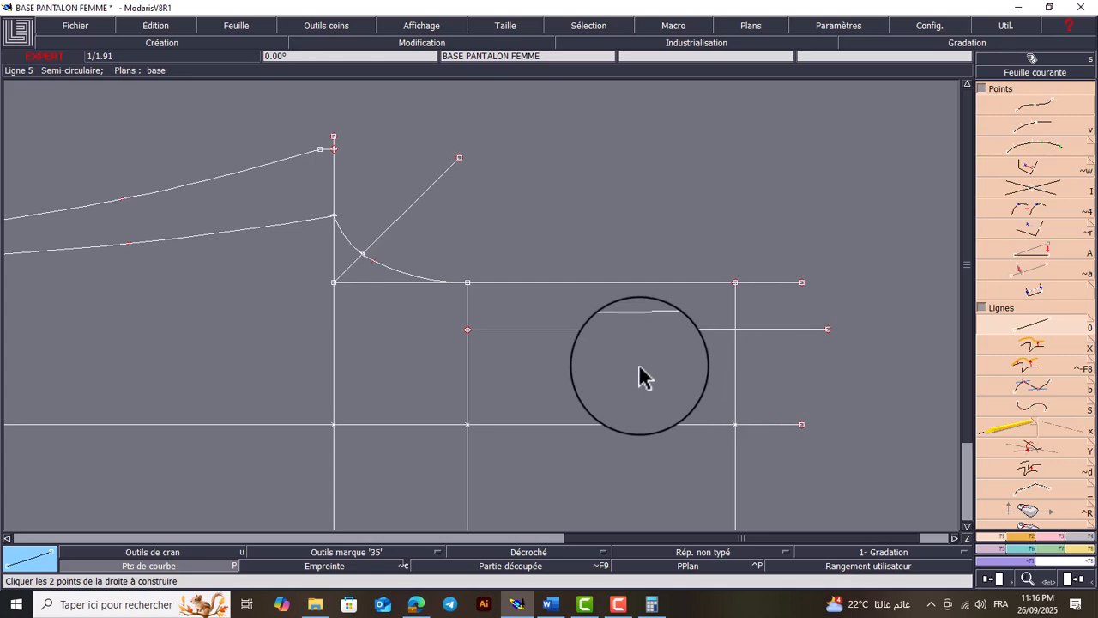
click(1032, 196)
Pivot the straight line from the hip division point about that point, with a rotation of -16°
click(1042, 544)
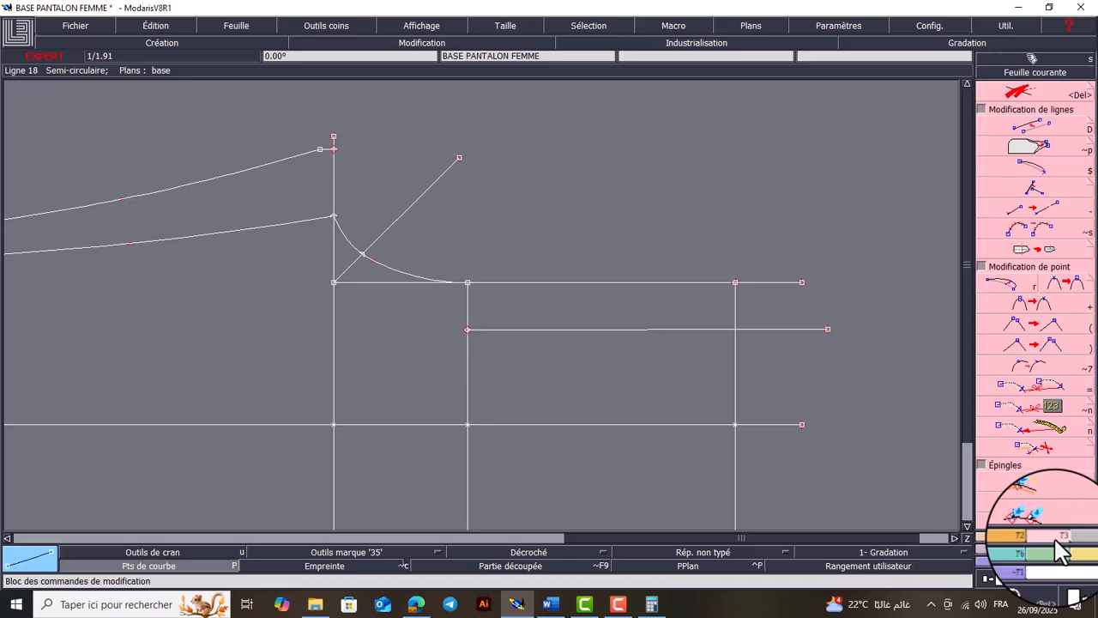
click(1039, 151)
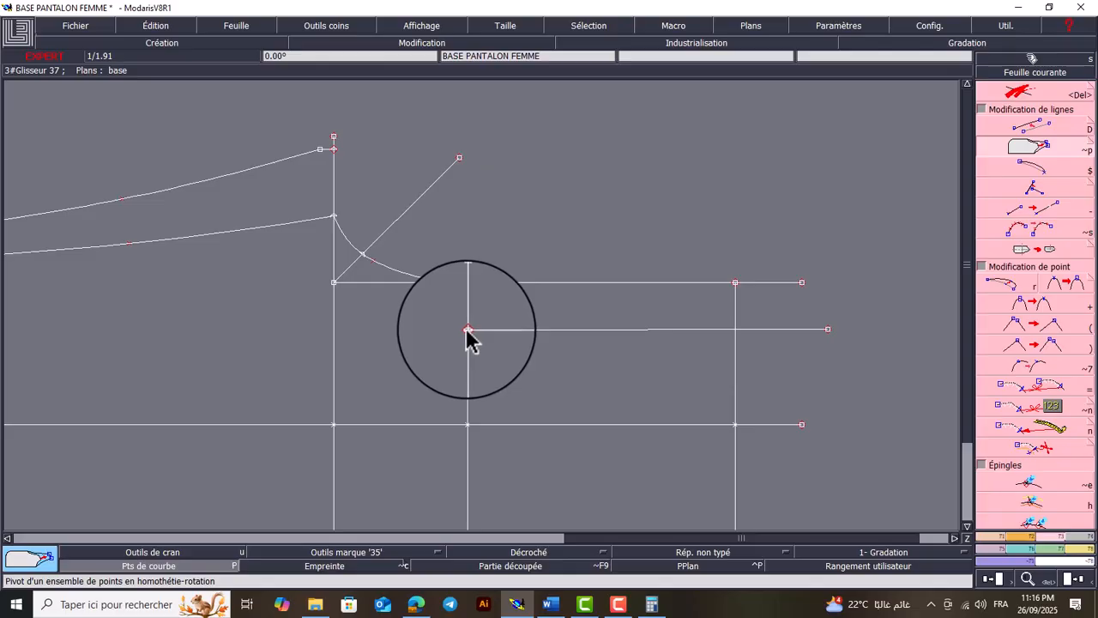
click(467, 330)
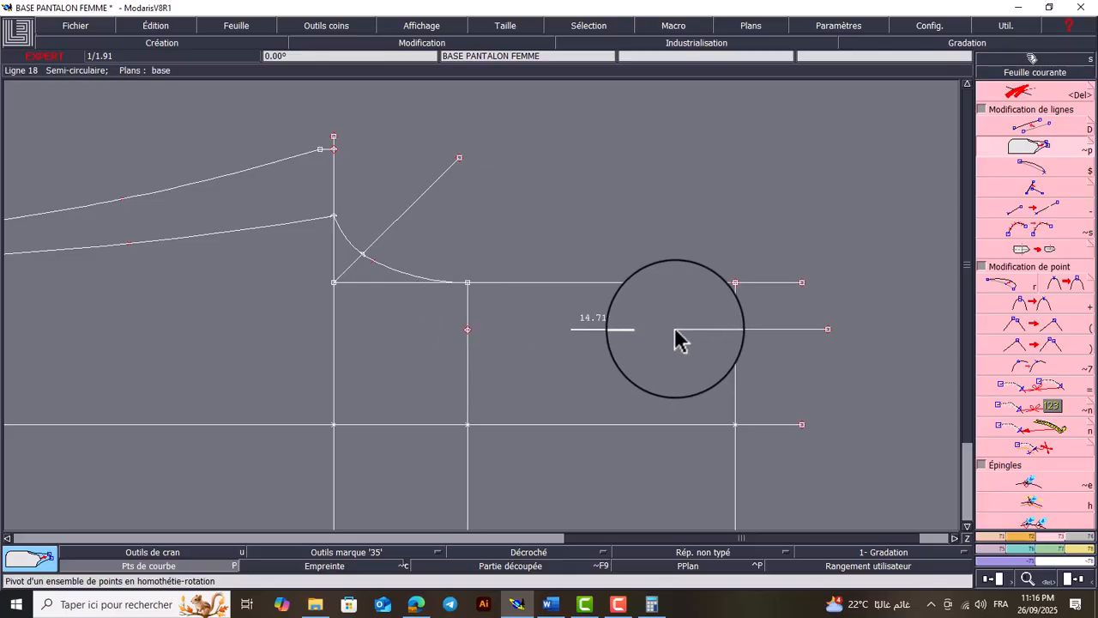
click(828, 331)
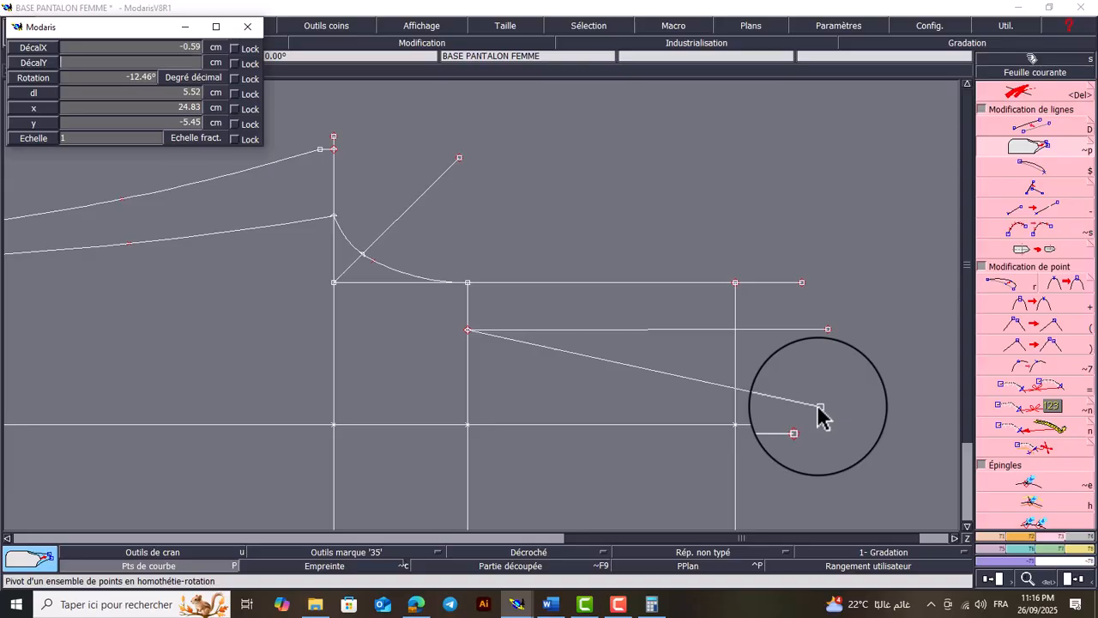
key(Down)
text(-16)
key(Return)
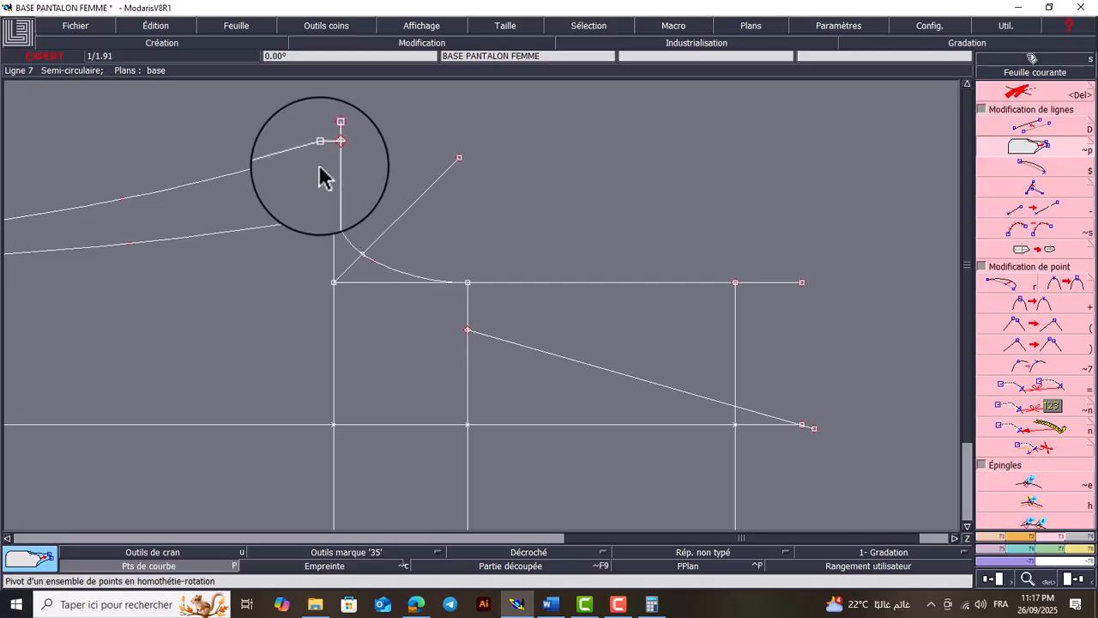
Draw a straight line about 3 cm long with dx 0 from the upper inner leg curve's crotch end toward the central line
key(d)
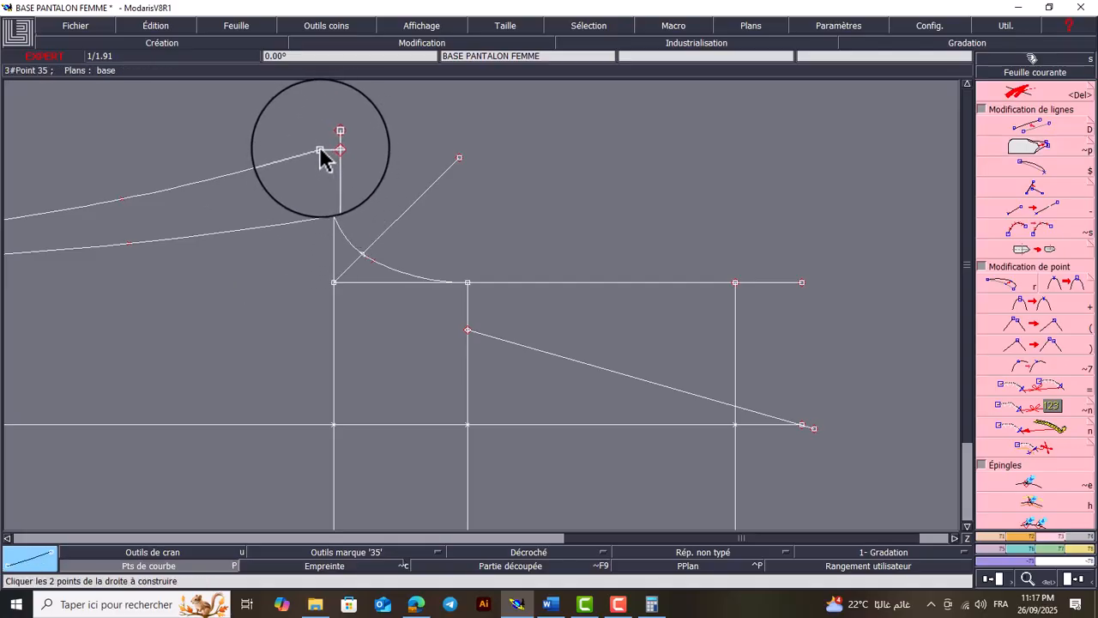
click(319, 151)
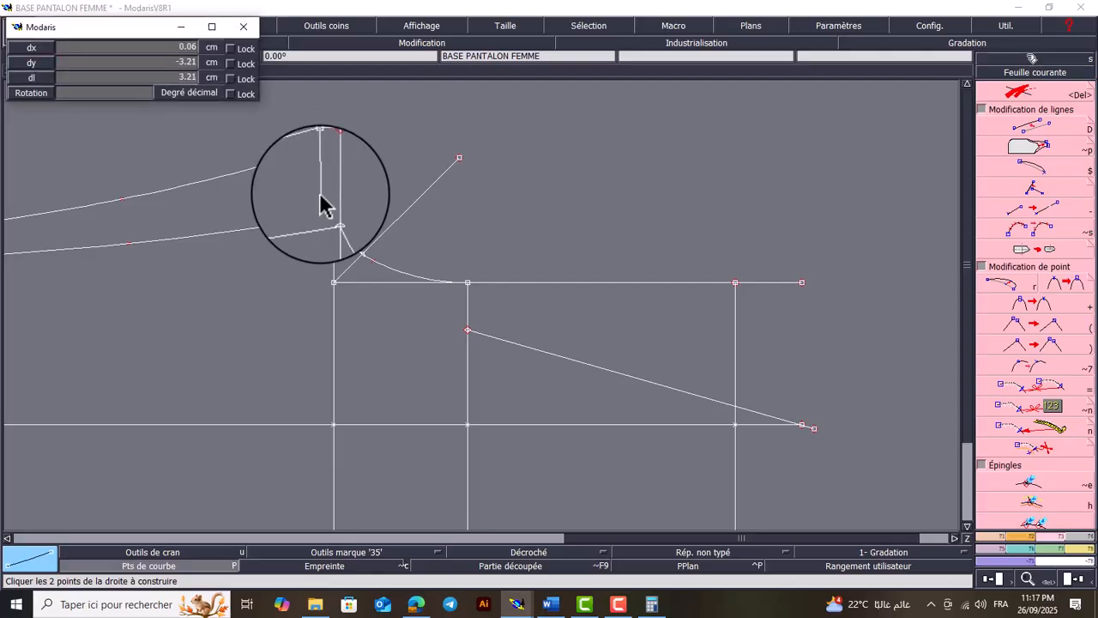
key(Down)
text(0)
key(Tab)
key(Return)
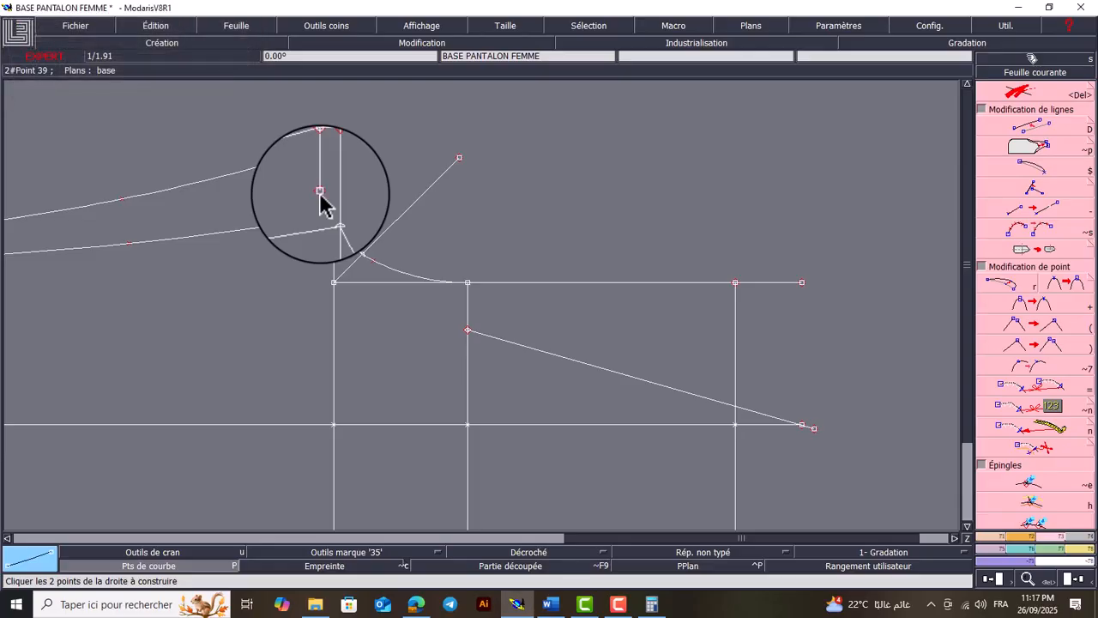
Use the calculator to divide 2.8, the diagonal distance from the corner to the front crotch curve, by 3
key(z)
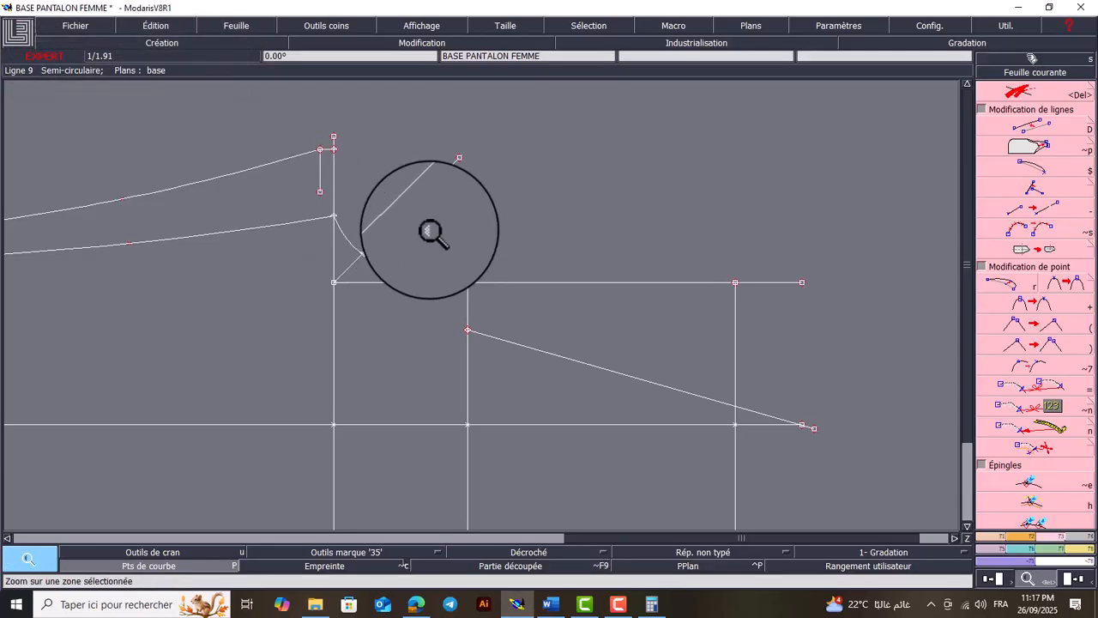
click(340, 279)
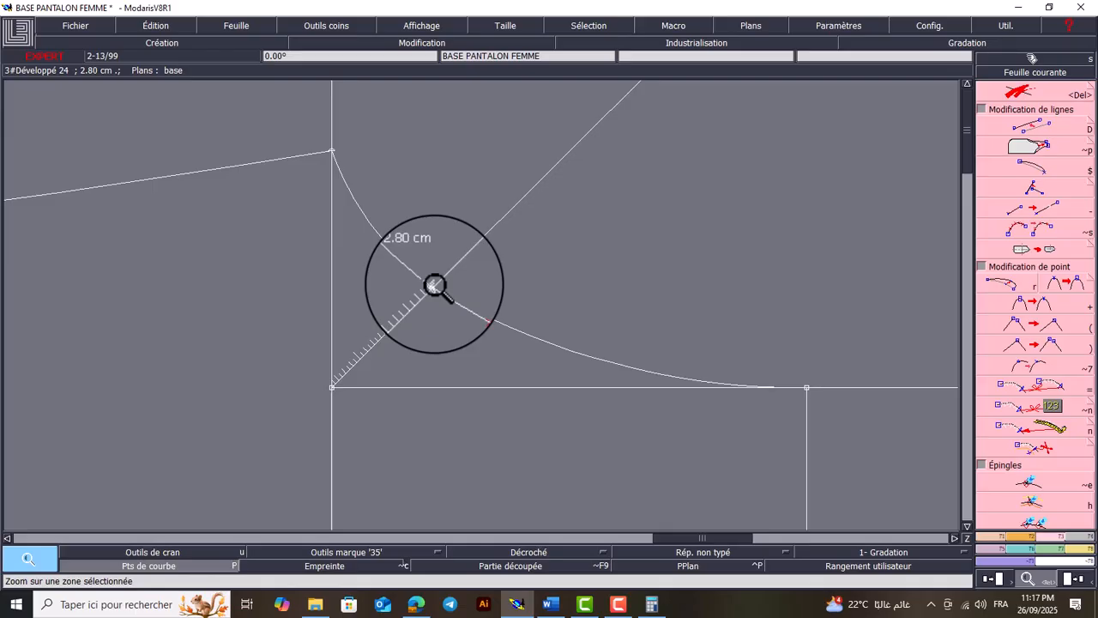
click(652, 605)
text(2.8)
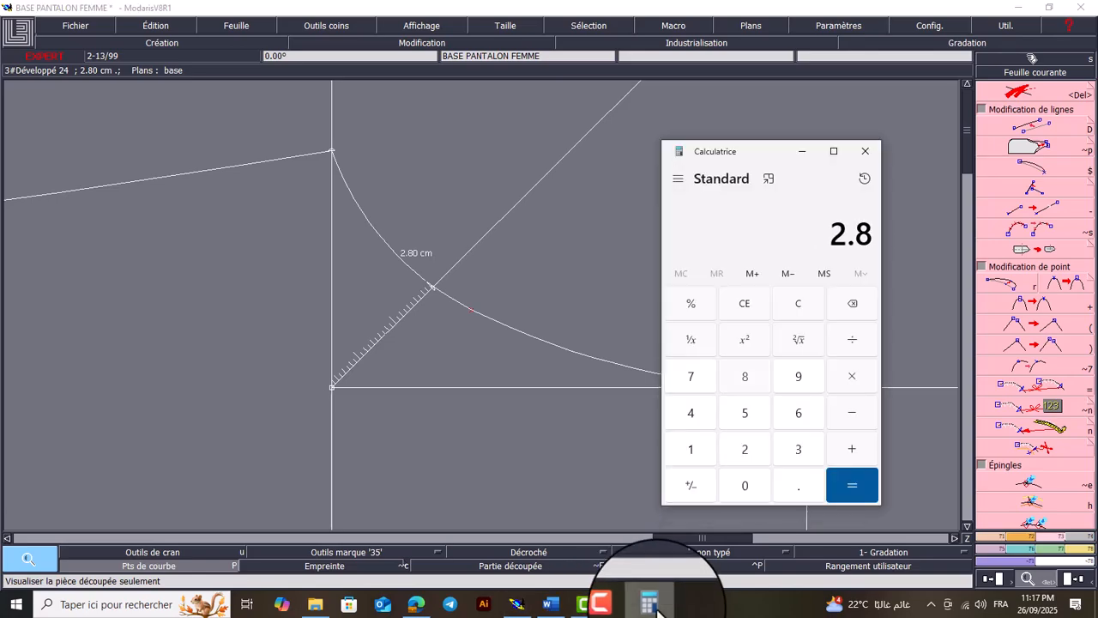
text(3)
key(Return)
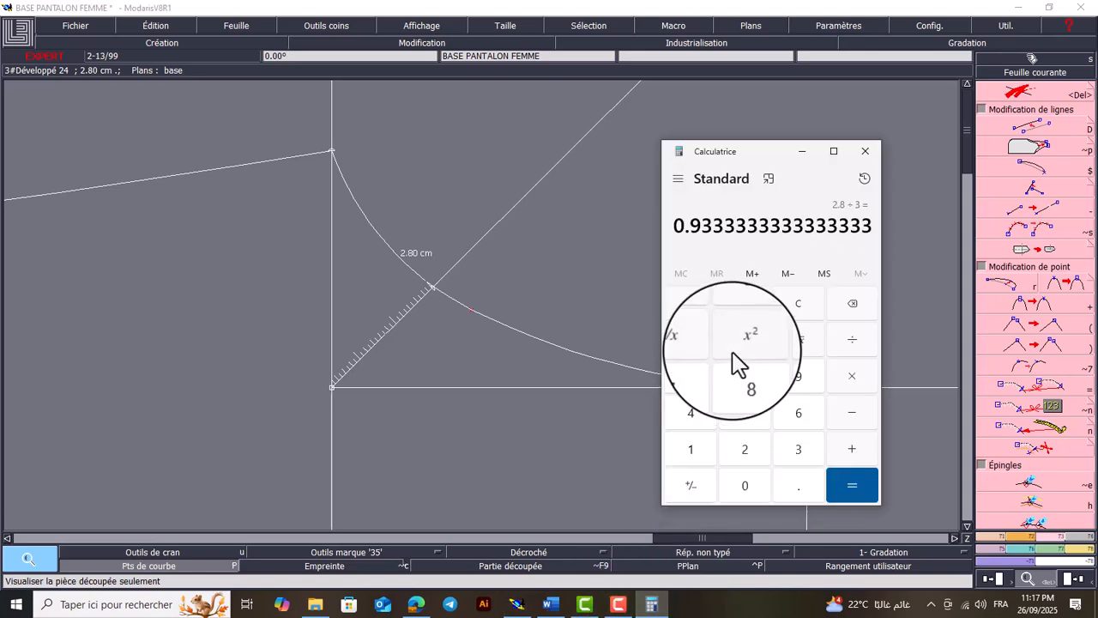
click(803, 151)
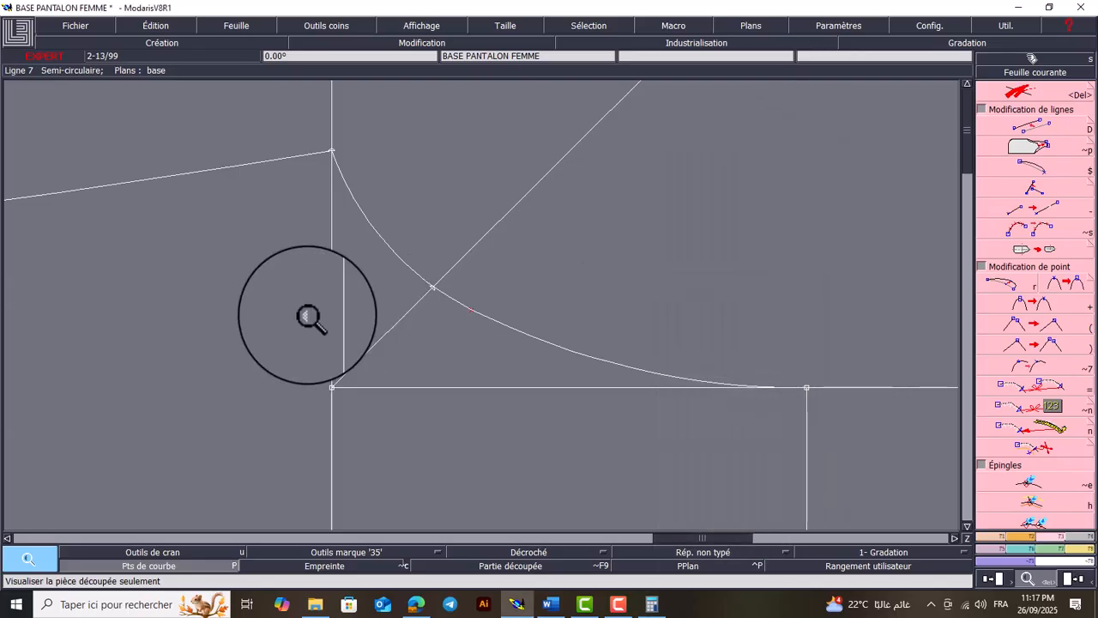
Add a developed point on the crotch diagonal at 0.90 cm from the corner
key(d)
key(l)
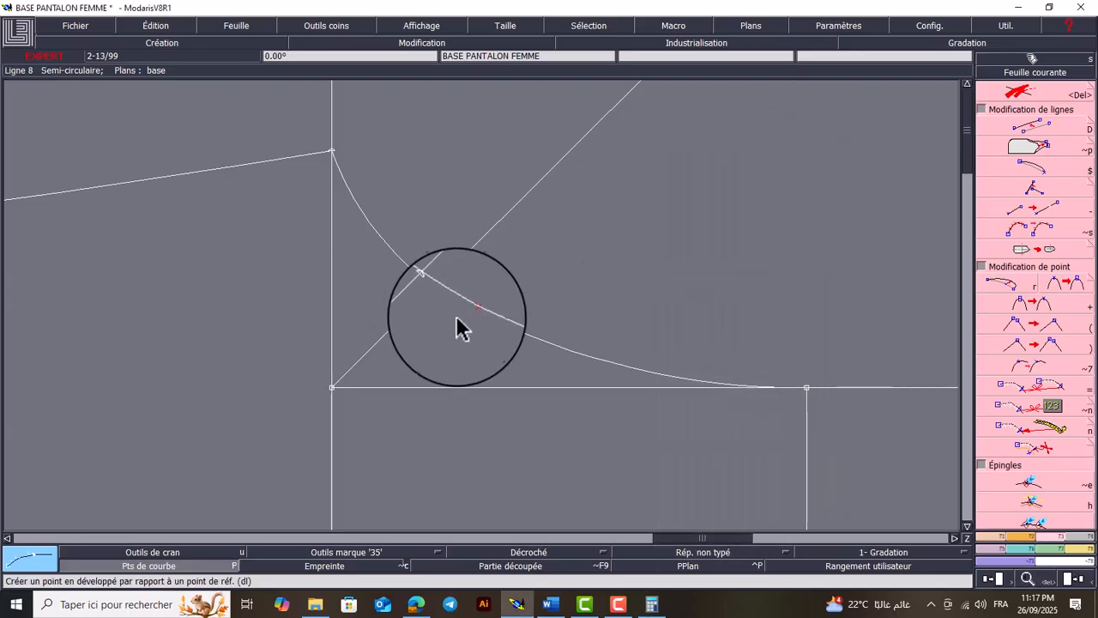
click(333, 387)
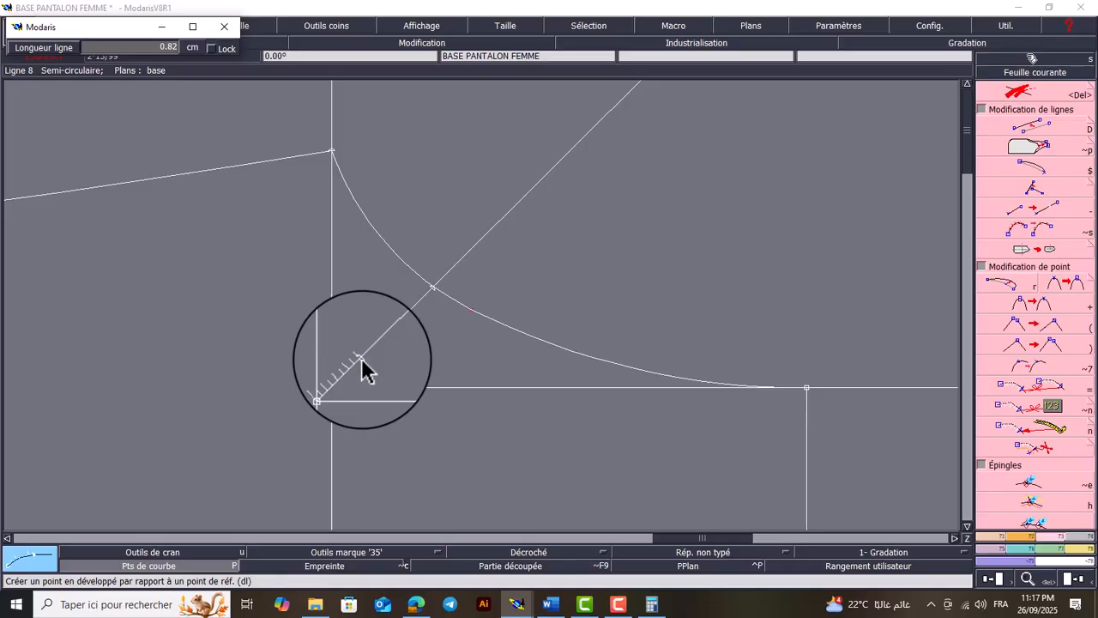
text(2.00)
key(Return)
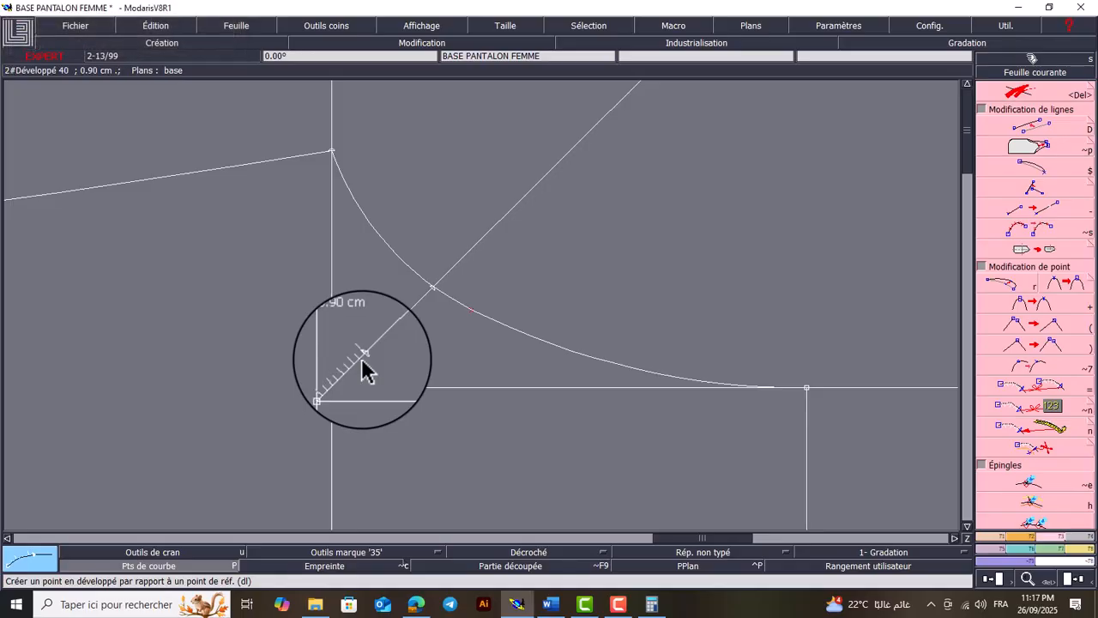
Draw a Bézier line from the hip division point through the 0.90 cm diagonal point to the free end of the short crotch line
key(Home)
key(Return)
drag(727, 153, 542, 315)
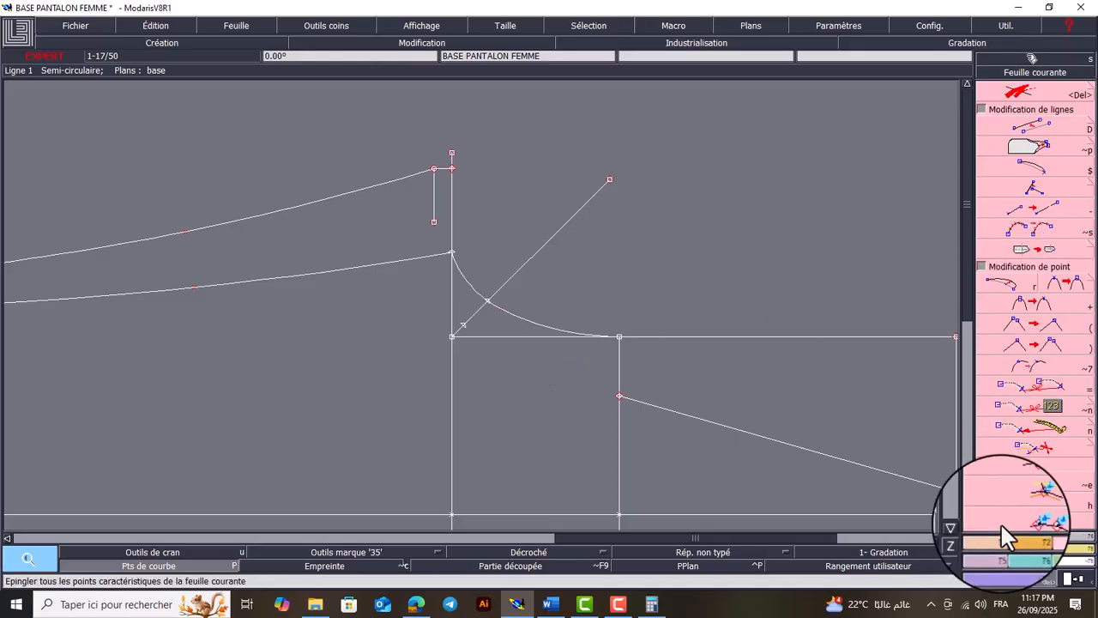
click(1021, 537)
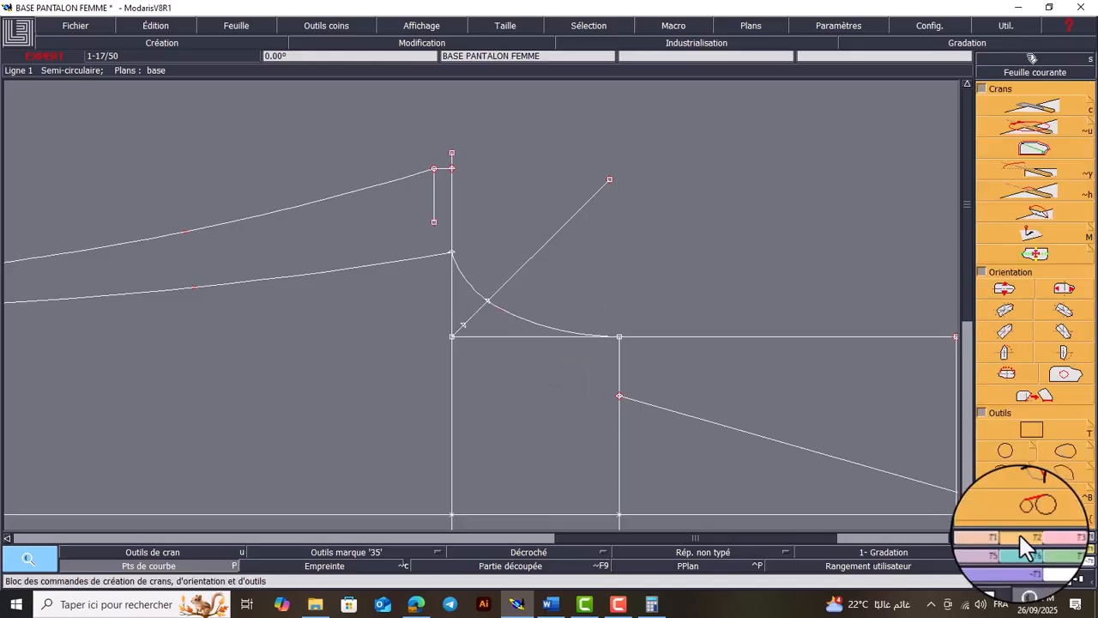
click(1002, 471)
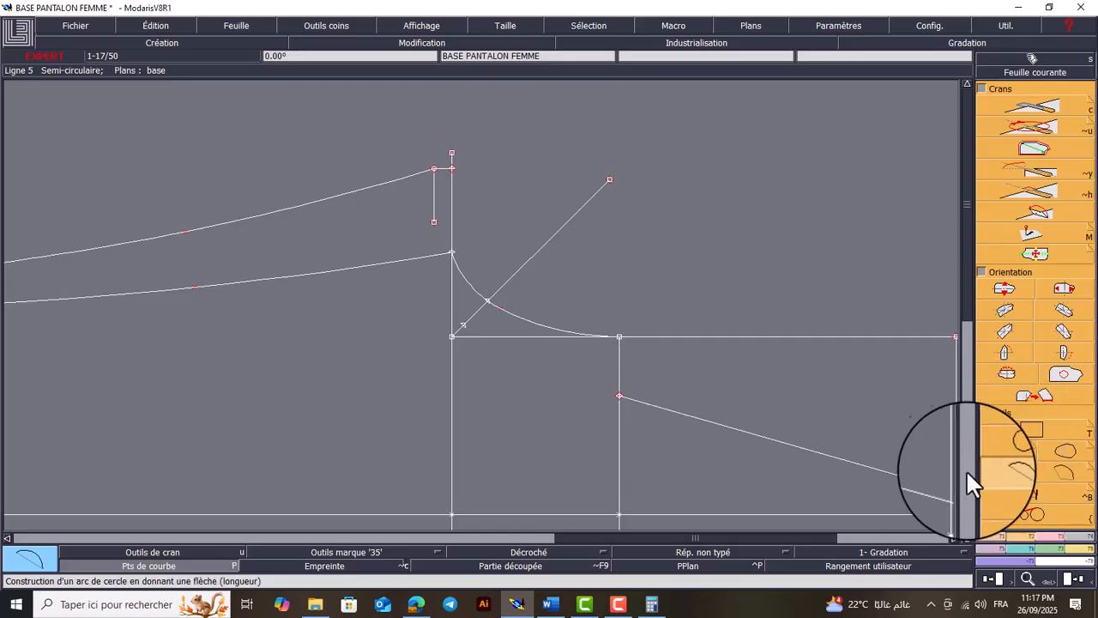
click(996, 537)
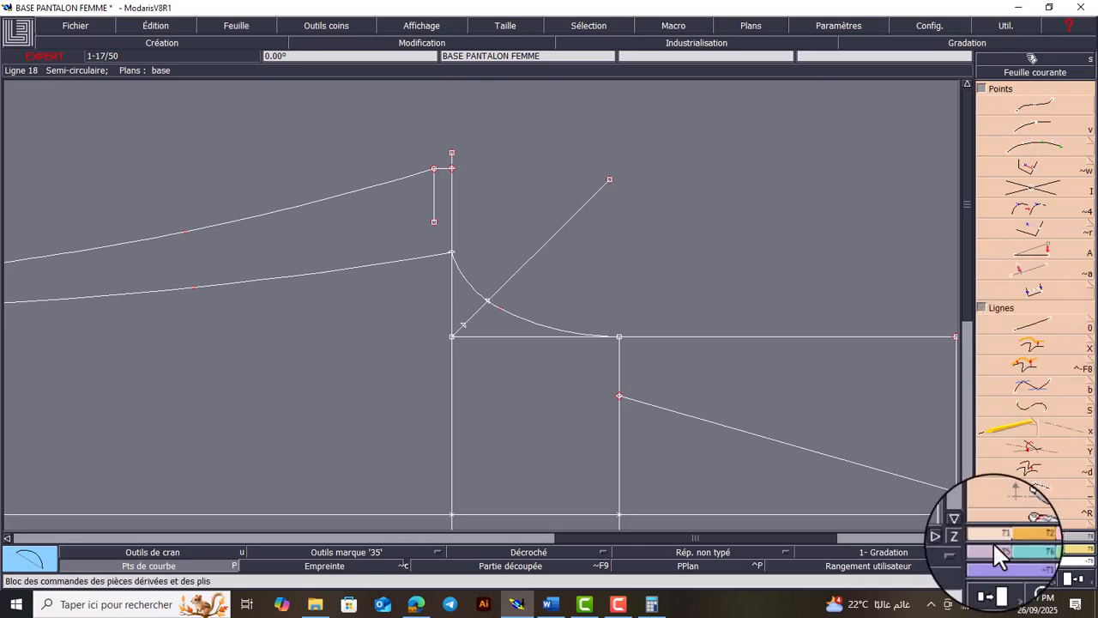
click(1053, 398)
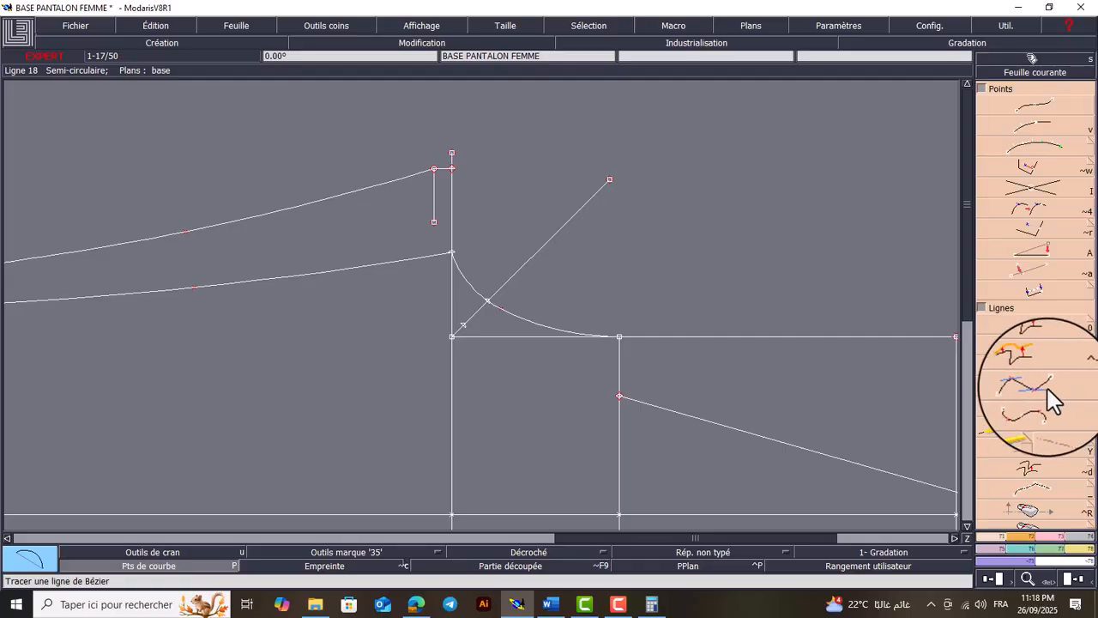
click(618, 398)
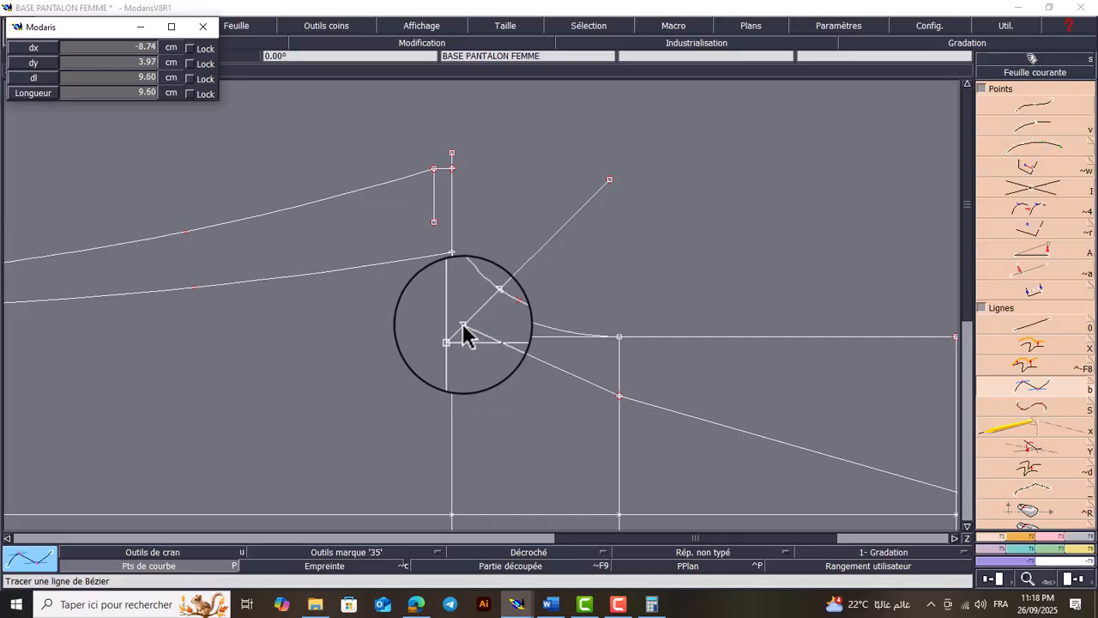
click(463, 329)
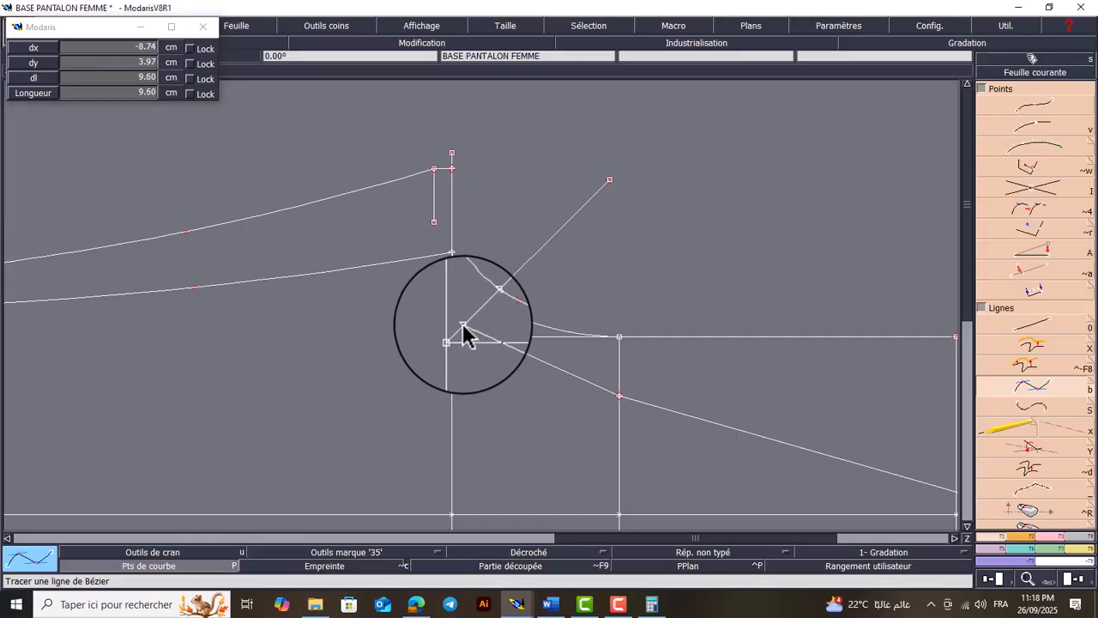
click(435, 223)
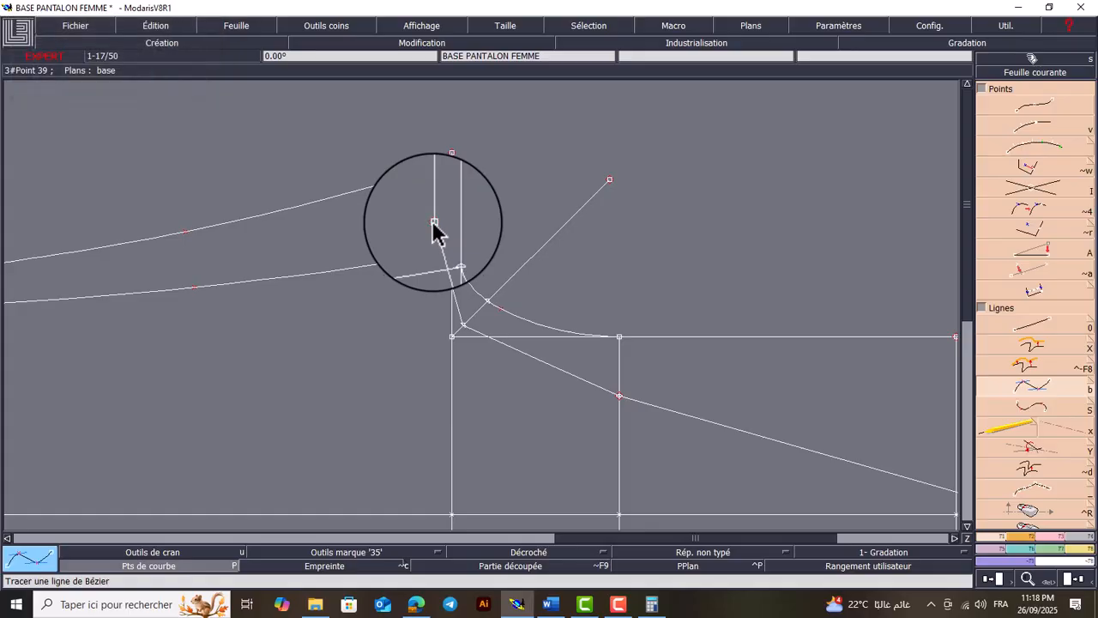
Display the curve handles (Poignées) for editing the back crotch Bézier line
click(415, 22)
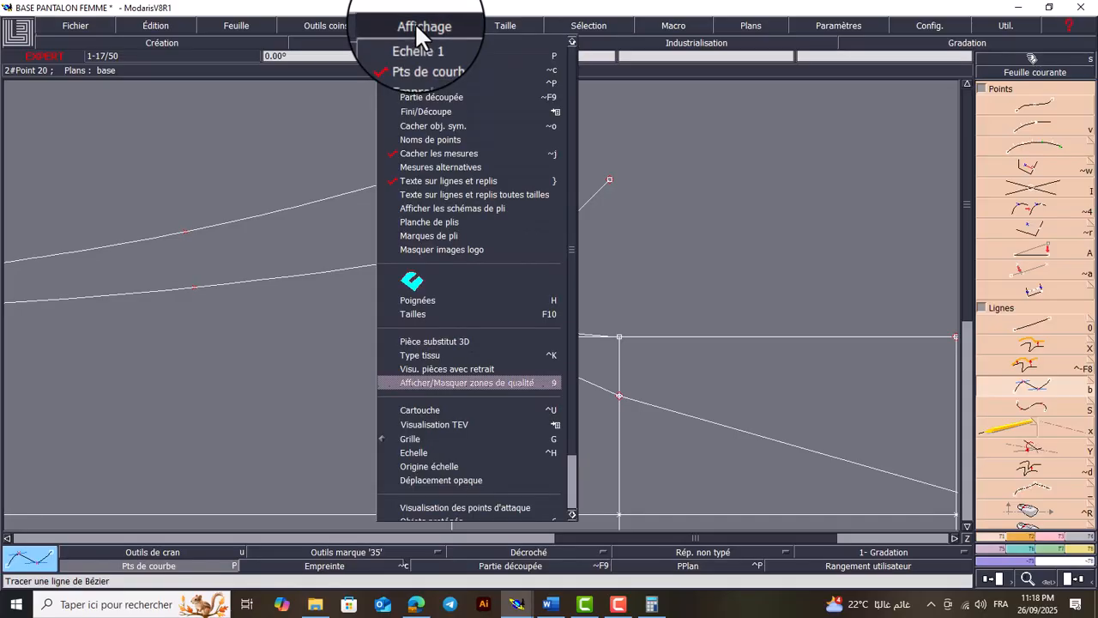
click(439, 300)
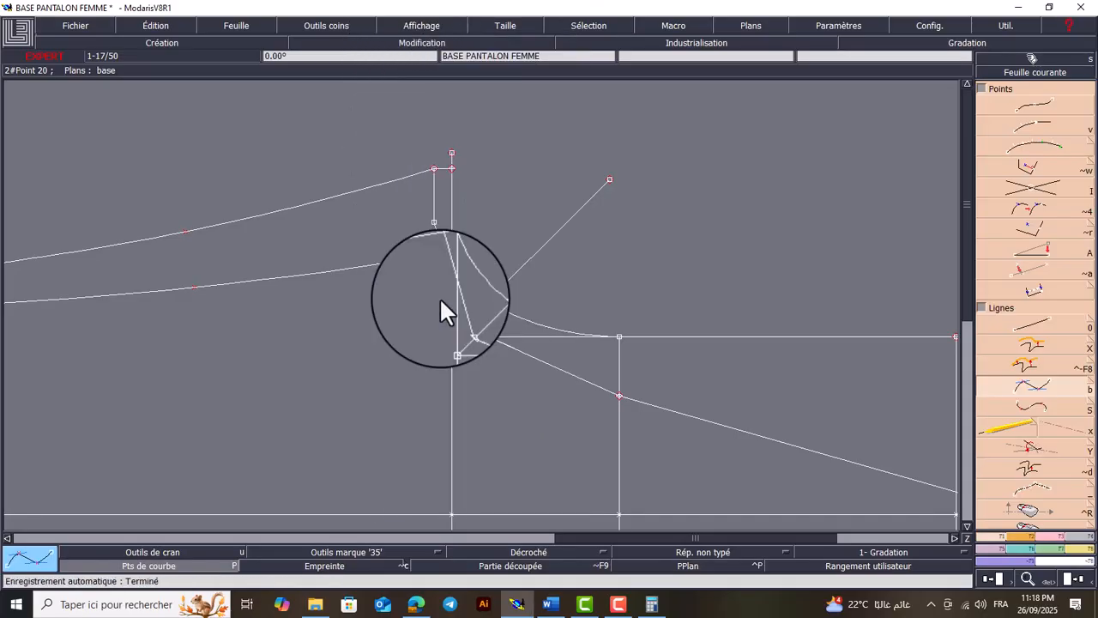
key(Return)
drag(666, 139, 349, 445)
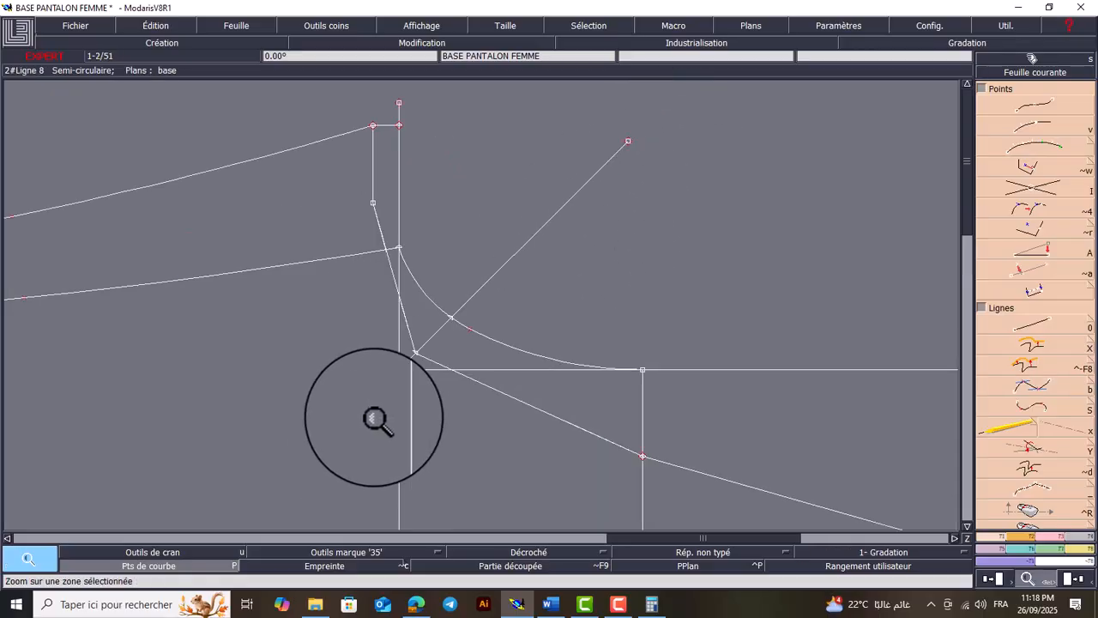
Reshape the back crotch line with its handles into a smooth curve, tangent to the slanted back line and to the short crotch line
key(r)
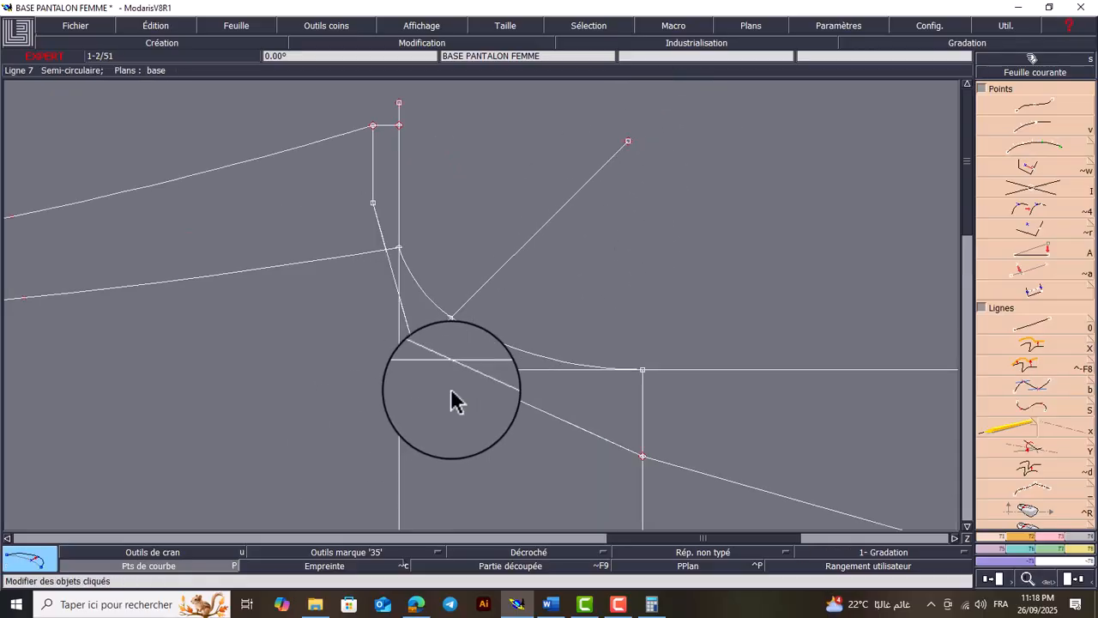
click(572, 425)
click(559, 431)
click(486, 385)
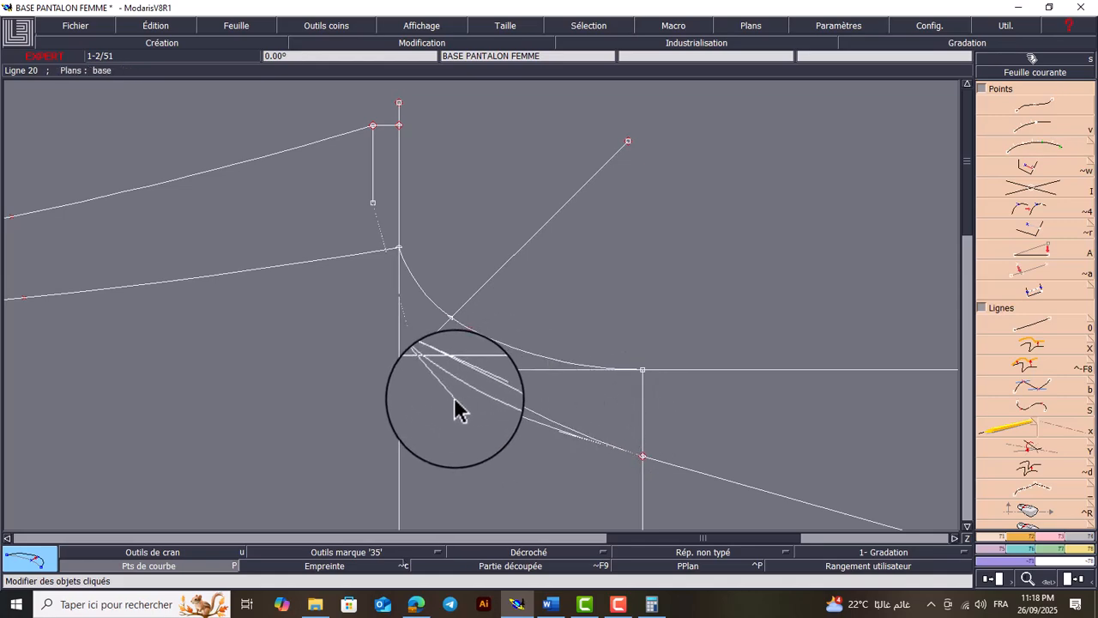
click(443, 389)
click(399, 315)
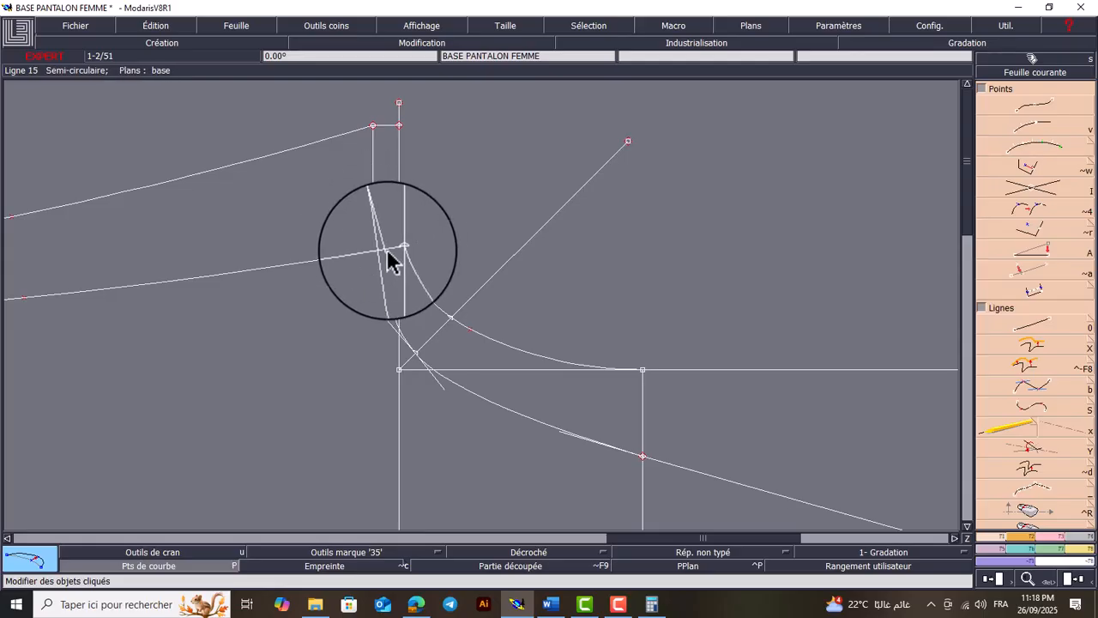
click(383, 241)
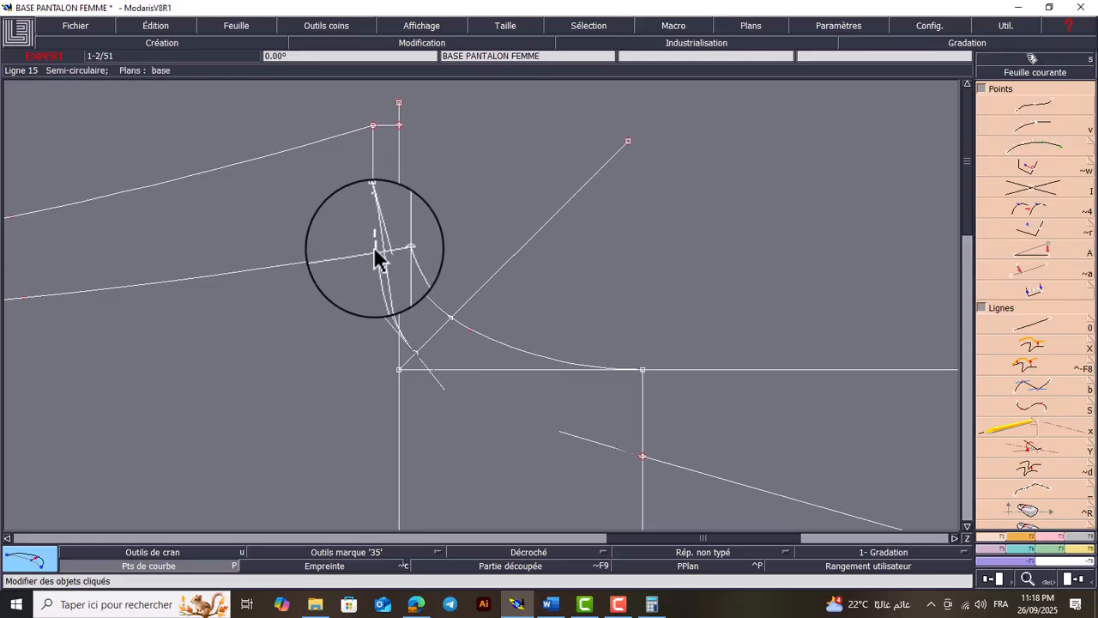
click(376, 252)
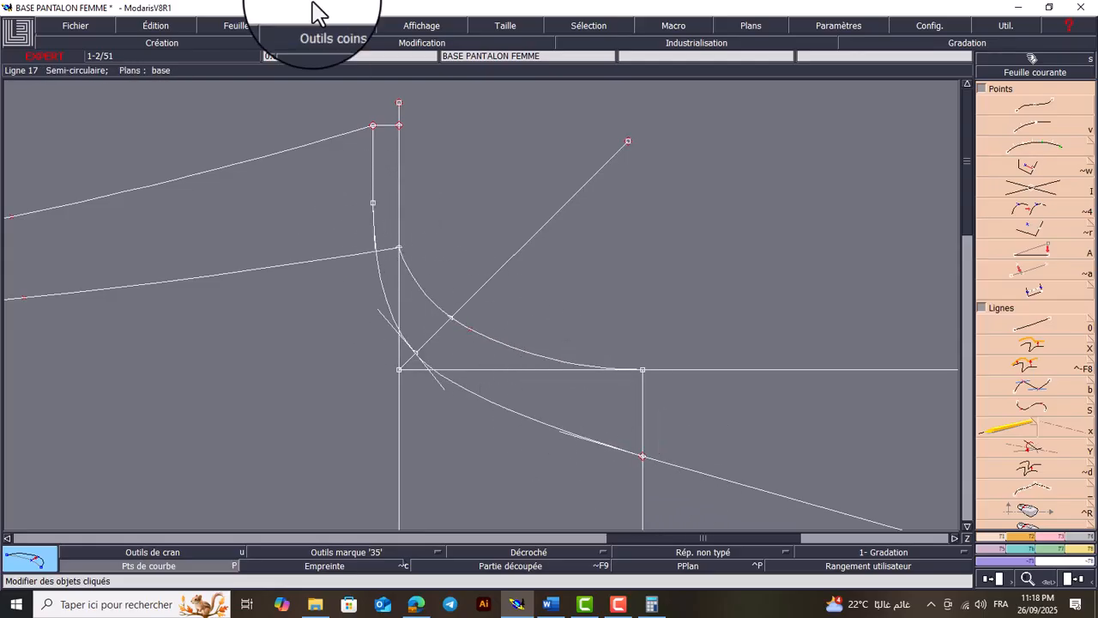
Hide the curve handles (Poignées) on the pattern
click(425, 22)
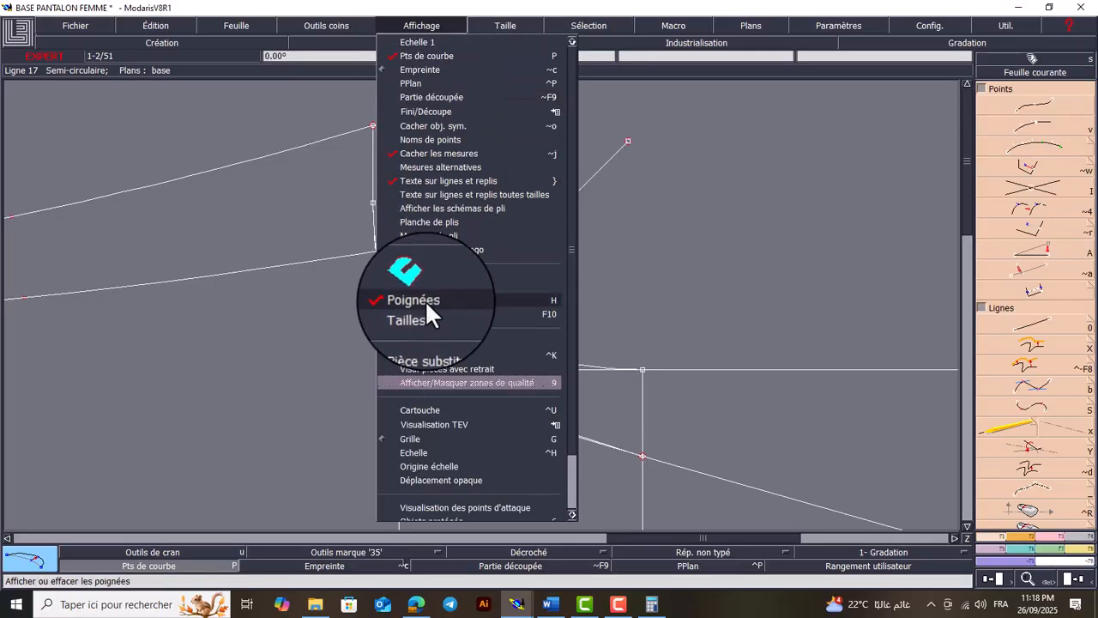
click(425, 299)
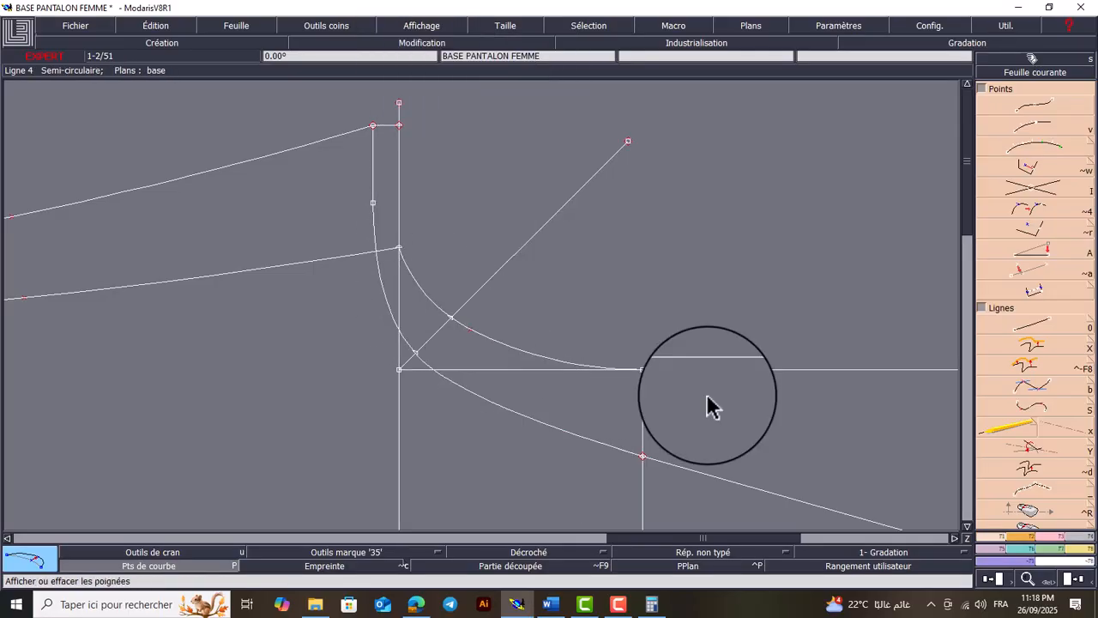
key(Home)
key(Return)
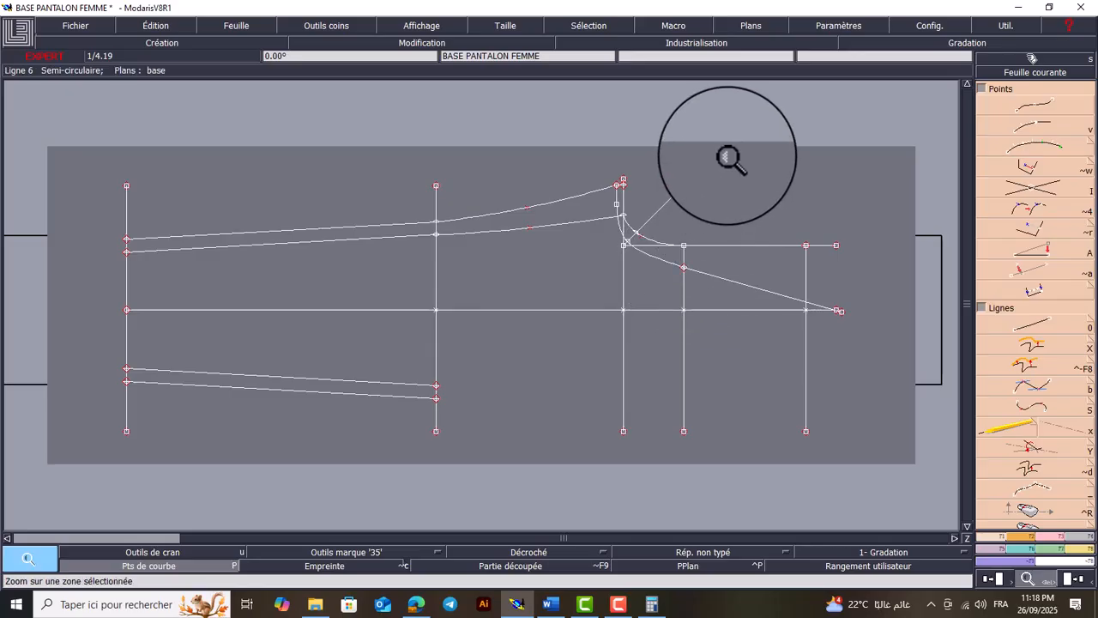
Switch to the Word document of construction data and start a new line below the front hem width calculation
drag(727, 157, 552, 380)
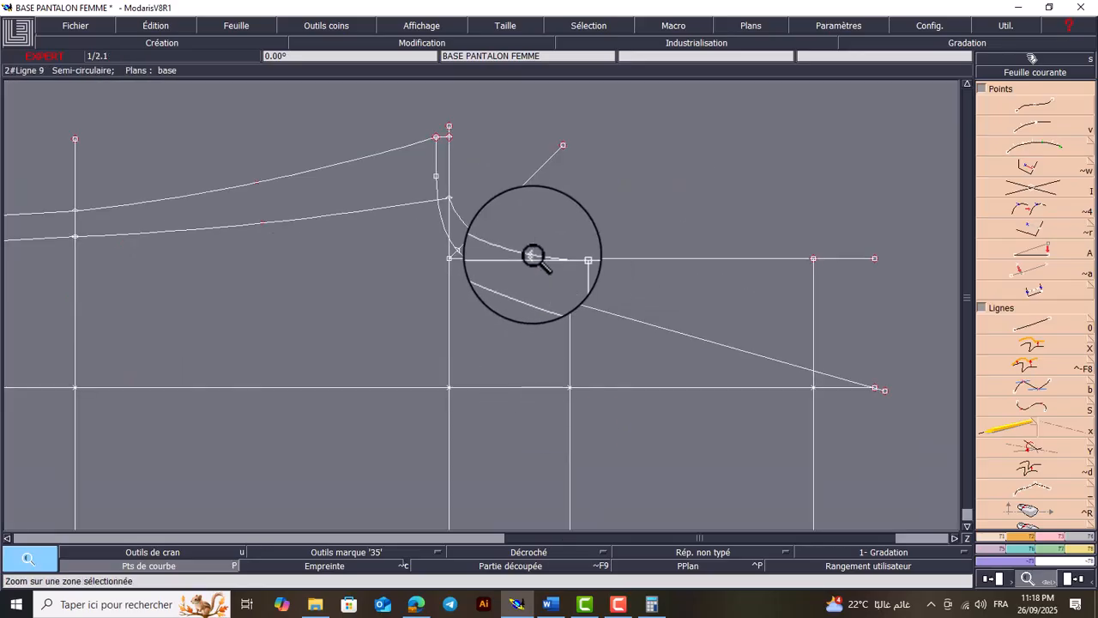
key(Home)
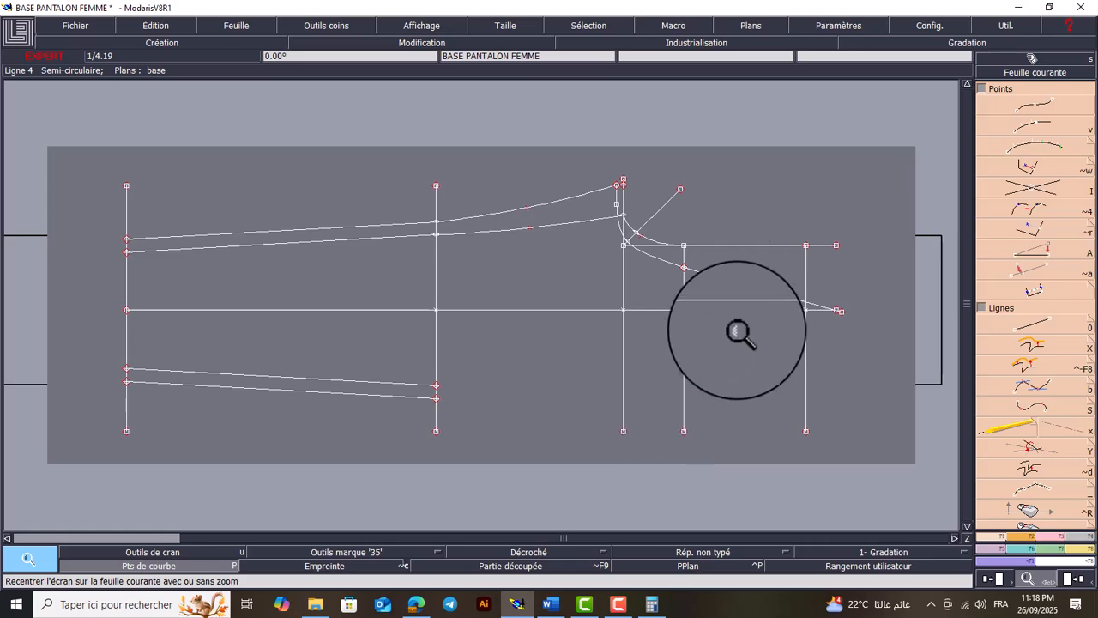
drag(849, 201, 551, 471)
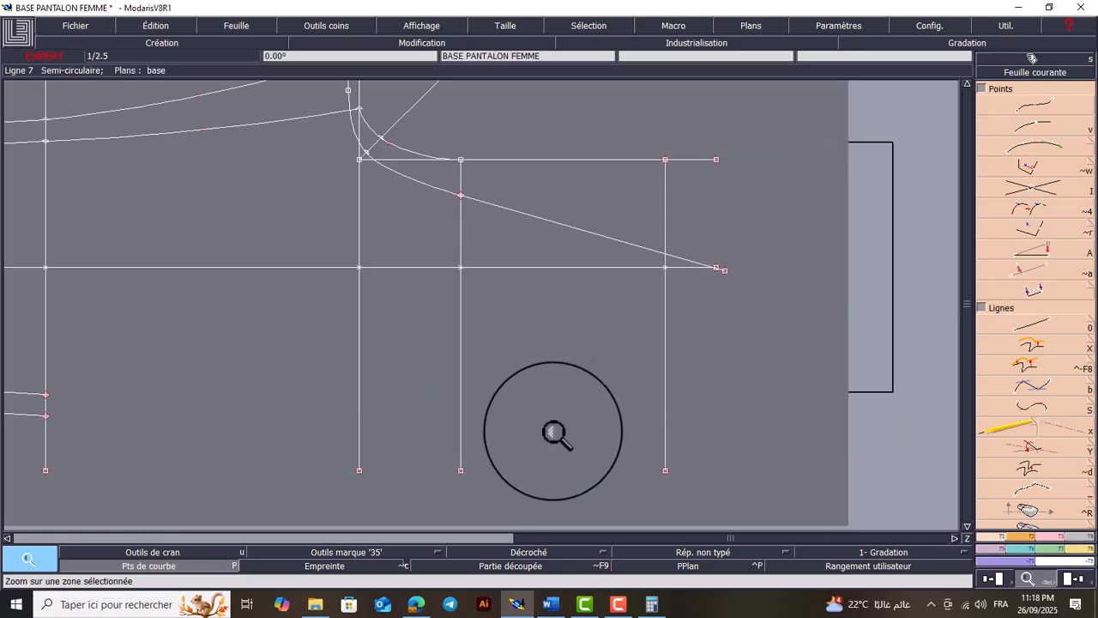
click(550, 604)
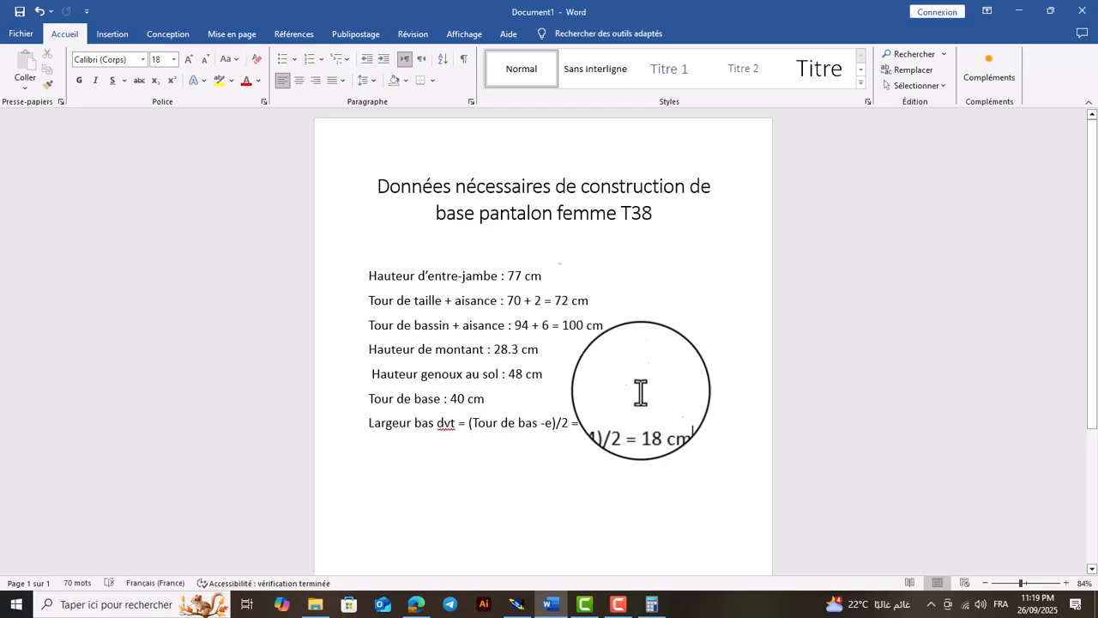
key(Return)
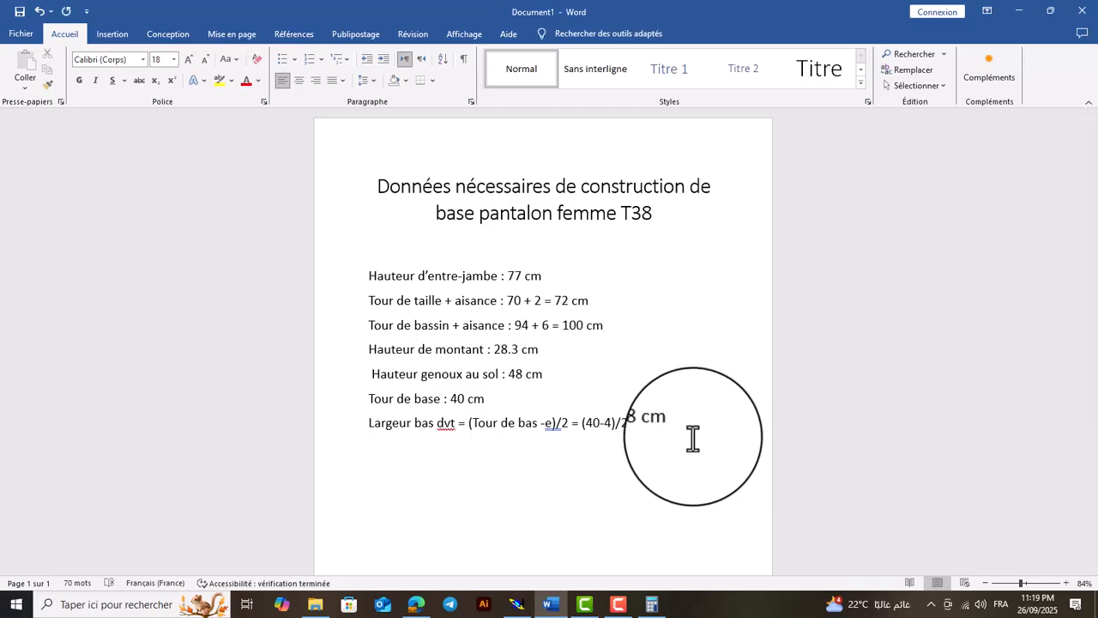
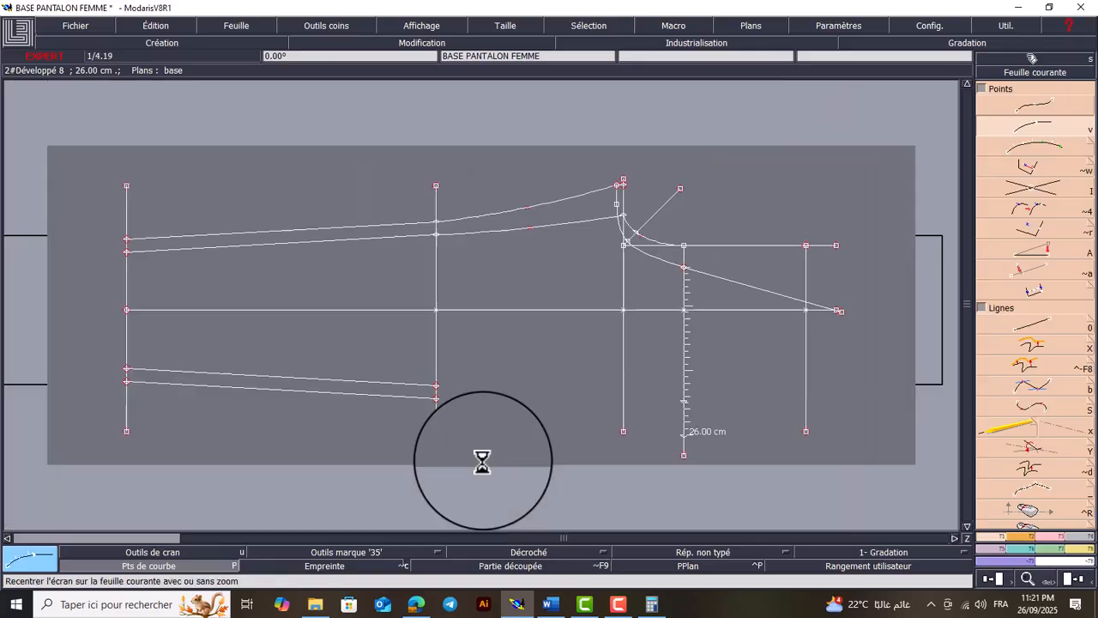
Draw a straight line from the 24 cm mark on the hip line across to the waist line
click(620, 603)
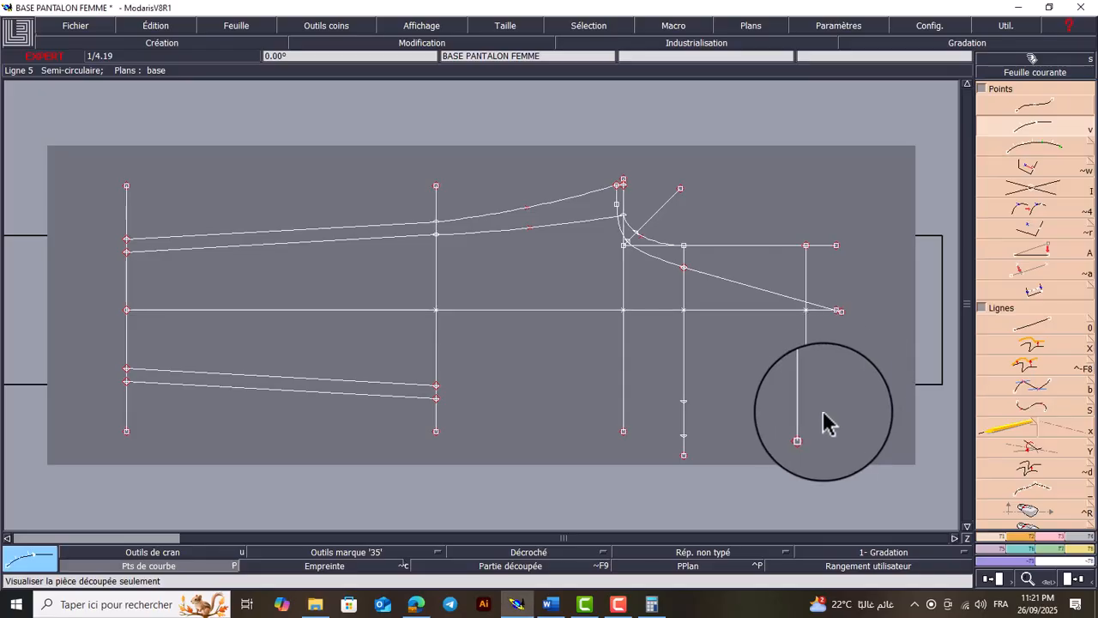
key(Return)
drag(853, 357, 641, 469)
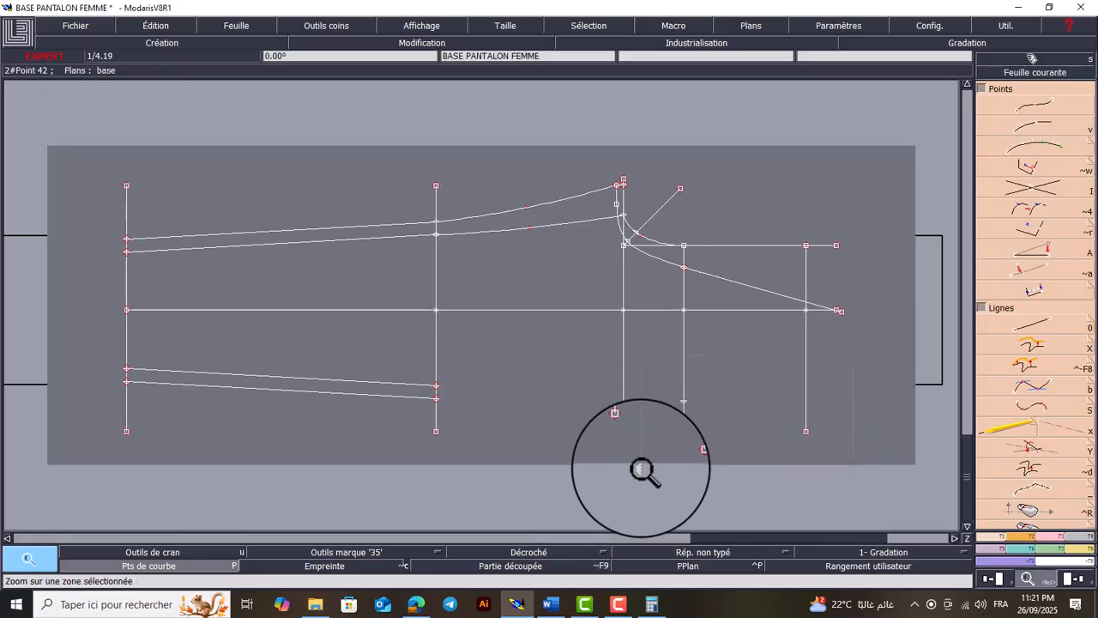
key(0)
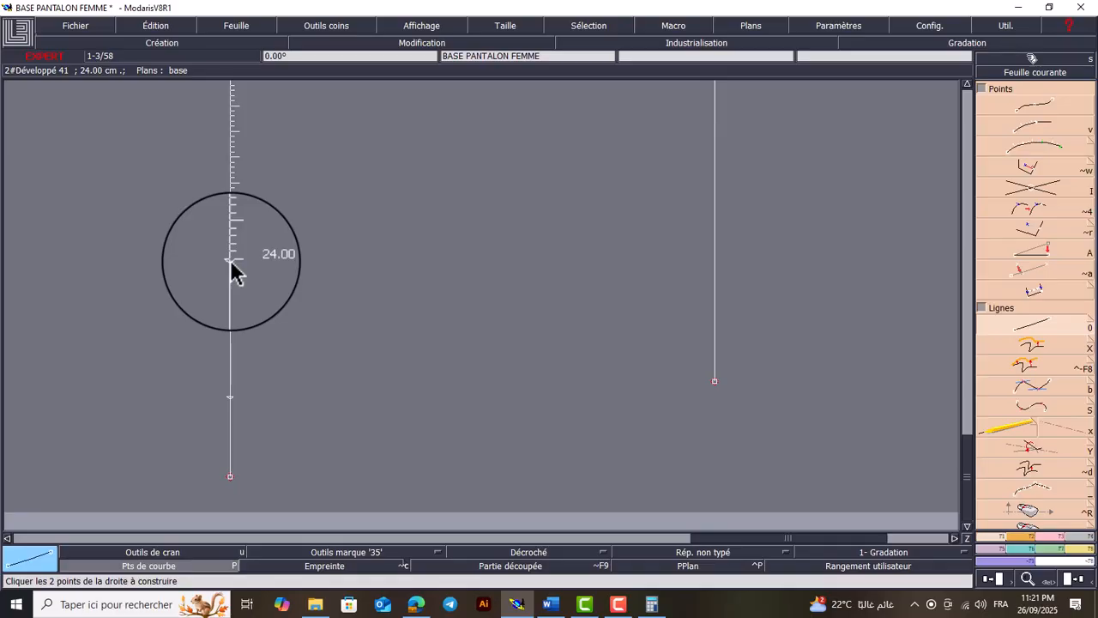
click(254, 270)
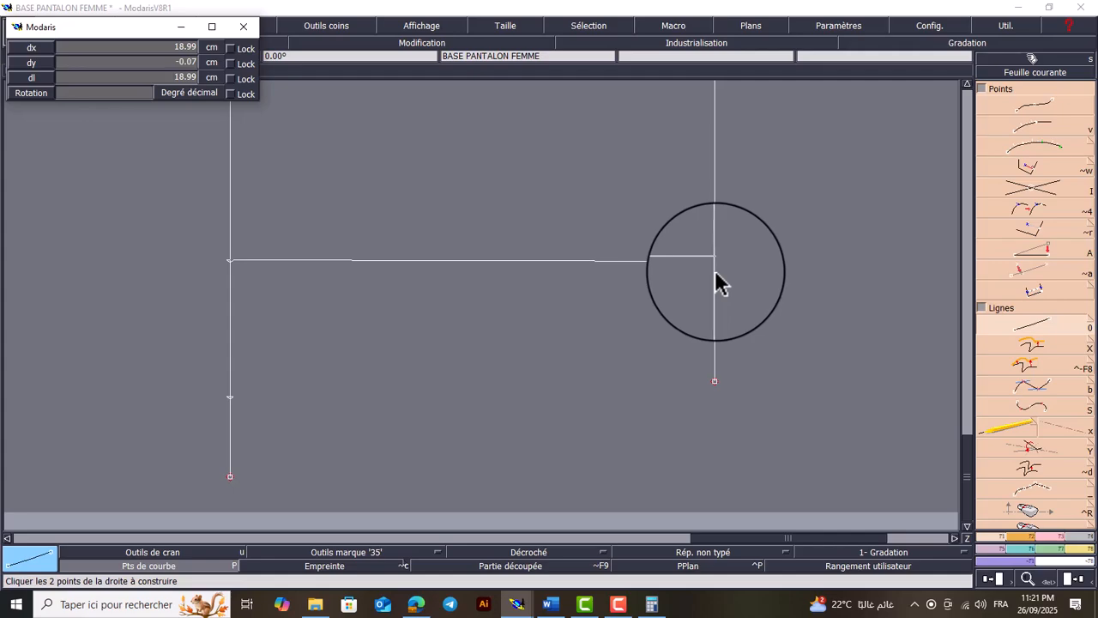
click(716, 278)
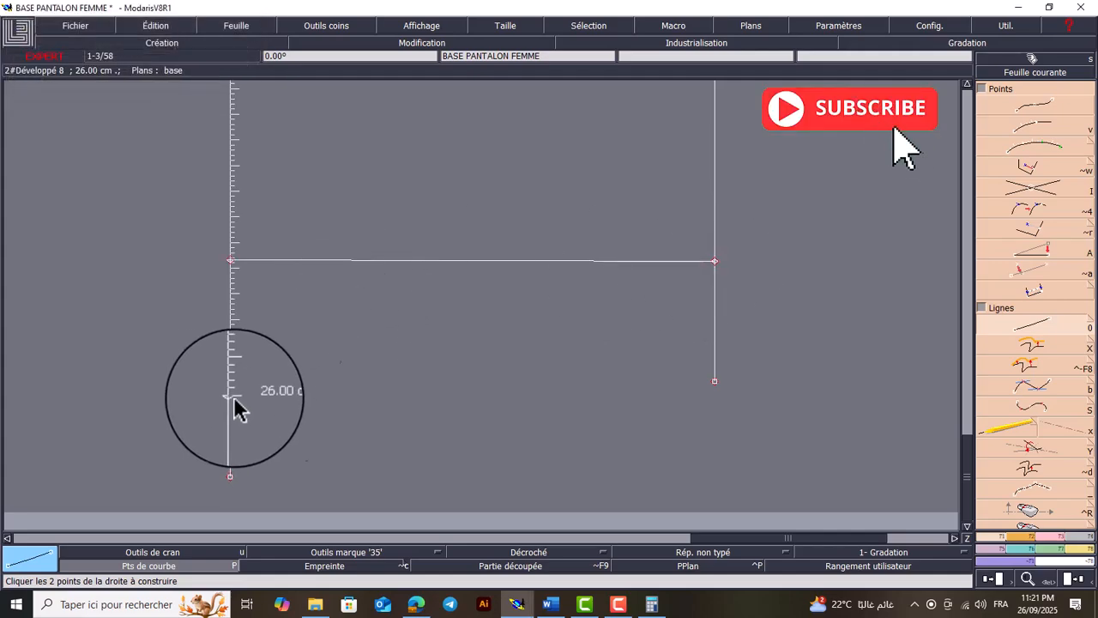
Extend the side-seam end of the waist line past the level of the 26 cm hip mark and delete its old endpoint
key(l)
click(715, 343)
click(715, 470)
key(Delete)
click(715, 380)
Draw a straight line from the 26 cm mark on the hip line to the extended waist line and undo the stray line start
key(0)
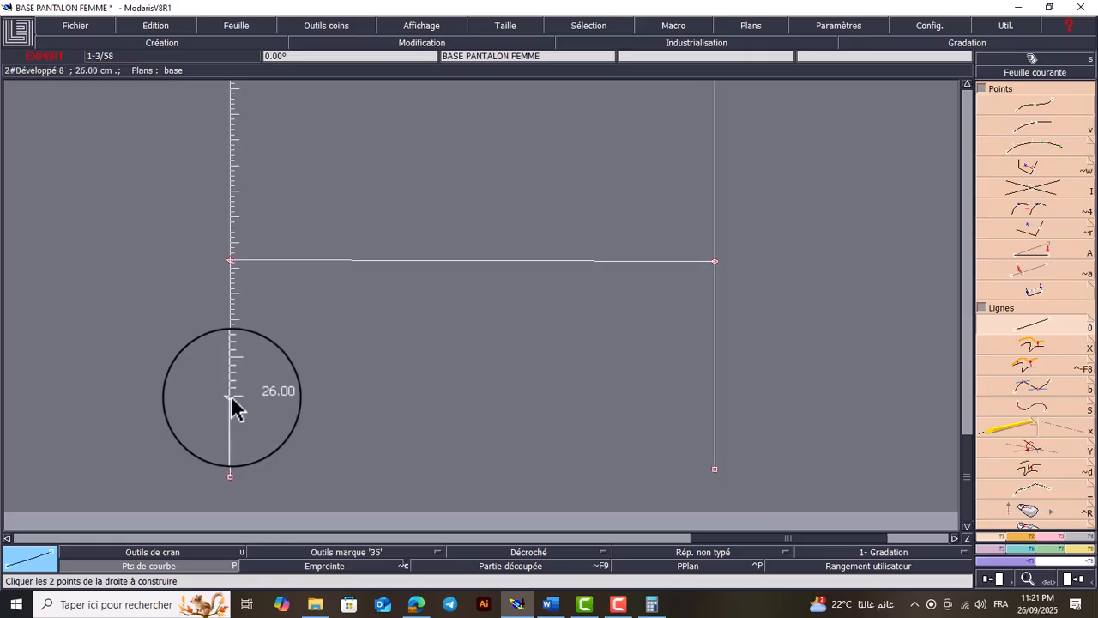
click(231, 397)
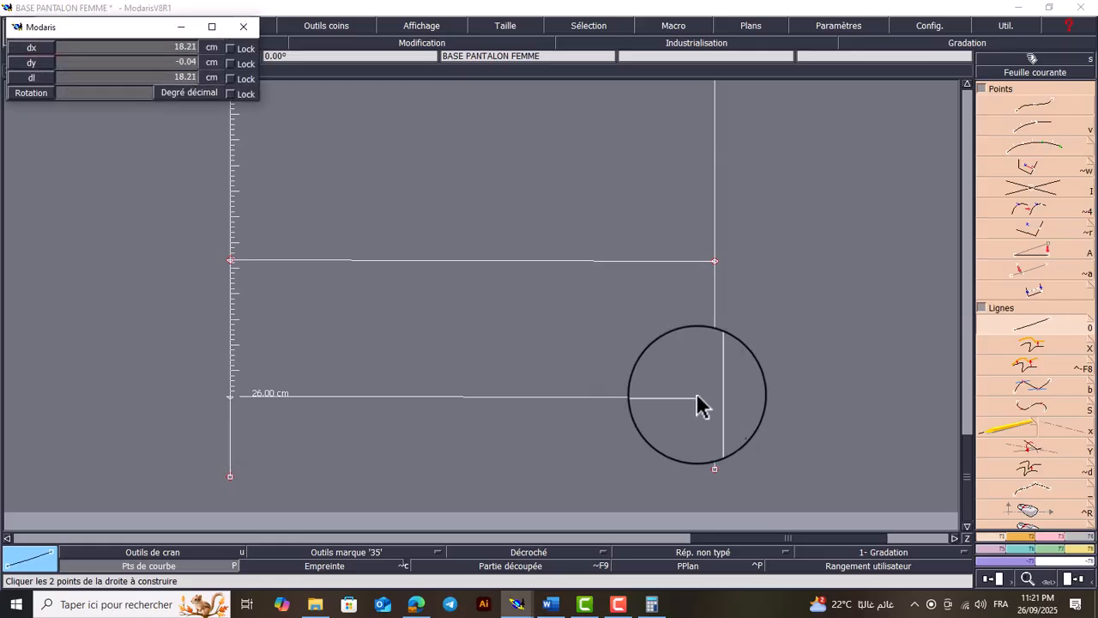
click(714, 397)
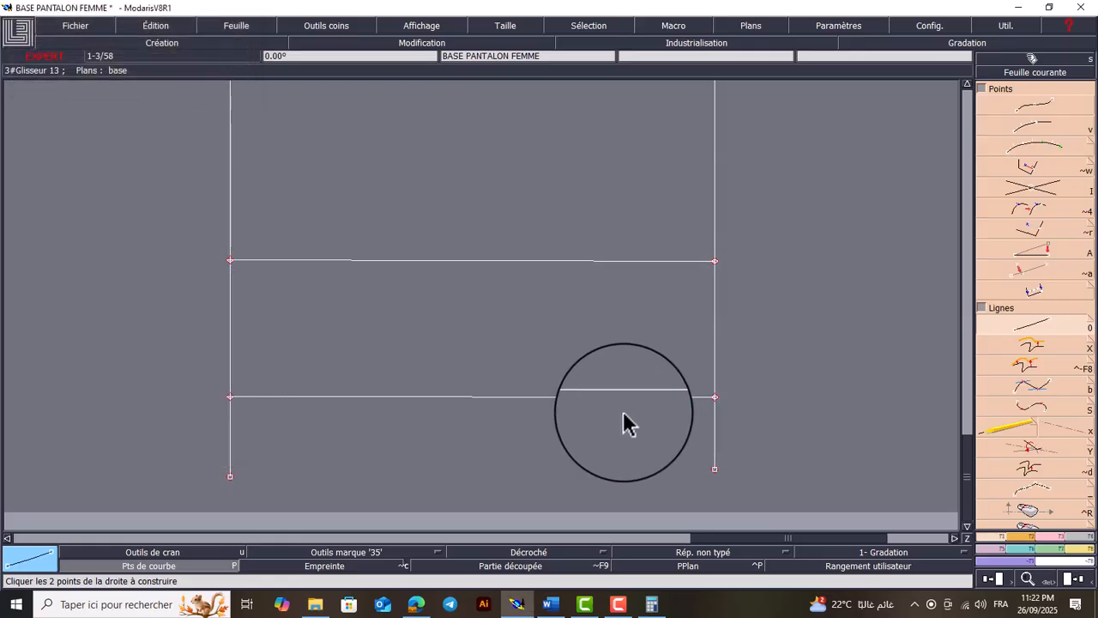
key(Home)
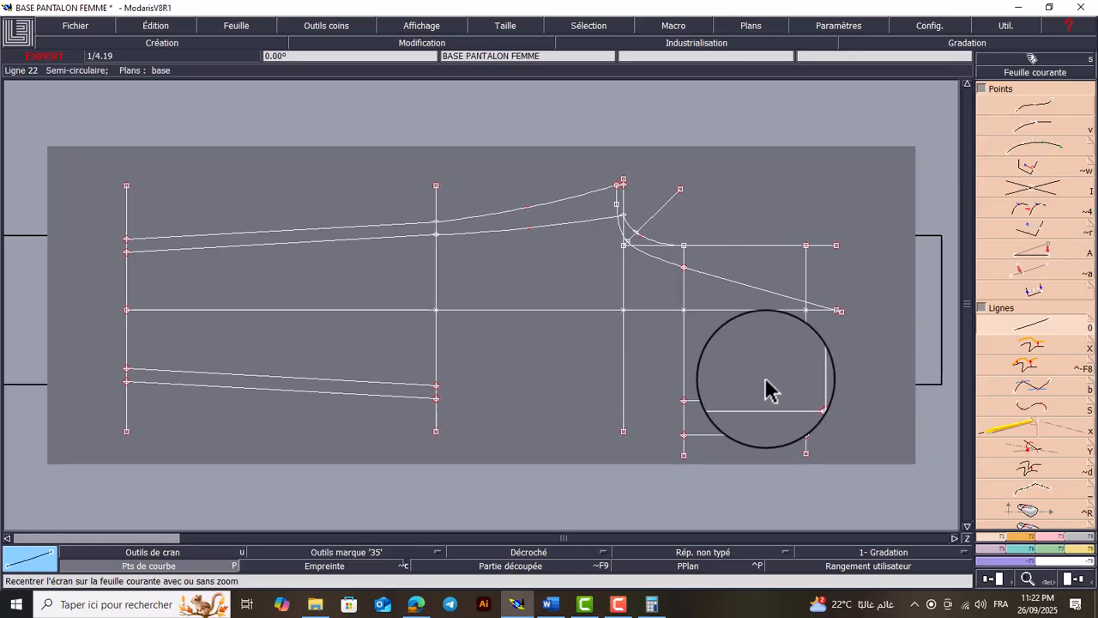
click(618, 604)
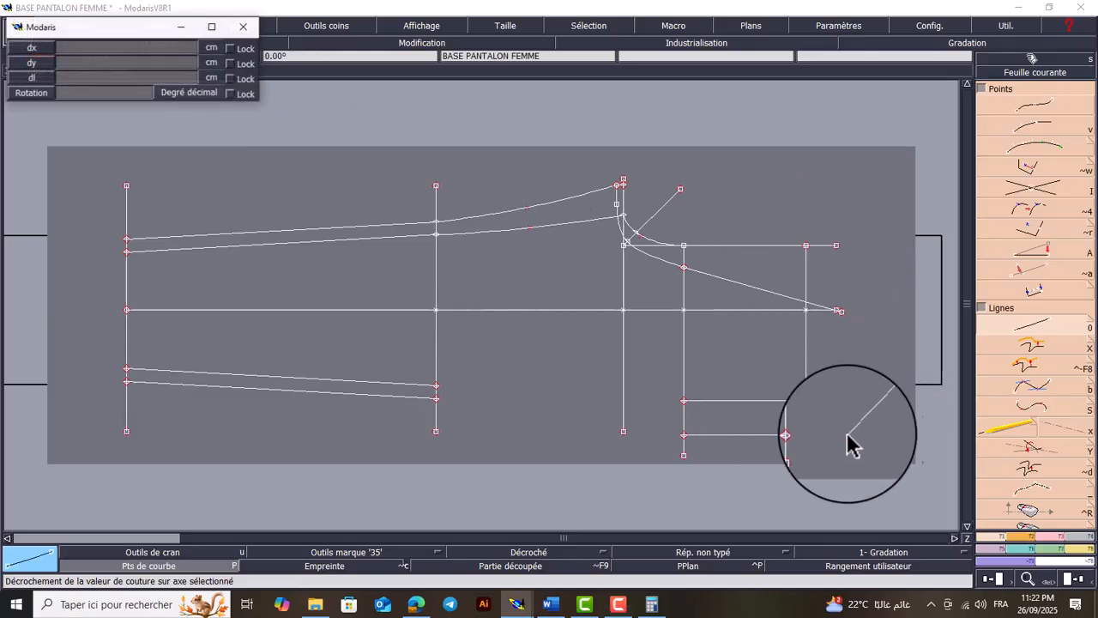
key(ctrl+z)
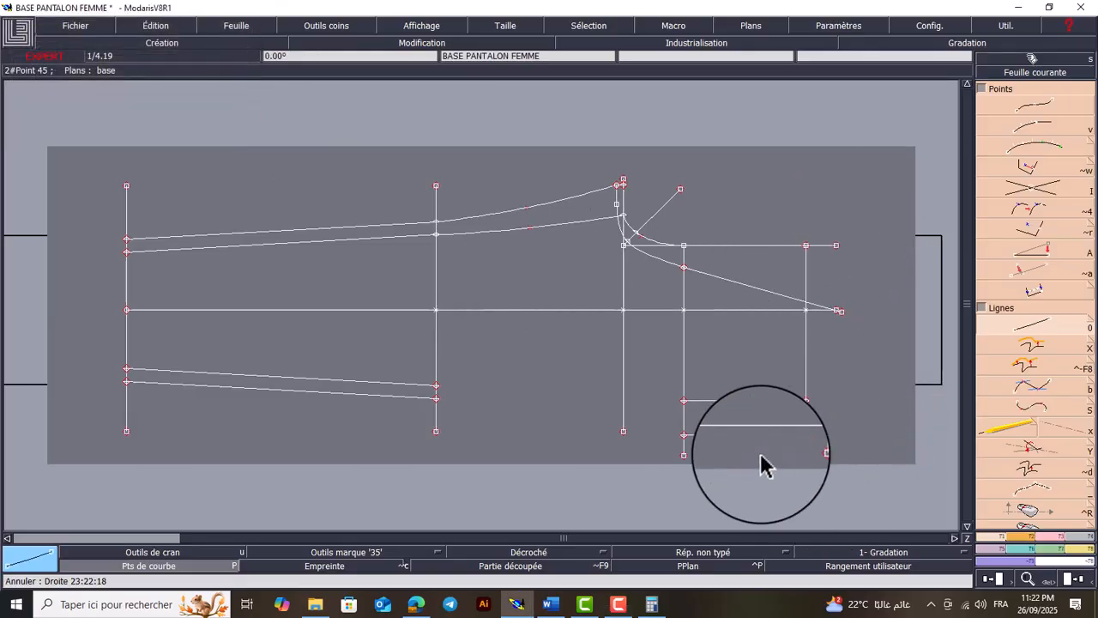
Add a developed point on the centre front line, 1 cm from the waist line corner toward the hip line
key(Return)
drag(861, 216, 678, 310)
click(678, 310)
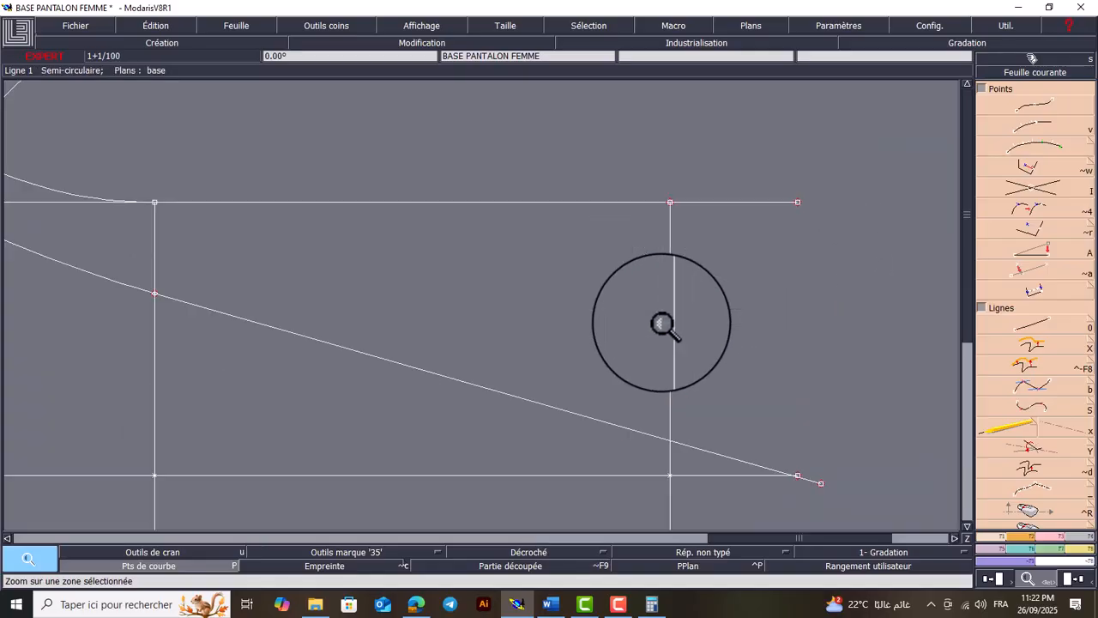
key(v)
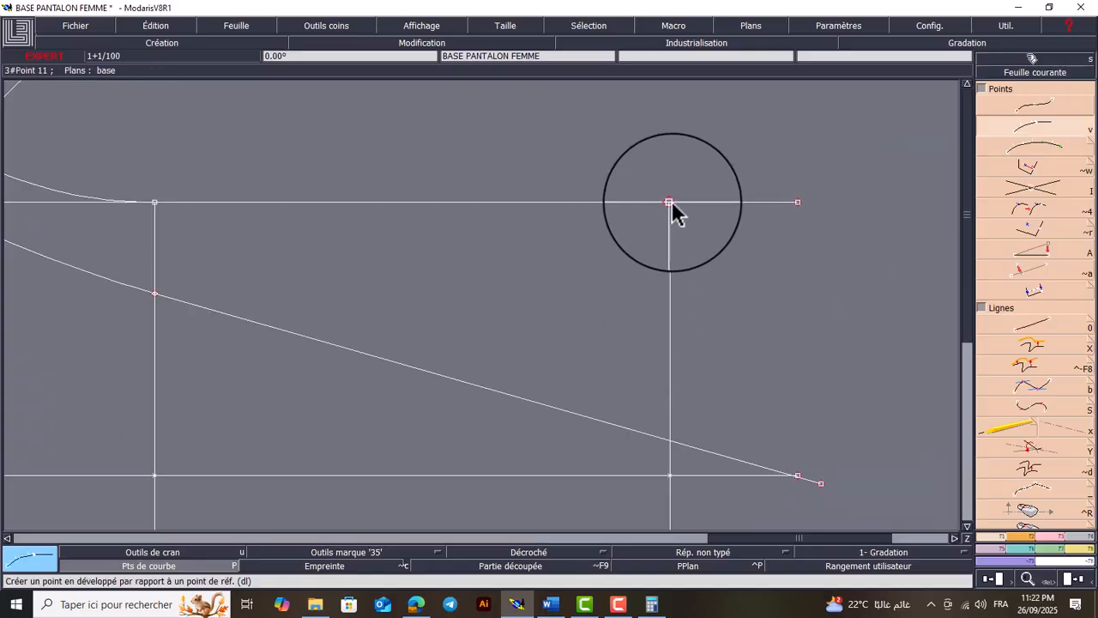
click(670, 203)
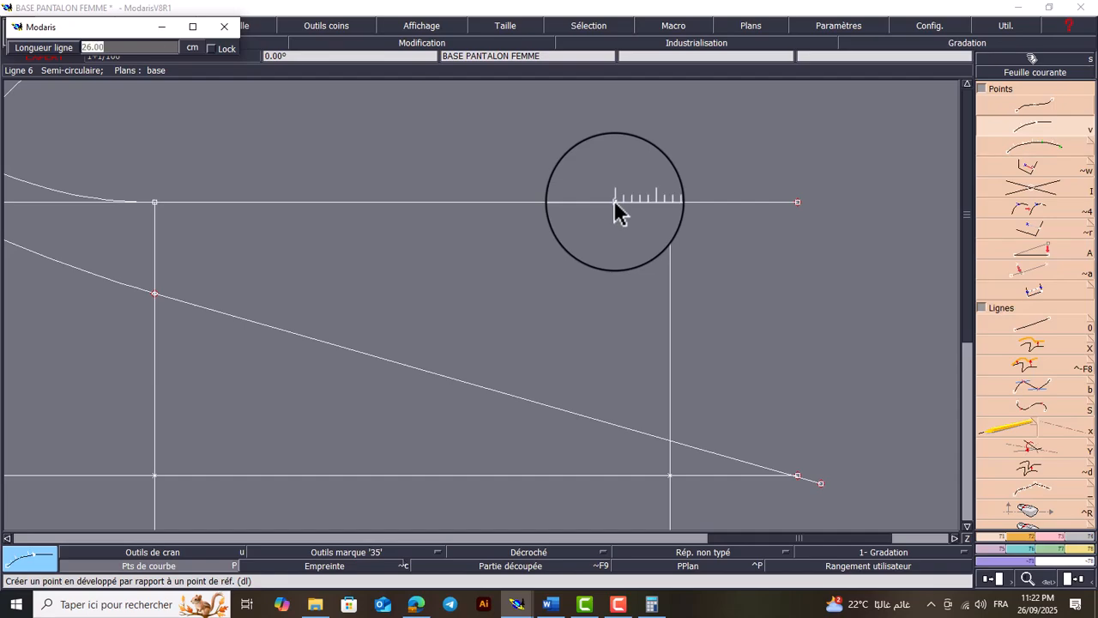
key(Return)
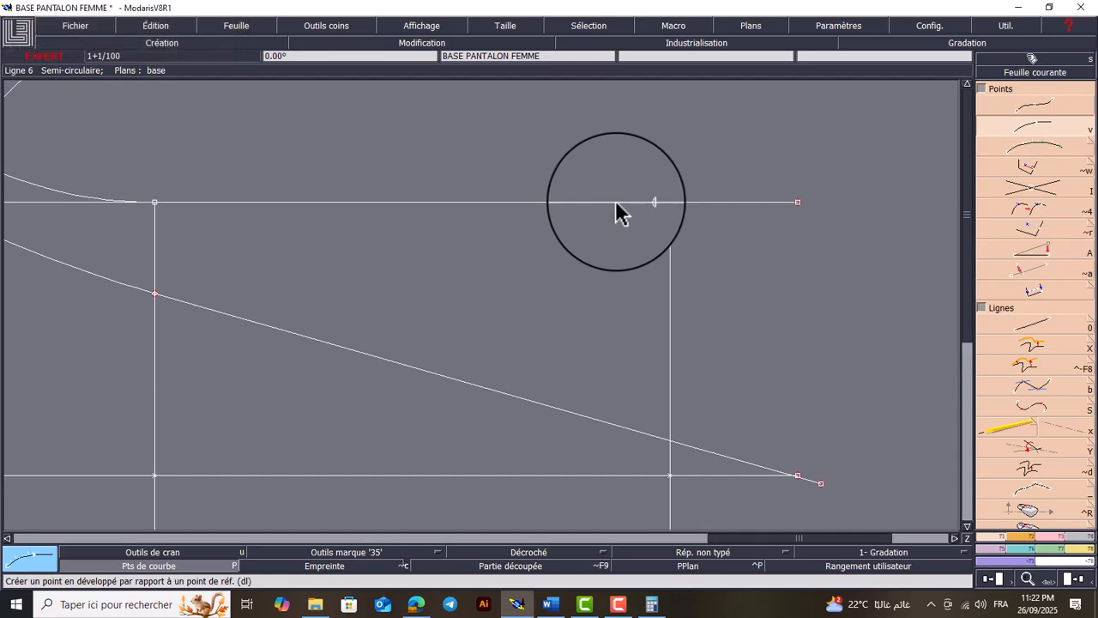
Draw a line about 4 cm long from the 1 cm centre front point, parallel to the waist line
key(0)
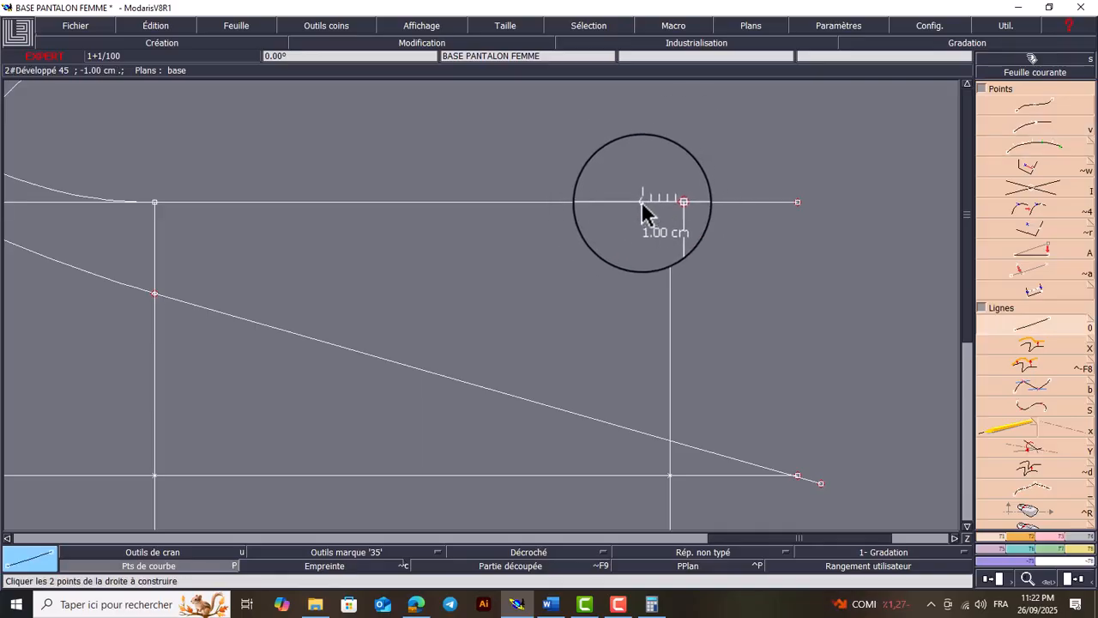
click(642, 204)
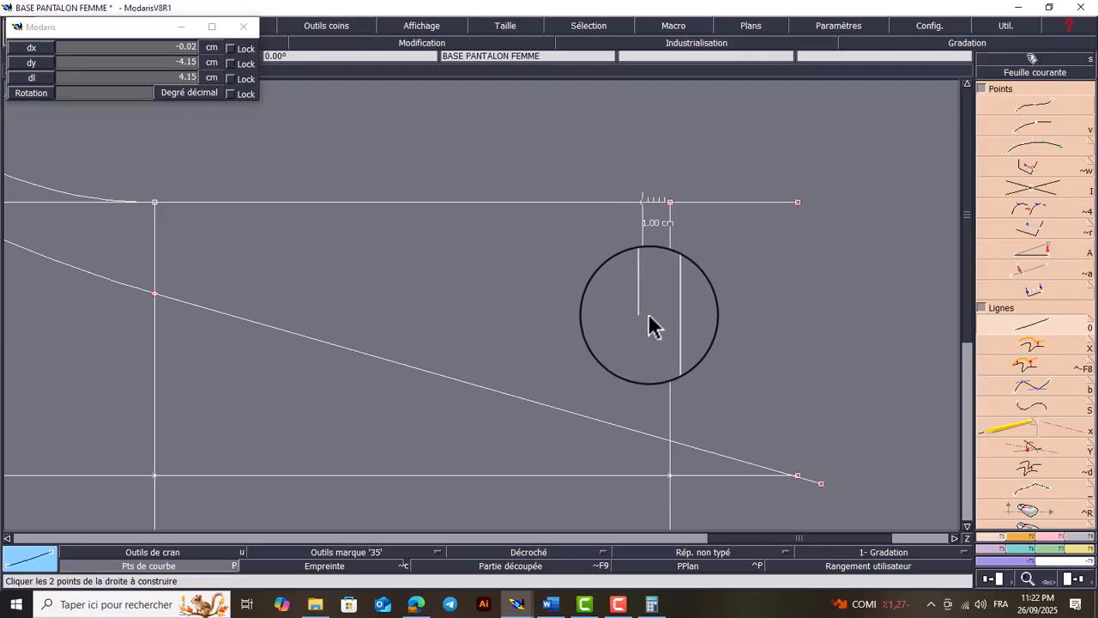
click(649, 316)
Construct an arc with a 0 cm flèche from the 24 cm side line's waist endpoint to the free end of the short waist line
key(Home)
key(Return)
drag(851, 227, 711, 437)
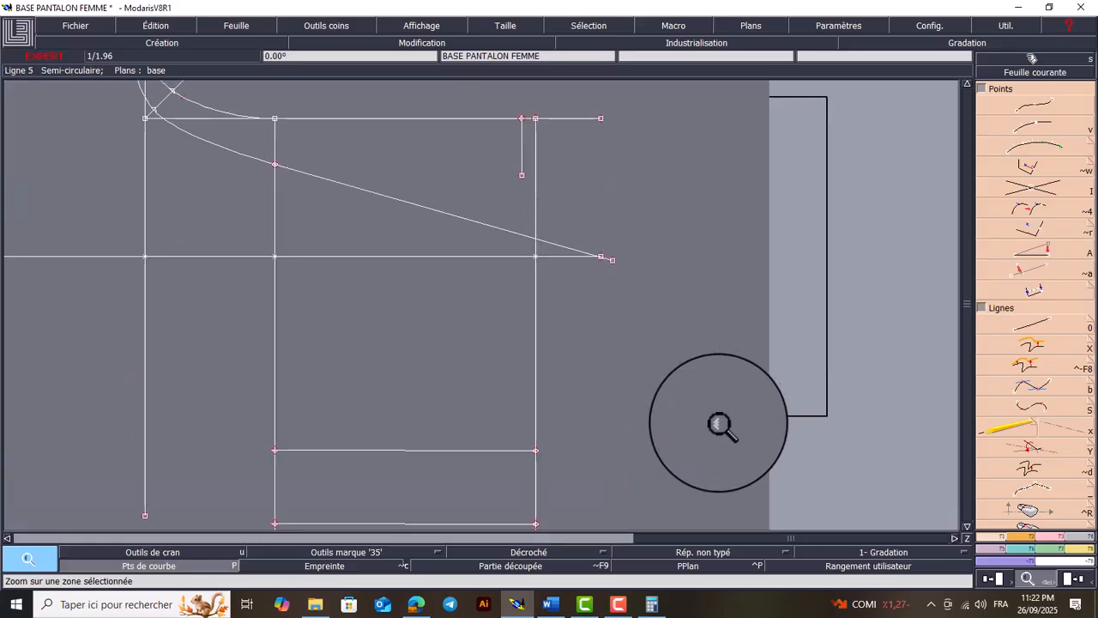
click(1020, 542)
click(1004, 473)
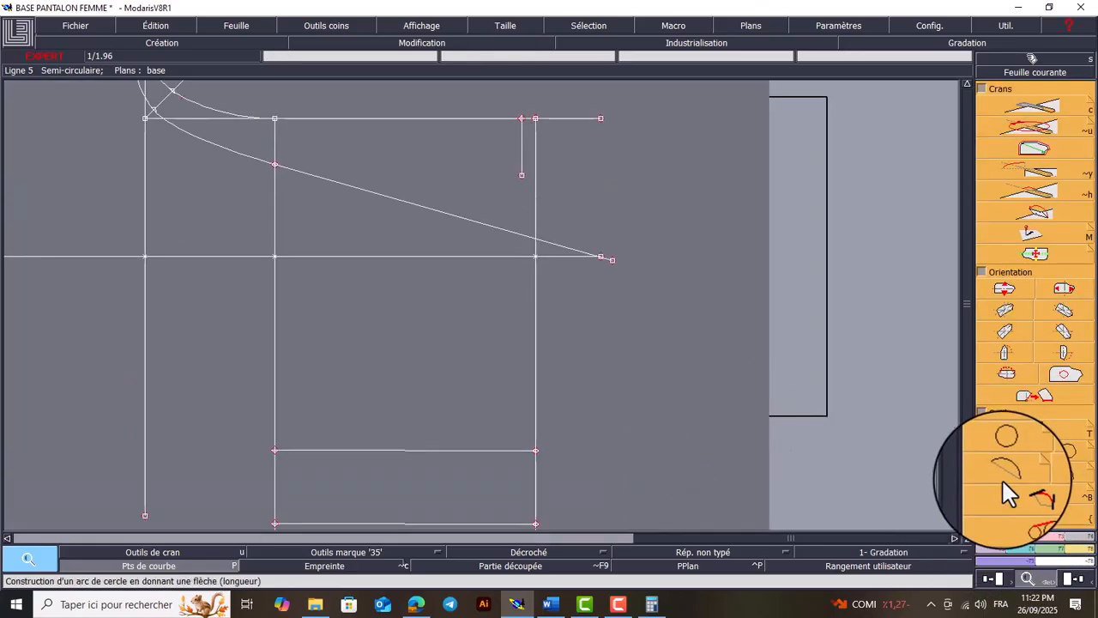
click(536, 450)
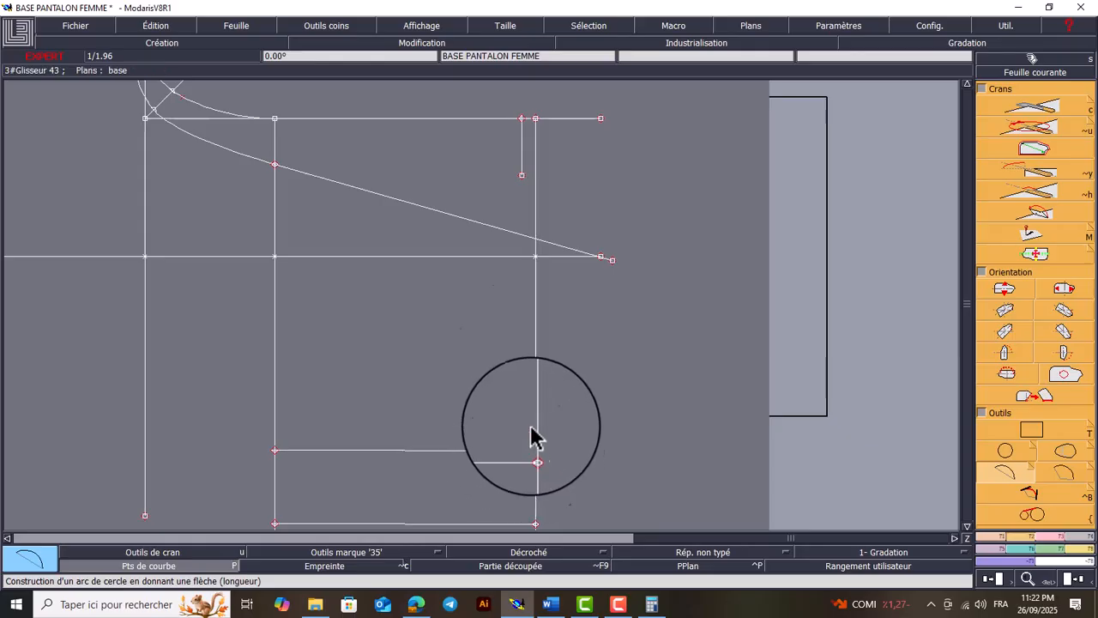
click(523, 177)
key(Return)
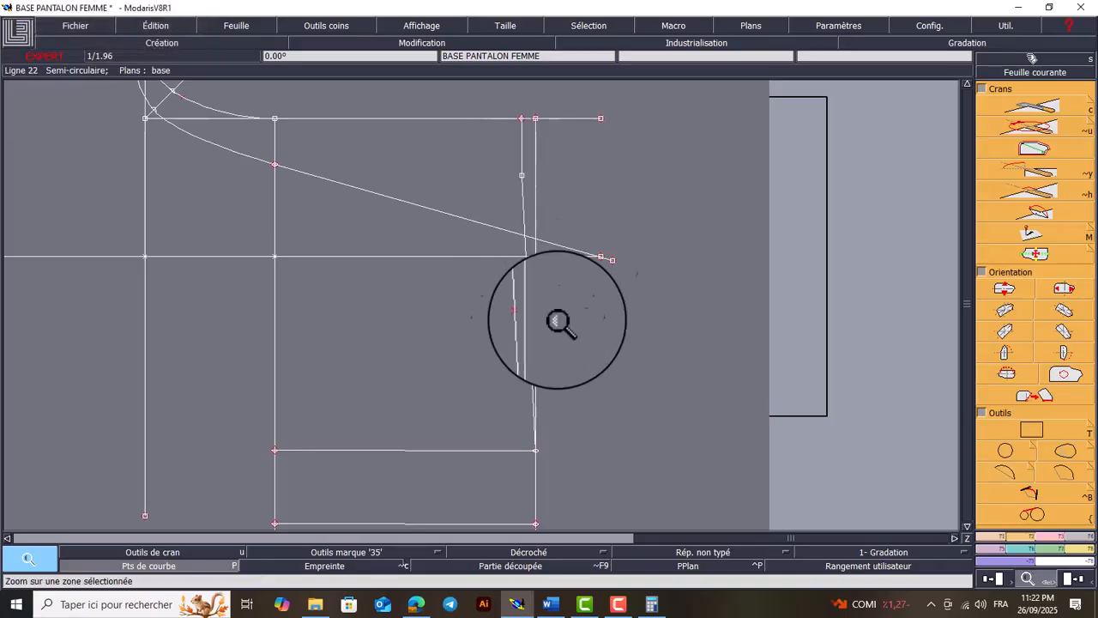
Move the midpoint of the new waist arc about 0.3 cm toward the hip line to curve it slightly
drag(611, 114, 433, 416)
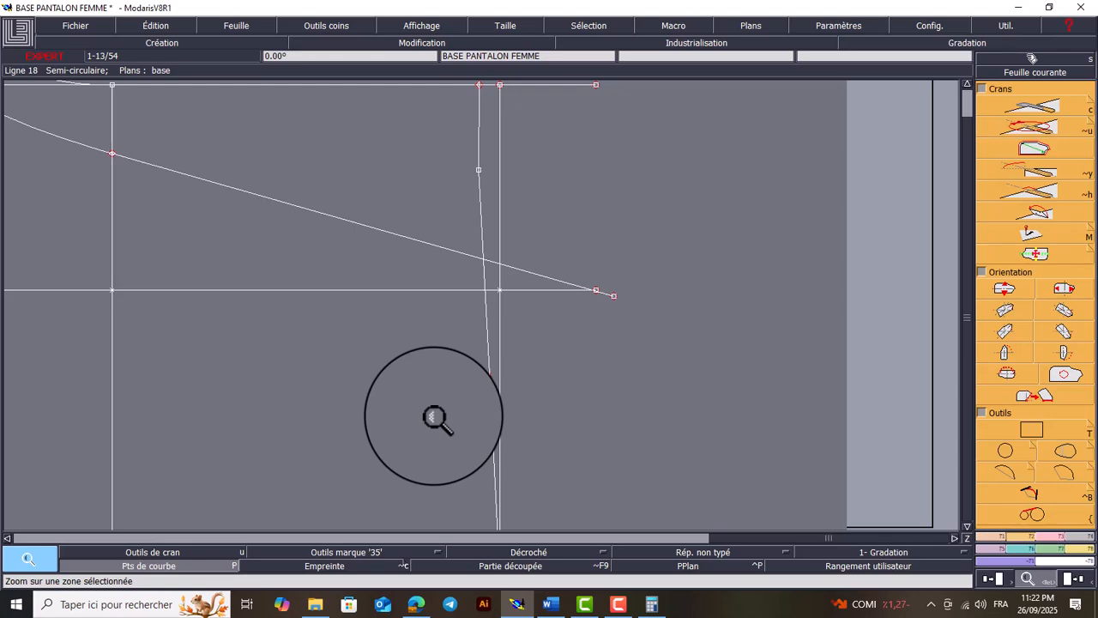
key(r)
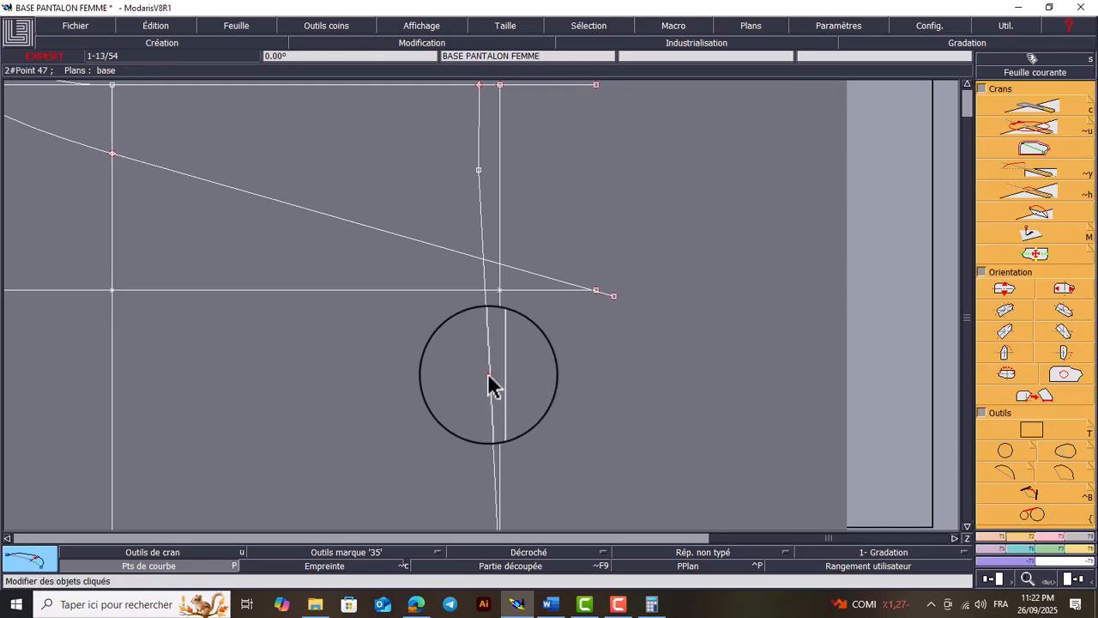
click(489, 374)
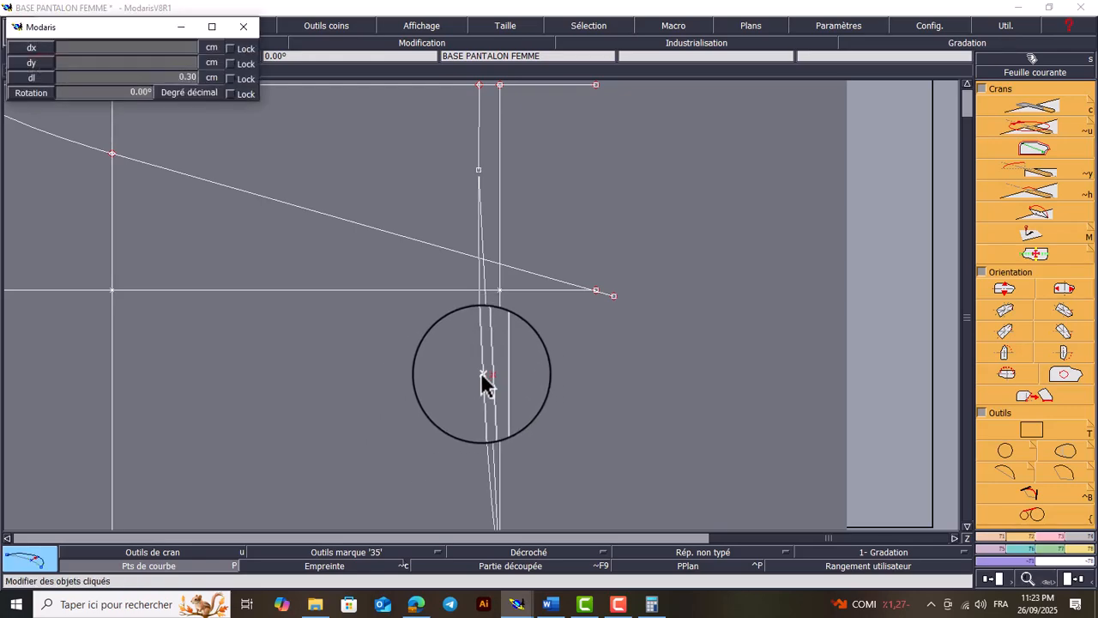
click(485, 374)
key(Home)
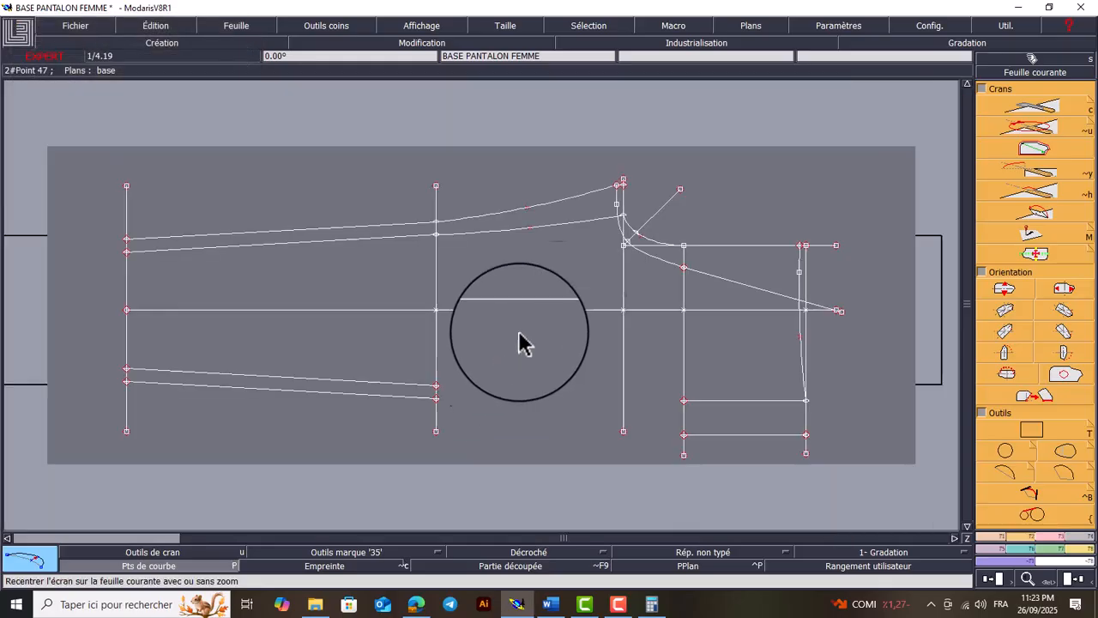
Merge the short waist line and the arc at their common point with Fusion de courbes and delete the leftover junction point
key(Return)
drag(839, 223, 740, 353)
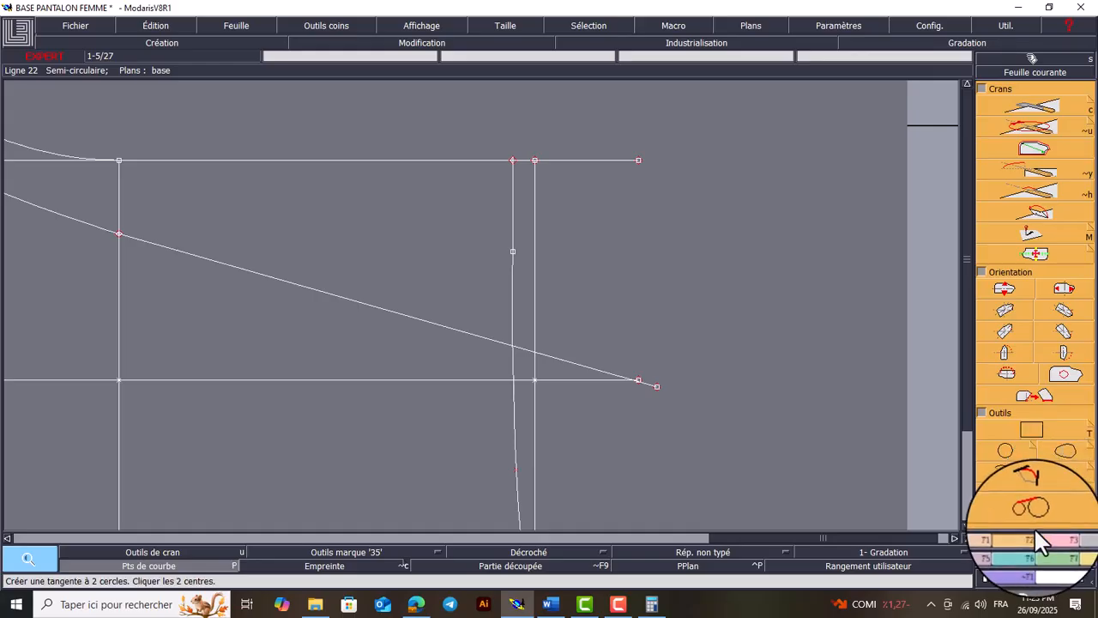
click(1055, 538)
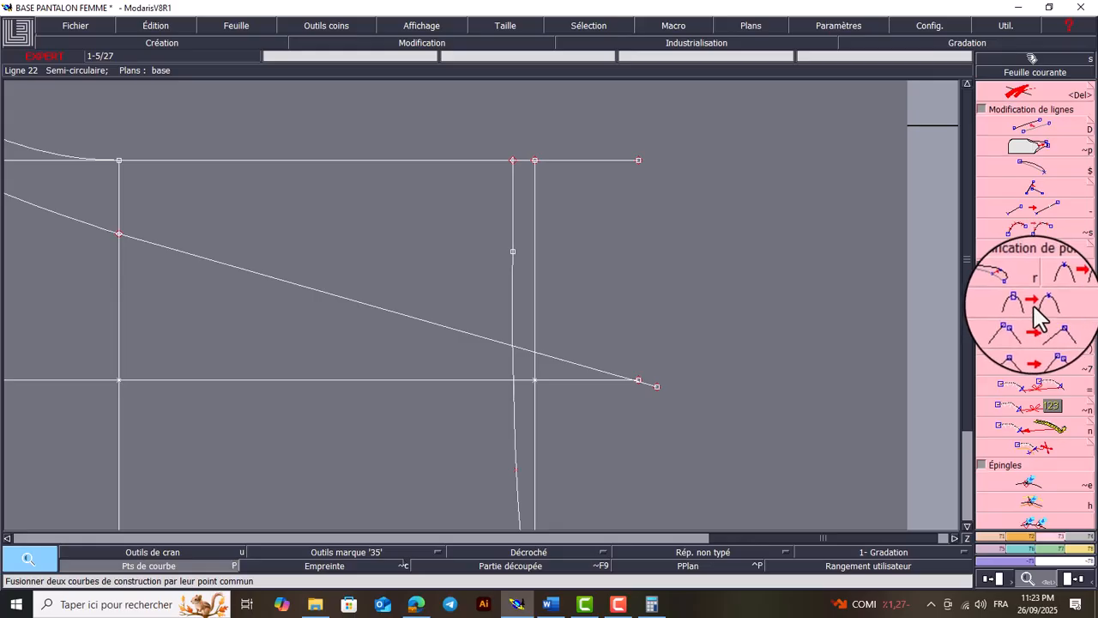
key(Tab)
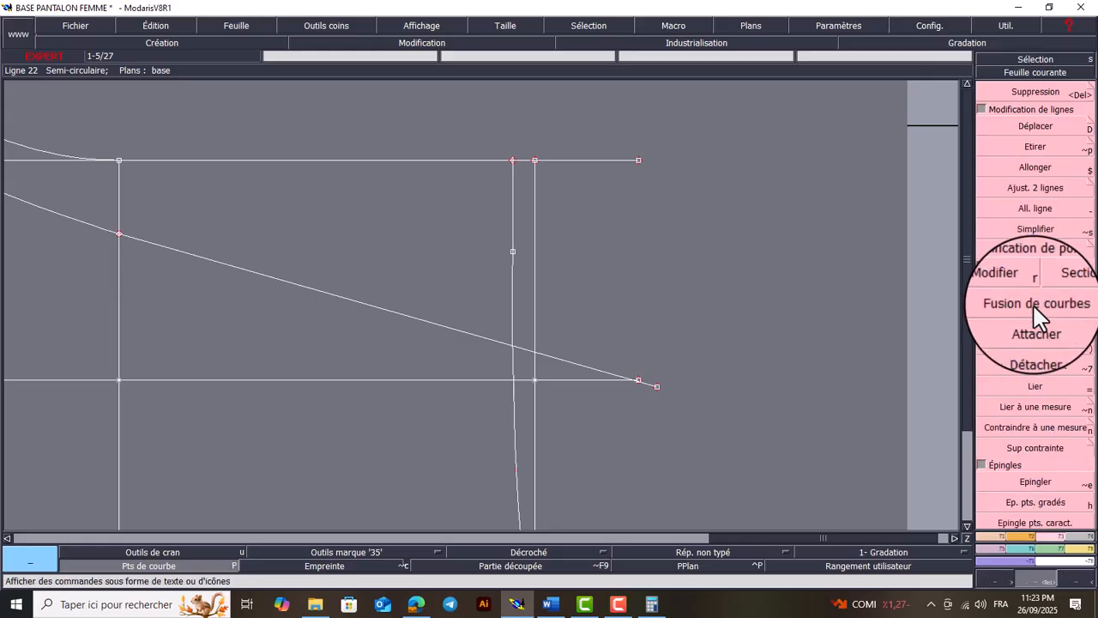
key(Tab)
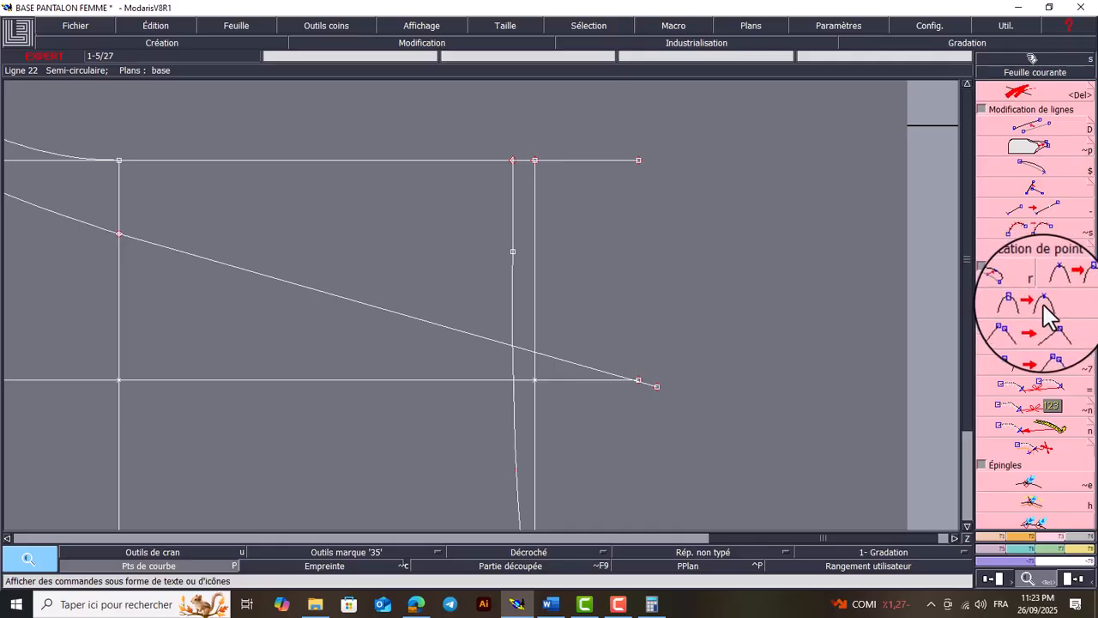
click(1048, 309)
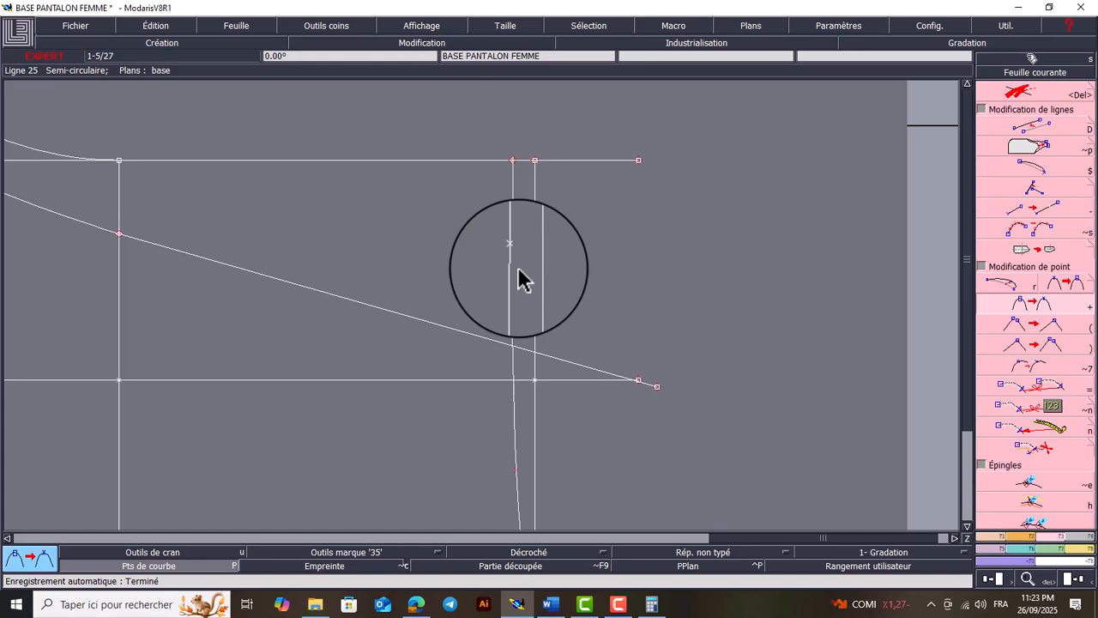
key(Delete)
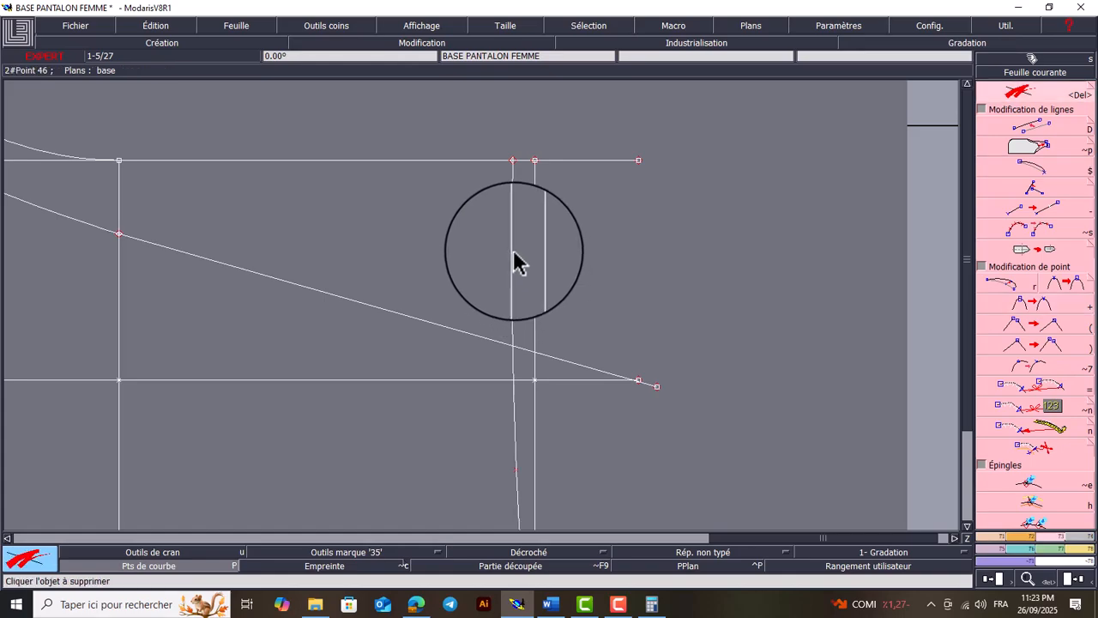
key(Home)
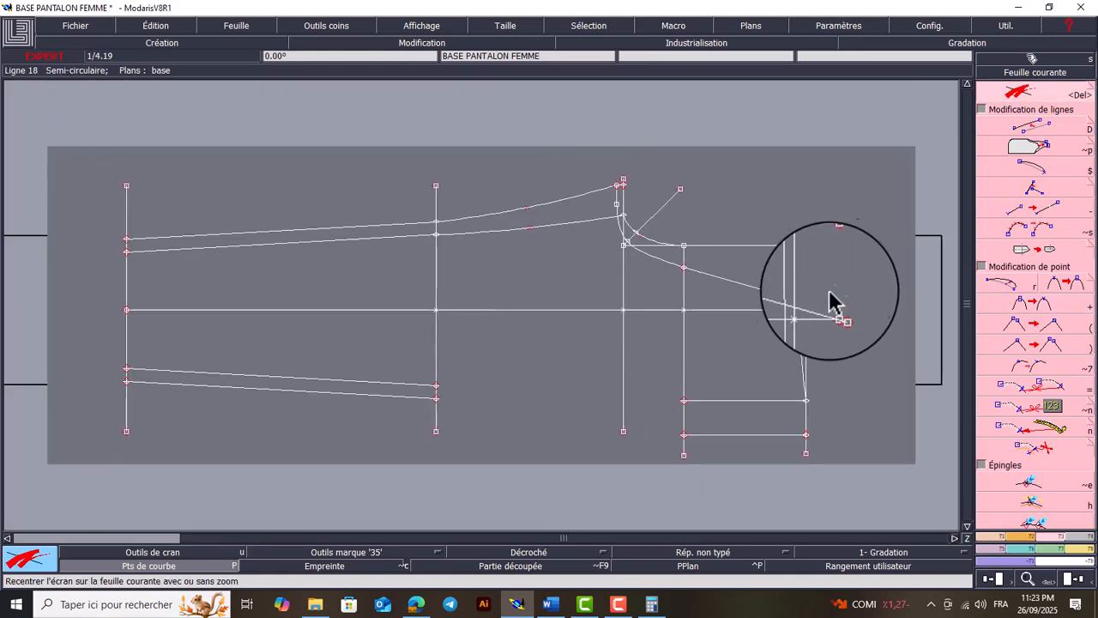
key(Return)
drag(857, 220, 614, 429)
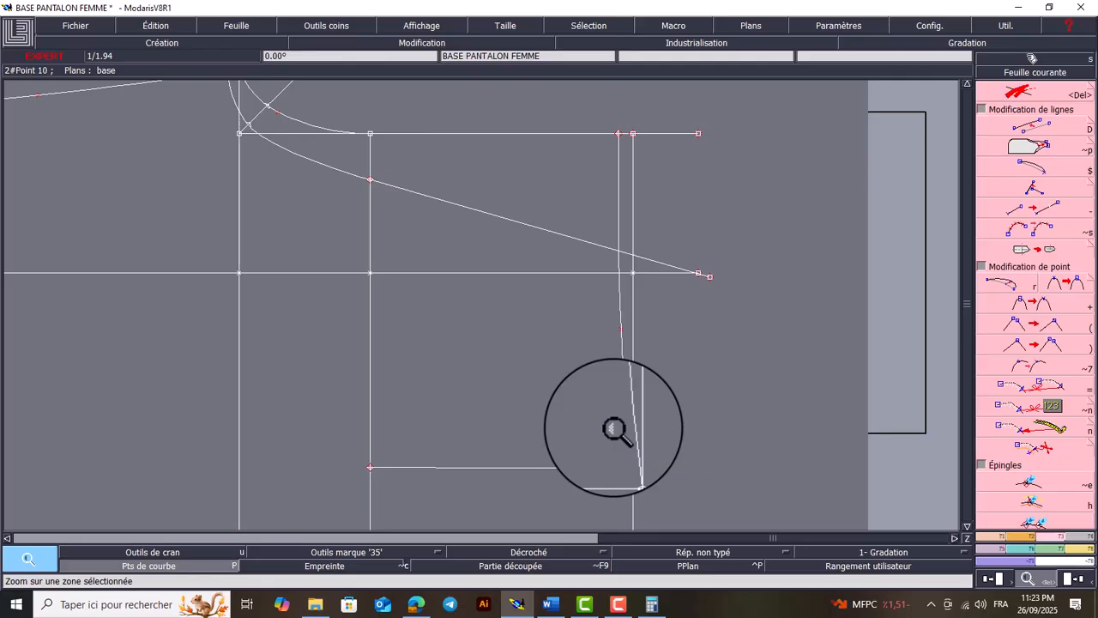
click(620, 603)
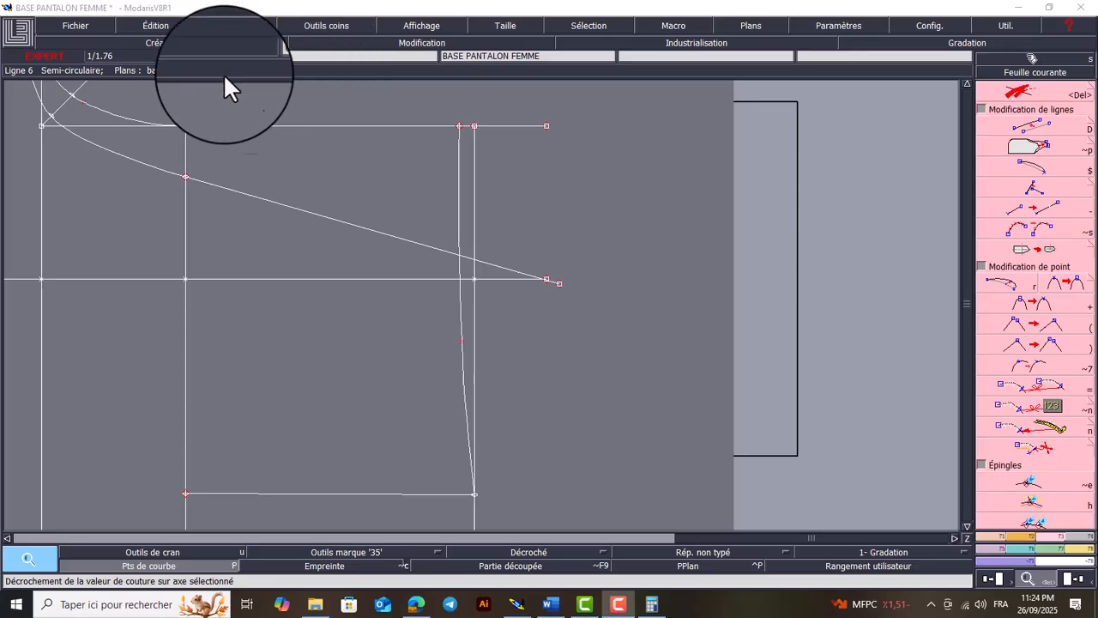
click(1009, 321)
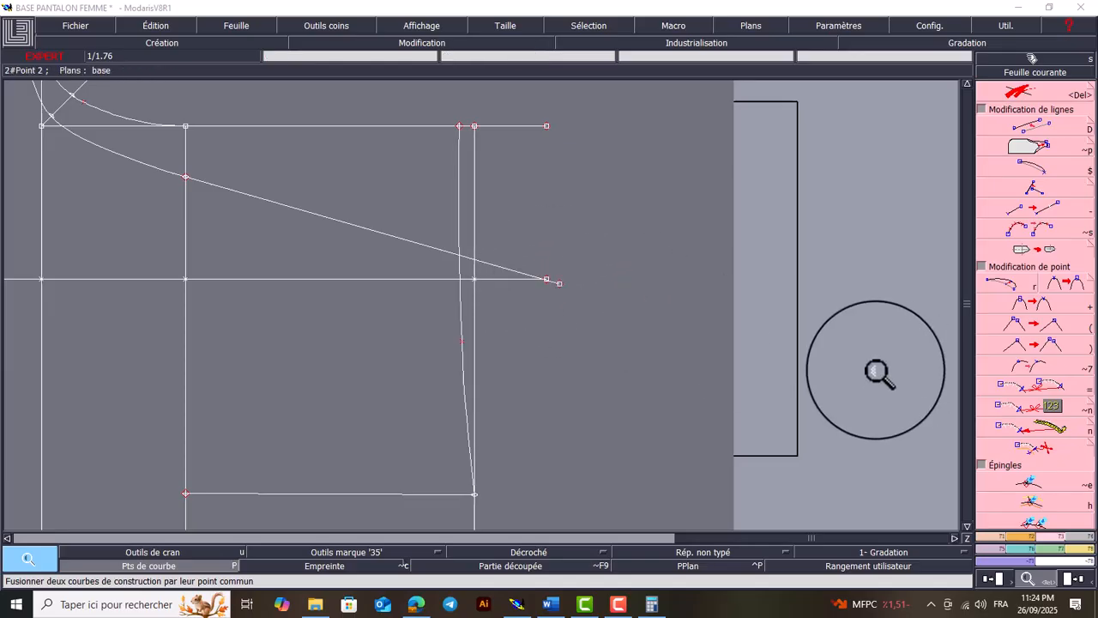
Shorten the centre grain line by moving its free end about 3.6 cm back toward the waist line
key(r)
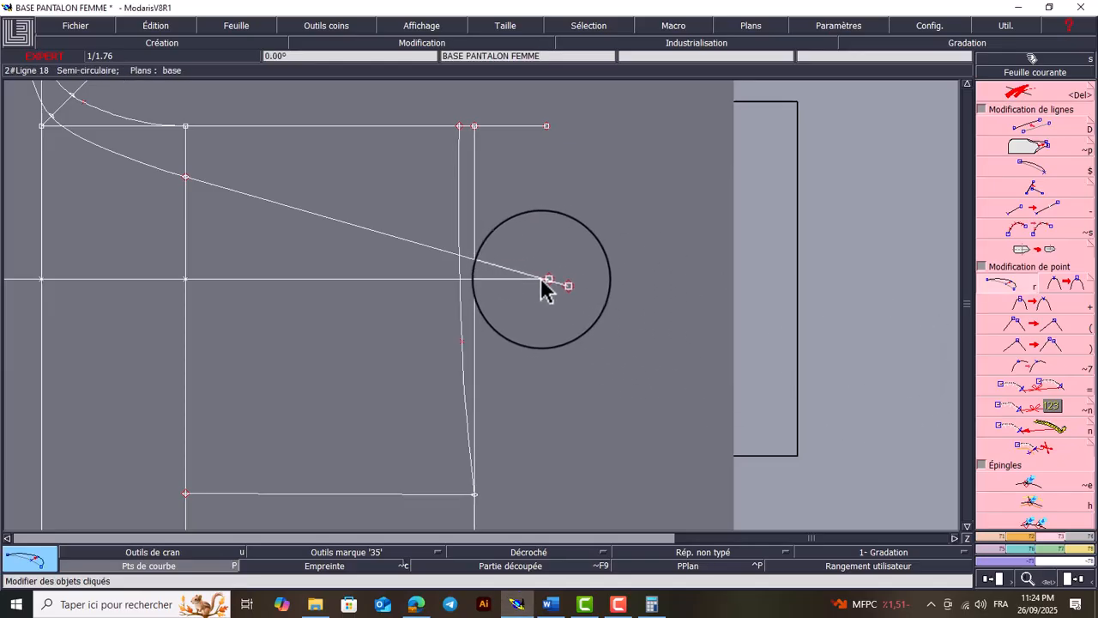
click(546, 279)
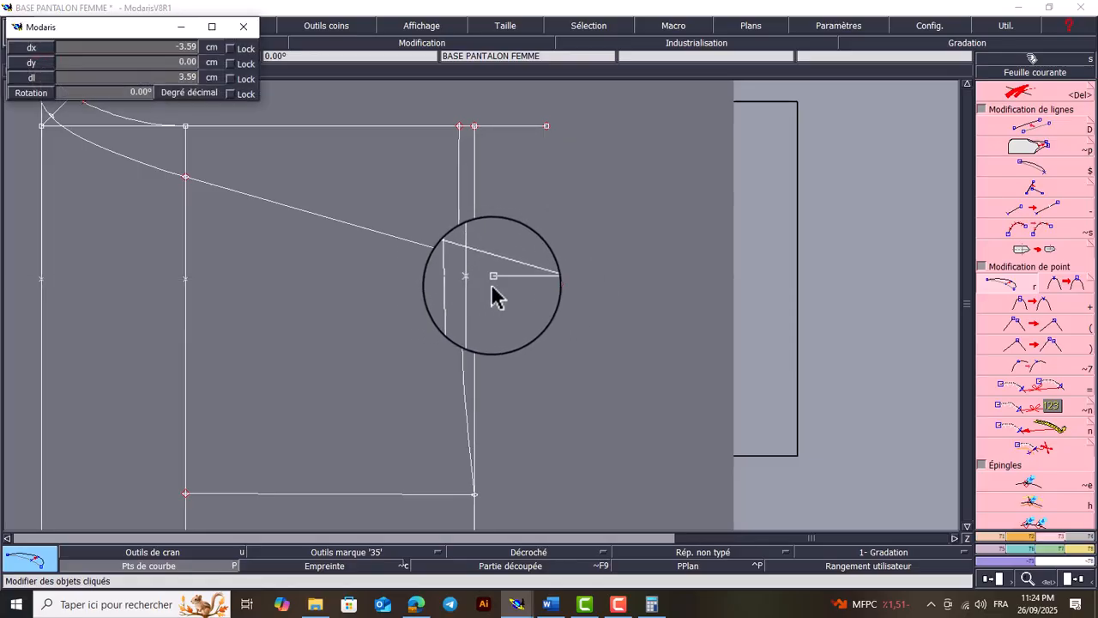
click(490, 294)
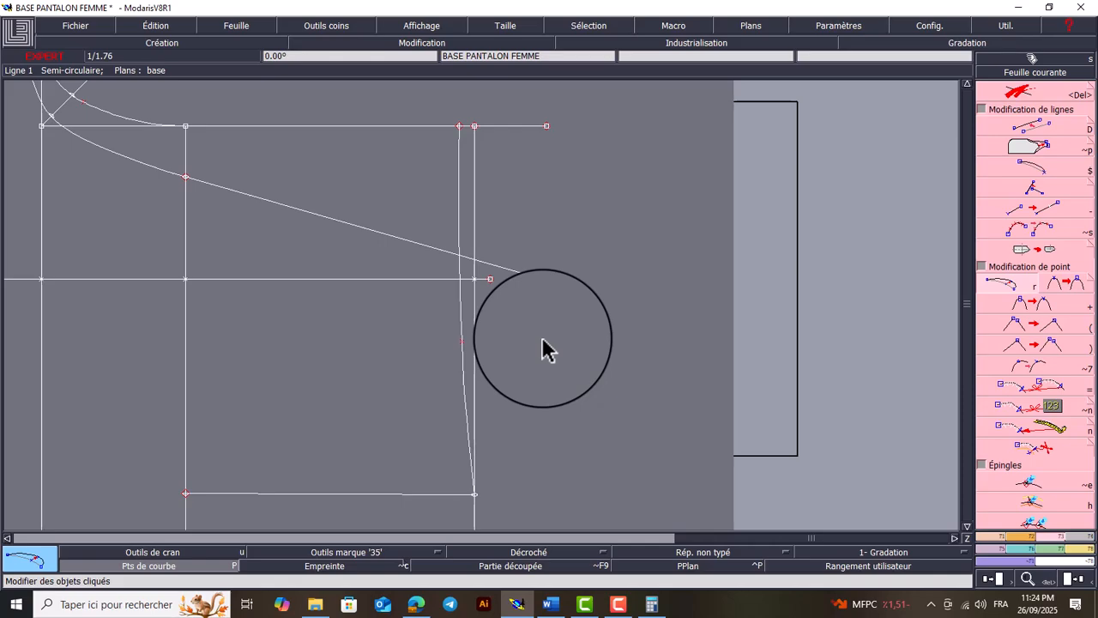
Create a parallel to the straight waist line at 2.8 cm on its outer side, away from the hip line
click(475, 234)
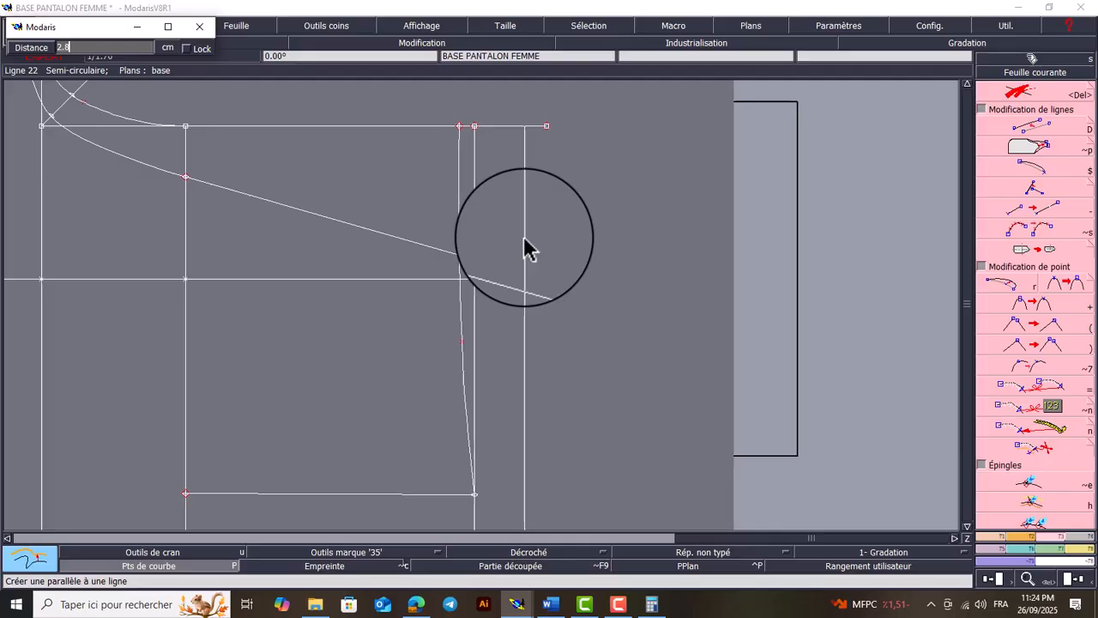
text(2.8)
key(Return)
key(Delete)
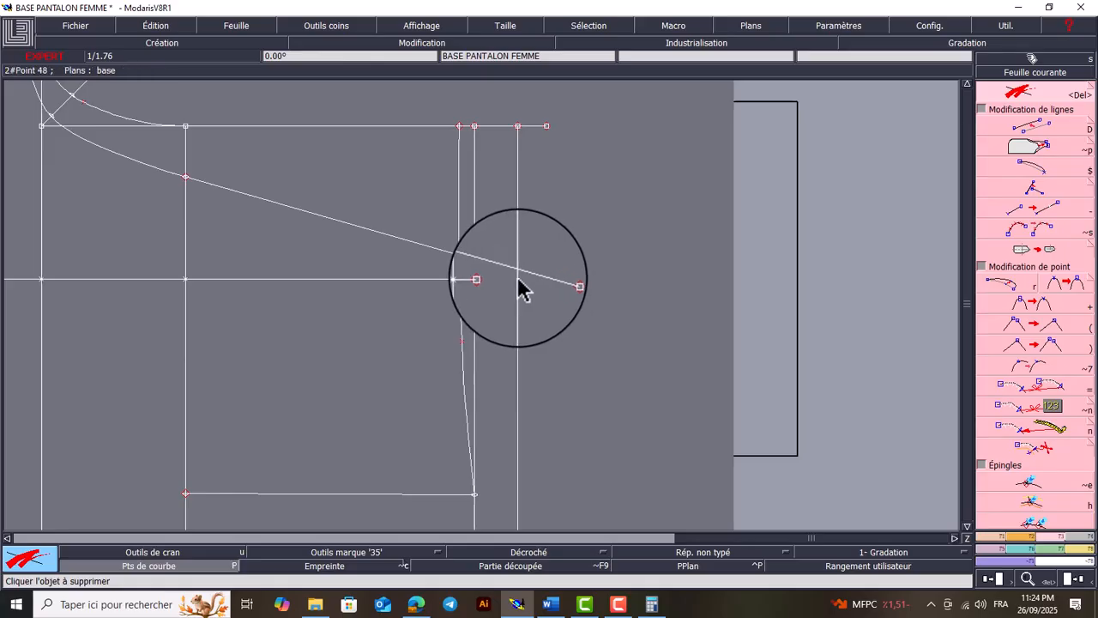
Adjust the back centre line by projection onto the 2.8 cm parallel, and delete the parallel with its leftover upper point
click(1043, 189)
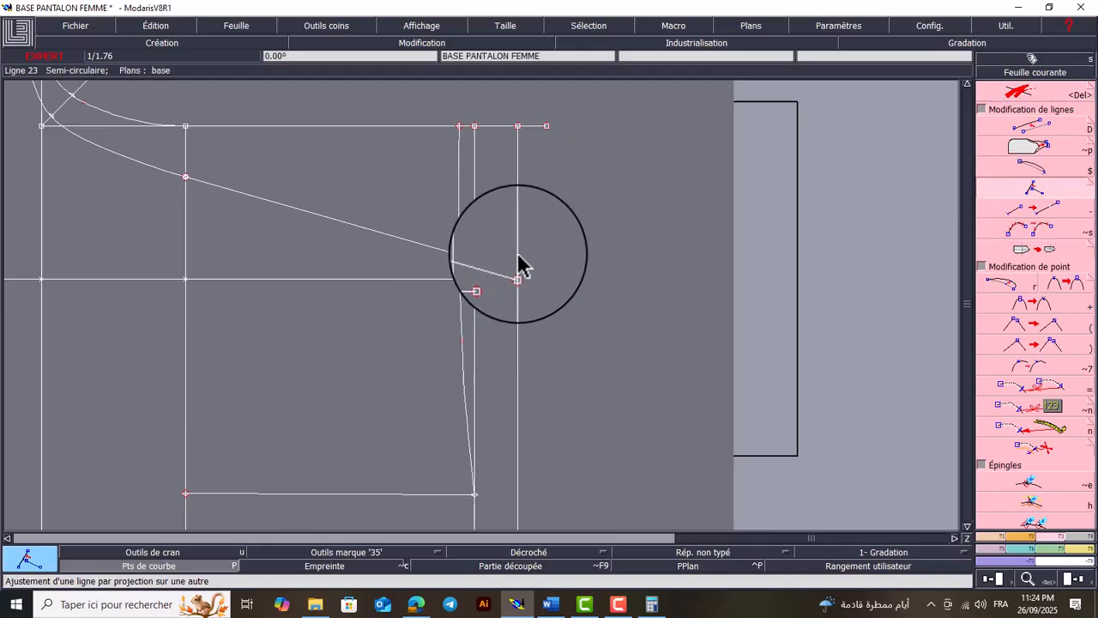
key(Delete)
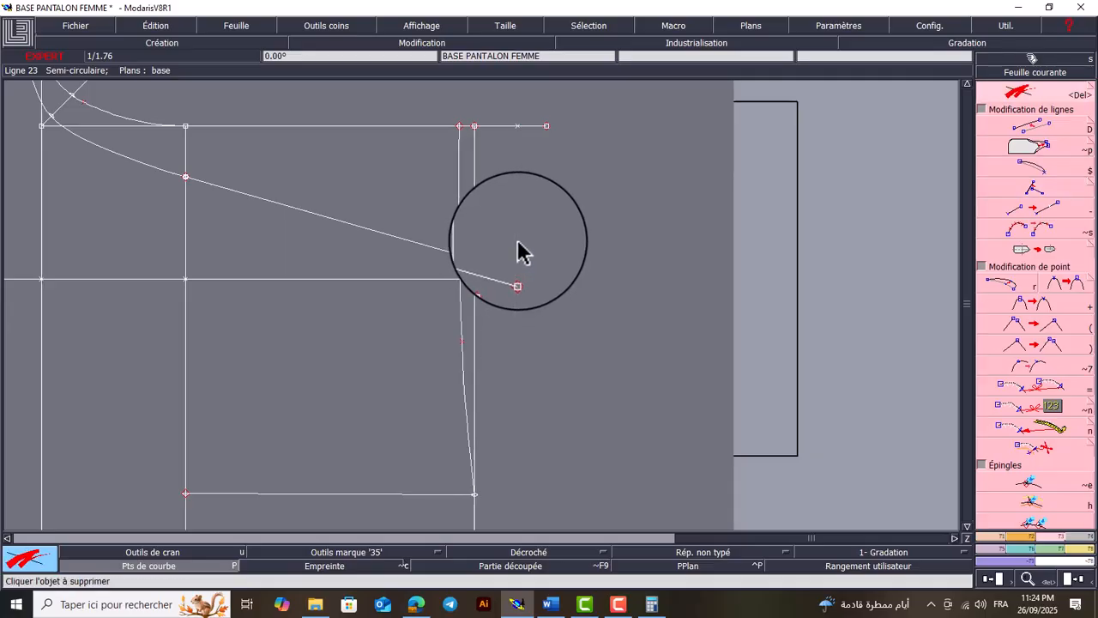
key(Home)
key(Return)
drag(858, 221, 762, 414)
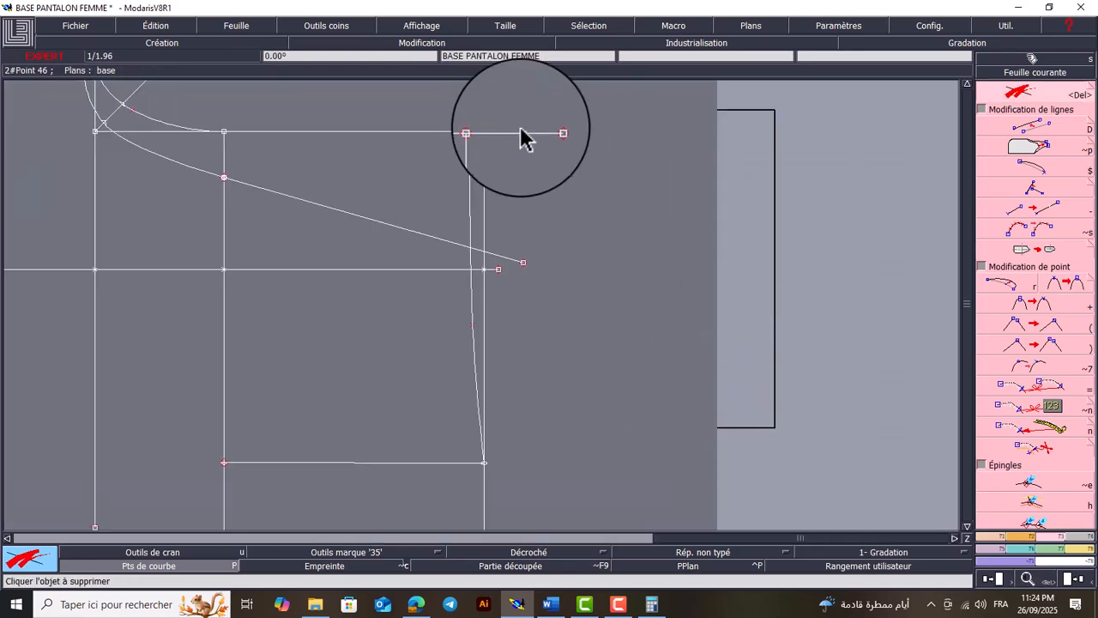
Draw a straight line about 20 cm long from the back centre line's free end to the back side line's waist endpoint
key(Home)
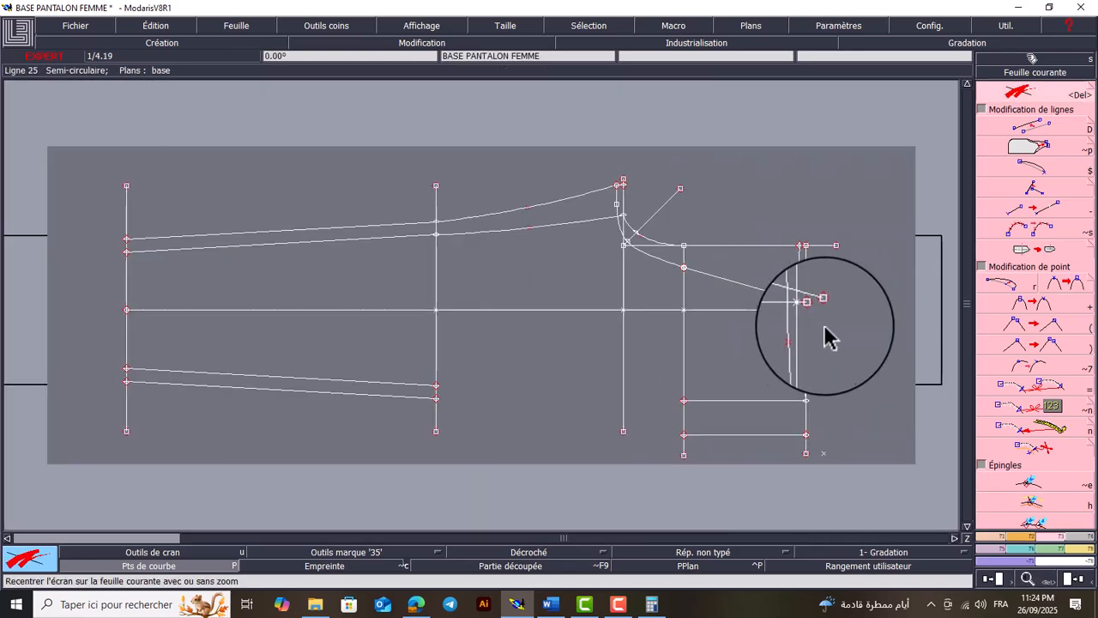
key(Return)
drag(815, 311, 709, 464)
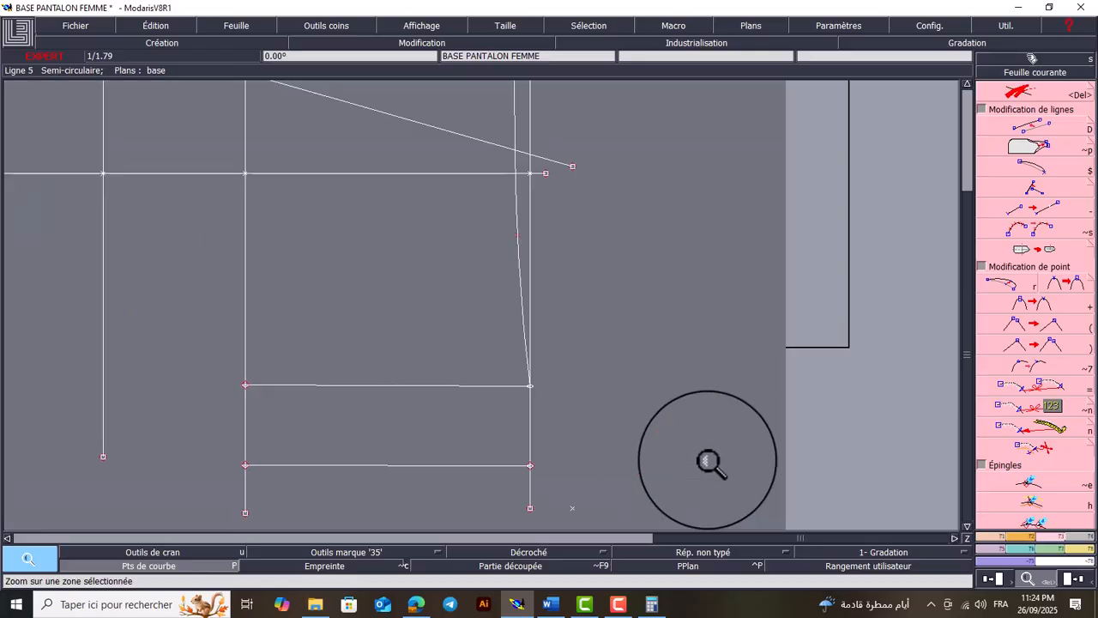
click(572, 165)
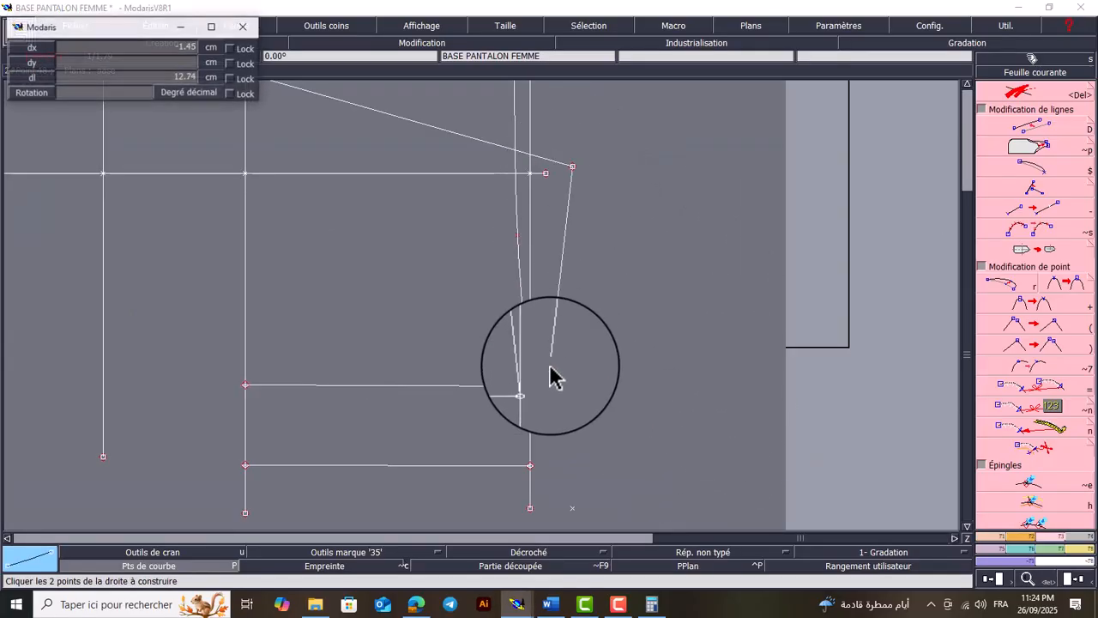
click(530, 466)
Delete the leftover construction point beyond the side line and the straight back waist line
key(Delete)
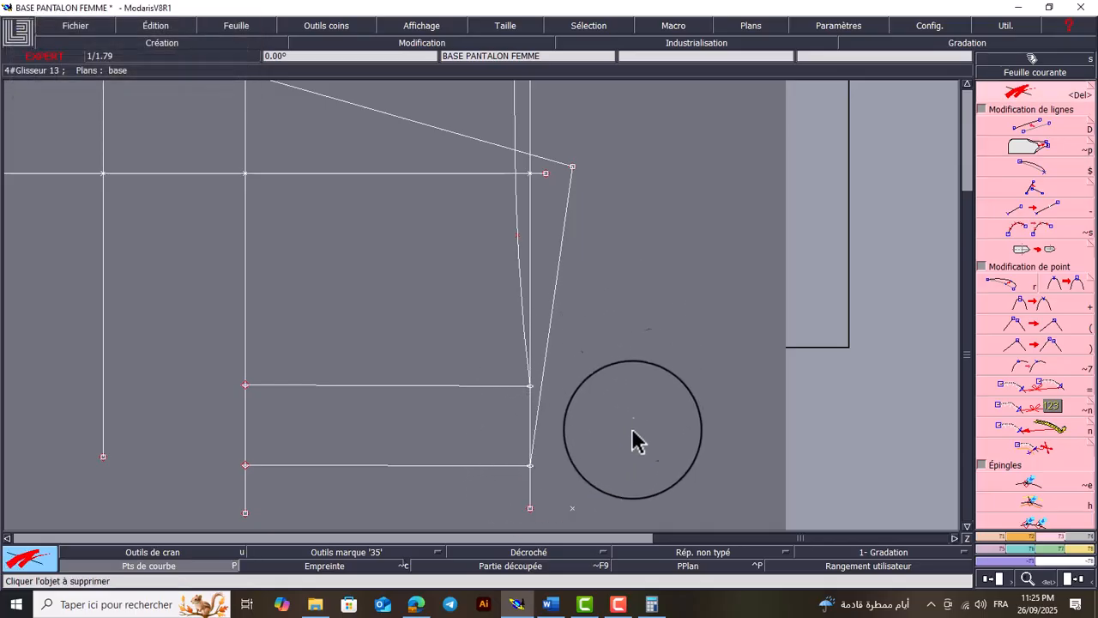
key(Home)
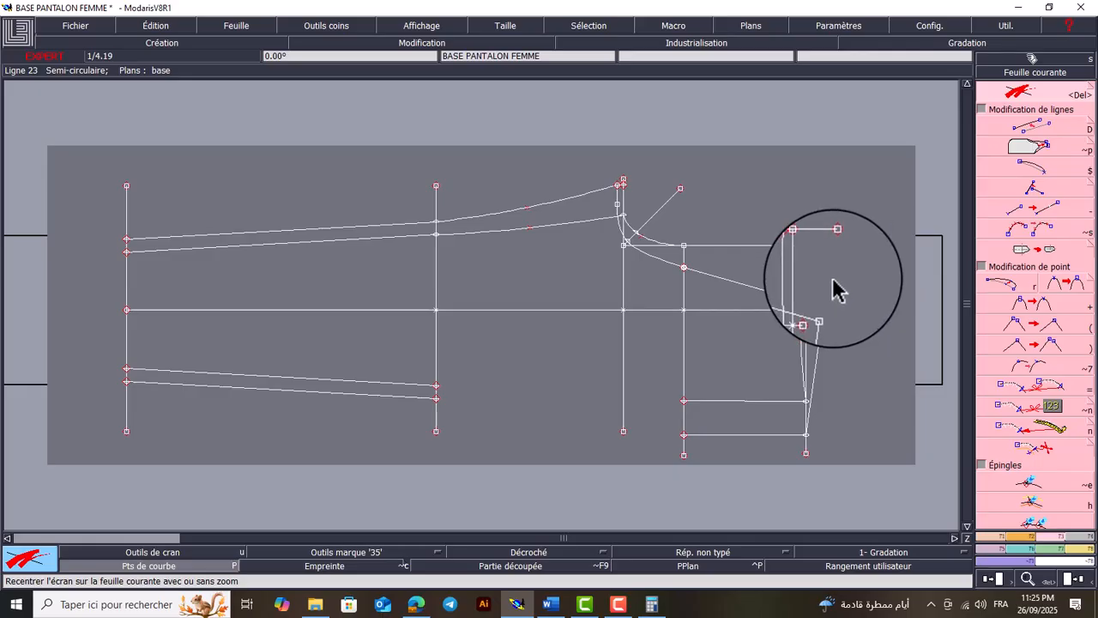
key(Return)
drag(864, 217, 721, 471)
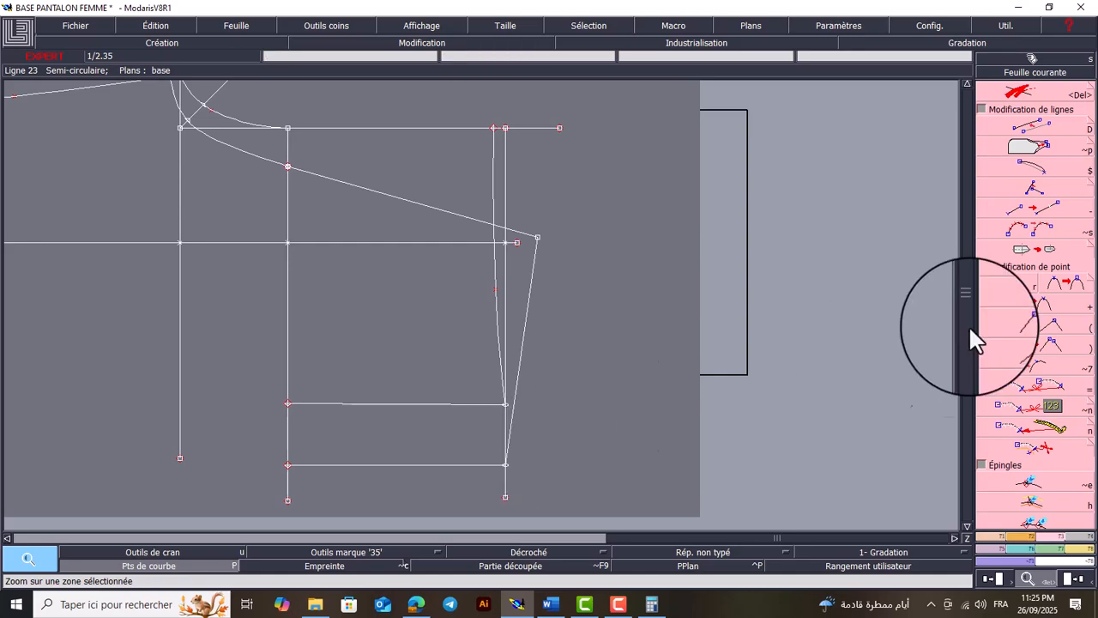
key(Delete)
click(523, 328)
Construct an arc by flèche from the back centre line's end to the back side line's waist endpoint
click(1022, 536)
click(1005, 472)
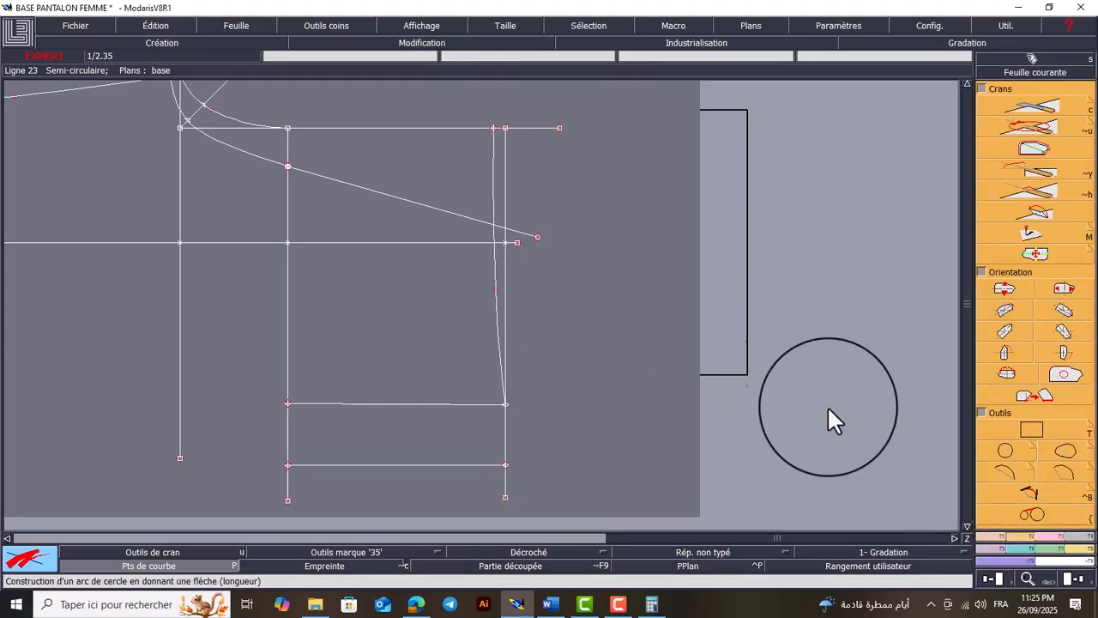
click(538, 239)
click(505, 468)
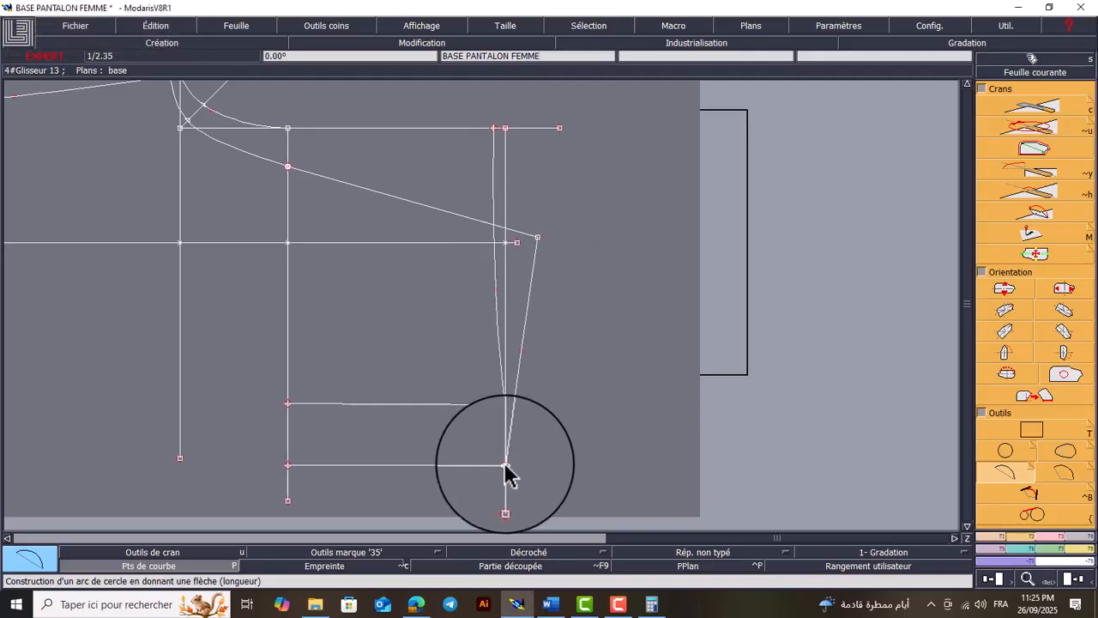
Move the midpoint of the back waist arc about 0.4 cm toward the hip line to curve it slightly
key(r)
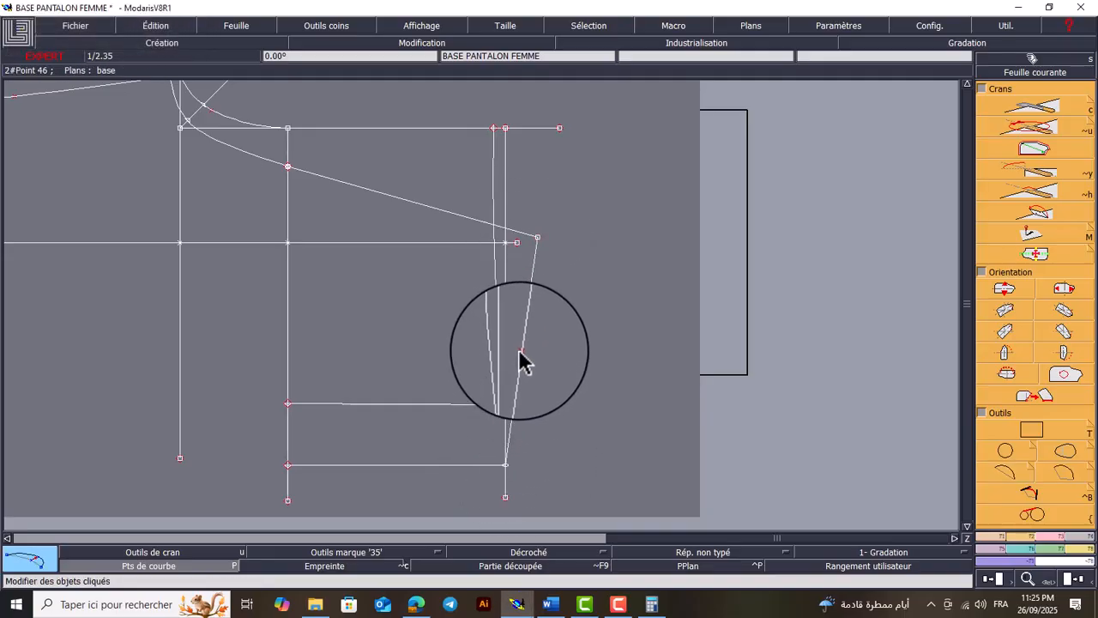
click(521, 350)
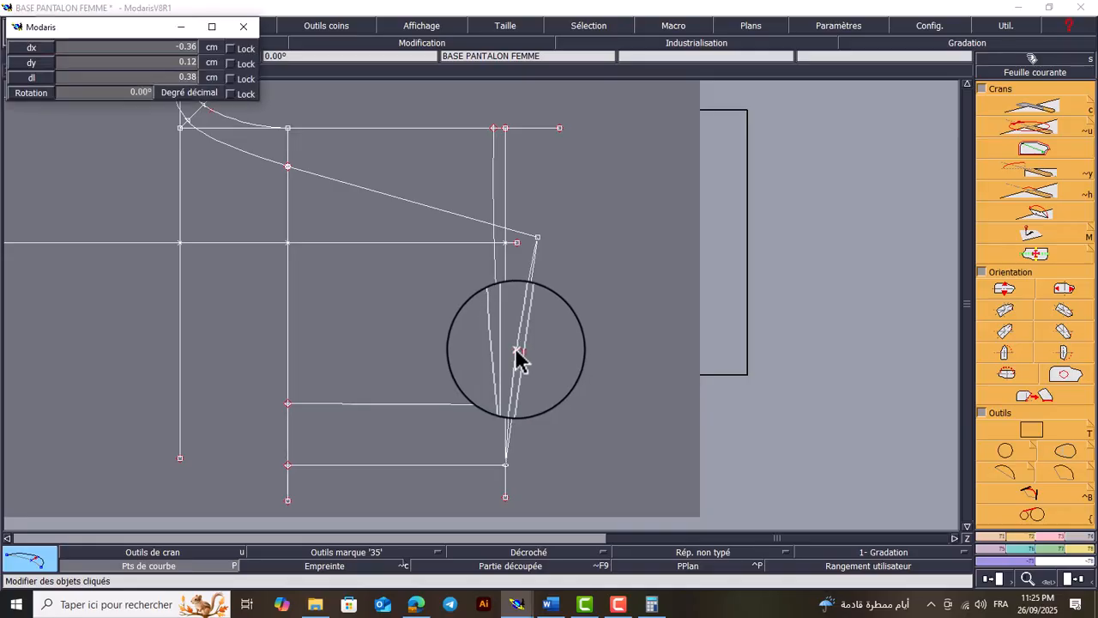
click(513, 240)
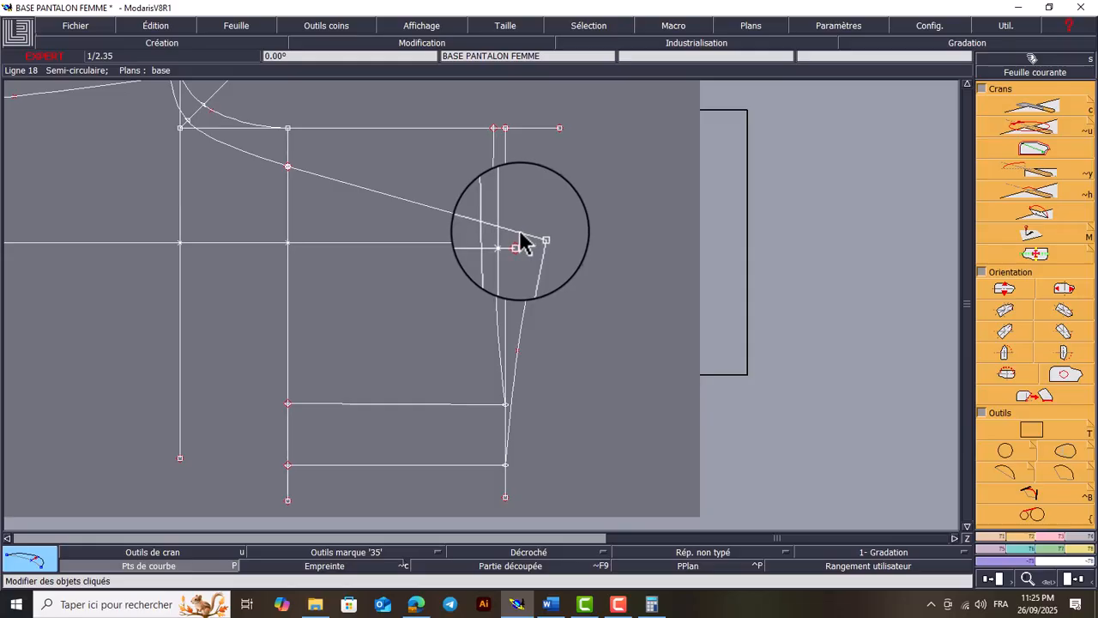
Measure the lengths of the front and back waist curves with dynamic measures displayed on the pattern
key(l)
click(503, 130)
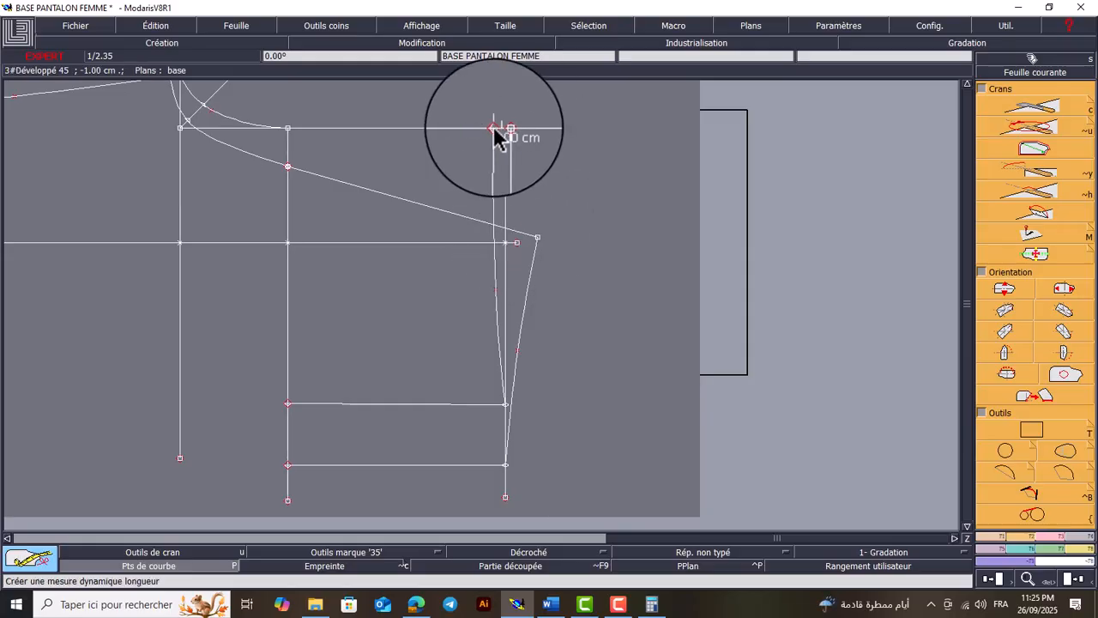
click(504, 405)
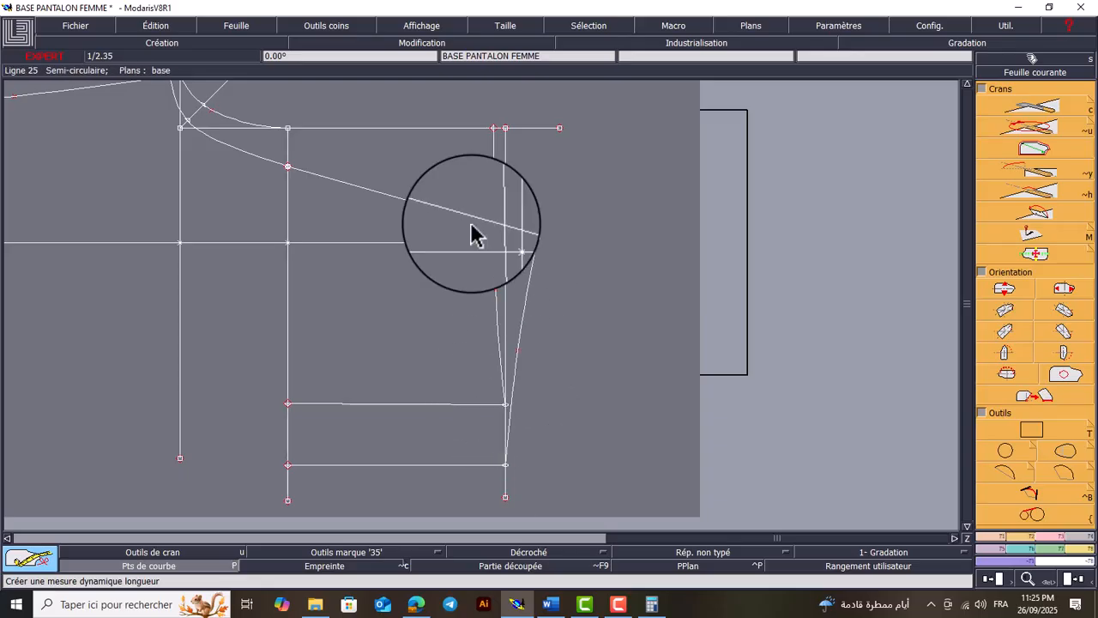
click(417, 24)
click(424, 153)
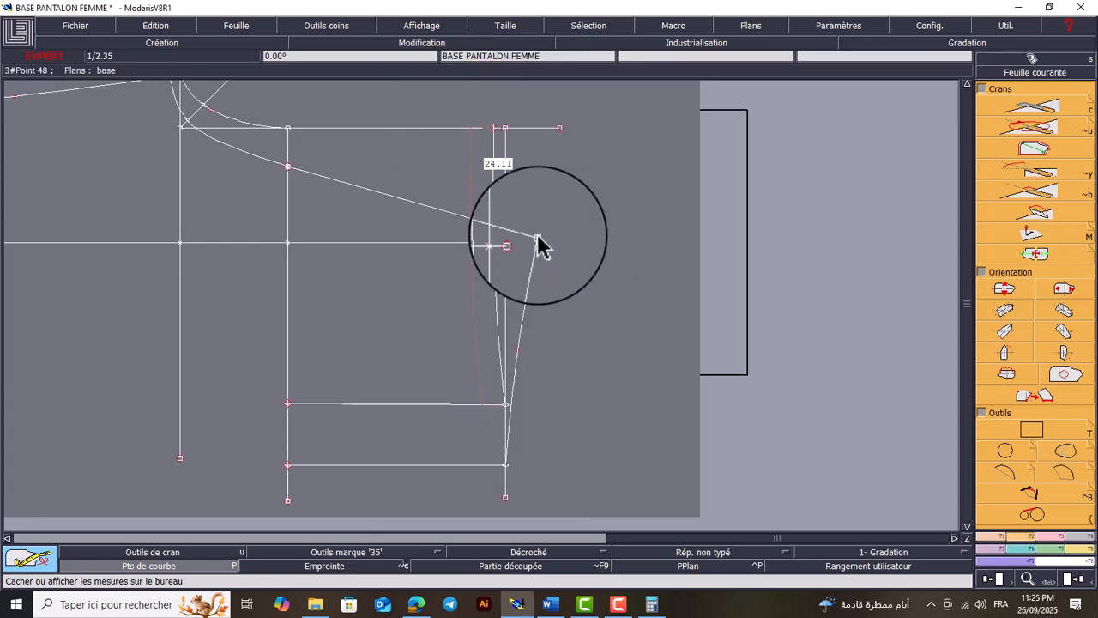
drag(539, 243, 508, 476)
click(506, 466)
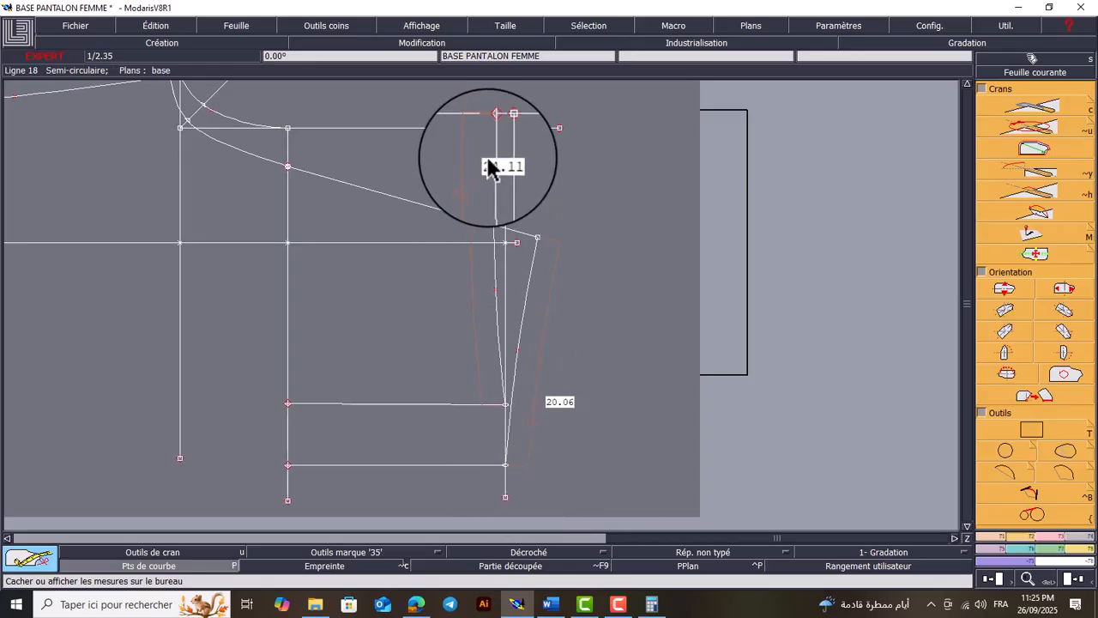
Switch to the Word document and start a new line reading "VR =" below the back hip width
click(550, 604)
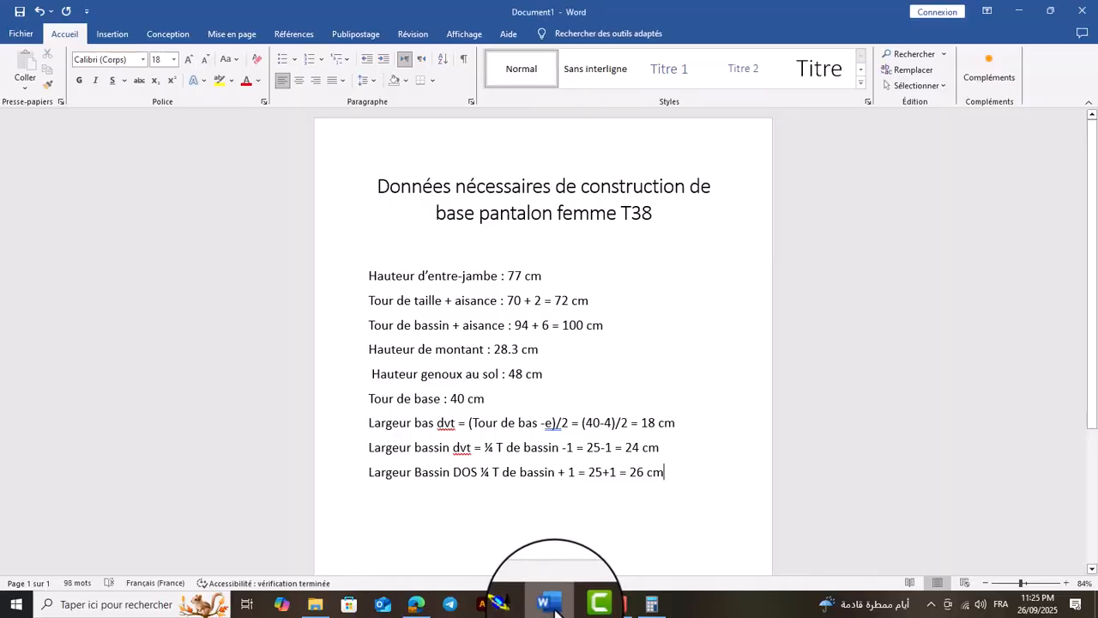
key(Return)
text(VR)
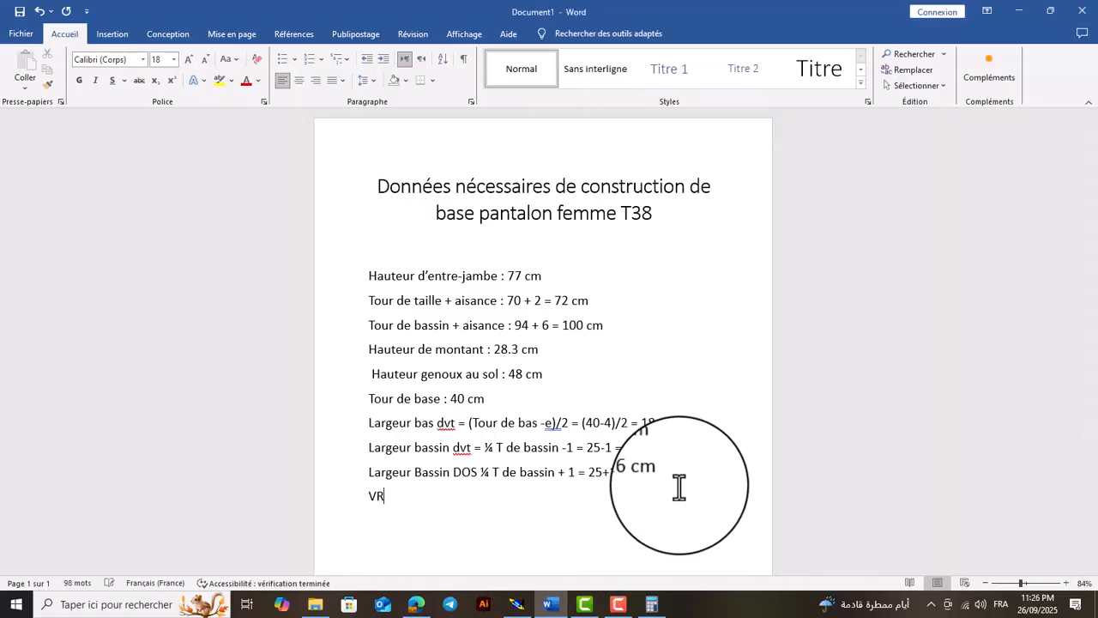
text( =)
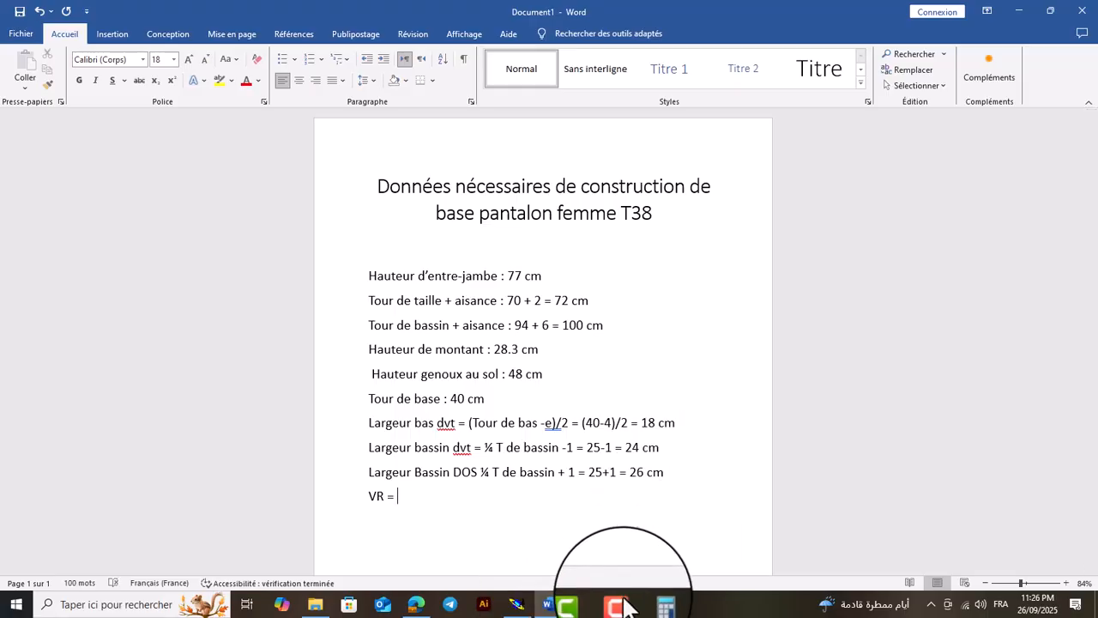
Check the two waist measures in Modaris, return to Word and enter "(24+20)" after "VR ="
click(513, 604)
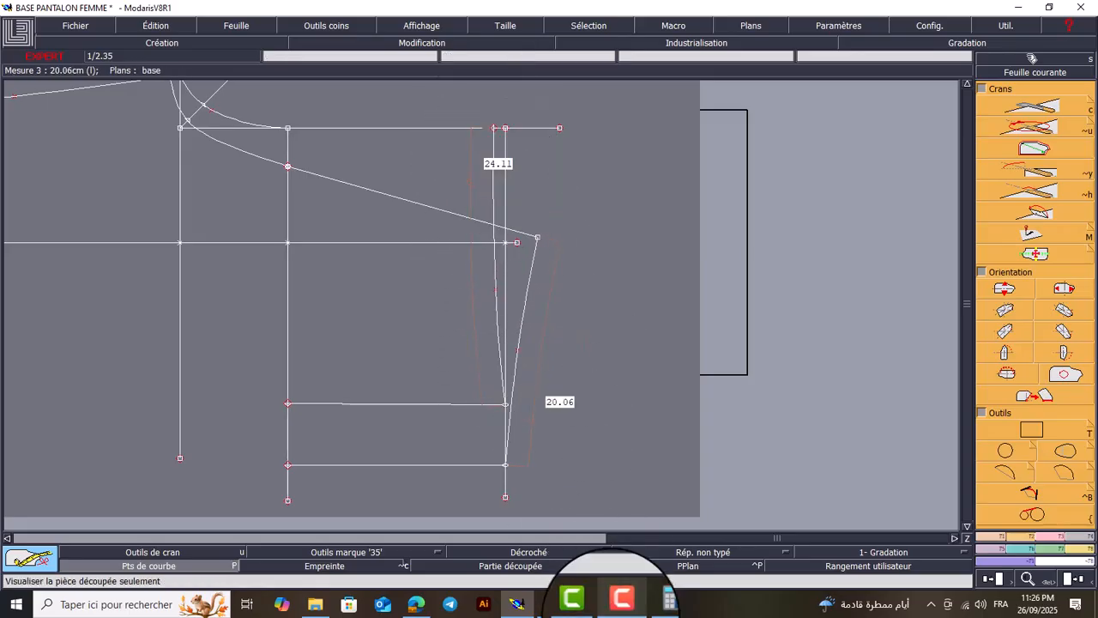
click(550, 604)
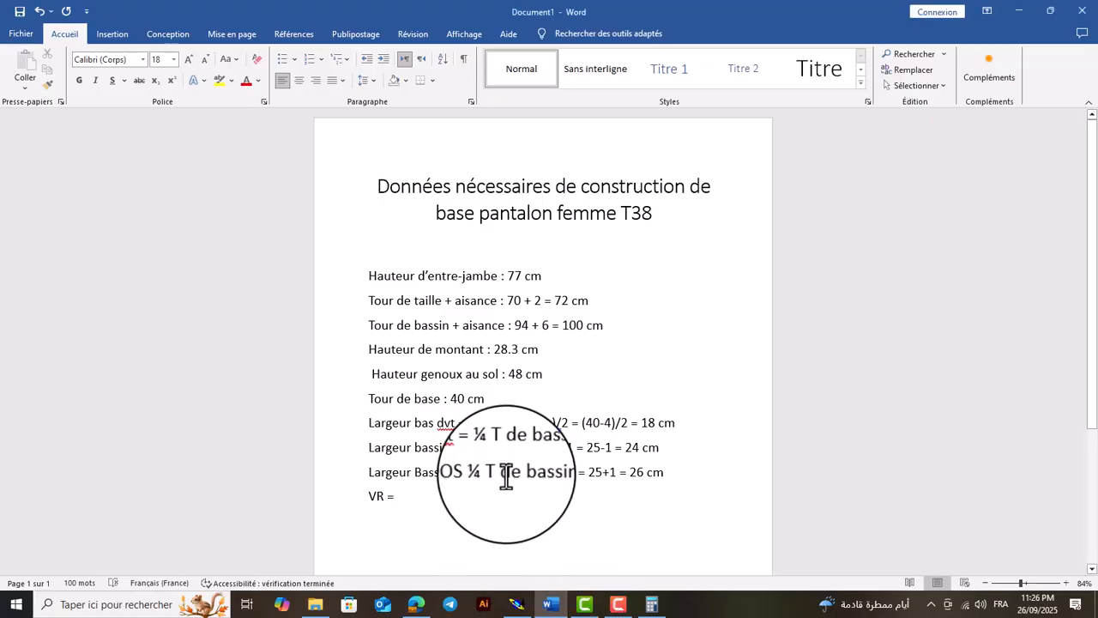
text(24+20)
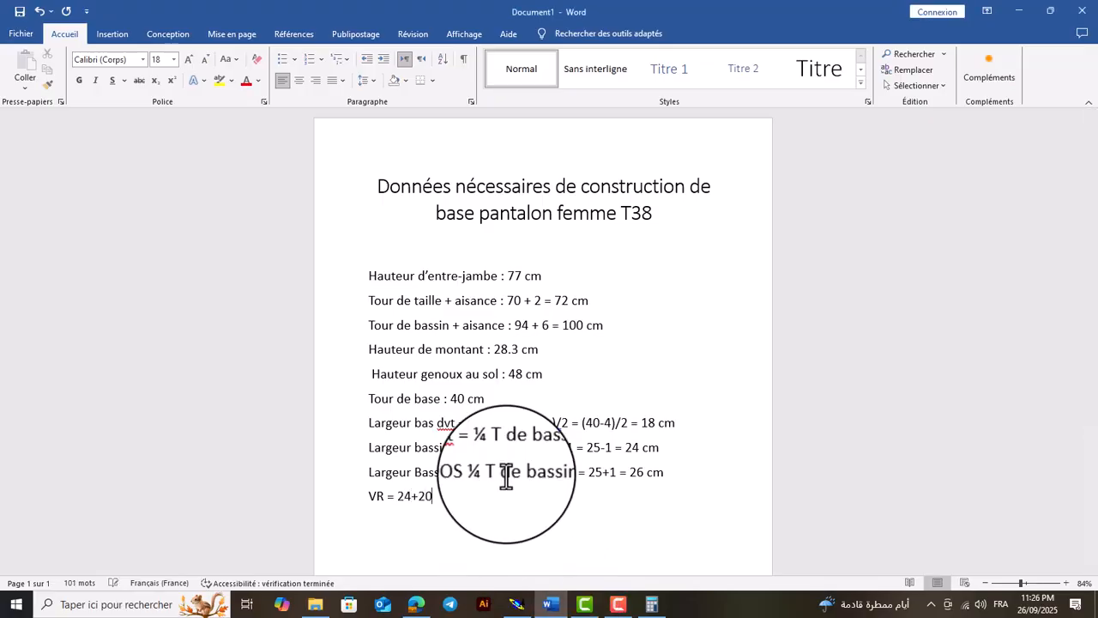
click(396, 498)
text(()
click(436, 498)
text())
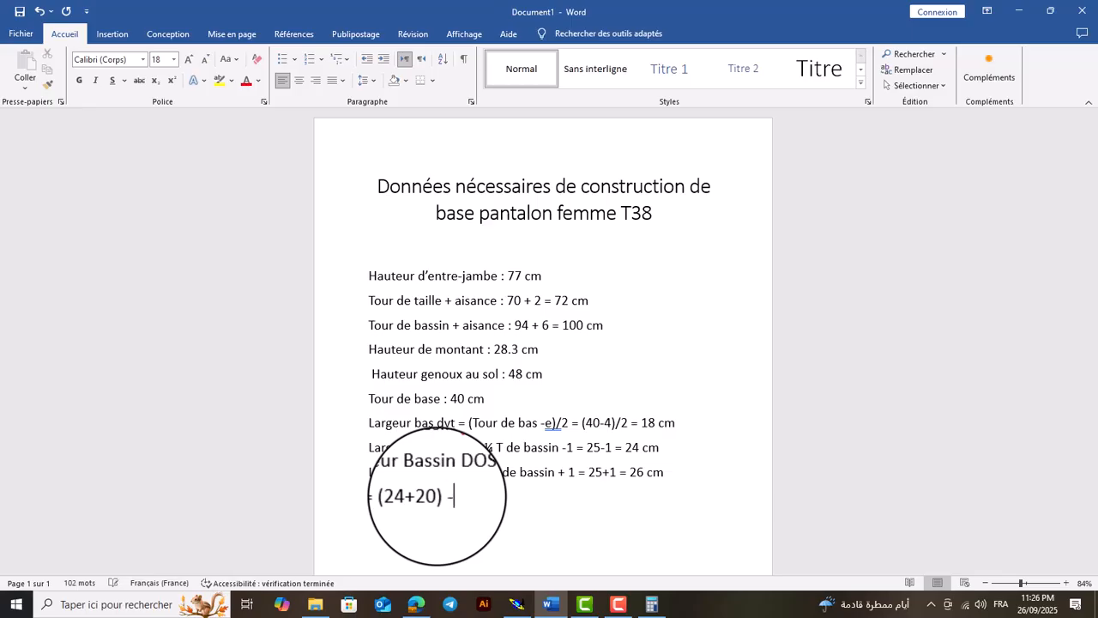
text( -1/2 T de)
text( taille)
text( =)
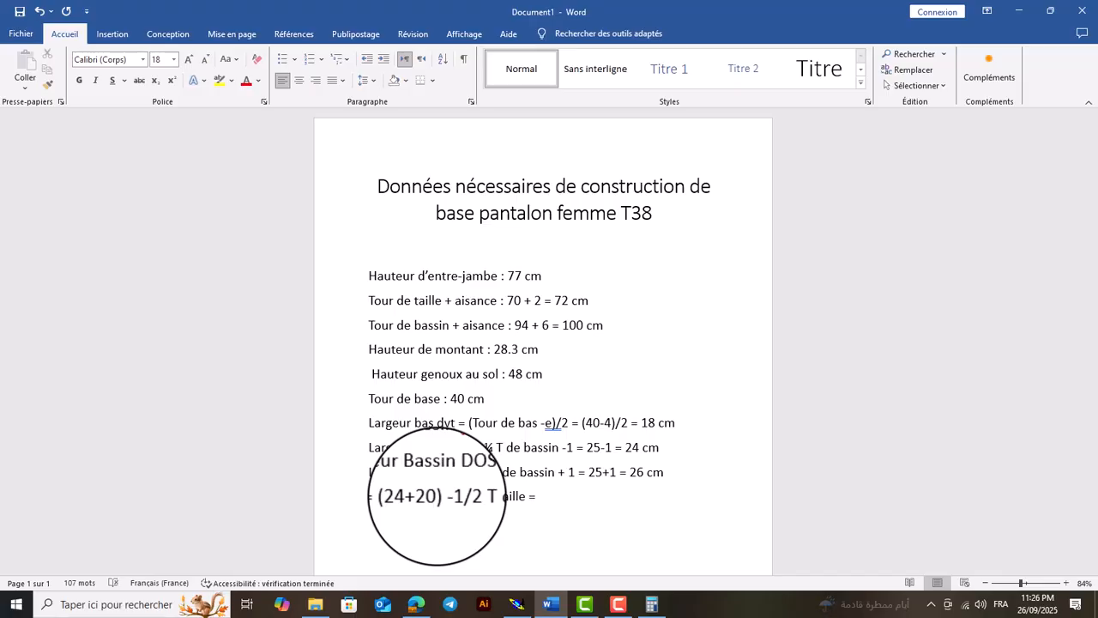
Add a second calculation line below the VR formula reading "= 44 – (72/2)"
text(44 -)
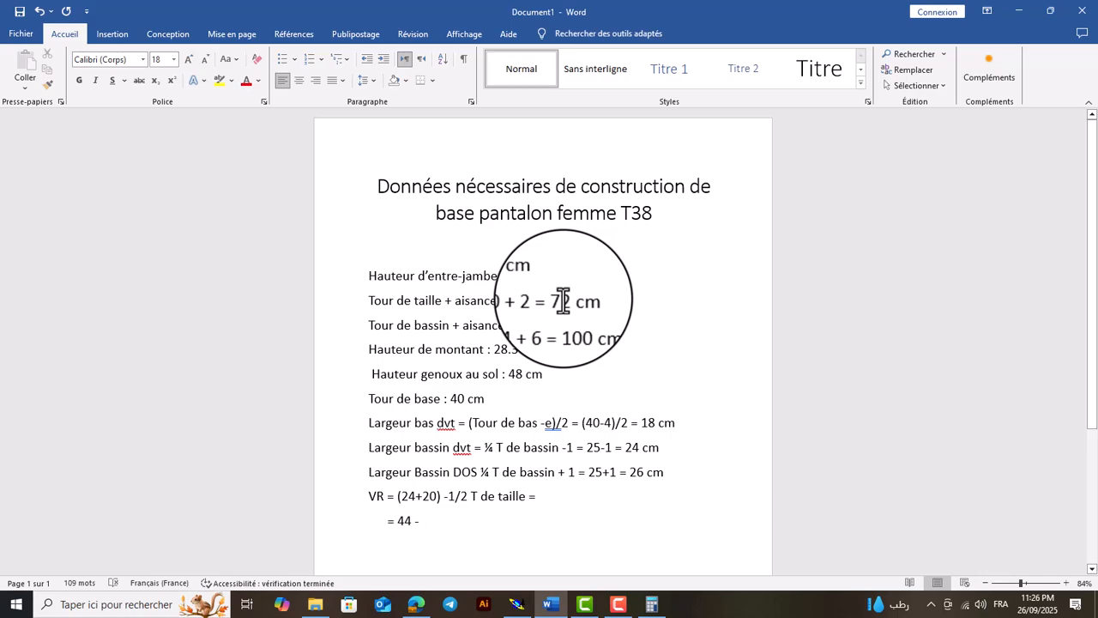
text(72/)
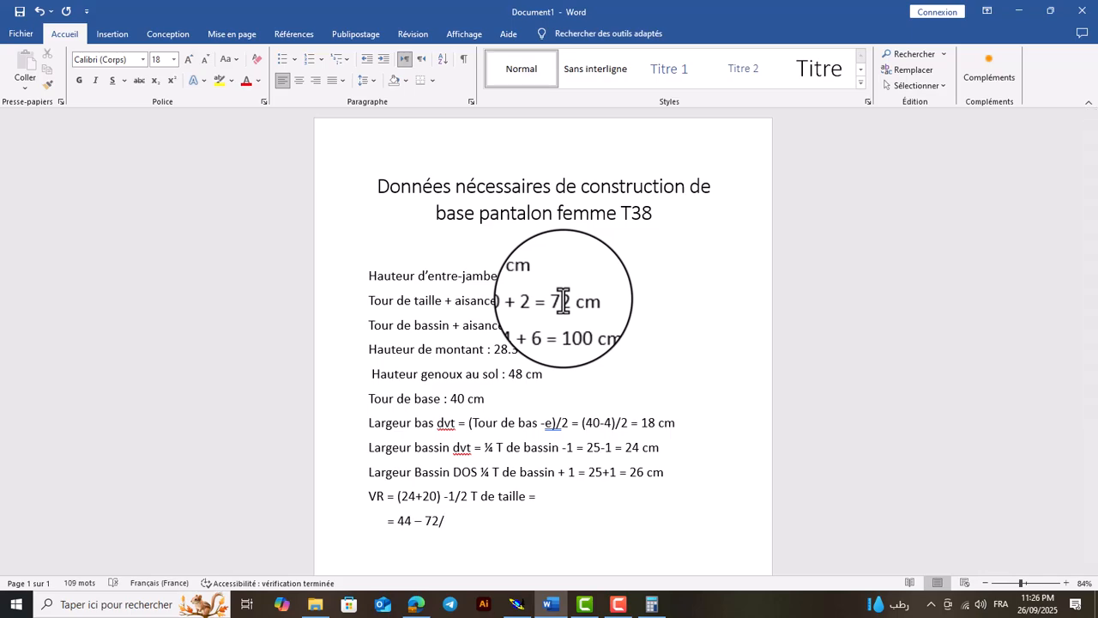
text(2)
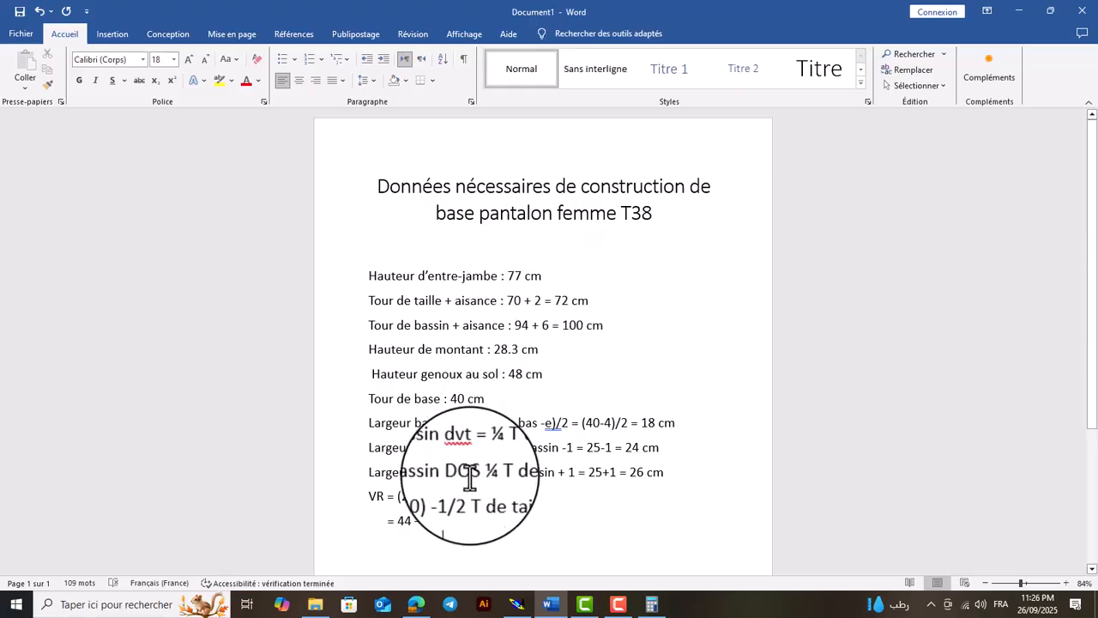
click(425, 519)
text((72/2)
click(459, 521)
text())
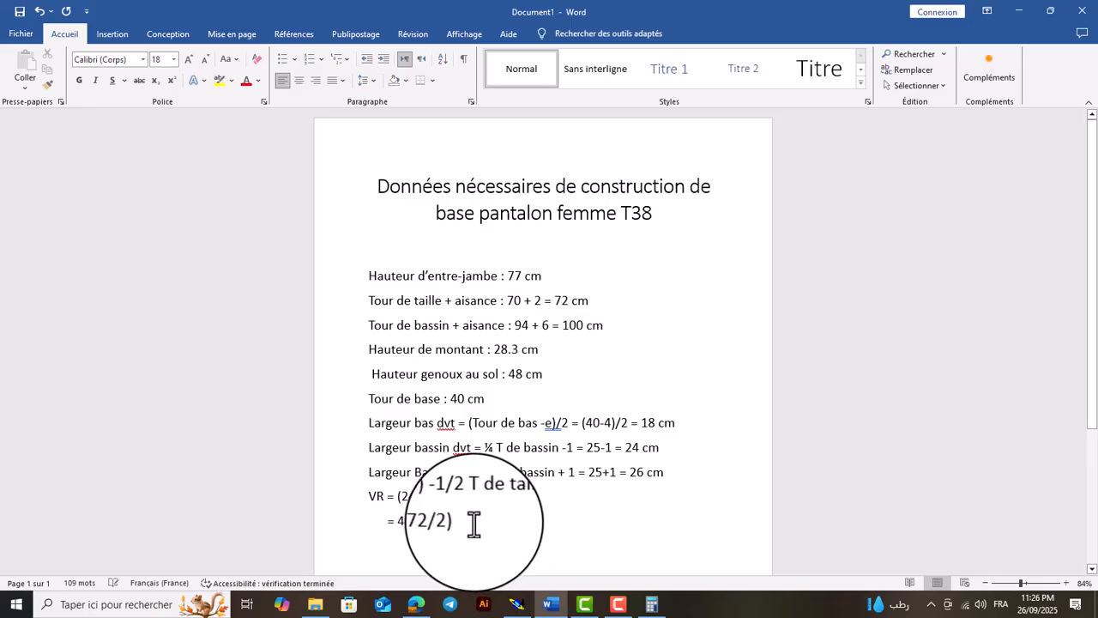
Add a third VR calculation line reading "= 44 – 36 =" and compute 44 - 36 in the Calculator
key(Return)
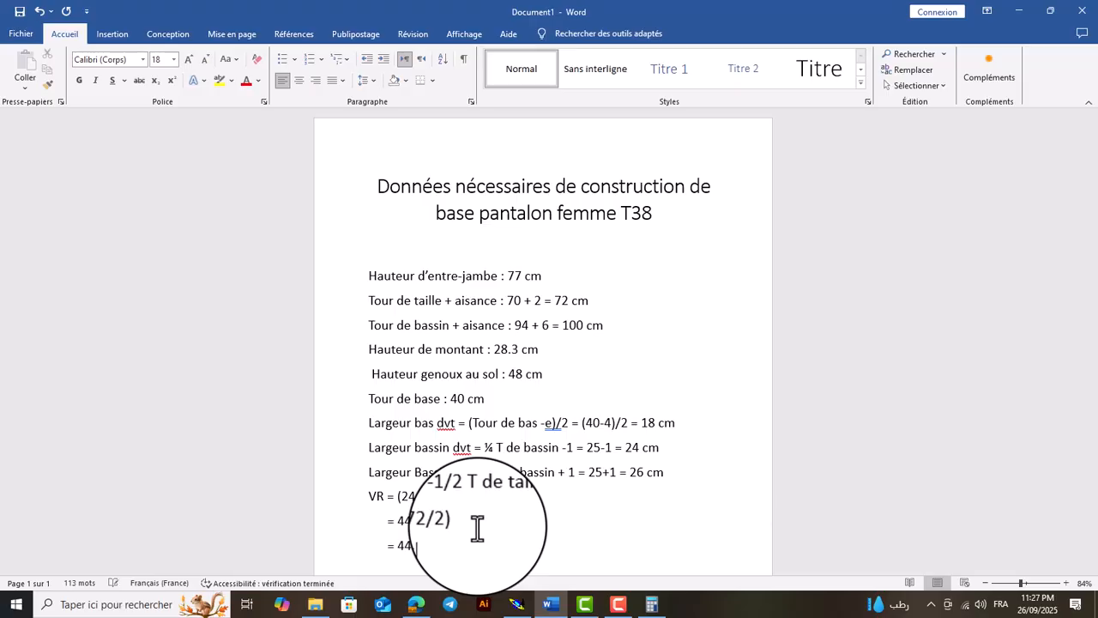
text(=)
click(653, 604)
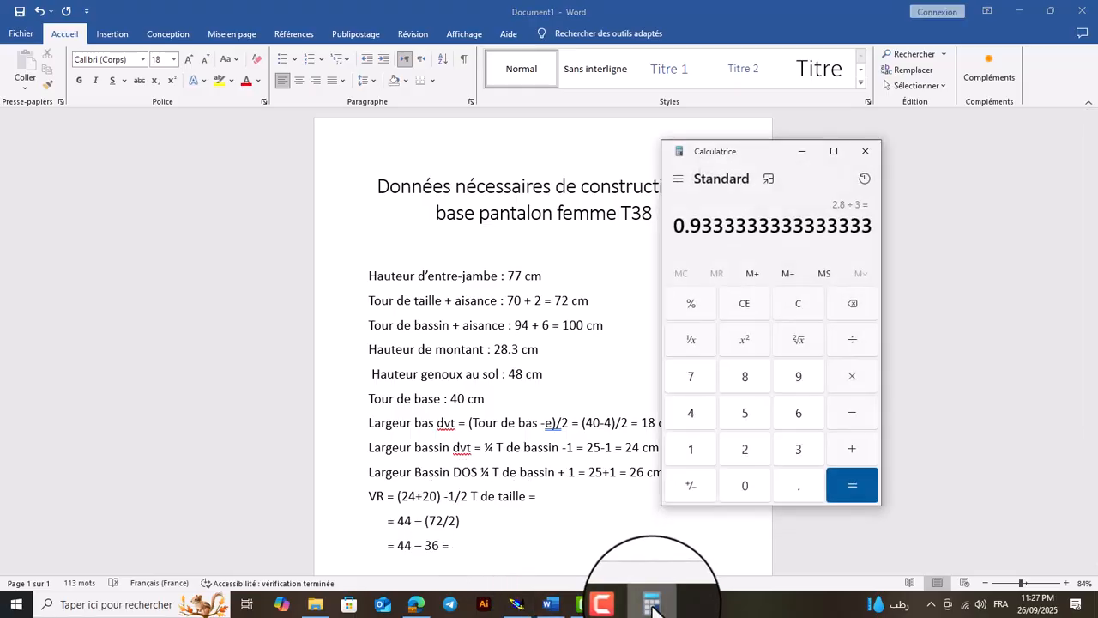
text(44 - 36)
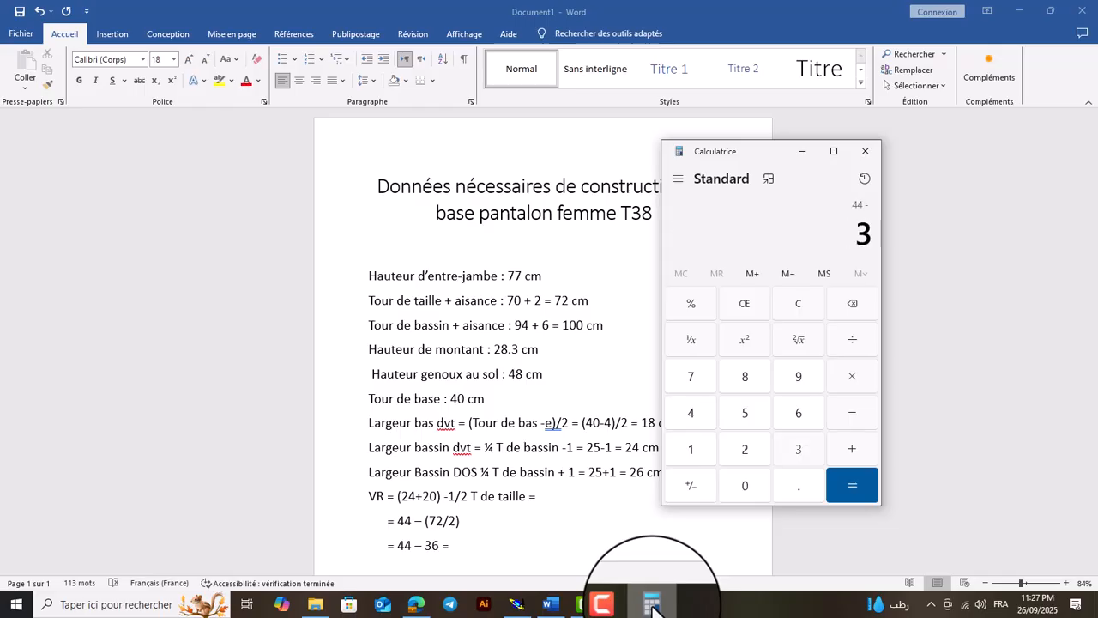
key(Return)
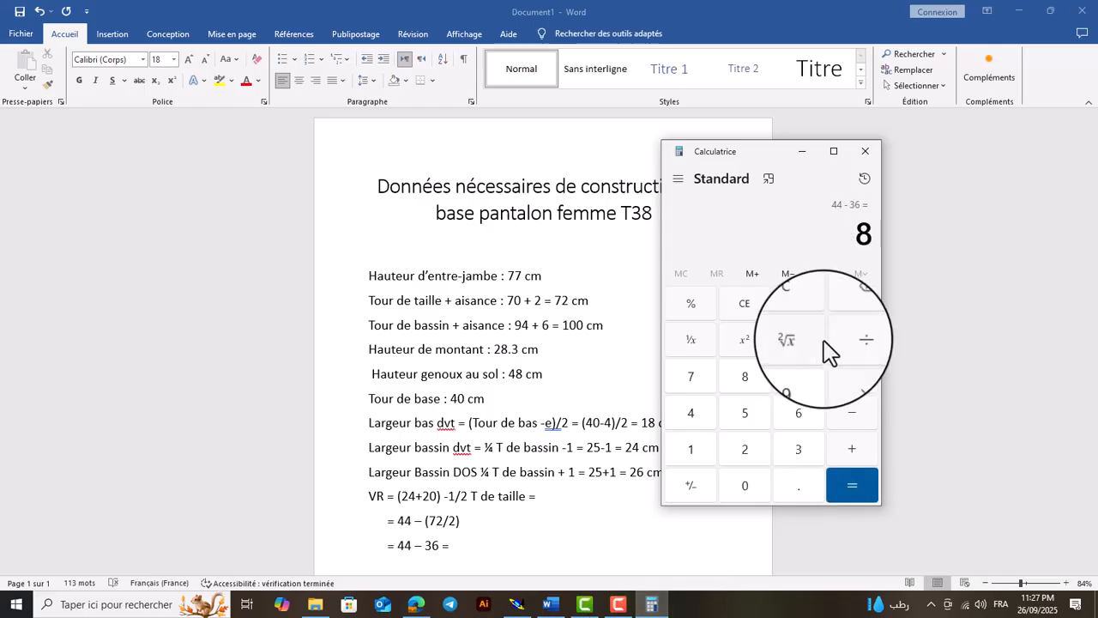
click(802, 151)
Complete the third VR calculation line with "8 cm" and format that result in red at size 22
text(8 )
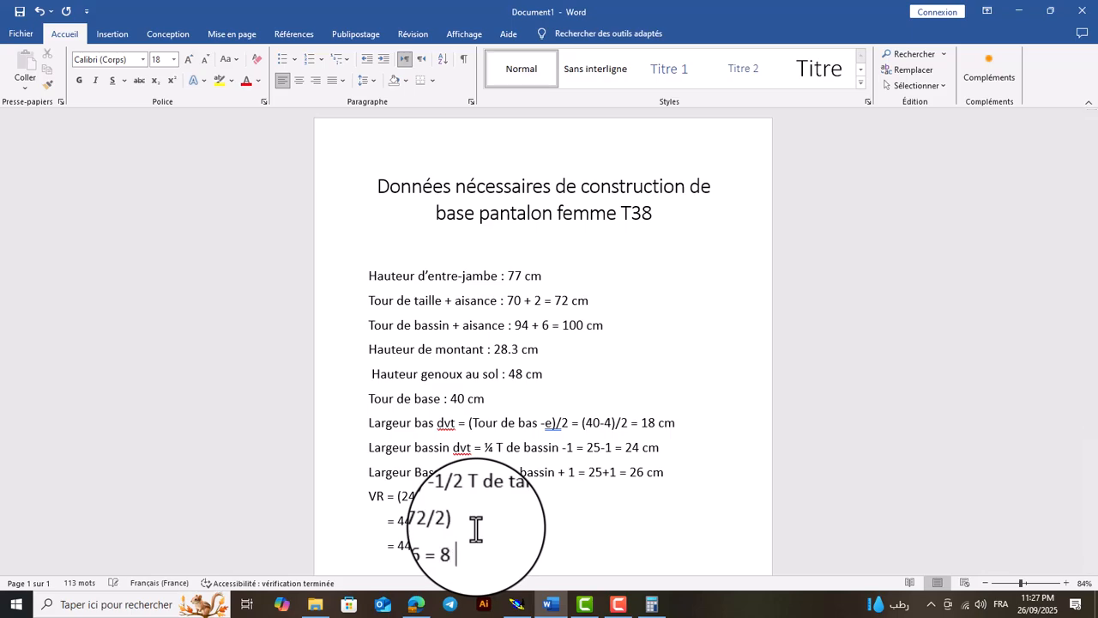
text(cm)
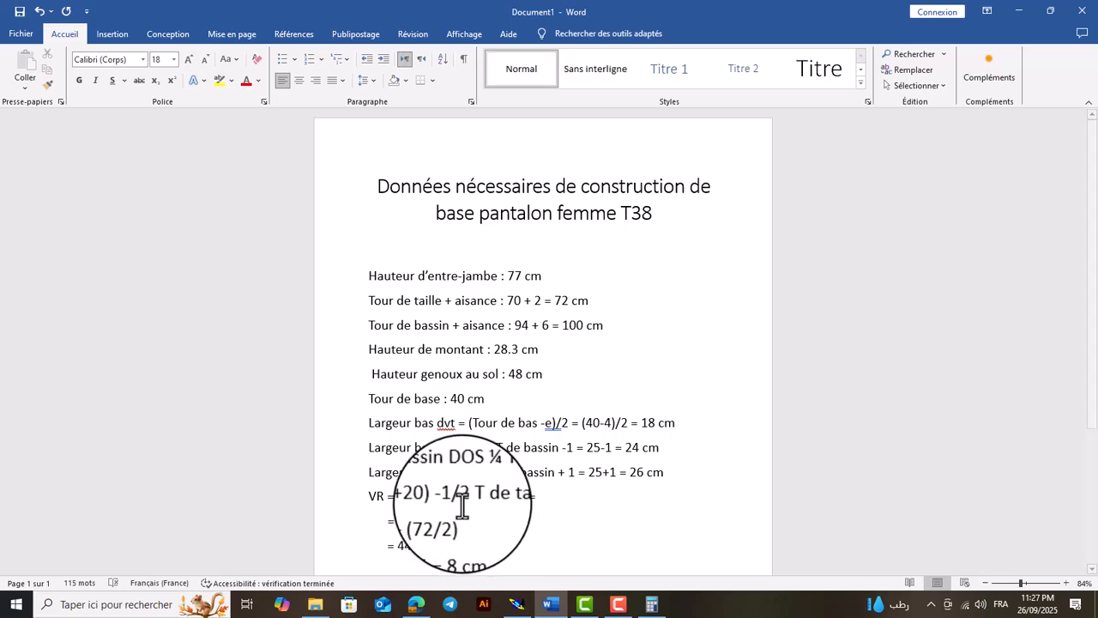
drag(452, 546, 478, 546)
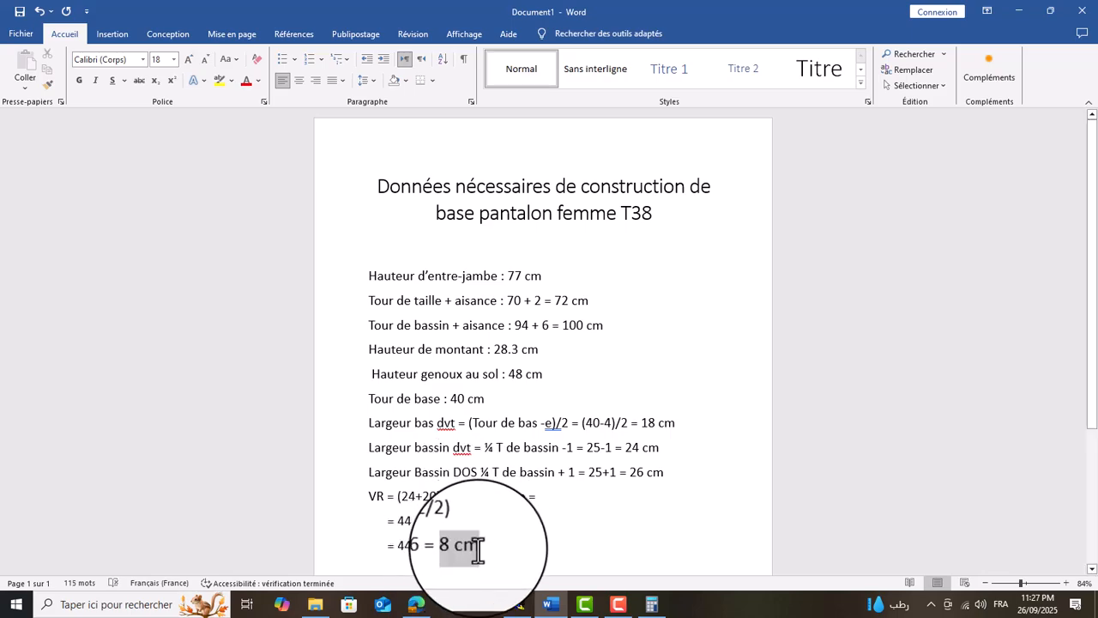
click(247, 80)
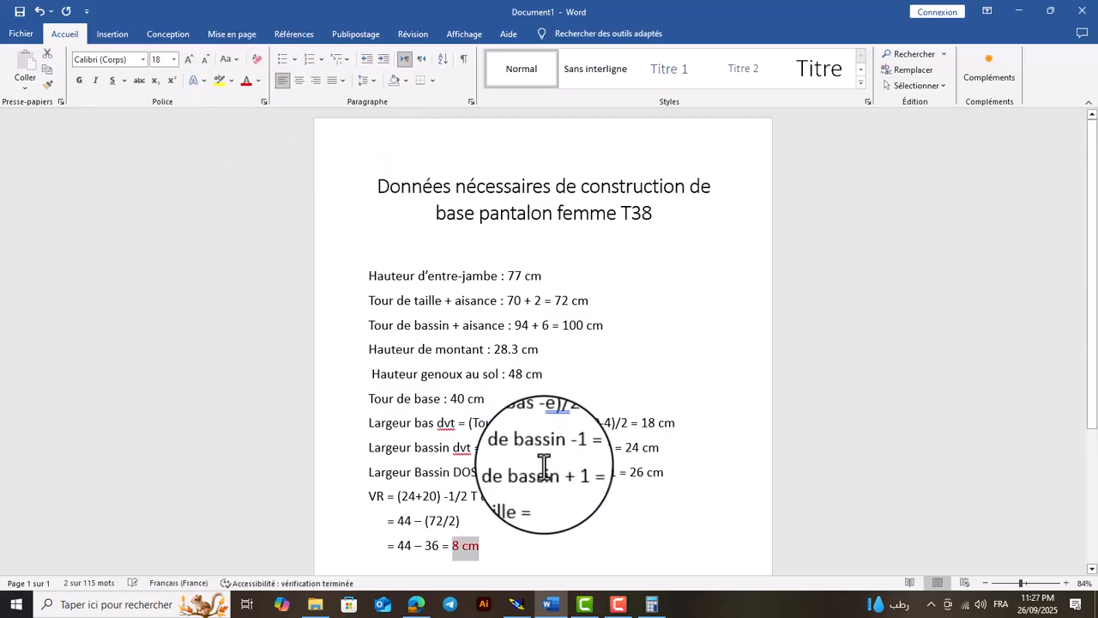
scroll(550, 552, down, 3)
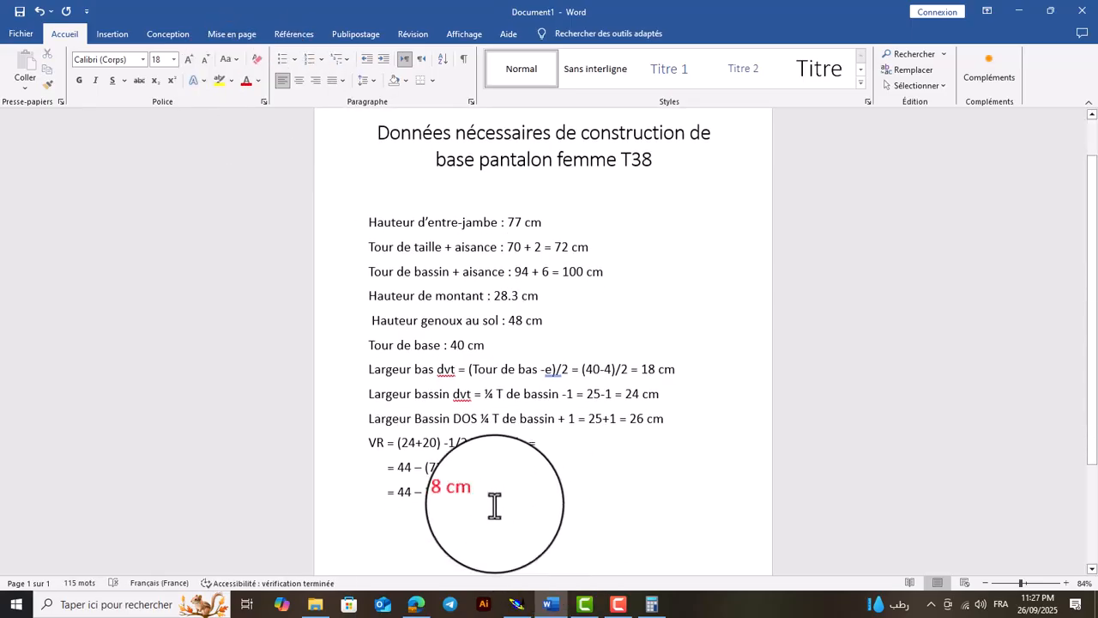
click(188, 60)
click(188, 59)
click(487, 441)
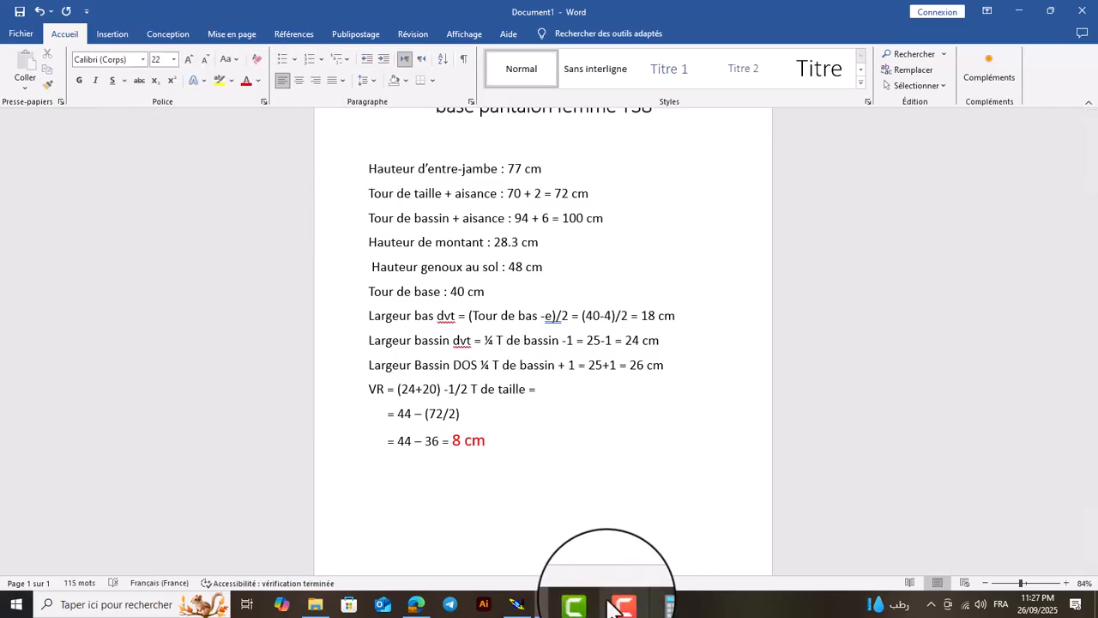
Check the waistlines in Modaris, return to Word and add the heading "Répartition de VR :" below the VR result
click(516, 604)
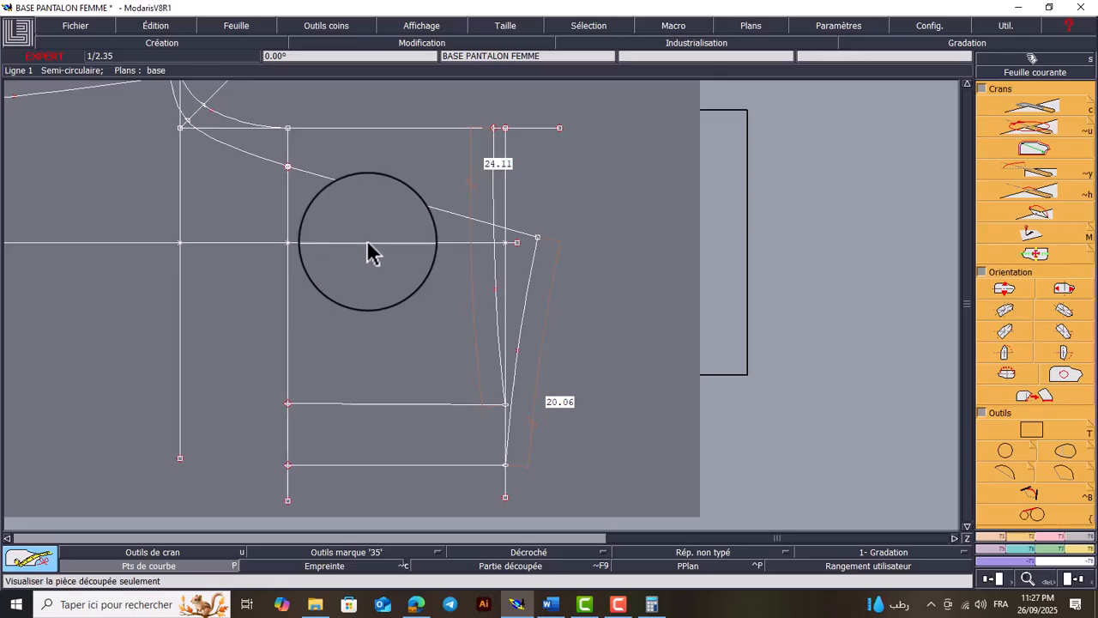
mouse_move(618, 607)
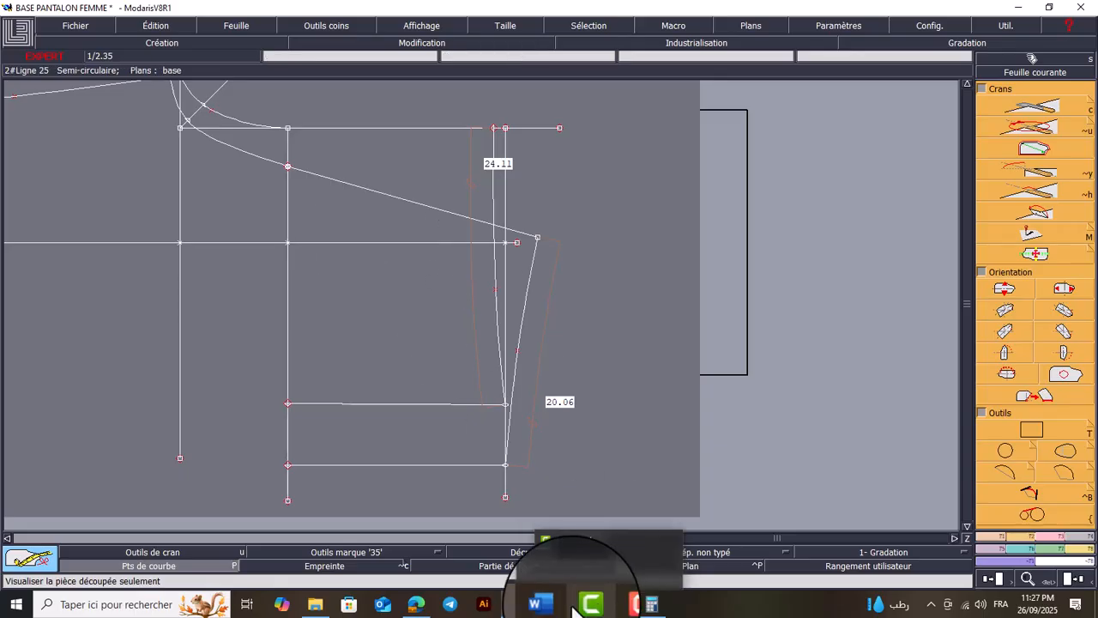
click(546, 604)
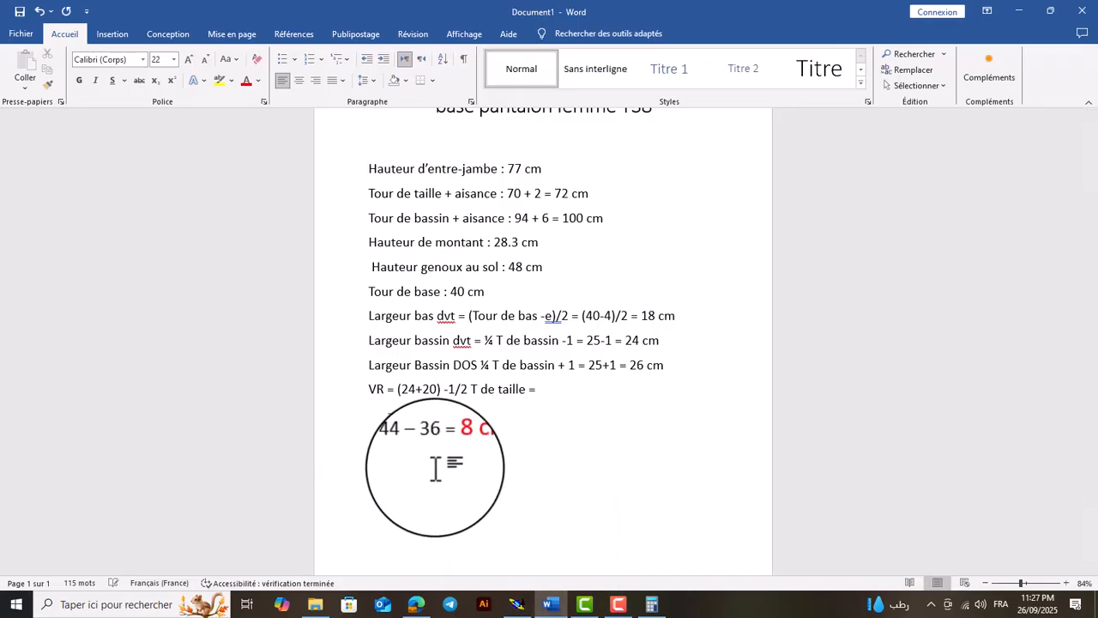
text(parti)
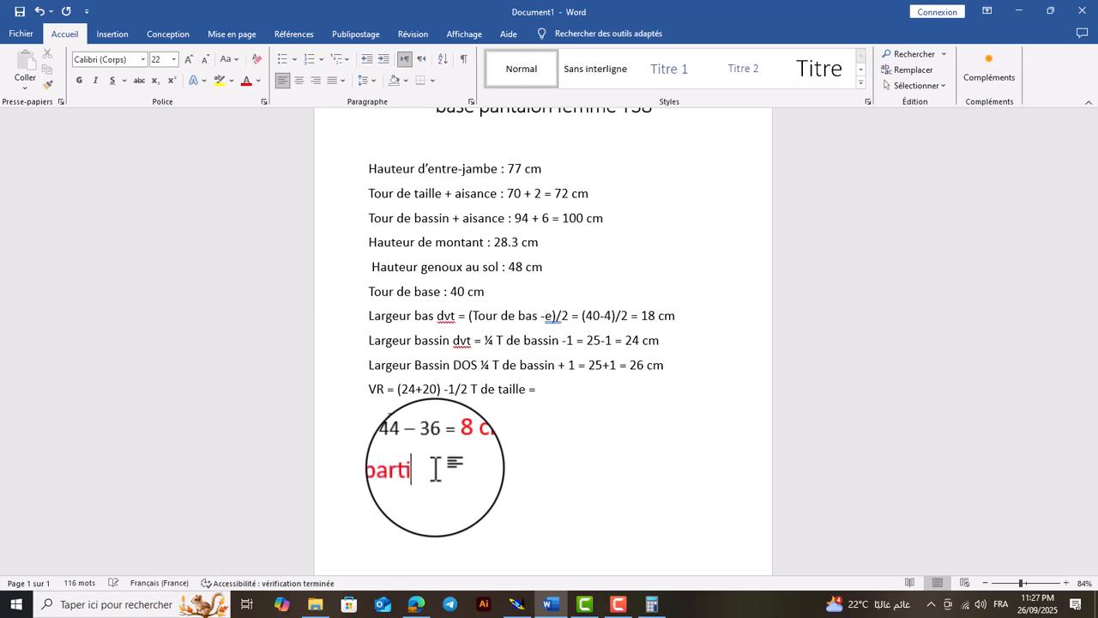
key(BackSpace)
key(BackSpace)
key(BackSpace)
key(BackSpace)
key(BackSpace)
text(partition de V)
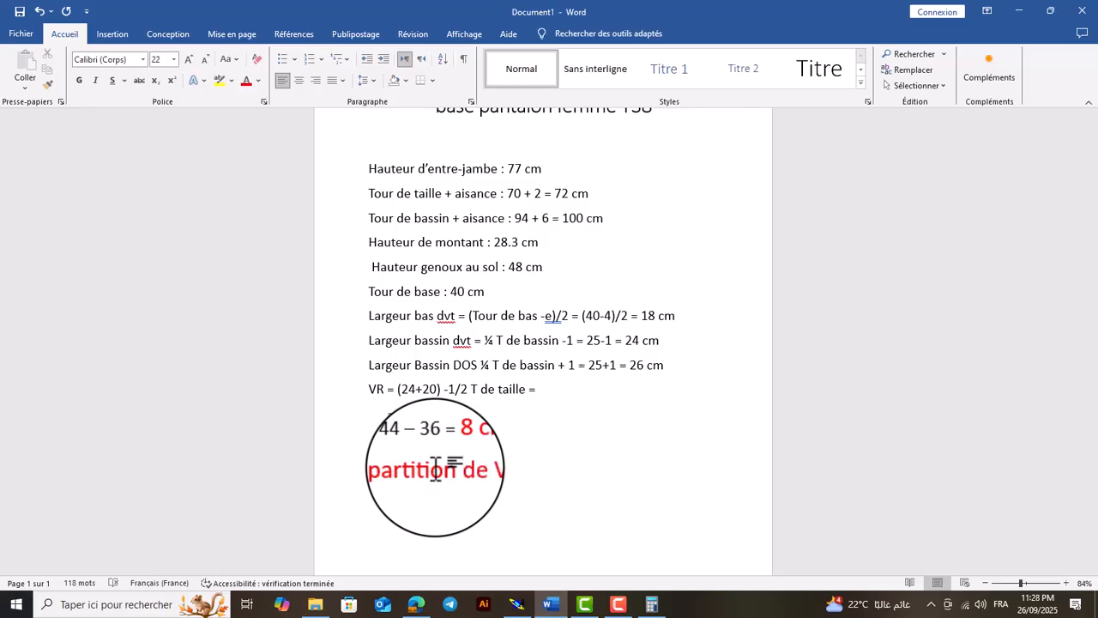
scroll(436, 464, down, 1)
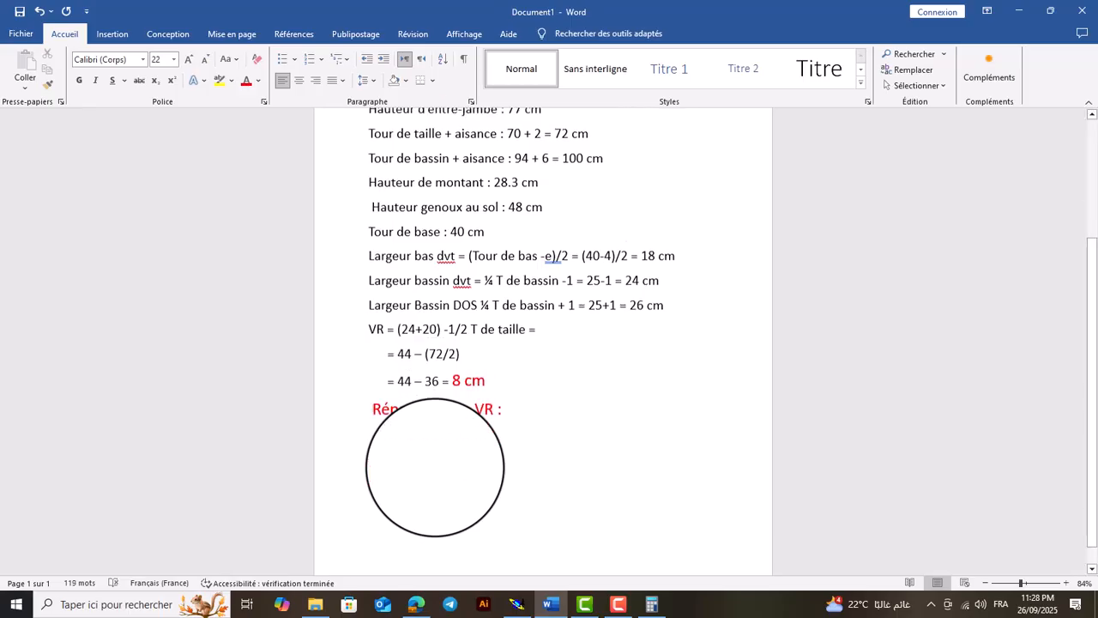
Set the text colour to black and add the lines "2 pince DVT" and "2 pince DOS" below the heading, starting a third with "2"
click(258, 81)
click(261, 103)
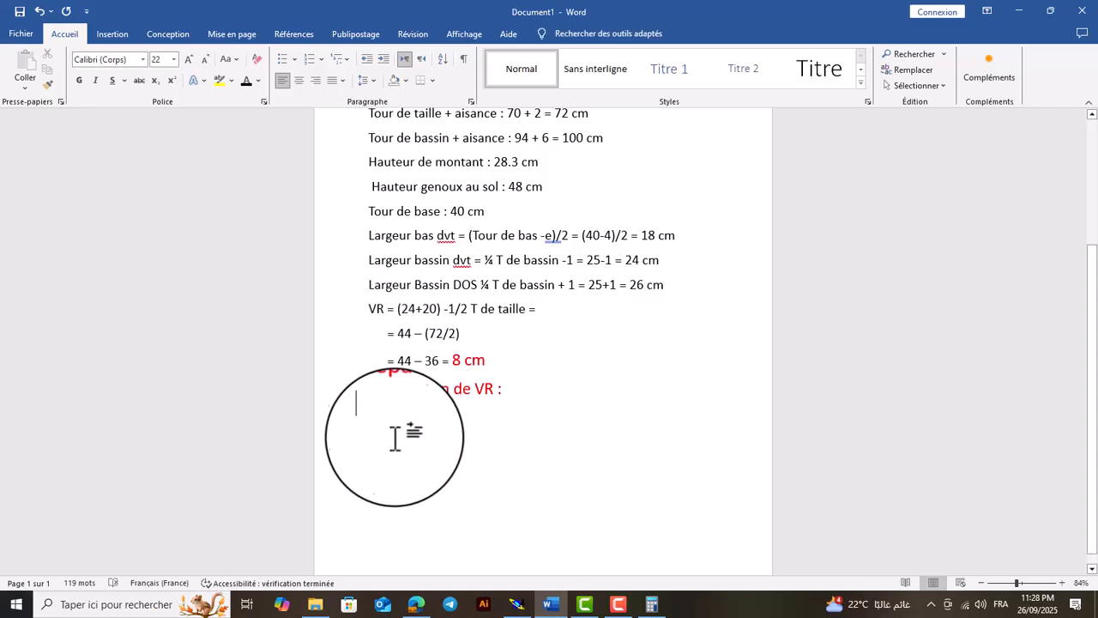
text(2)
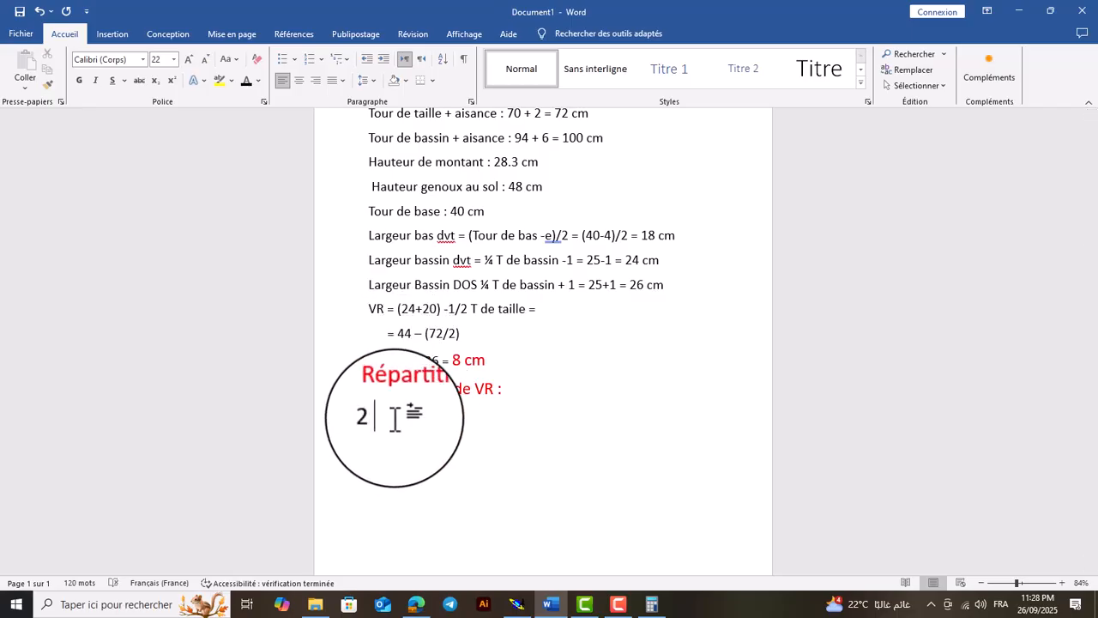
text( pince DV)
key(Return)
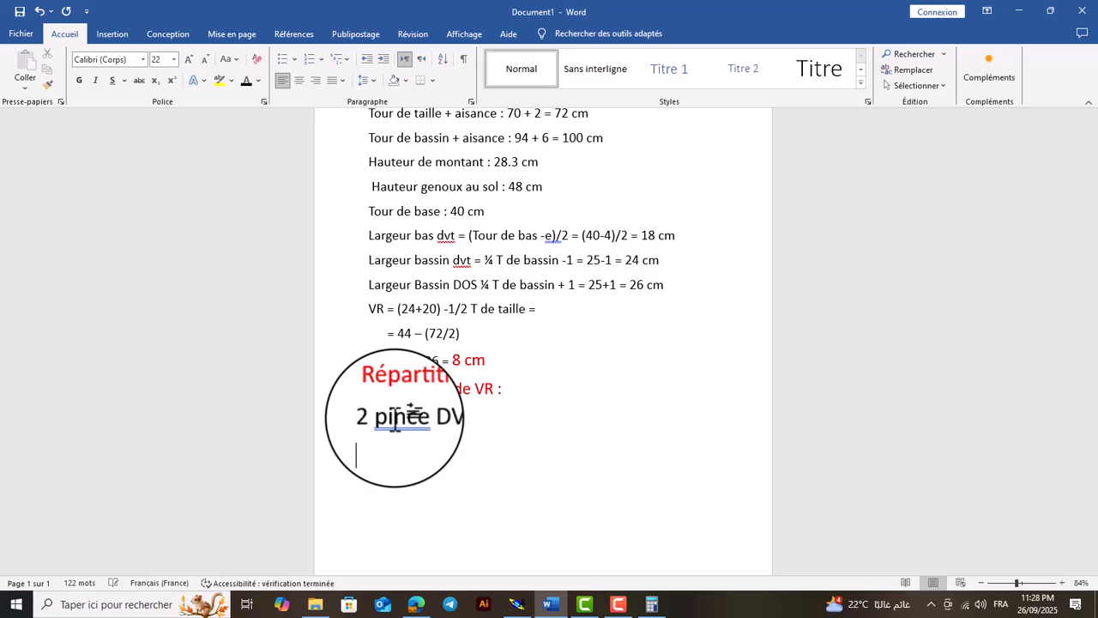
text(2 pince DOS)
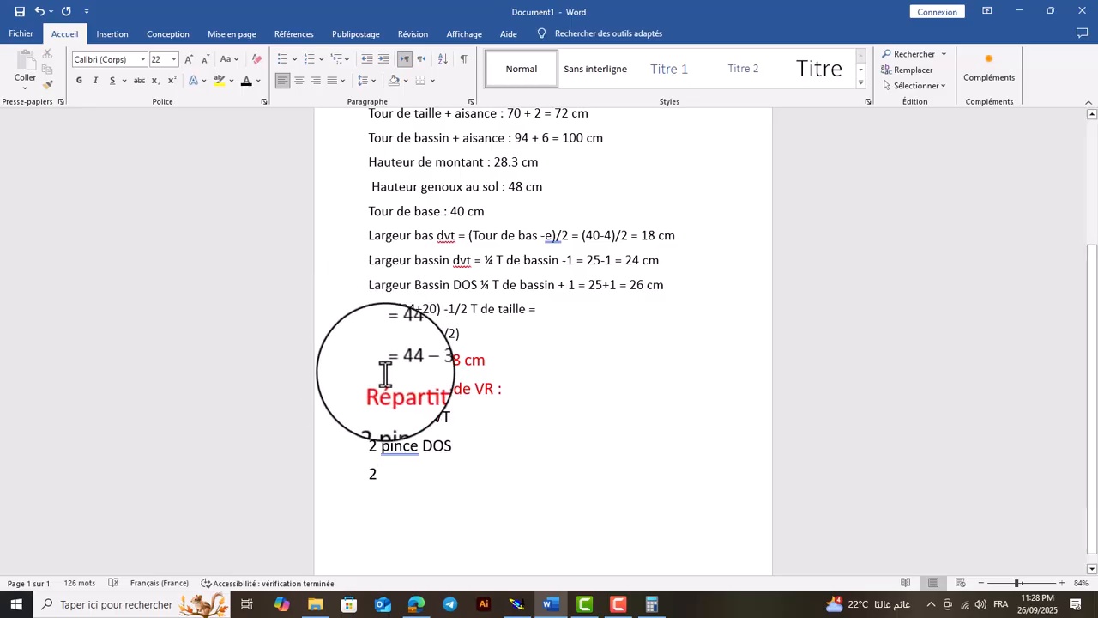
Insert "cm" after the 2 in both the DVT and DOS "pince" lines
click(376, 420)
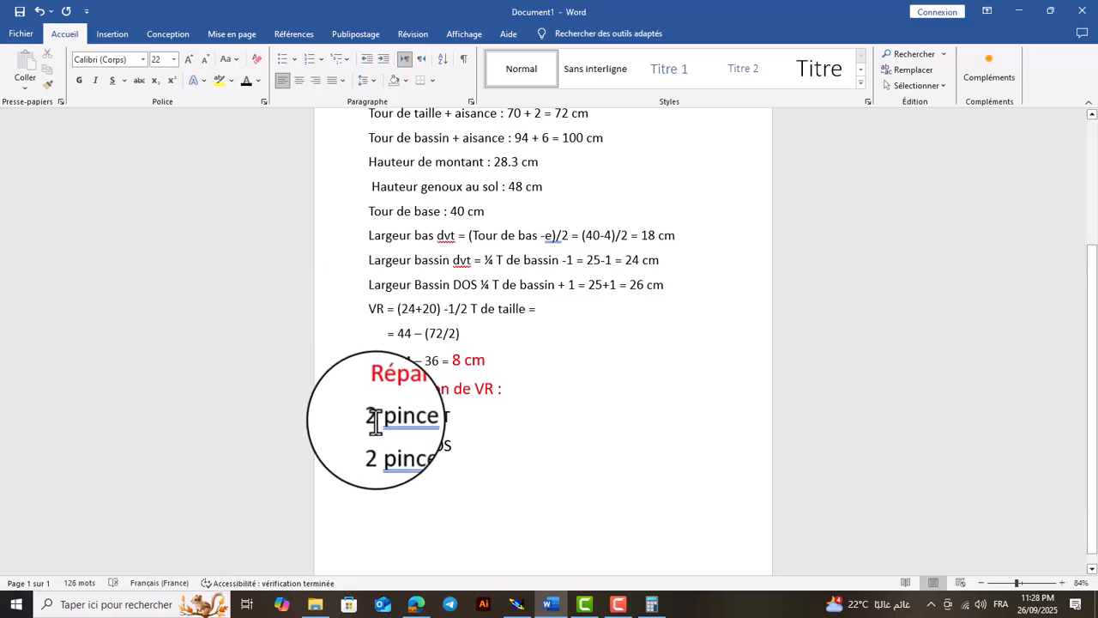
text(cm)
key(BackSpace)
click(376, 446)
text(cm)
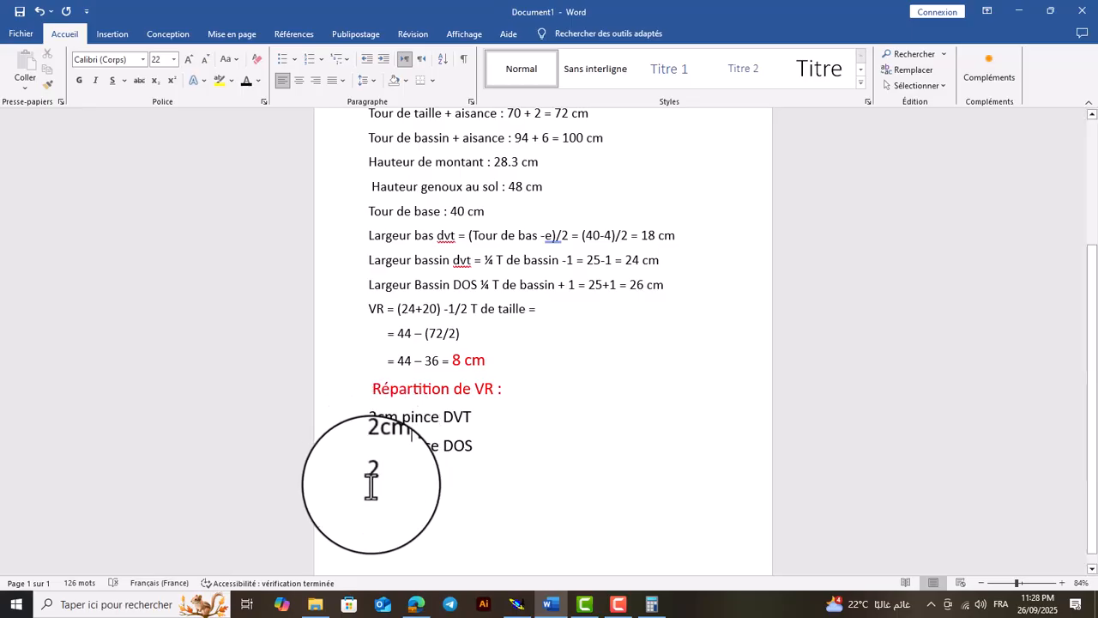
Complete the third line of the VR distribution to read "2cm cintrage coté DVT"
text(cm )
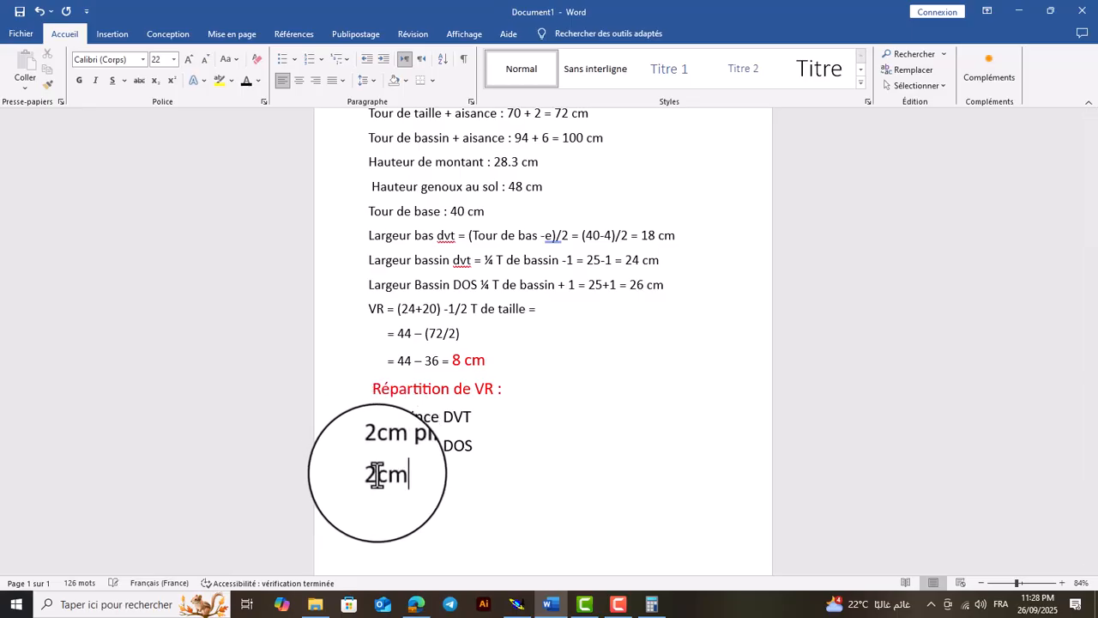
text(cinte c)
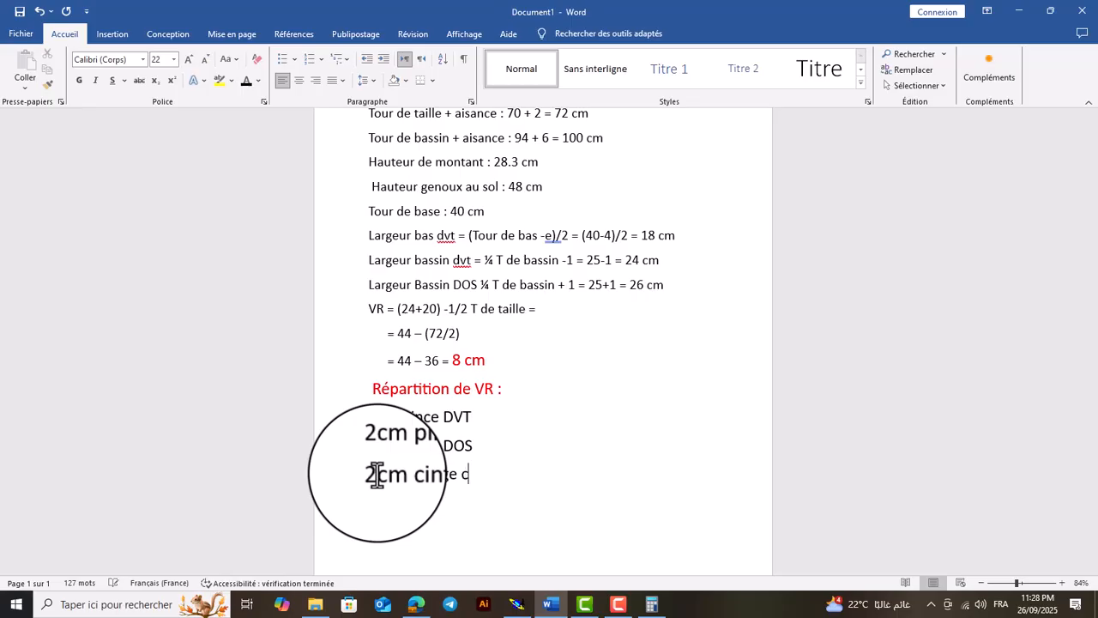
text(ote)
key(BackSpace)
text(é DVT)
Add a fourth line to the VR distribution reading "2cm cintrage coté DOS"
key(Return)
text(2 )
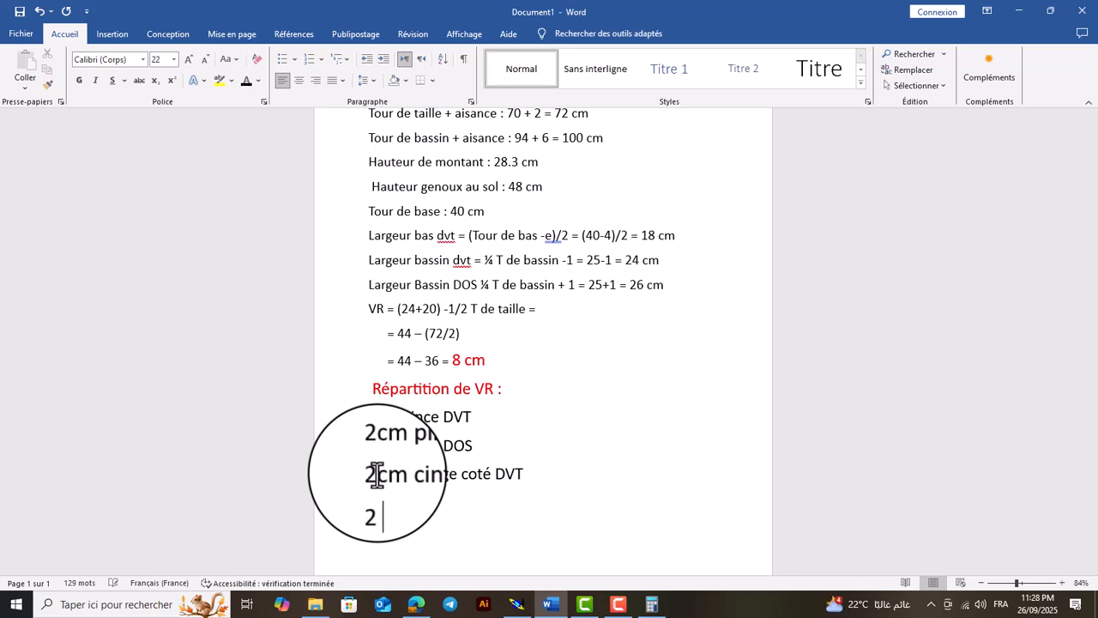
text(cm cintrage coté)
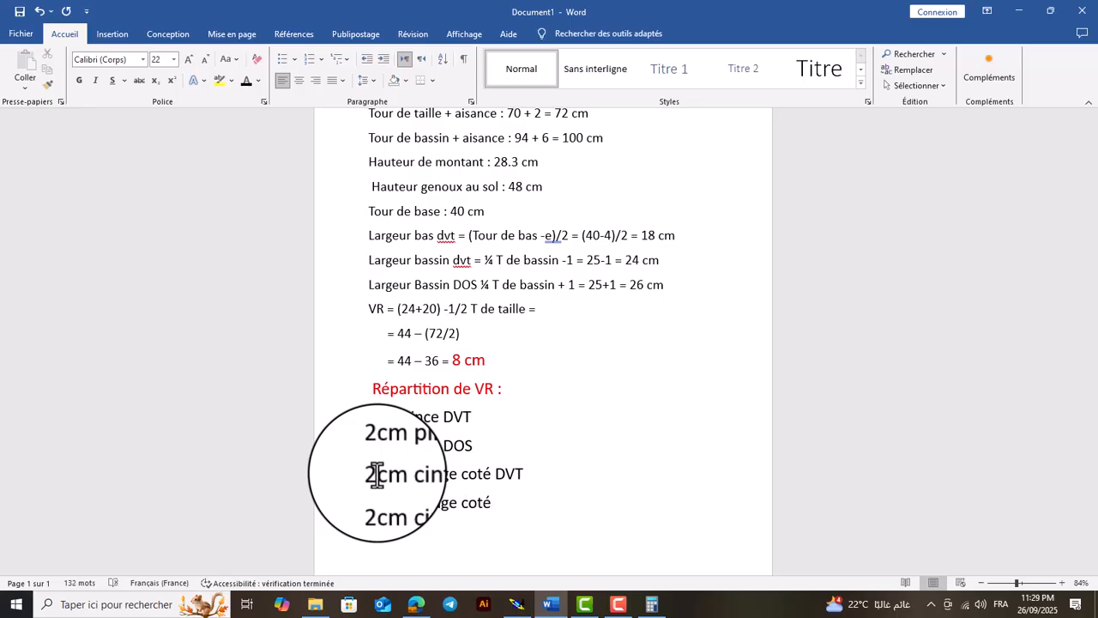
text( DOS)
Switch to Modaris and hide the displayed measures on the front and back waistlines
click(517, 604)
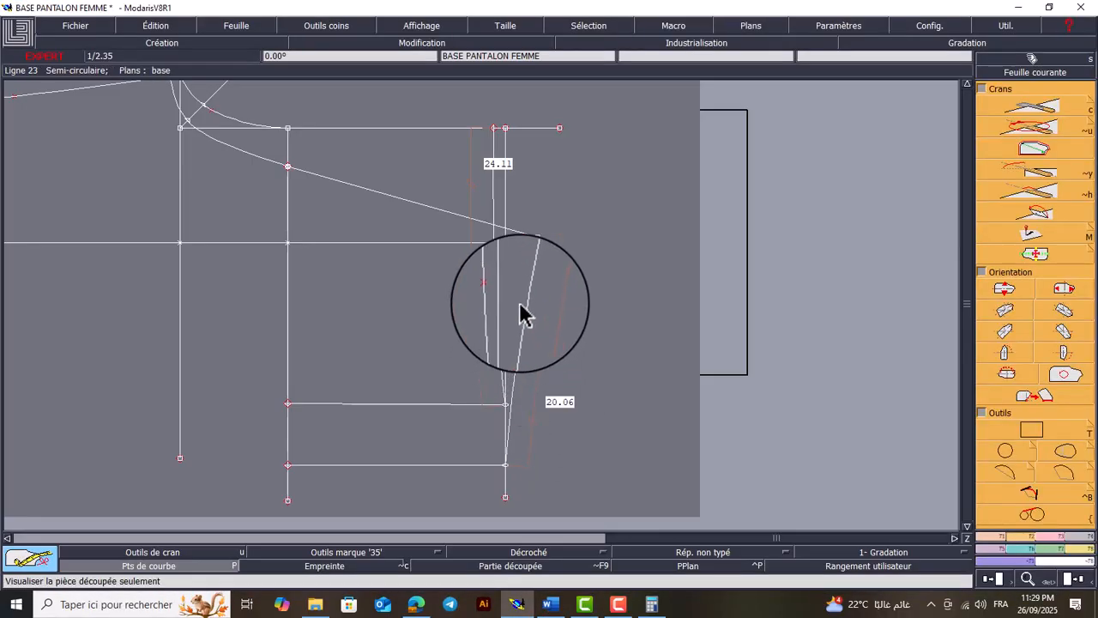
key(Return)
drag(573, 175, 374, 328)
click(428, 24)
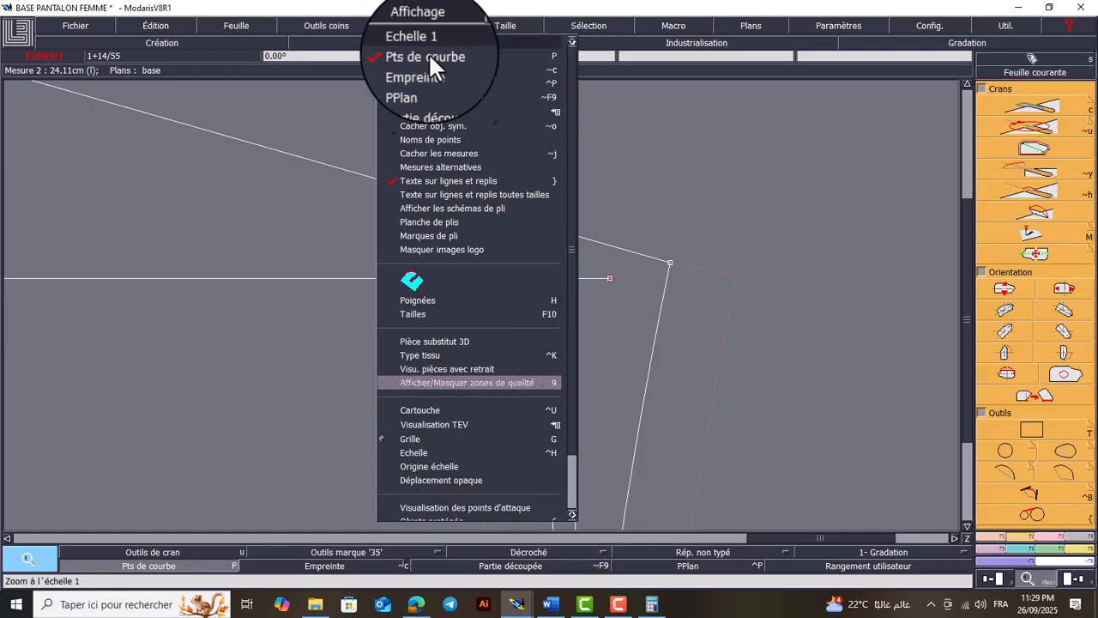
click(451, 150)
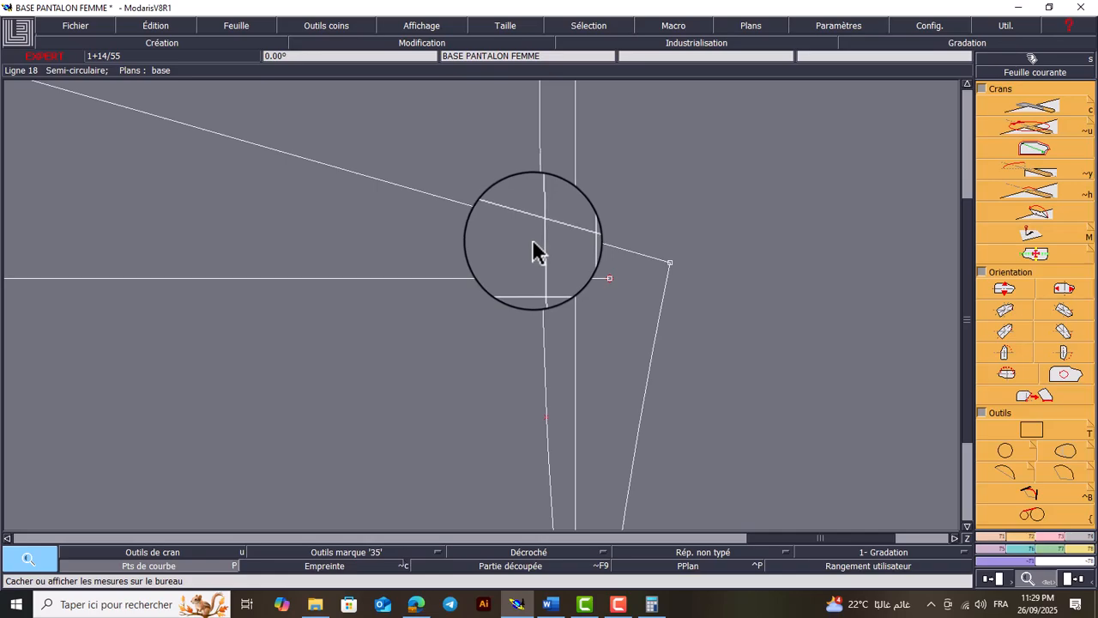
Create the intersection point of the centre crease line with the front waistline
click(1033, 514)
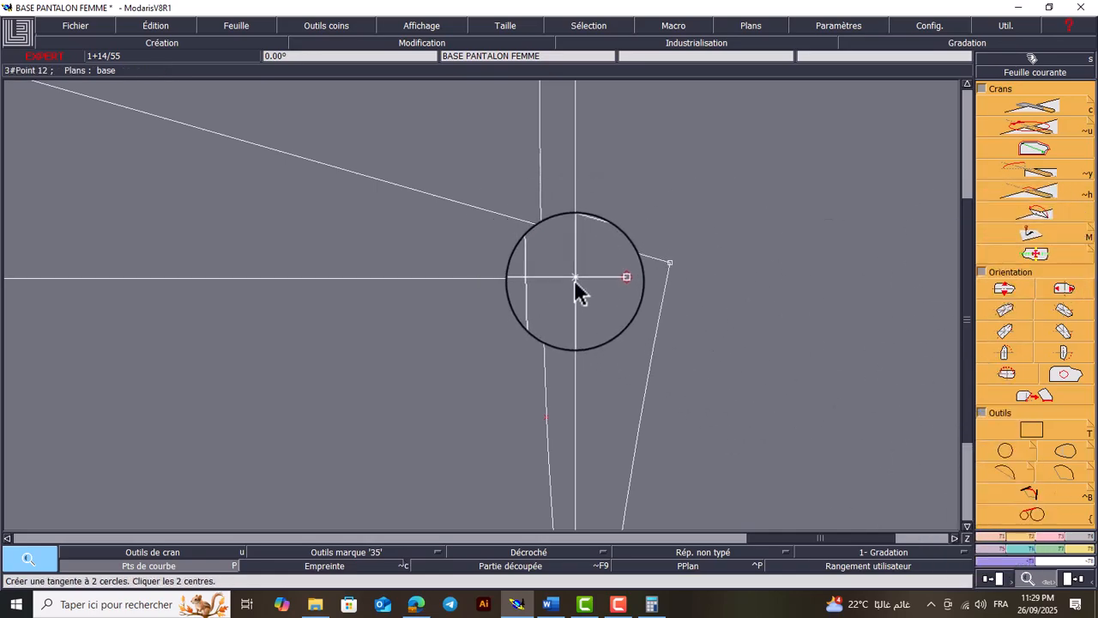
scroll(1002, 428, up, 10)
click(1039, 191)
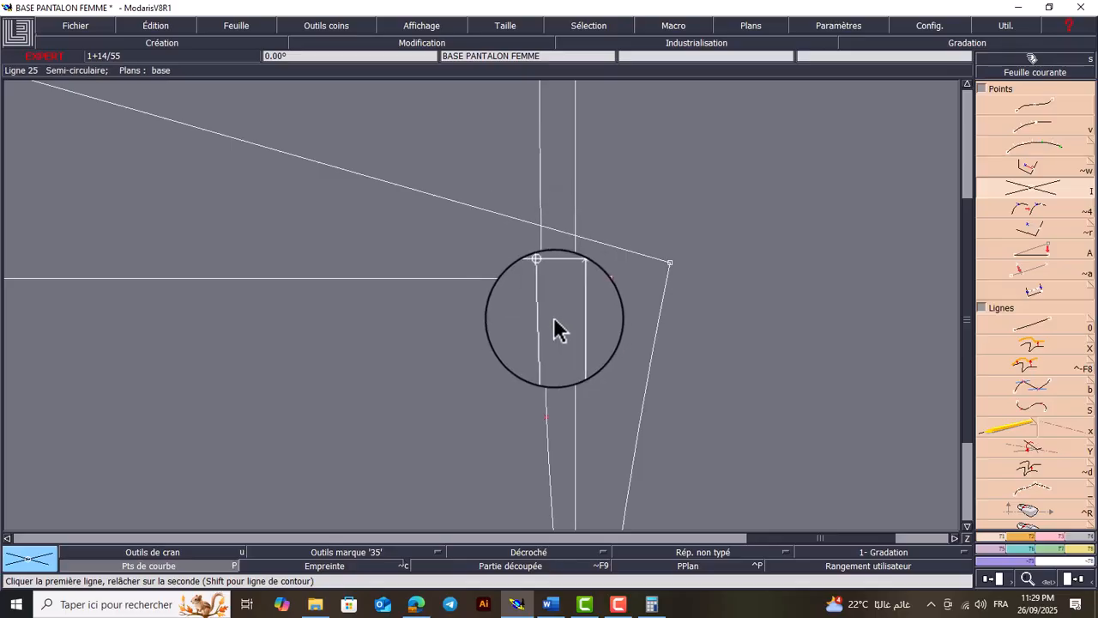
Place a developed point on the front waistline 1 cm from its crease-line intersection, towards the centre front
key(v)
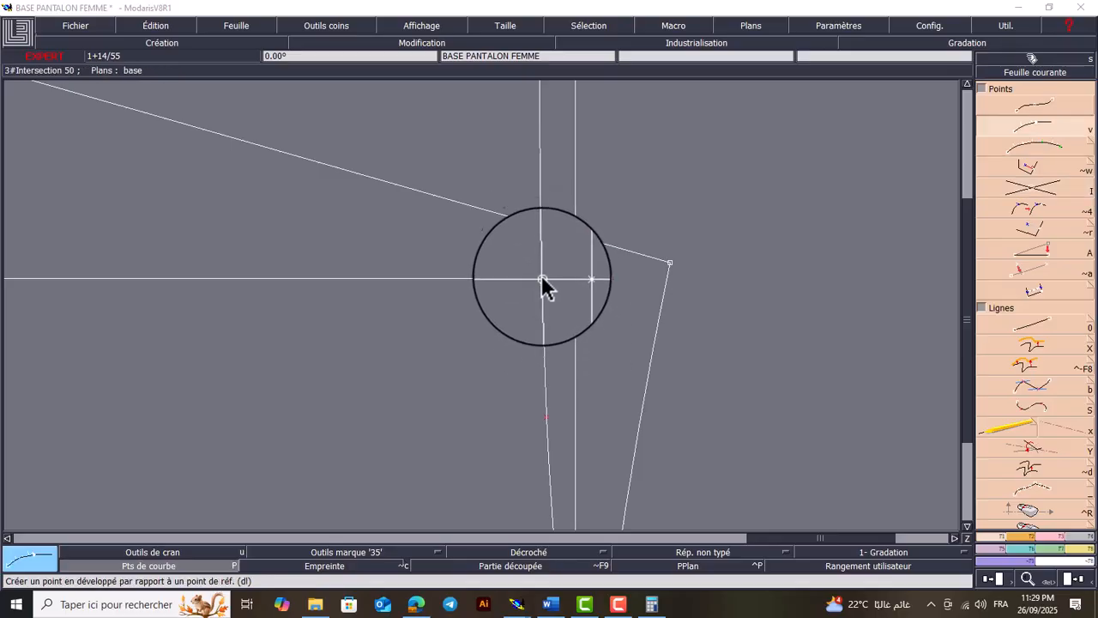
click(542, 280)
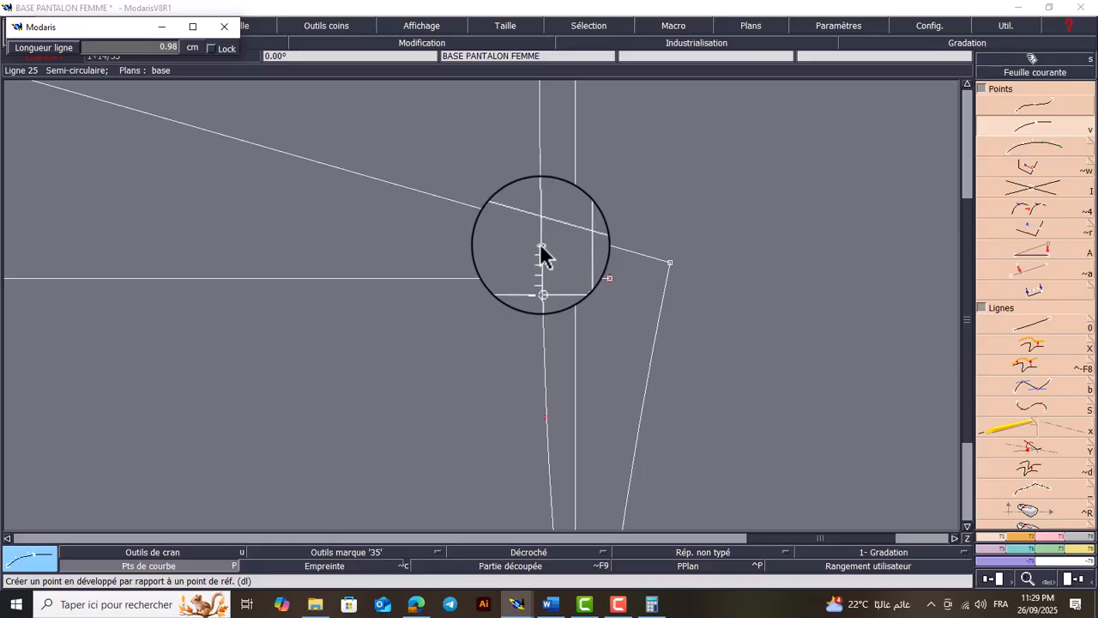
key(Down)
text(1)
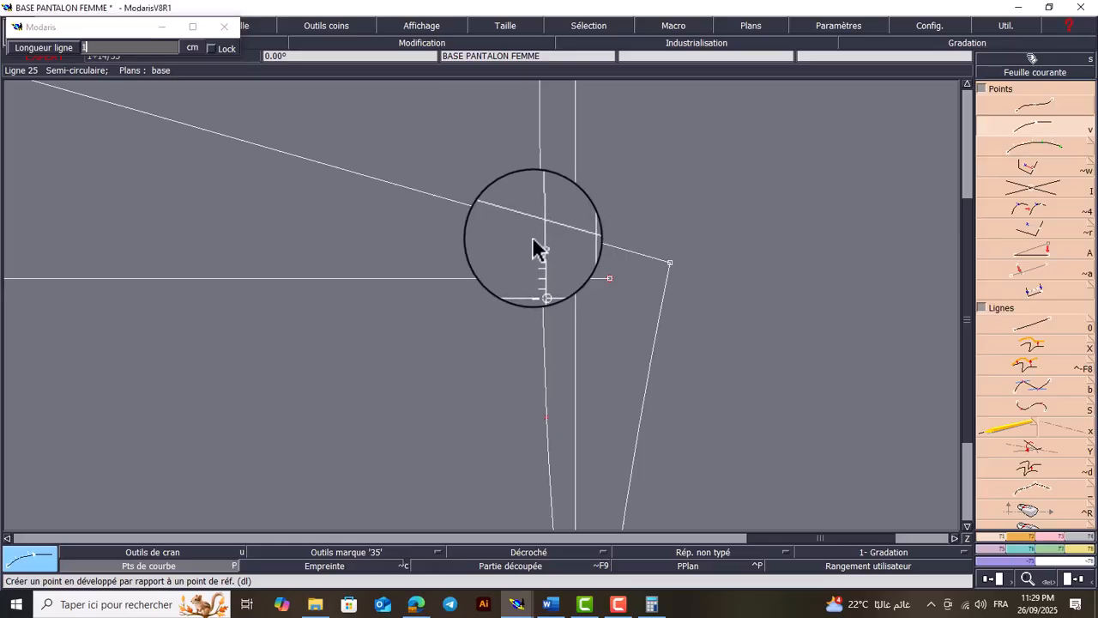
key(Return)
Try to place a second developed point on the front waistline with a line length of 1 cm from the crease-line intersection
click(543, 283)
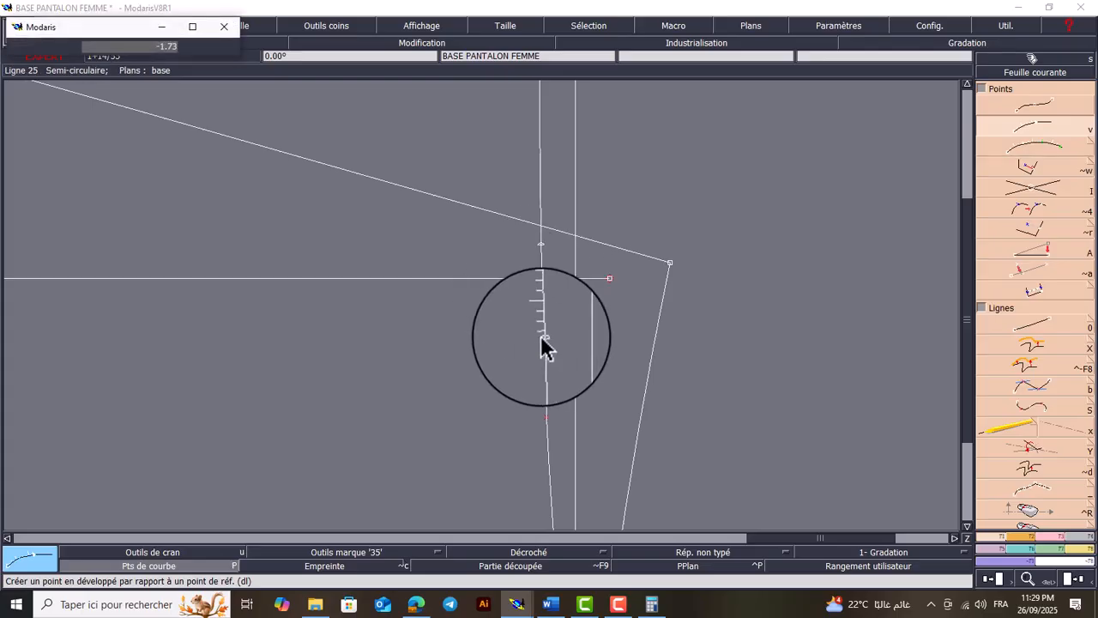
key(Down)
text(1)
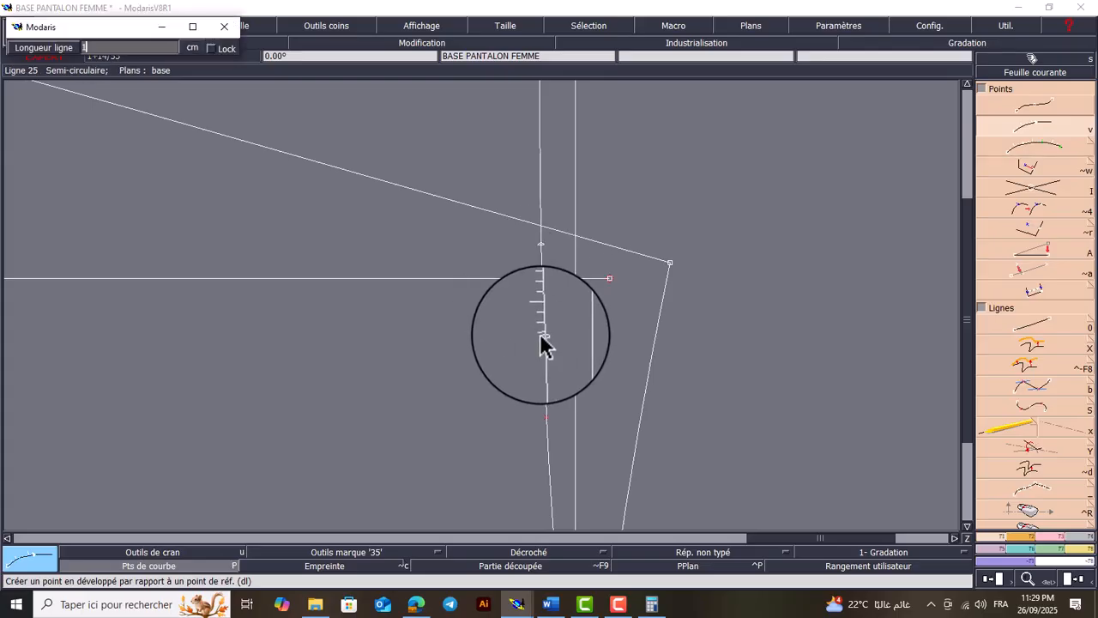
key(Return)
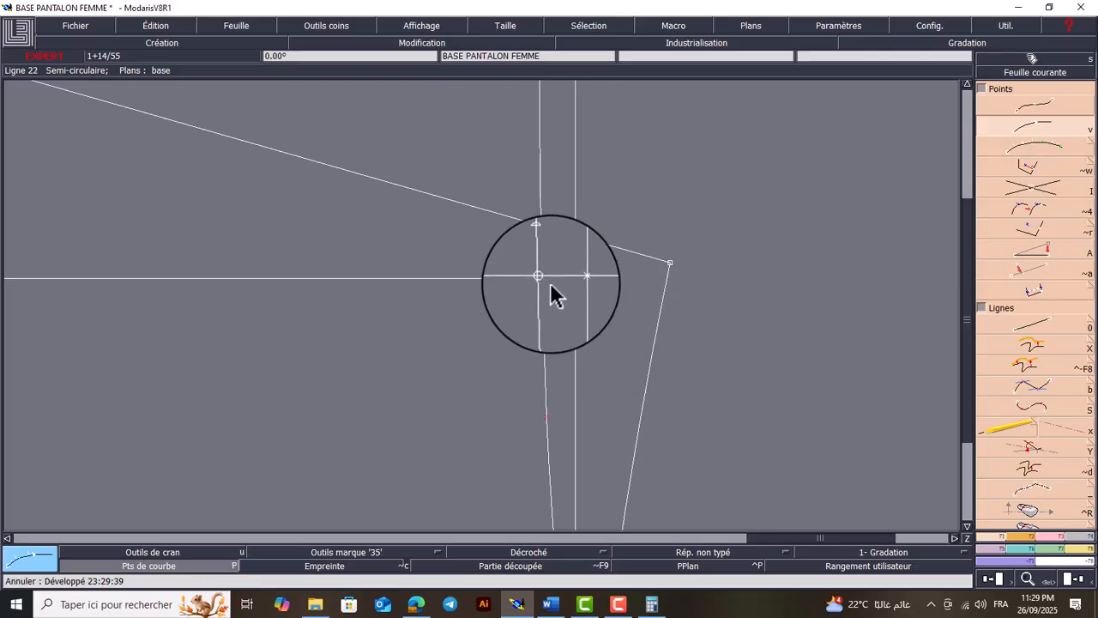
Place the opposite dart point on the front waistline at -1 cm from the crease-line intersection, towards the side
click(552, 326)
key(Down)
text(-1)
key(Return)
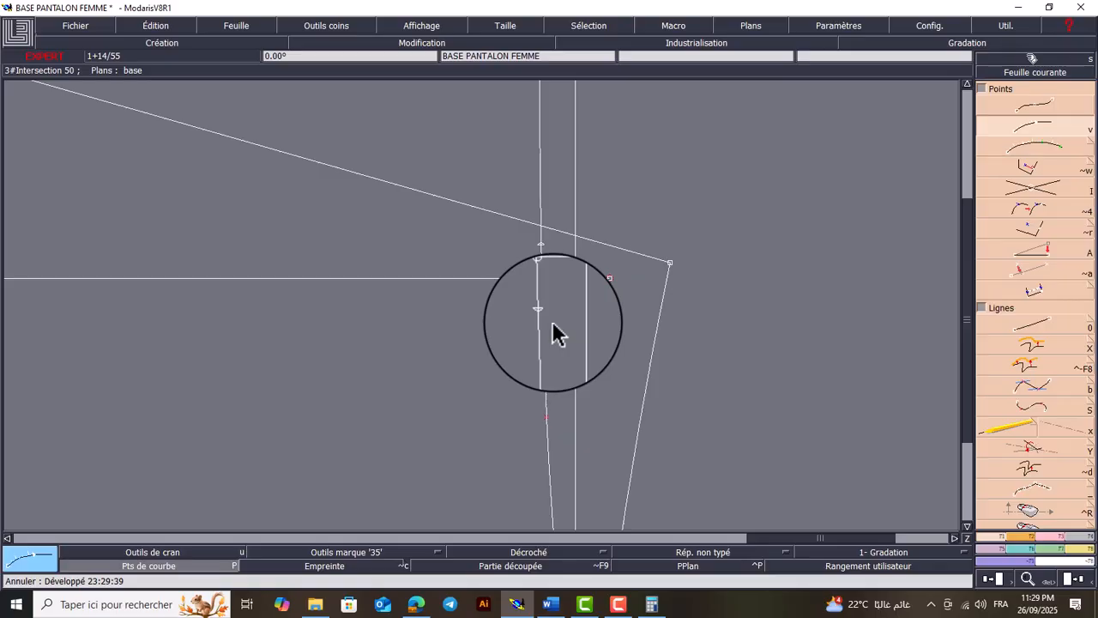
Divide 28.3 by 4 in Calculator and return to Modaris
click(652, 605)
text(28)
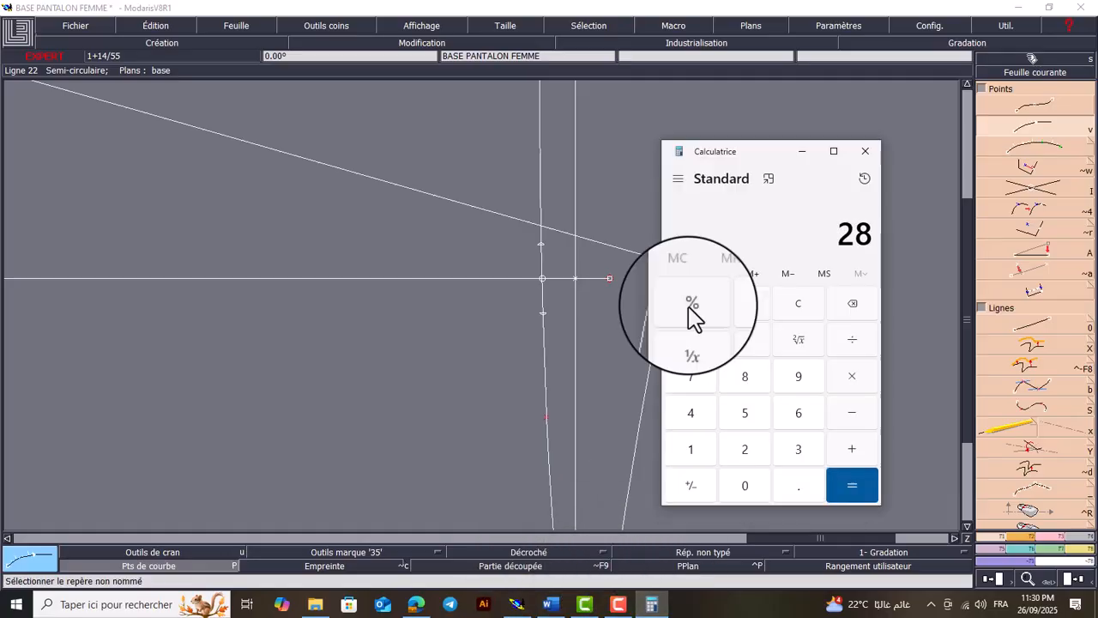
text(.3/4)
key(Return)
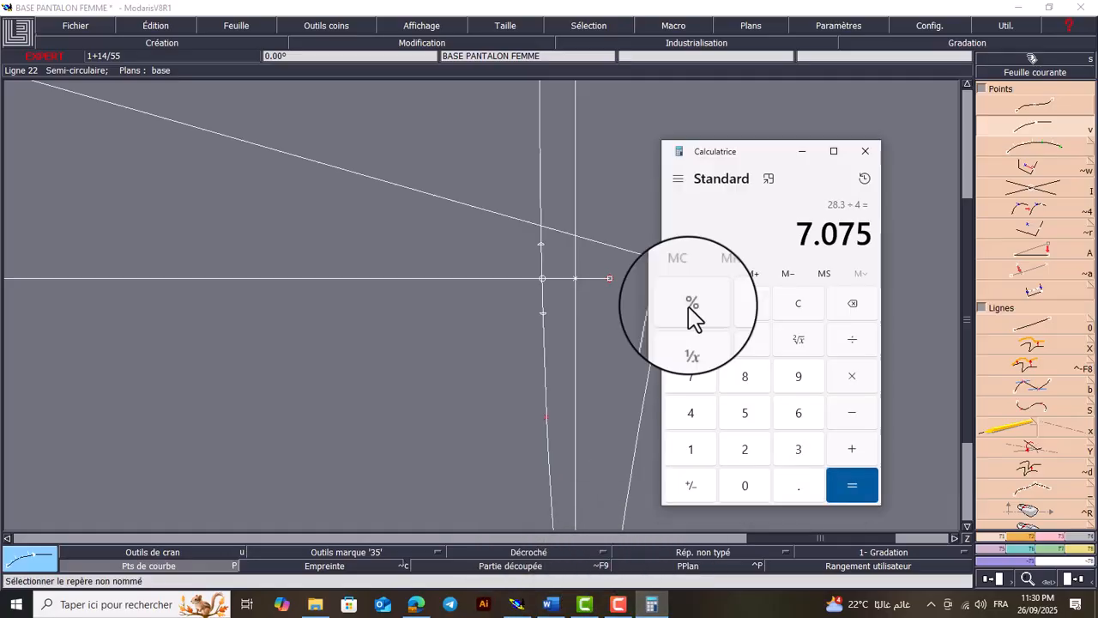
click(802, 152)
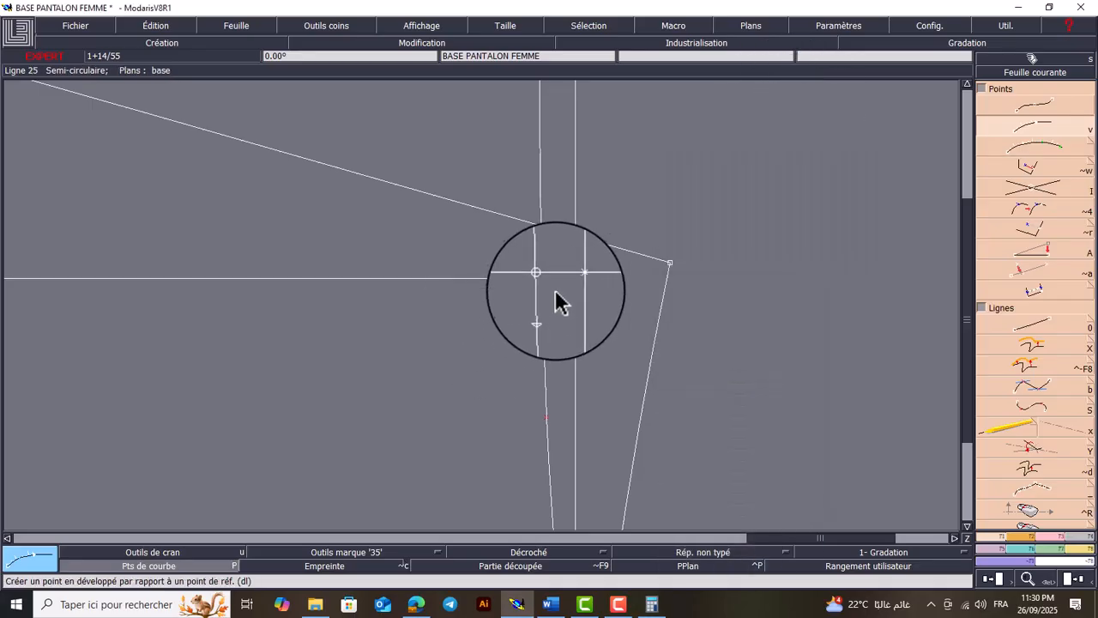
Place the front dart's tip on the crease line, 7 cm inward from the front waistline intersection
click(512, 283)
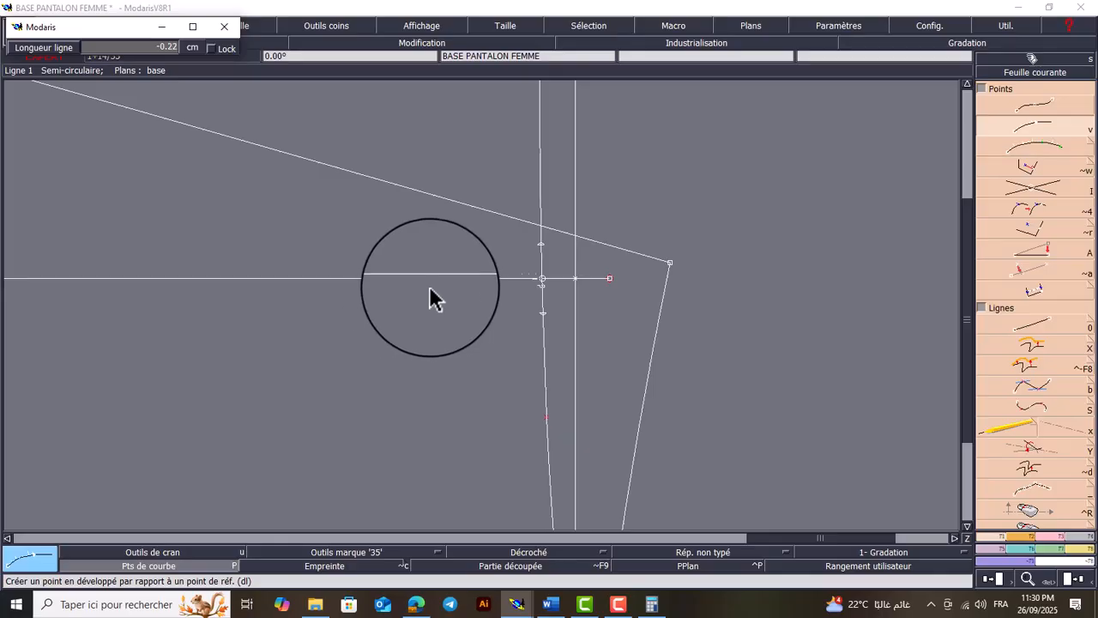
text(-1.00)
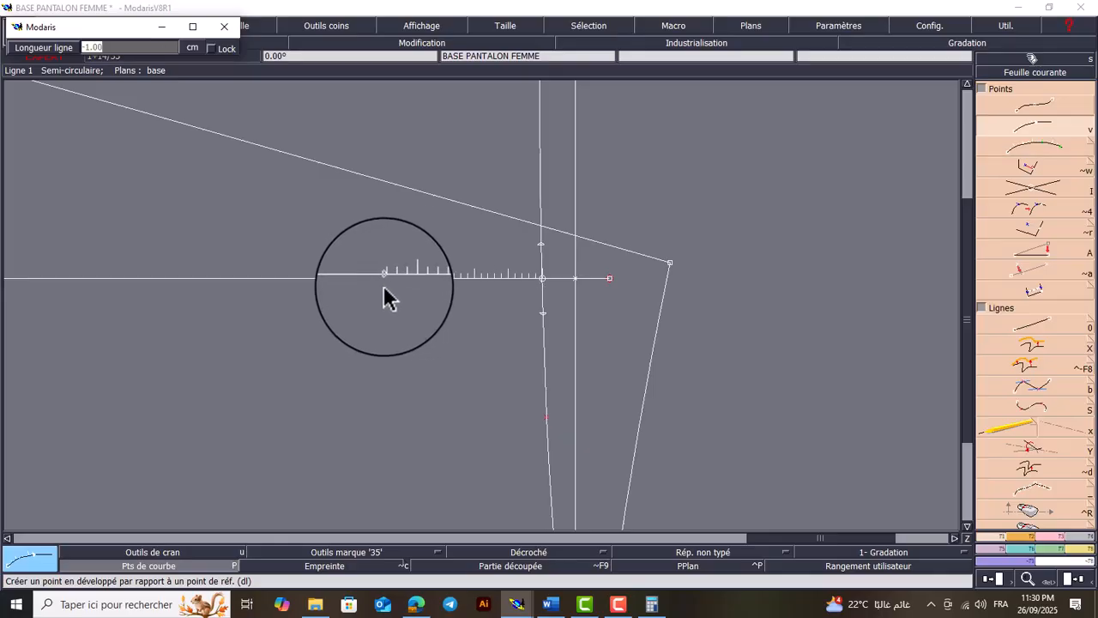
text(7)
key(Return)
Draw the two front dart legs as straight lines from the 1 cm waistline points to the dart tip
key(0)
click(542, 258)
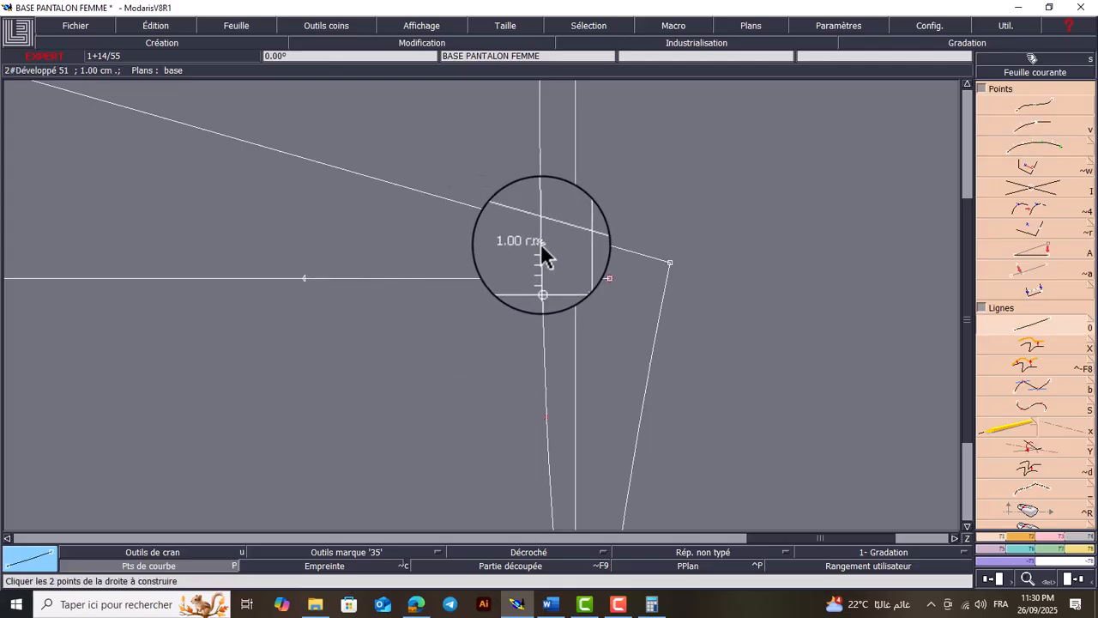
click(307, 279)
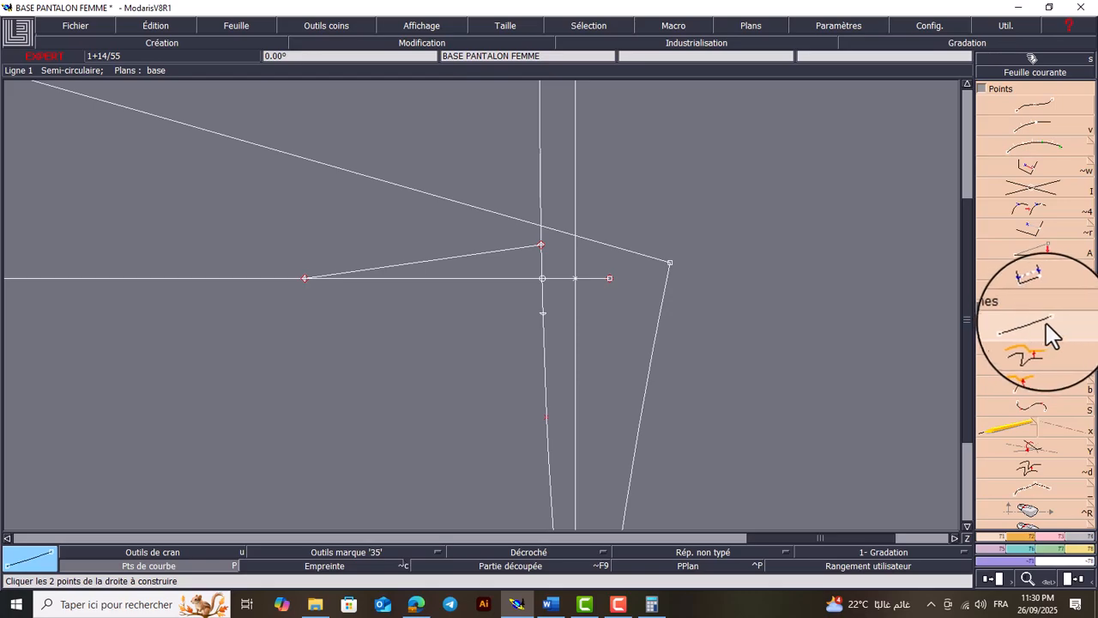
click(543, 313)
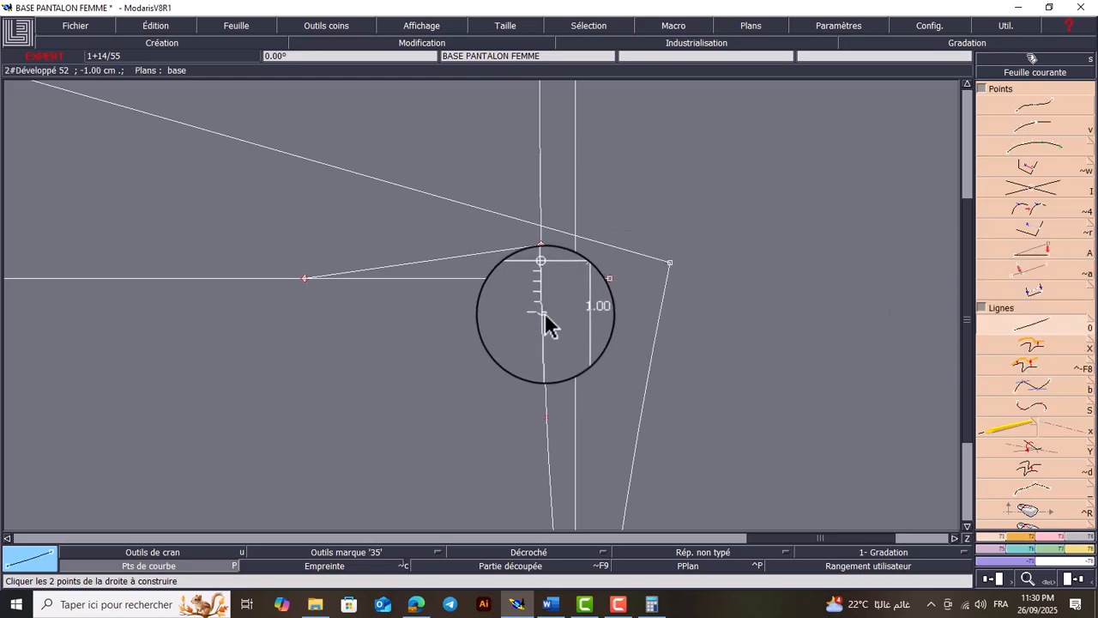
click(305, 278)
click(309, 284)
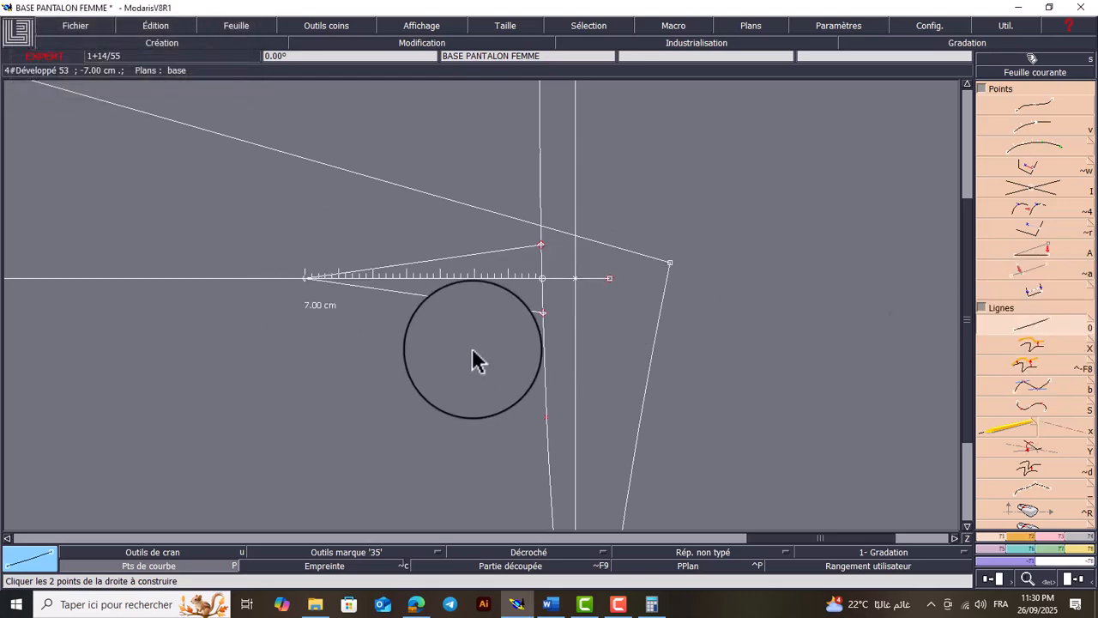
Place a developed point on the front waistline 2 cm from its side end for the front side shaping
key(Home)
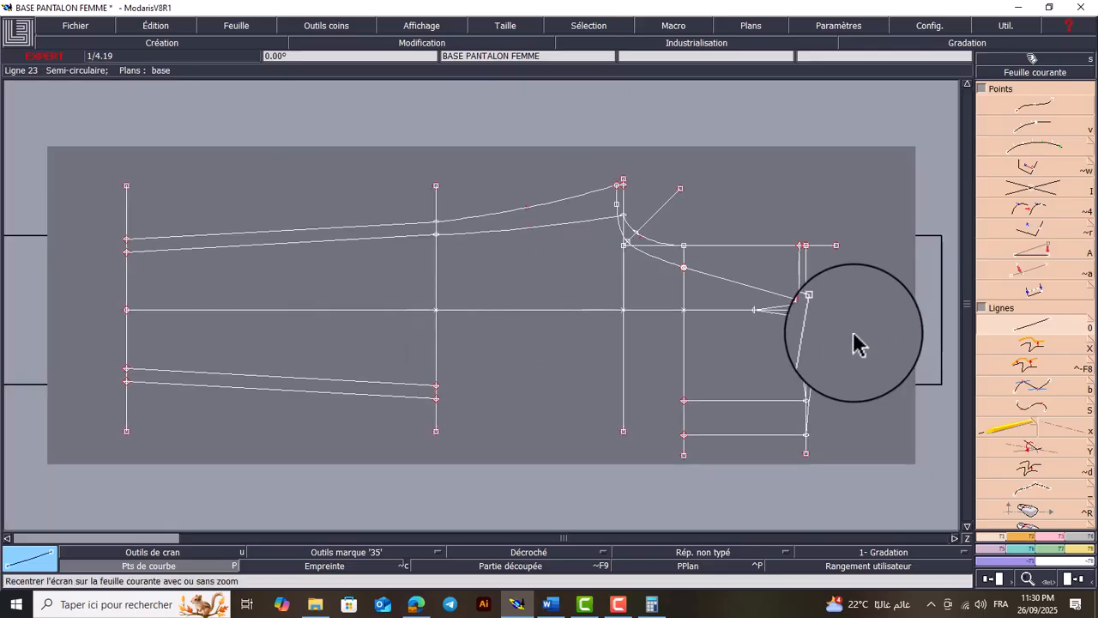
key(Return)
drag(866, 294, 612, 462)
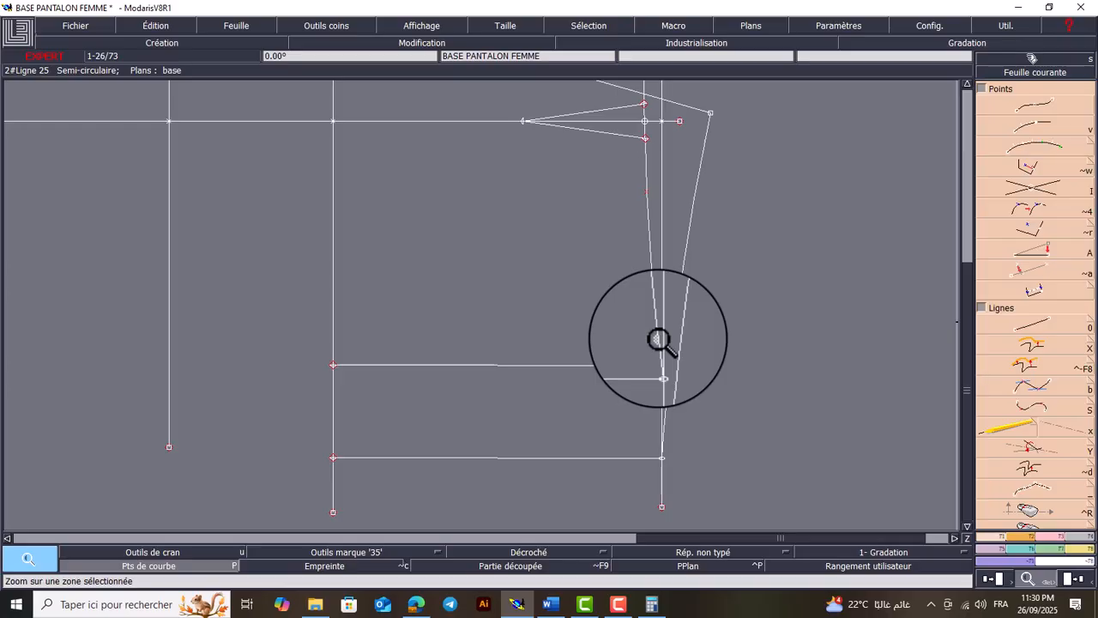
key(v)
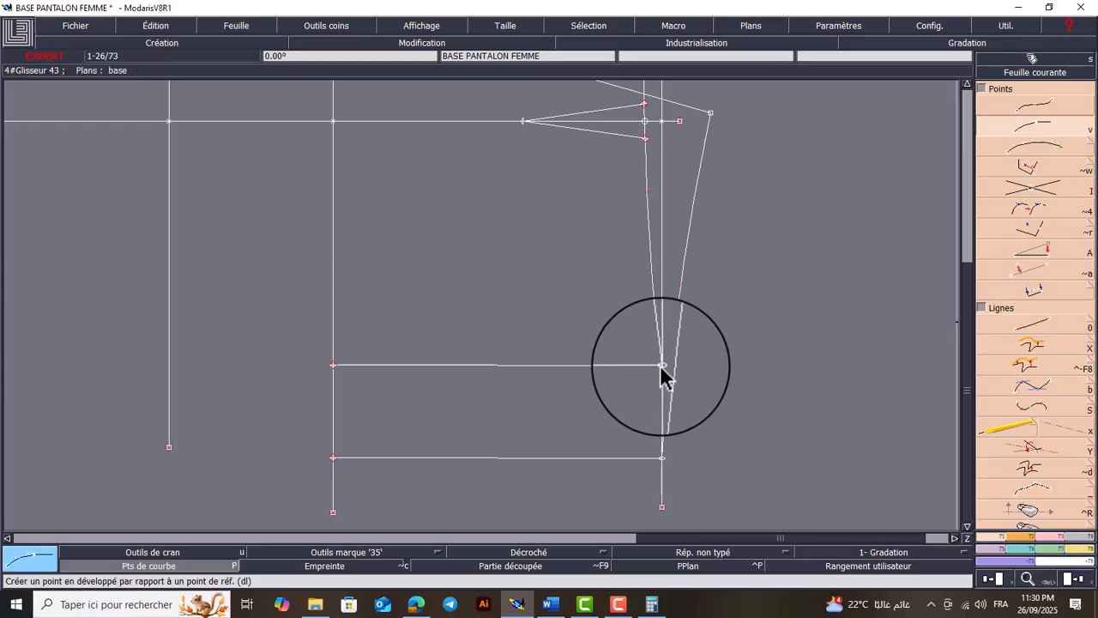
click(657, 361)
text(2)
key(Return)
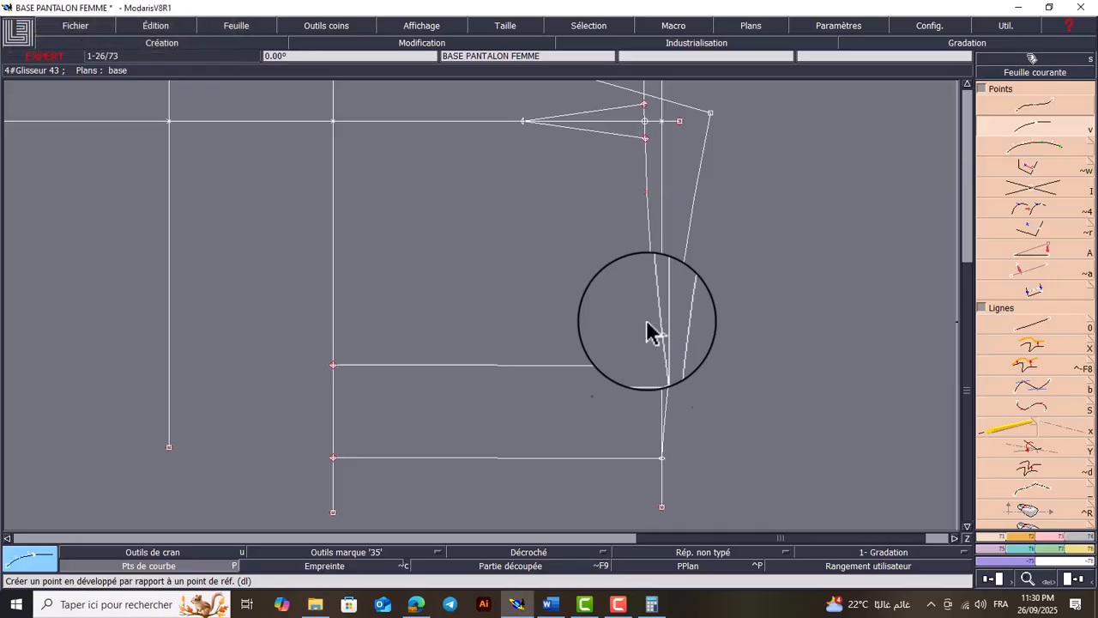
Place a developed point on the back waistline at -2 cm from its side end for the back side shaping
click(664, 462)
key(Down)
key(BackSpace)
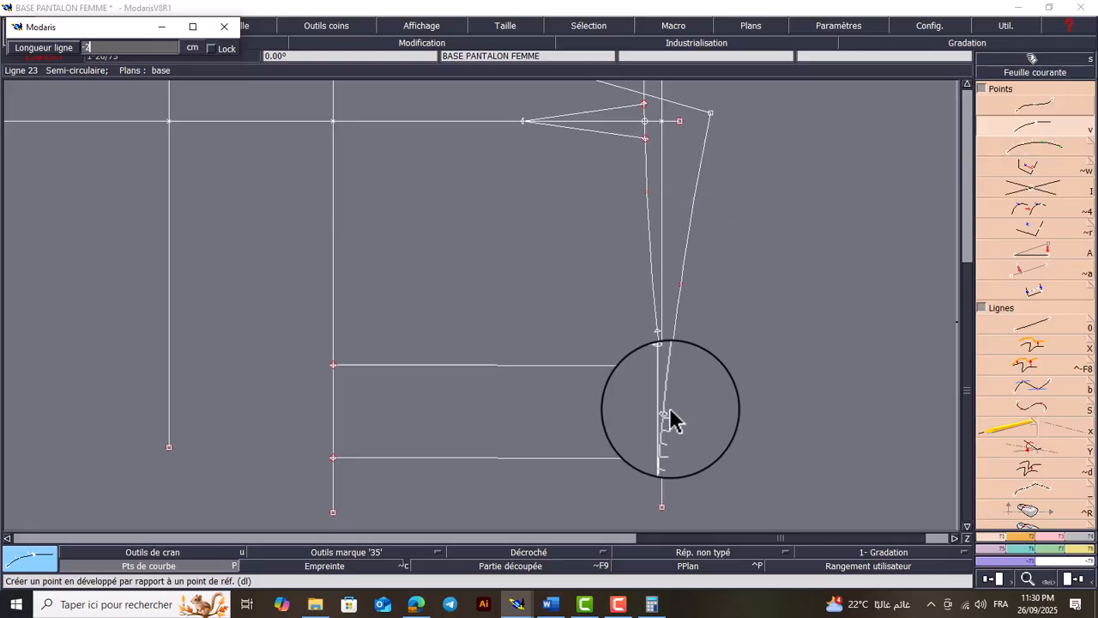
text(-2)
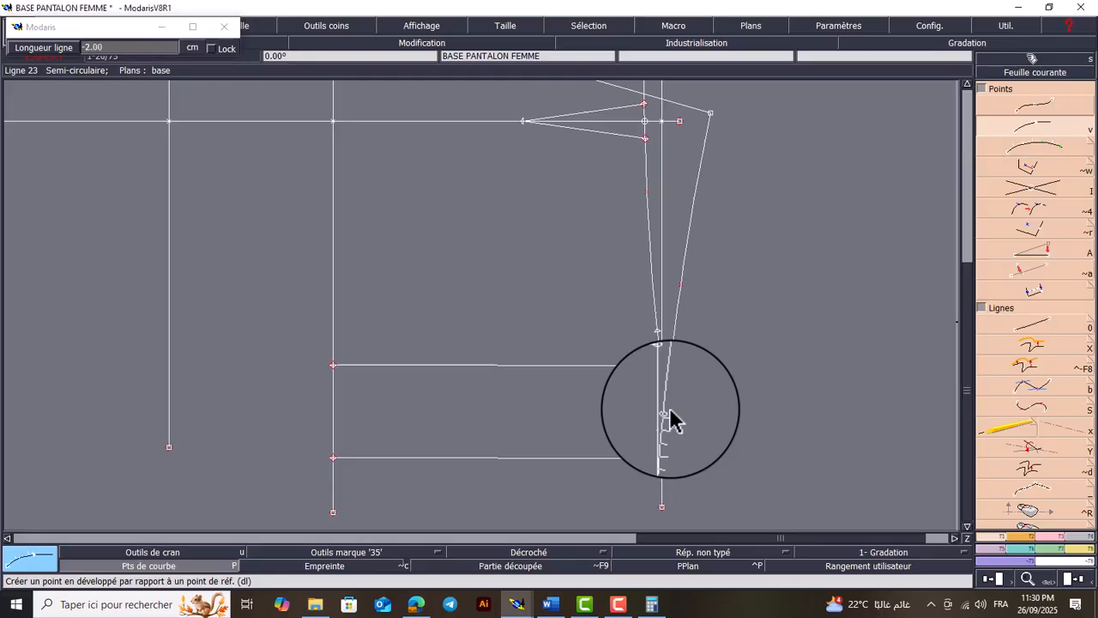
key(Return)
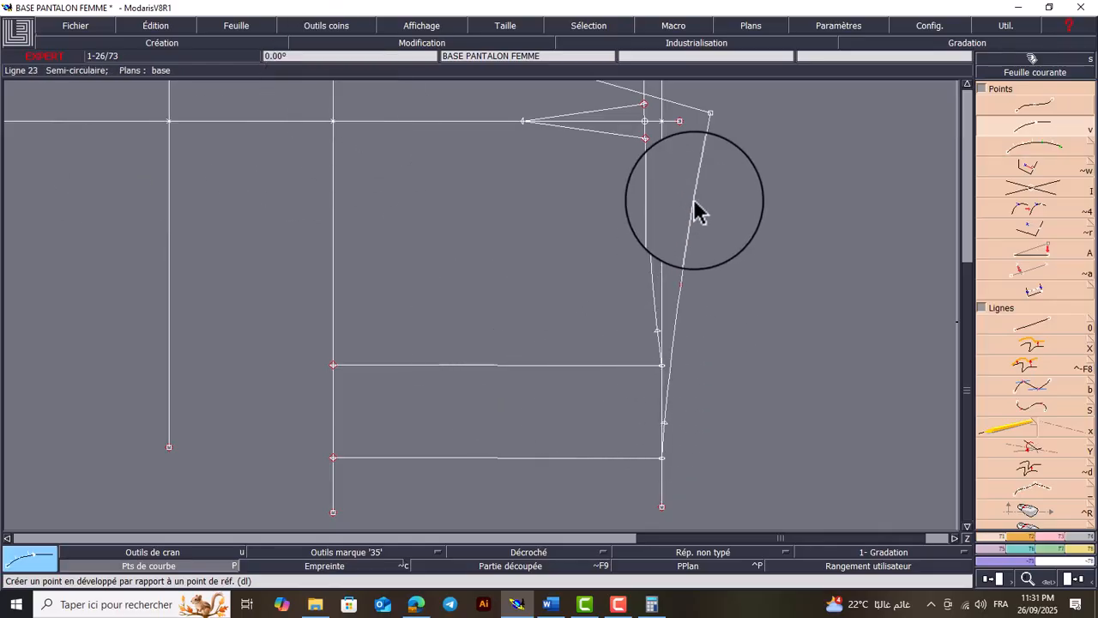
Measure the back waistline from the centre-back corner to the 2 cm side point, display the measures and delete the back ones
key(x)
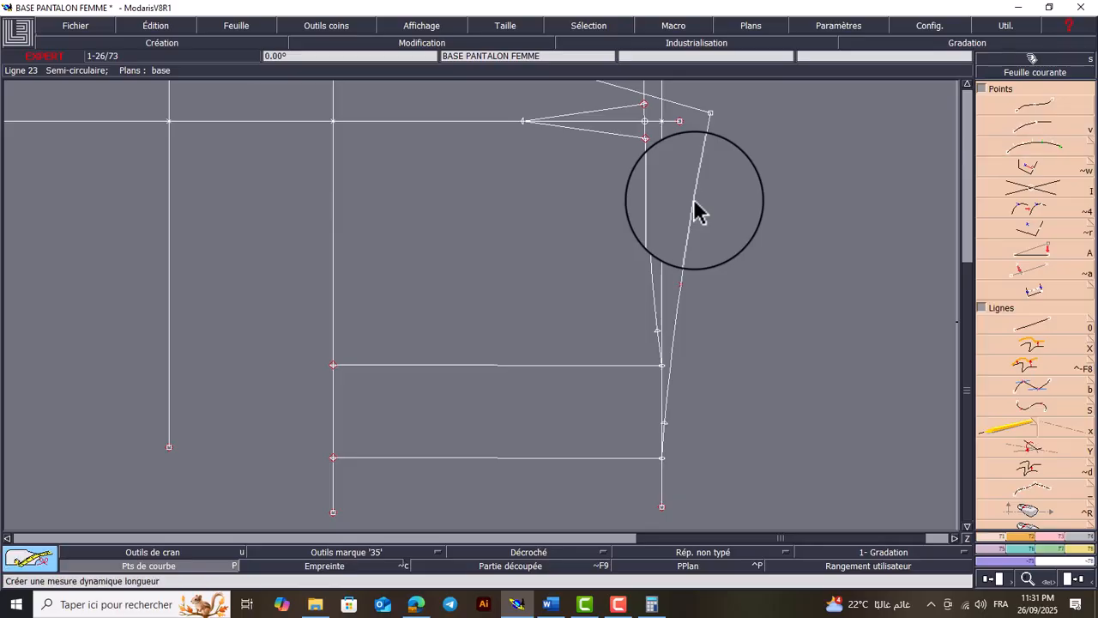
click(712, 117)
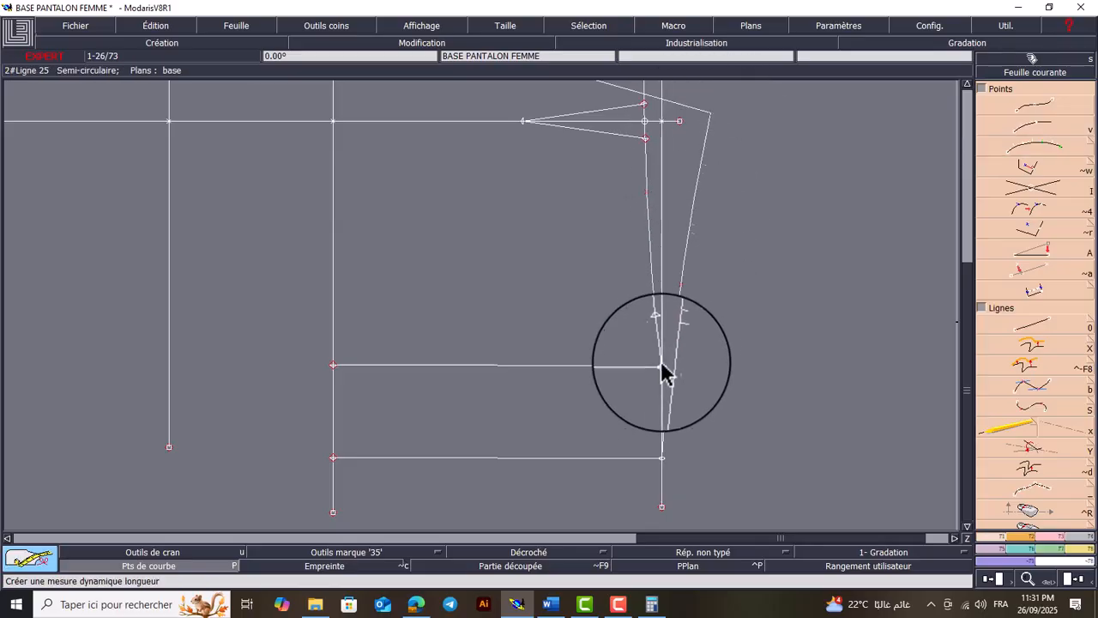
click(666, 423)
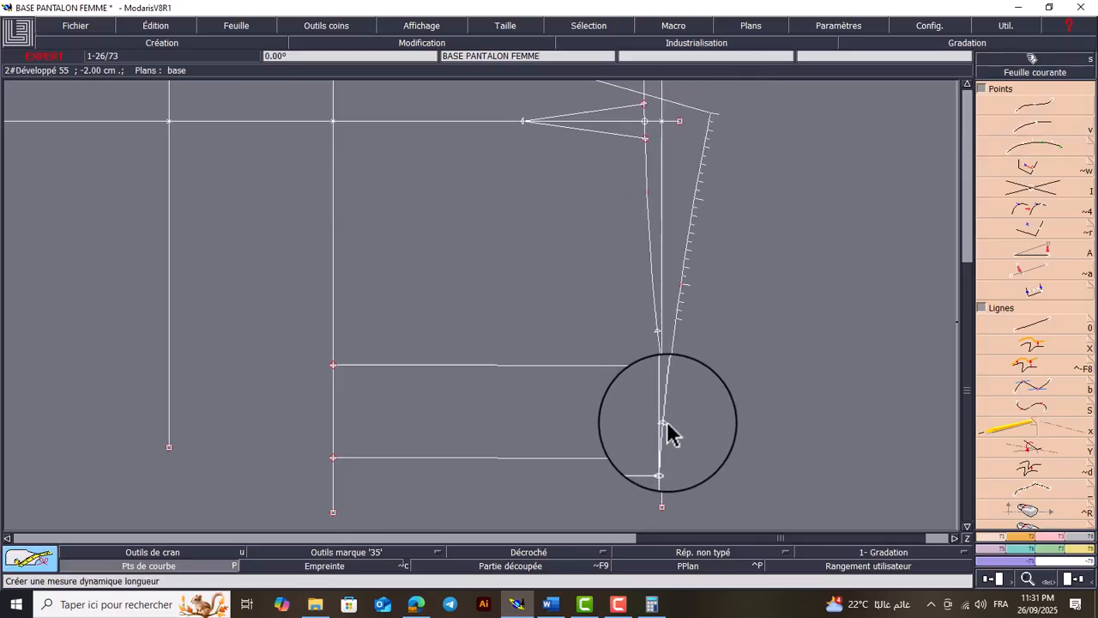
click(417, 24)
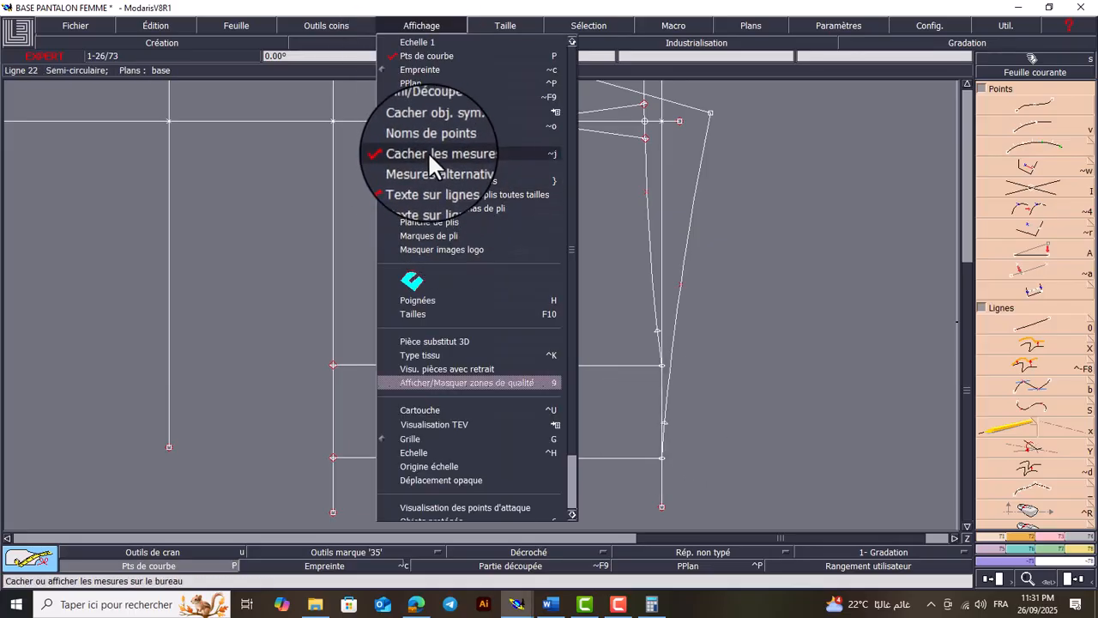
click(429, 153)
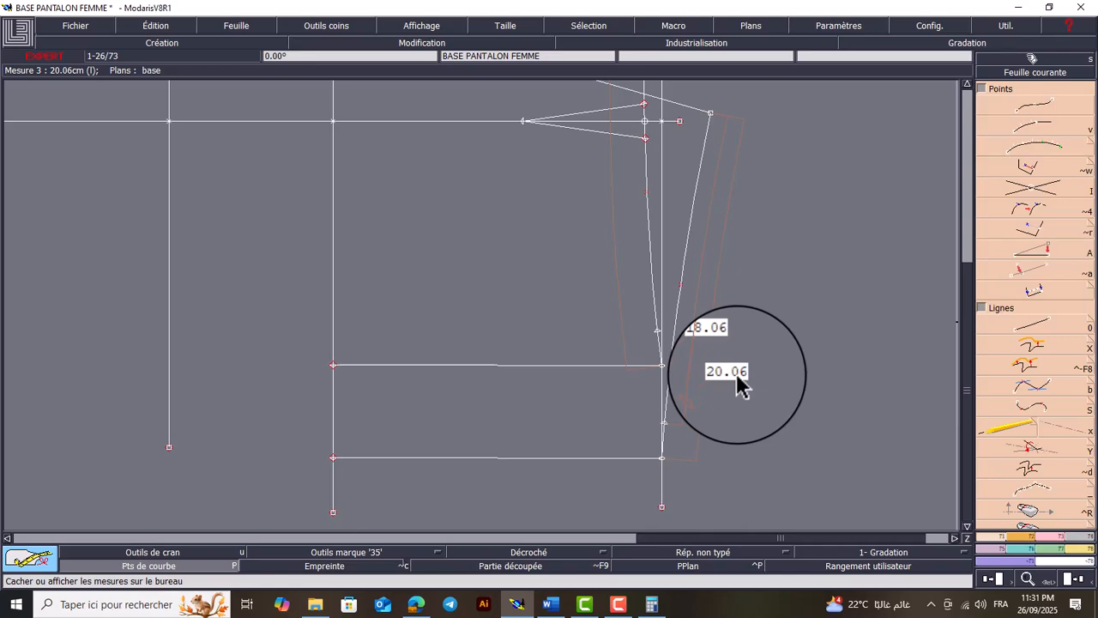
key(Delete)
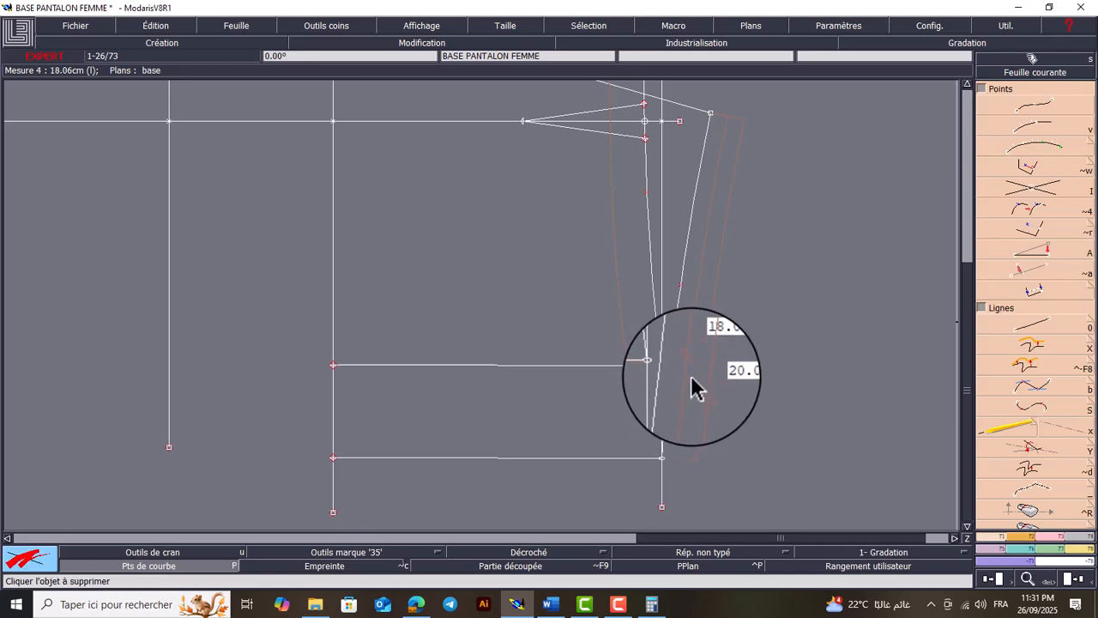
click(704, 393)
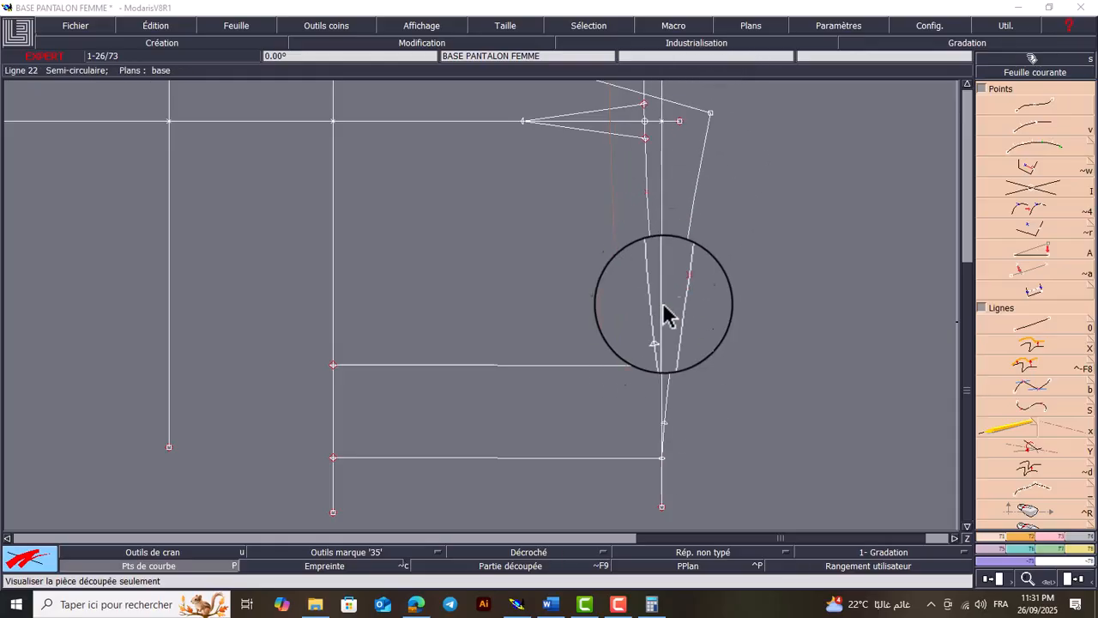
Compute 18 divided by 5 and multiplied by 2 in Calculator, and return to Modaris
click(652, 604)
text(18/)
text(5)
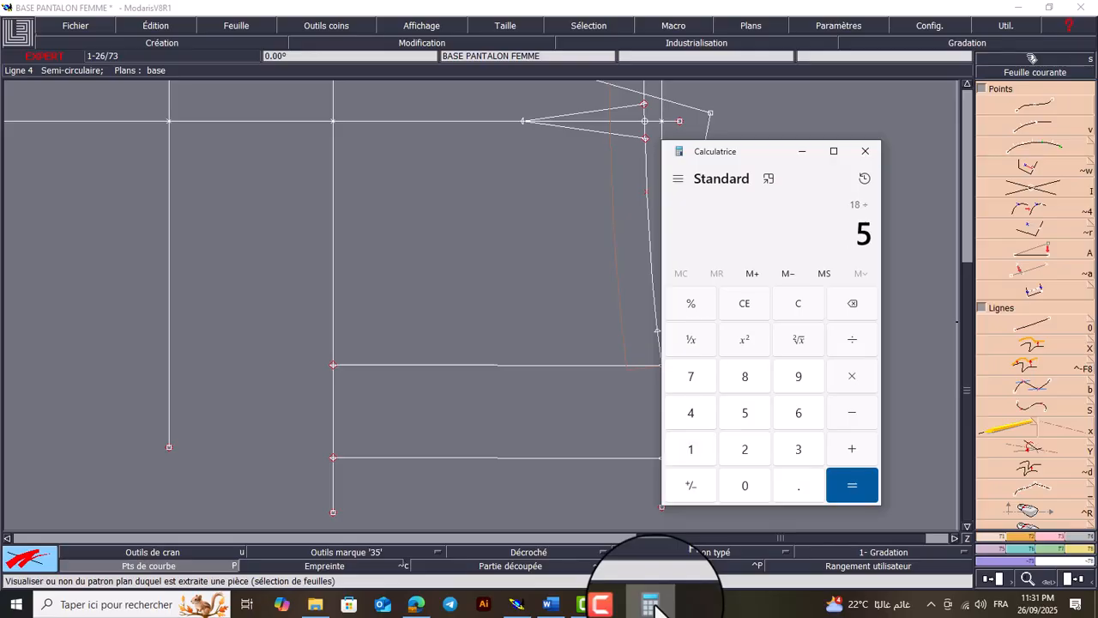
text(*2)
key(Return)
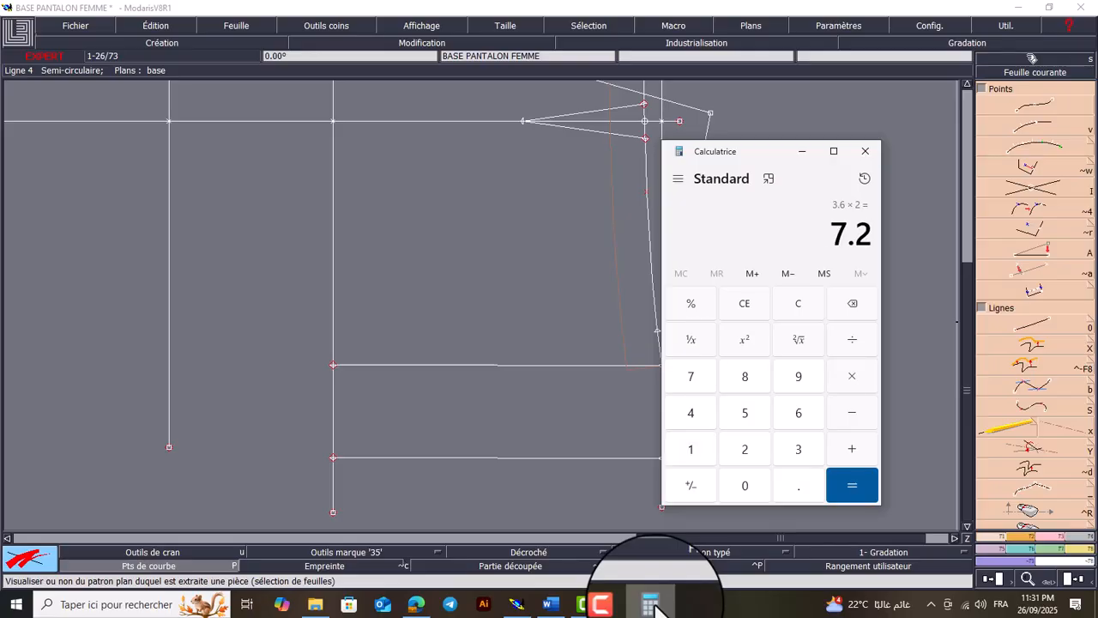
click(802, 156)
Place a developed point on the back waistline at -7.2 cm from the 2 cm side-shaping point for the back dart centre
key(v)
click(667, 422)
click(669, 433)
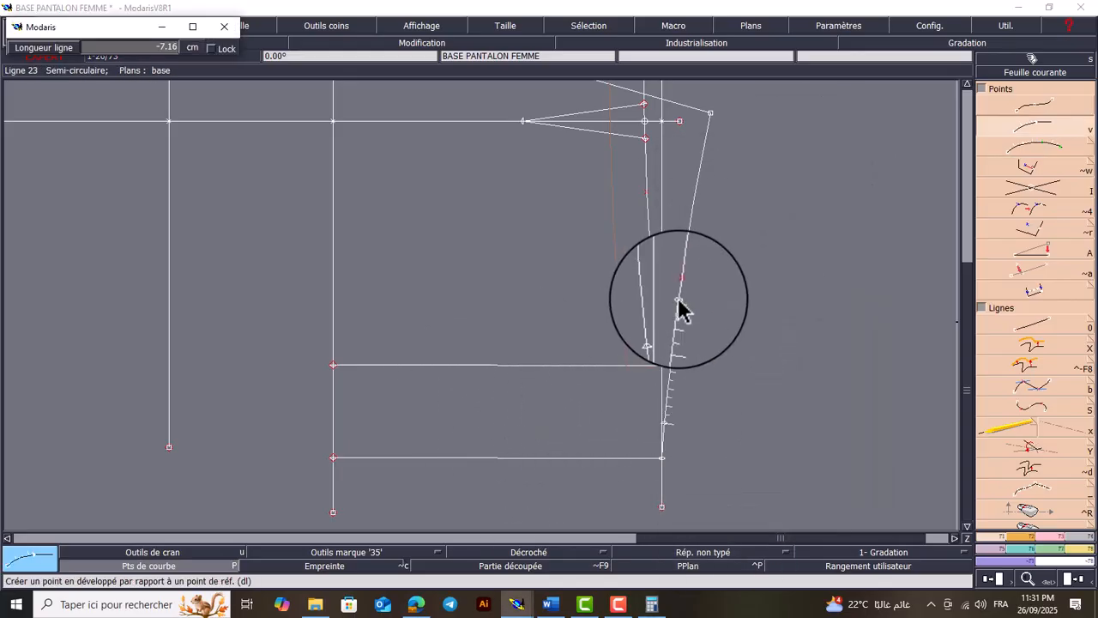
key(Down)
key(BackSpace)
text(-7.2)
key(Return)
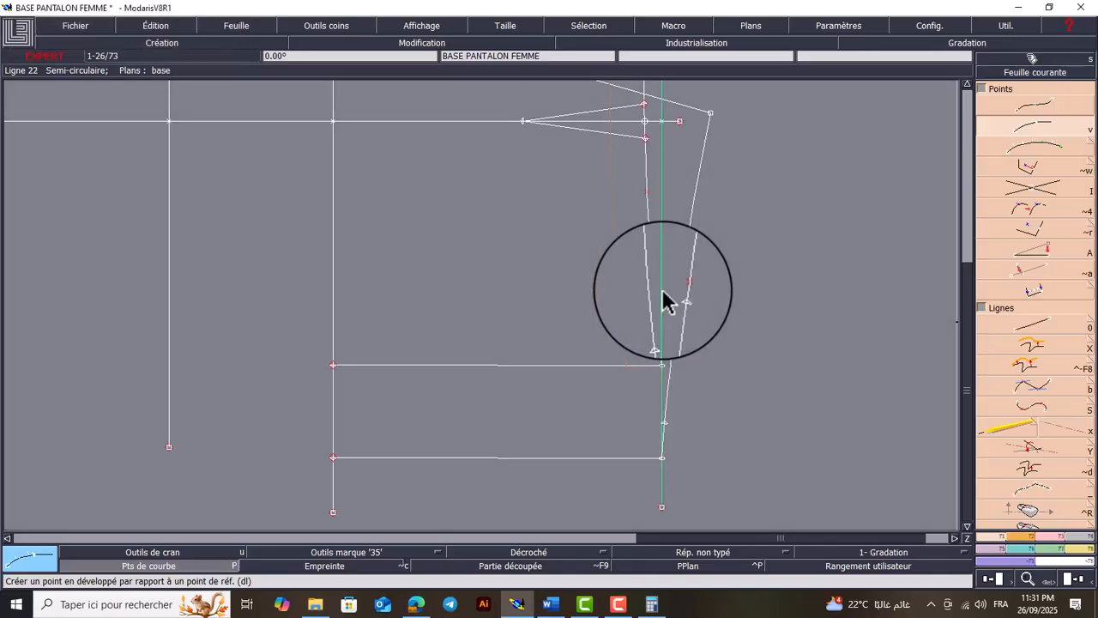
Hide the curve points and join the front and back 2 cm side points to their hip-line side ends with arc lines
click(199, 564)
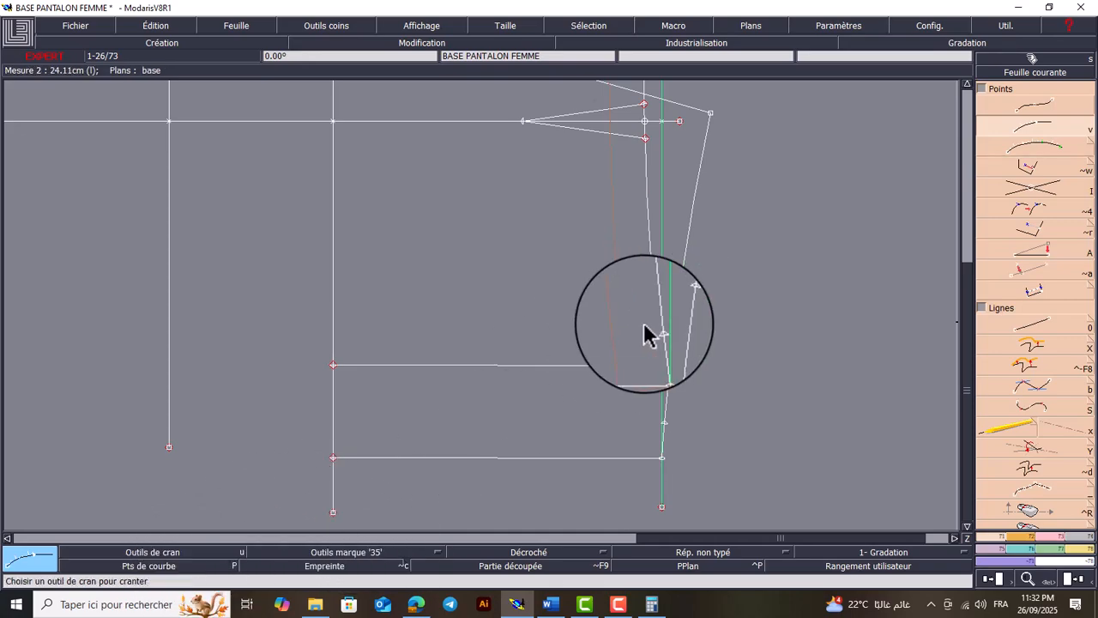
click(1029, 539)
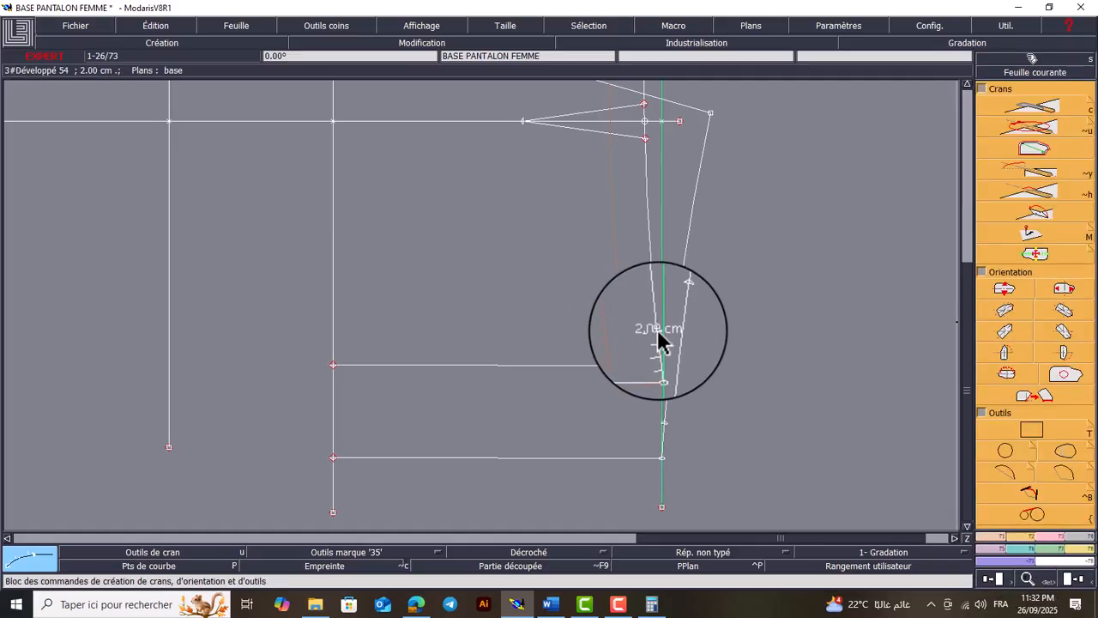
click(527, 348)
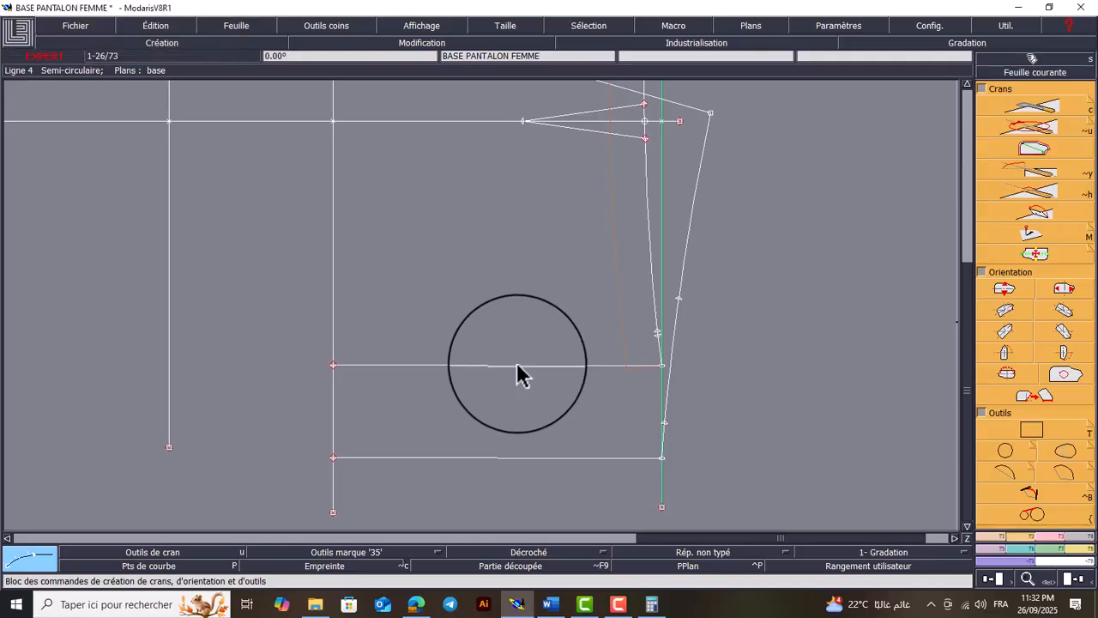
click(1012, 474)
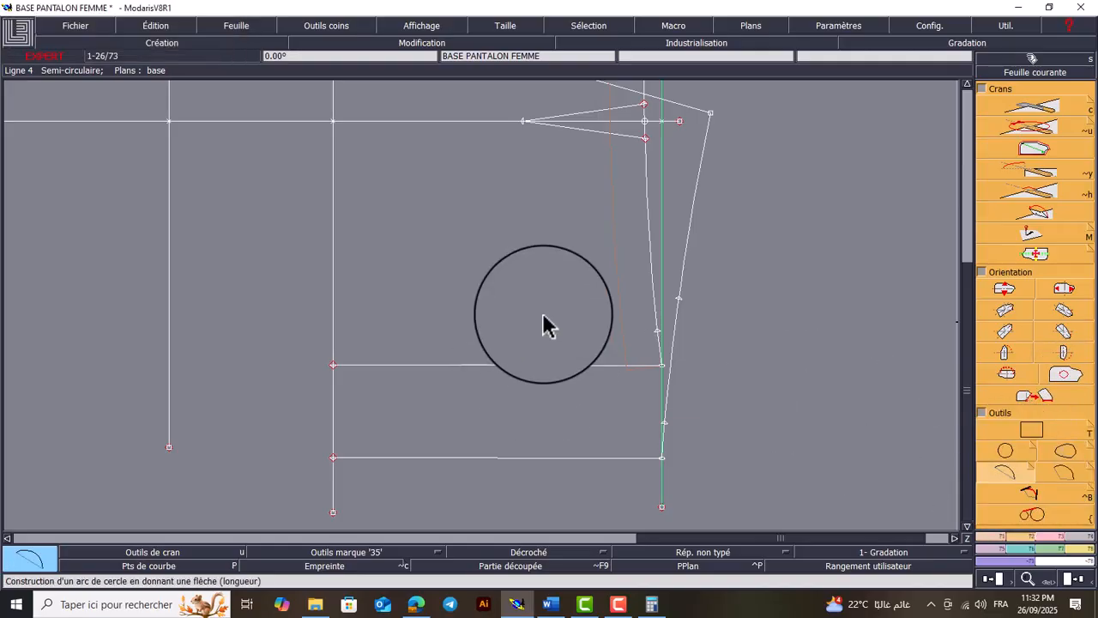
click(656, 331)
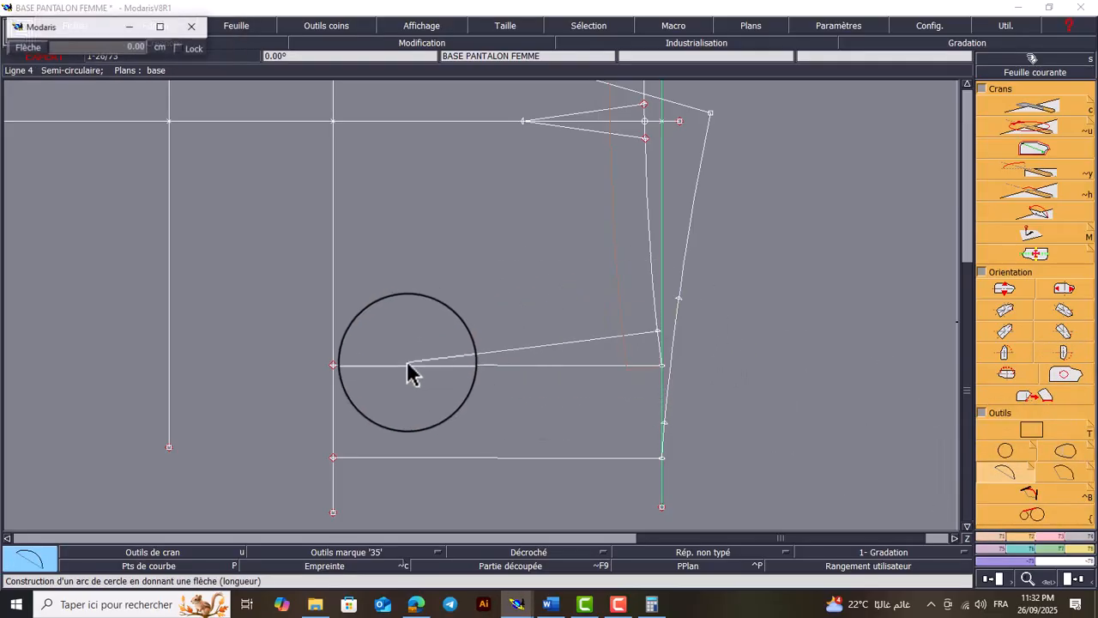
click(333, 365)
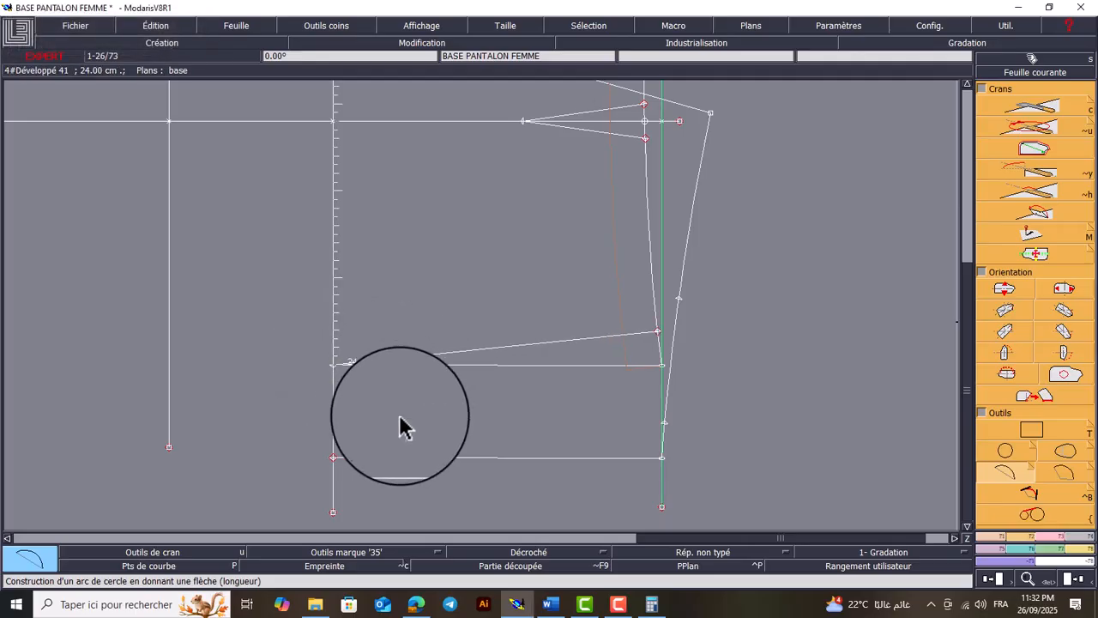
click(665, 423)
click(334, 457)
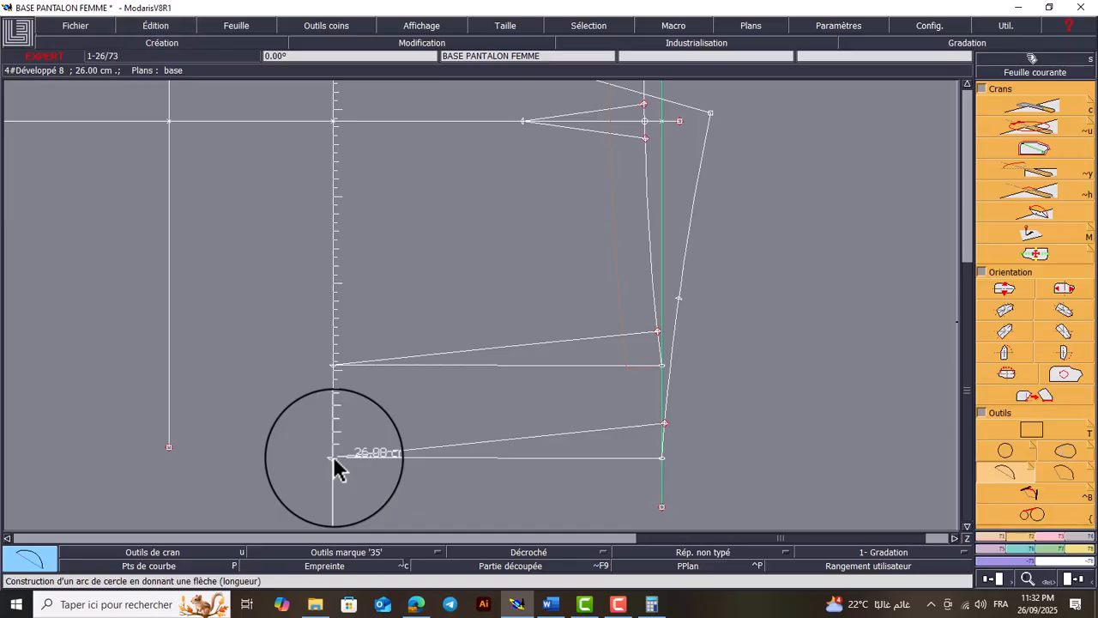
click(333, 456)
Show the curve points and pull the midpoints of the front and back side lines outward by about 0.5 cm to curve the hips
click(184, 564)
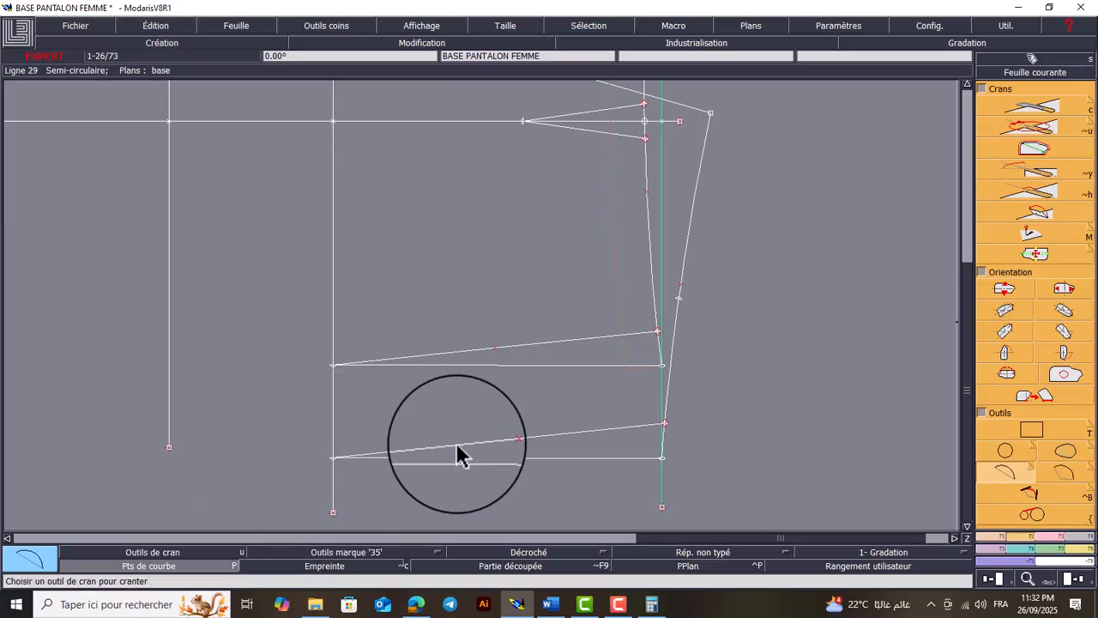
click(497, 358)
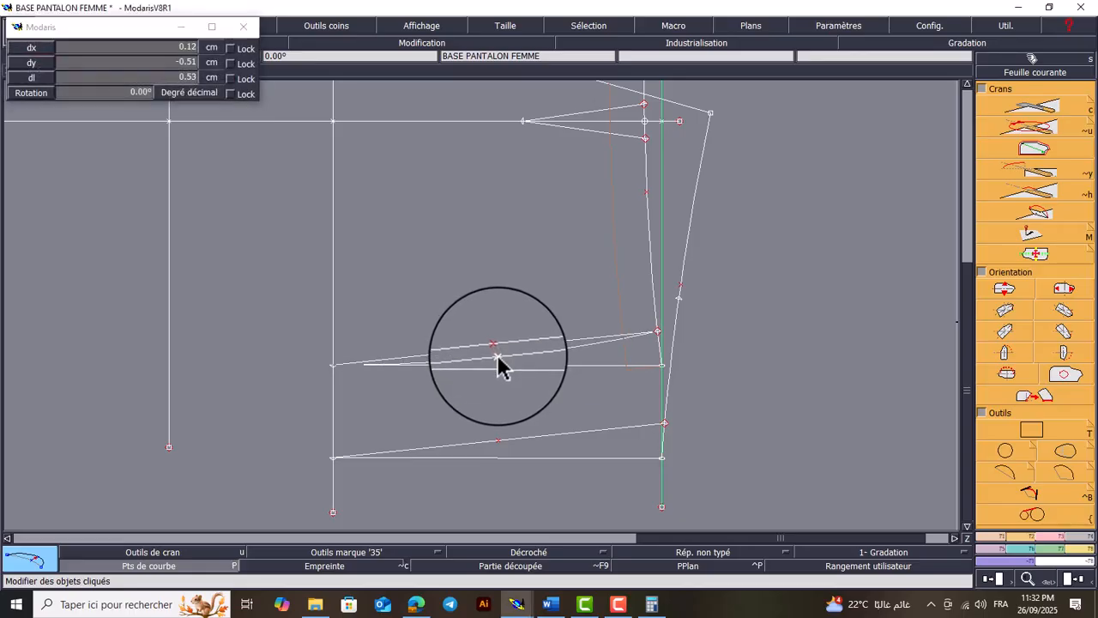
click(496, 364)
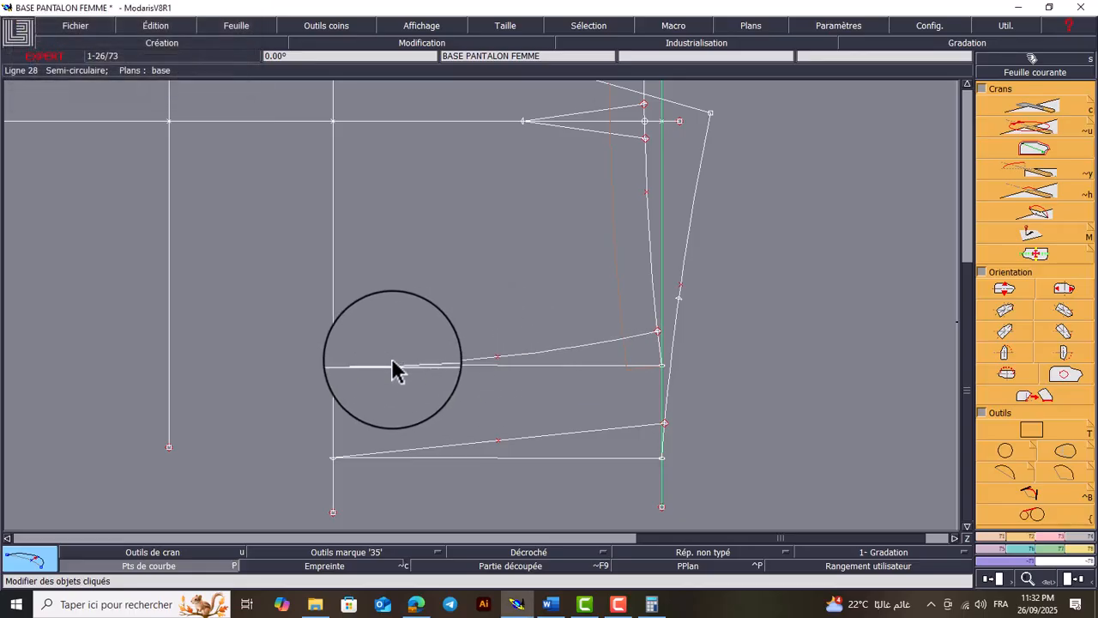
click(498, 446)
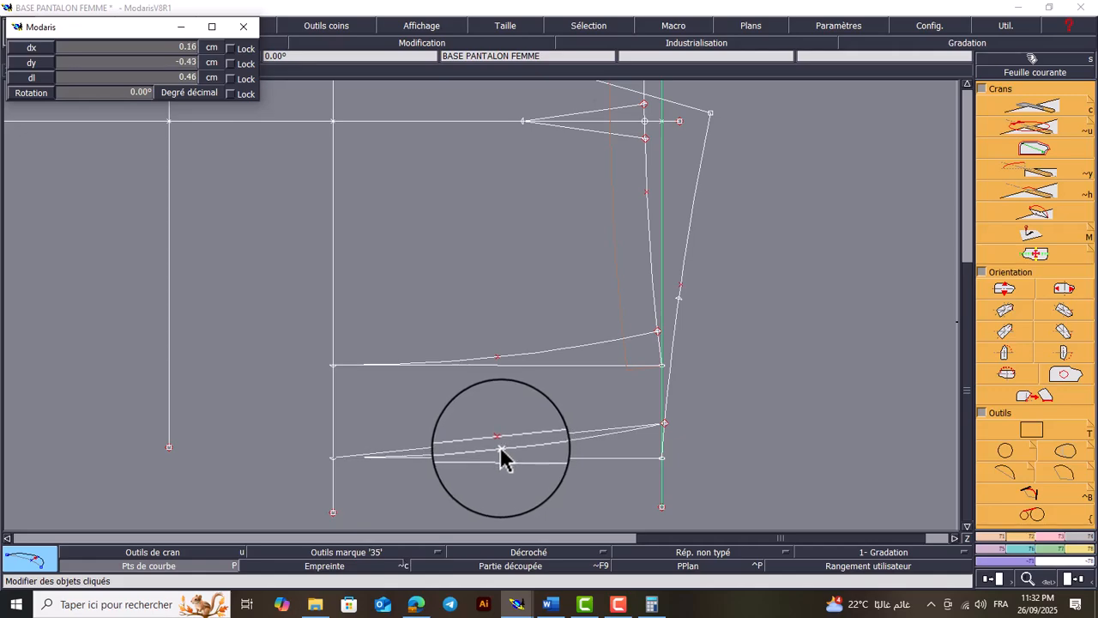
click(501, 447)
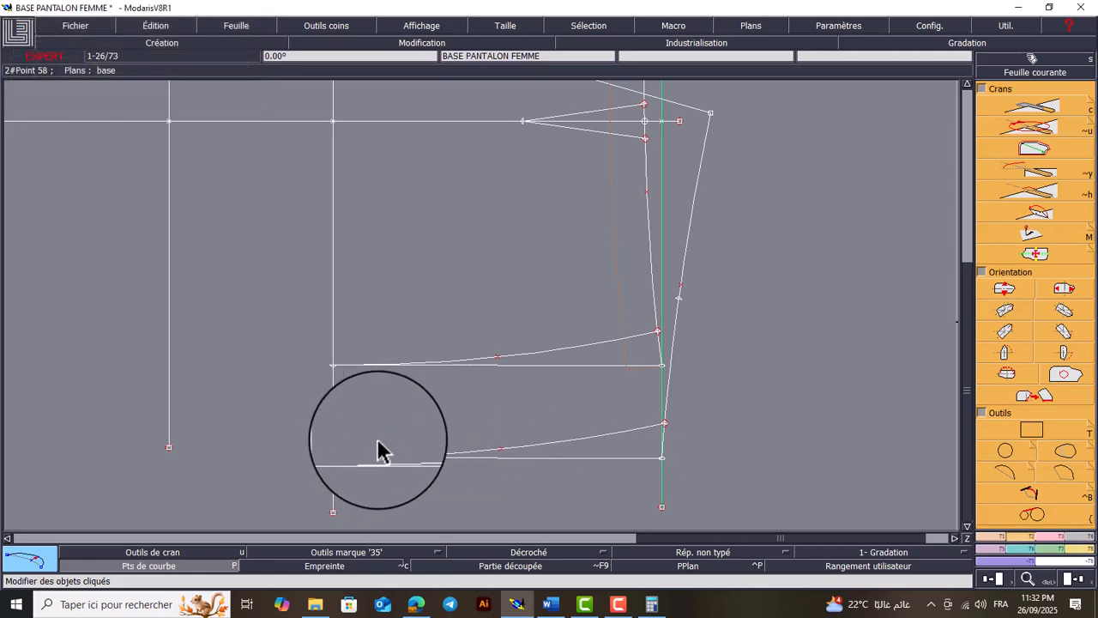
Set the marking tool for new points to no mark (Pas de marque)
key(Home)
key(Return)
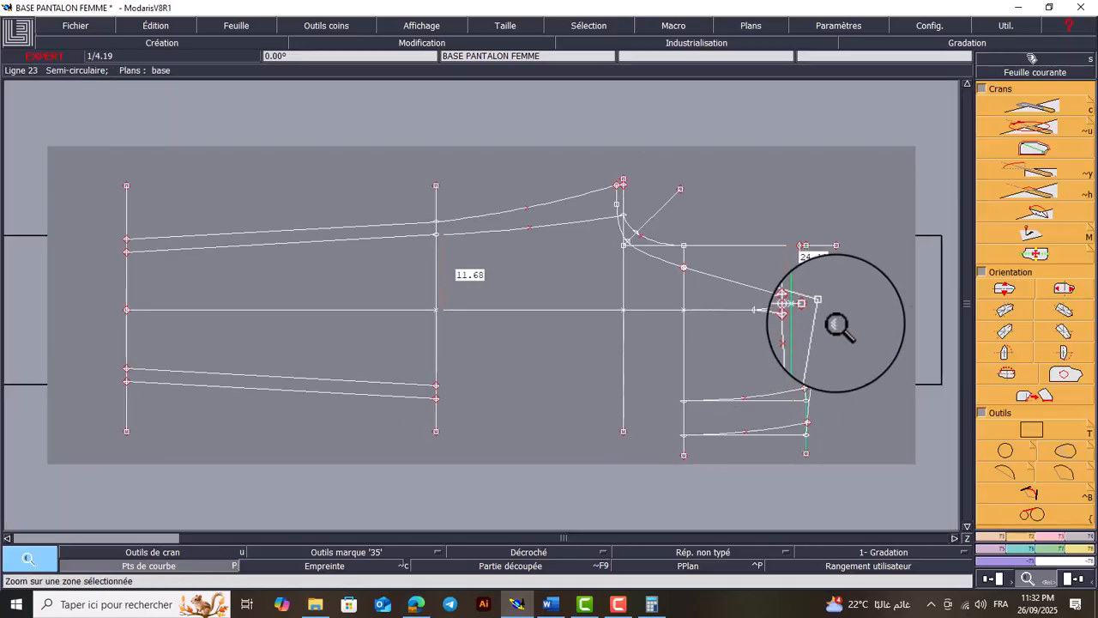
drag(849, 292, 605, 455)
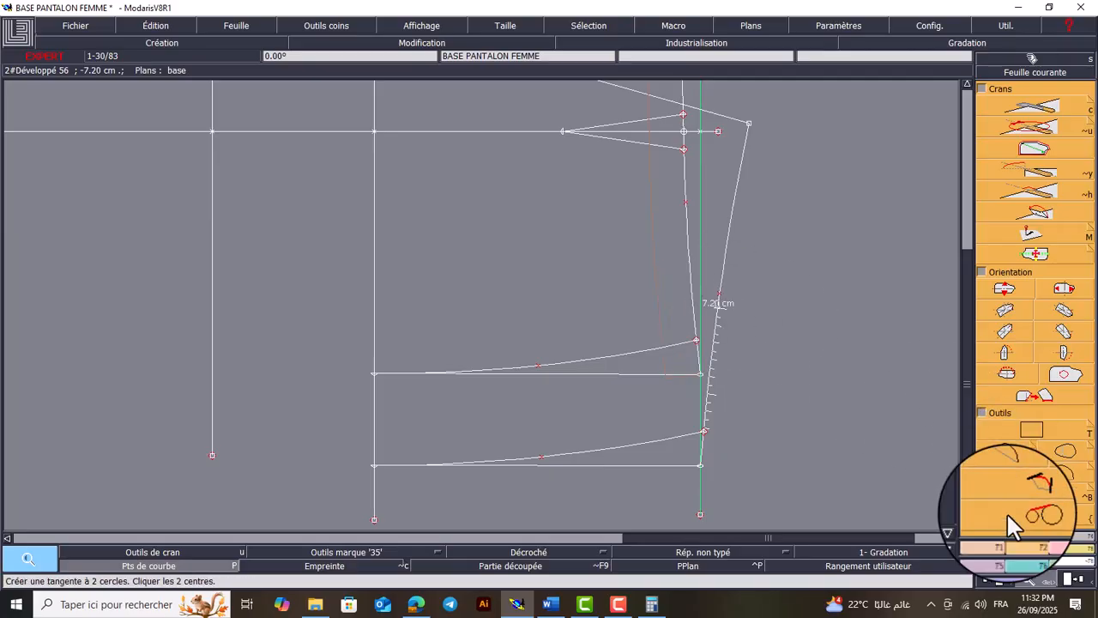
click(993, 533)
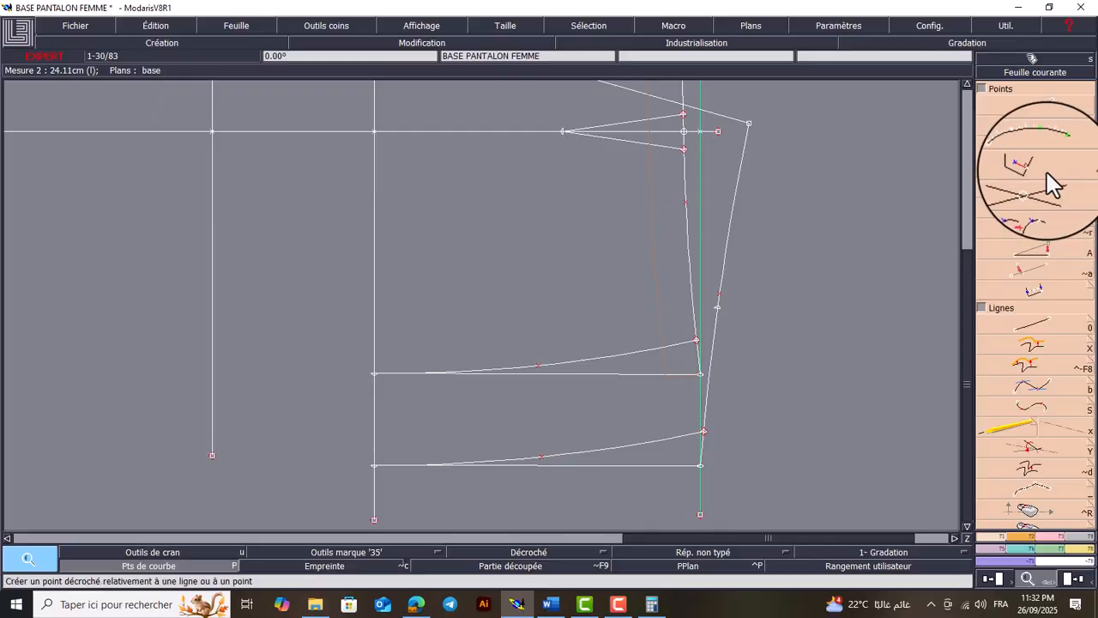
key(space)
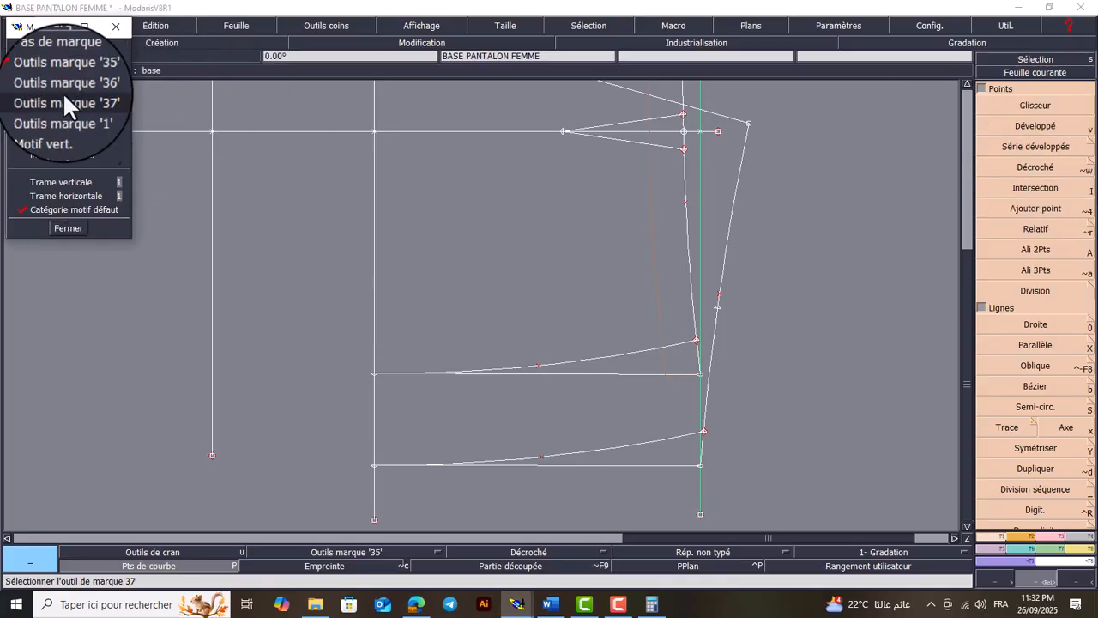
click(58, 58)
click(72, 228)
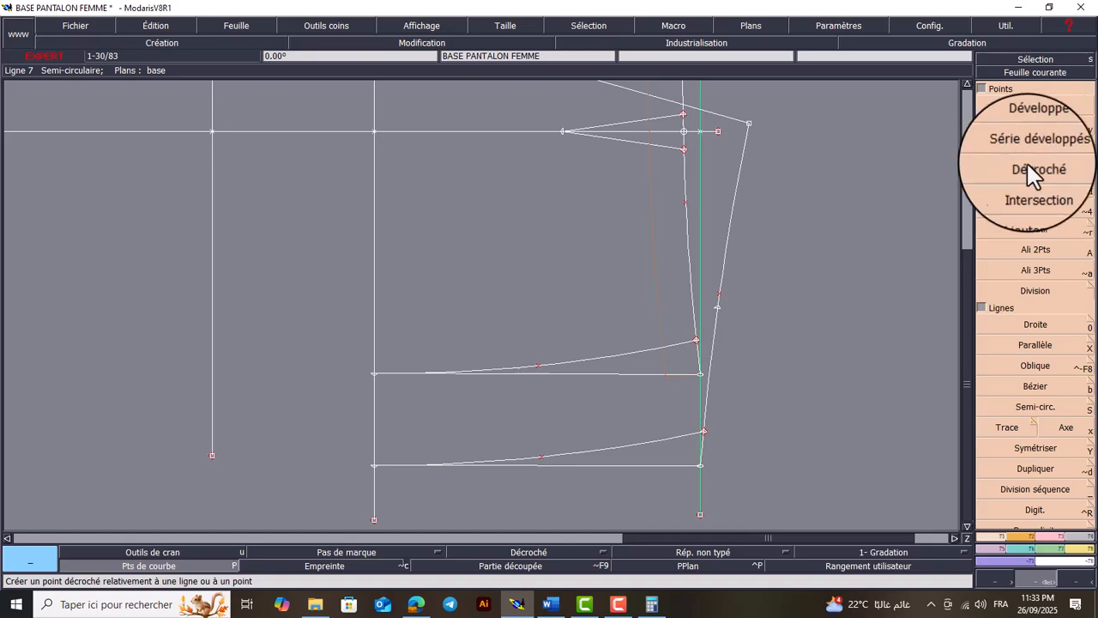
click(1090, 163)
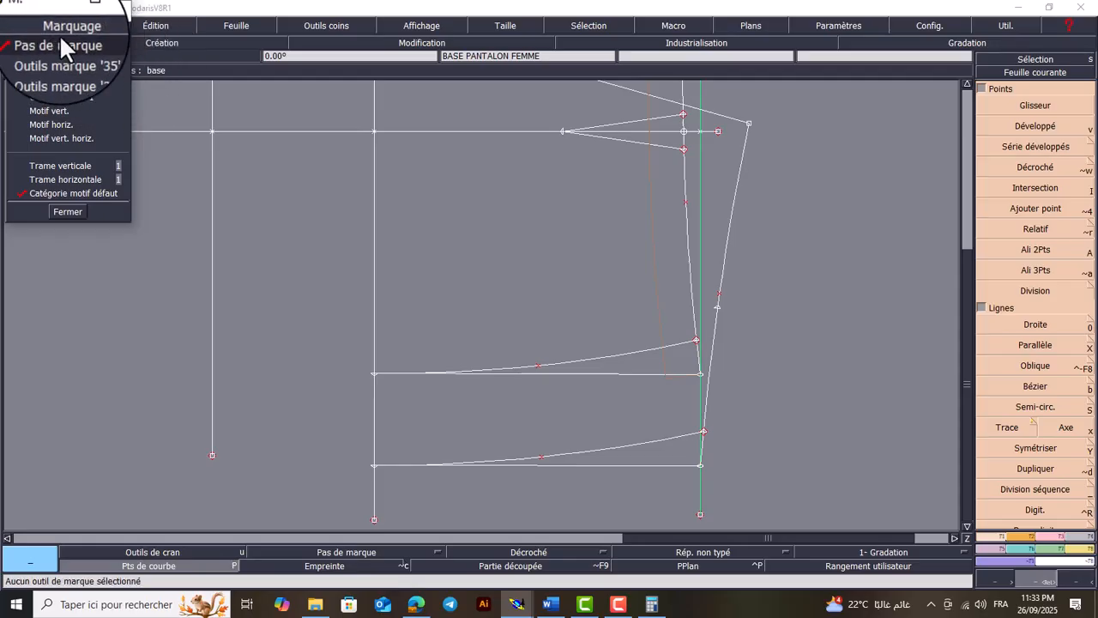
click(70, 203)
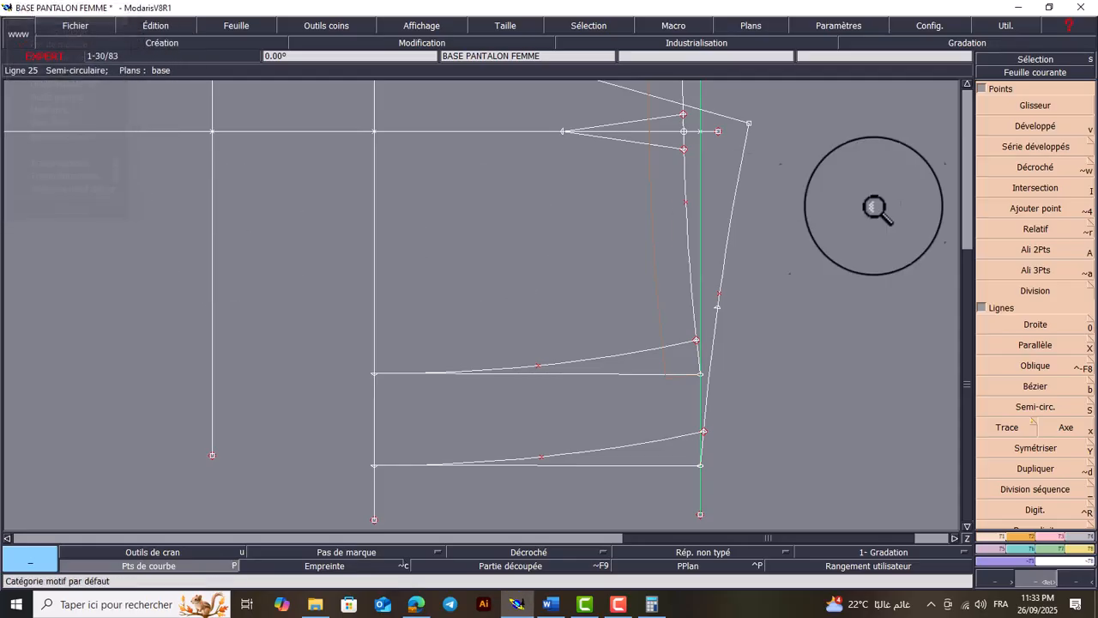
Place an offset (Décroché) point 7 cm inward at -90° from the 7.2 cm point on the back waistline as dart tip
click(1044, 166)
key(ctrl+i)
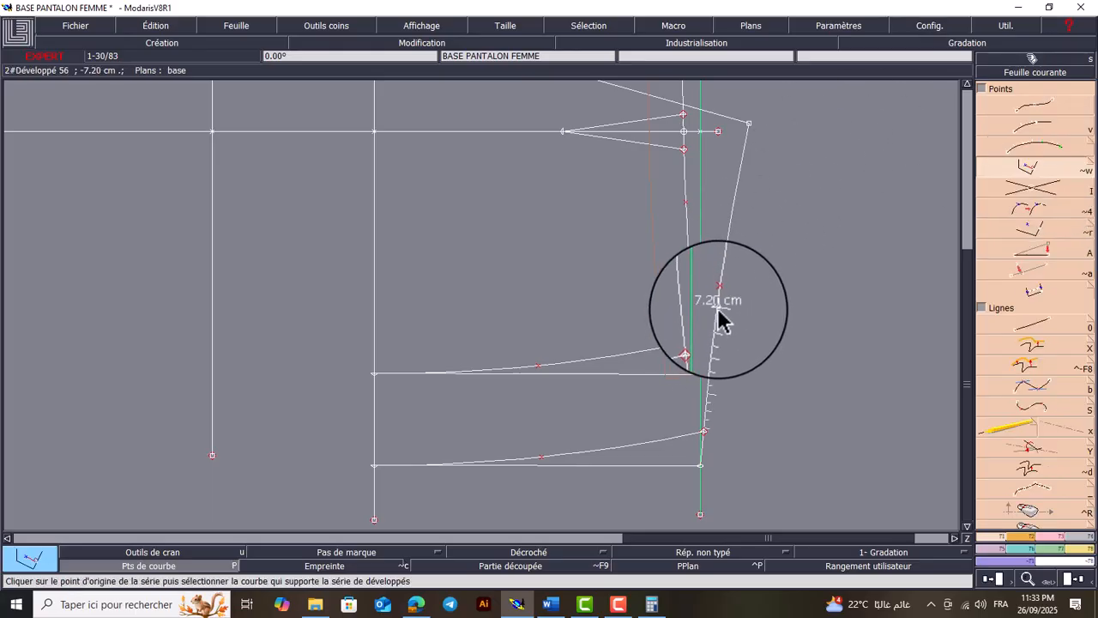
click(719, 313)
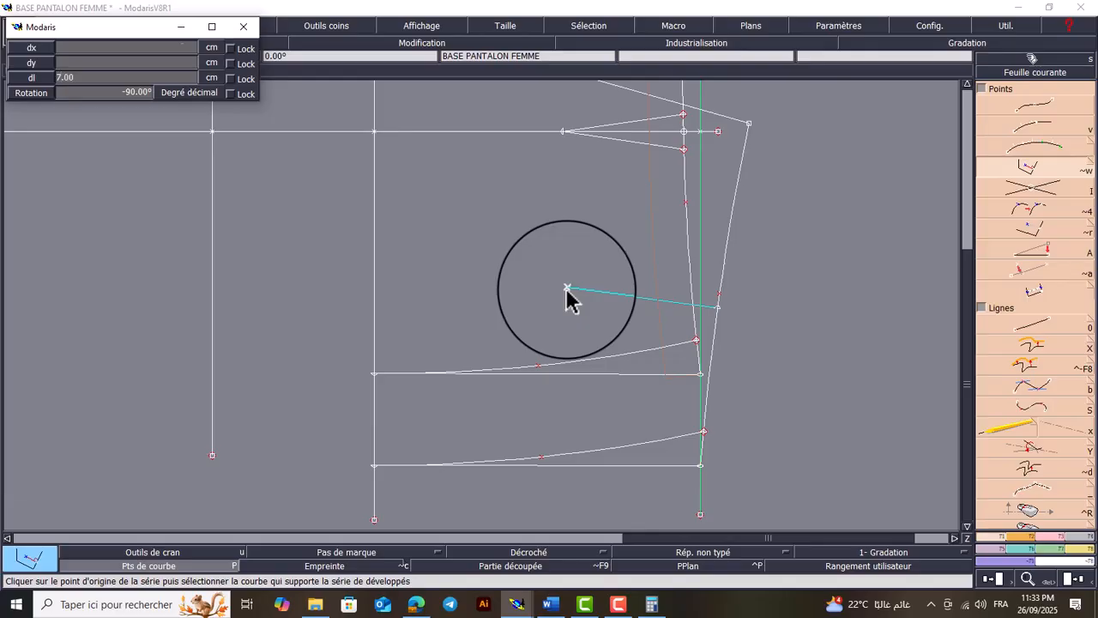
key(Return)
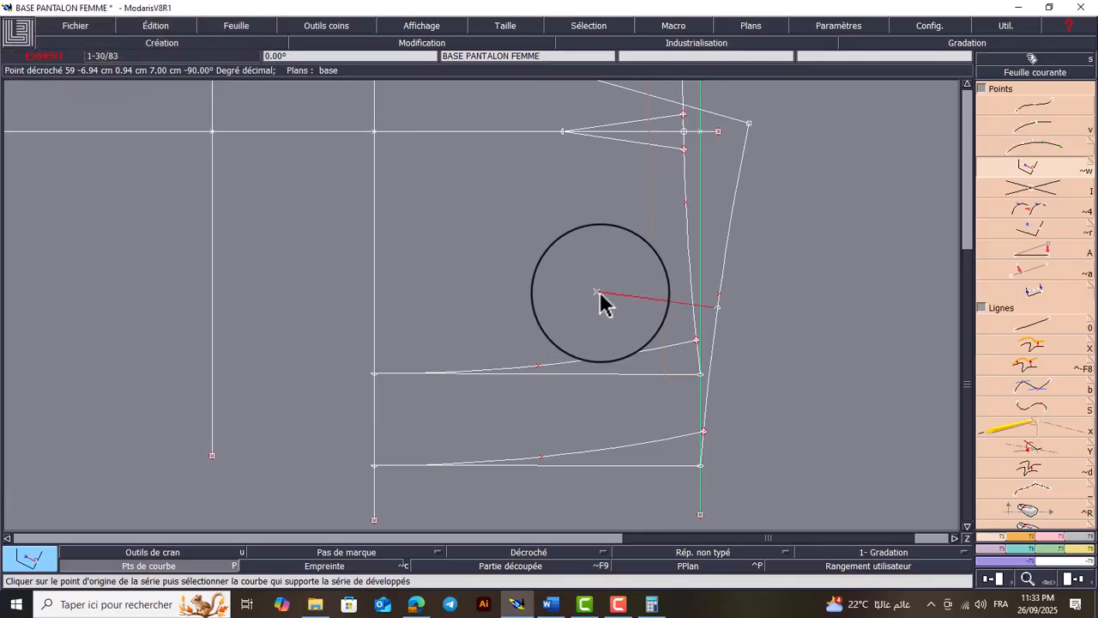
key(Return)
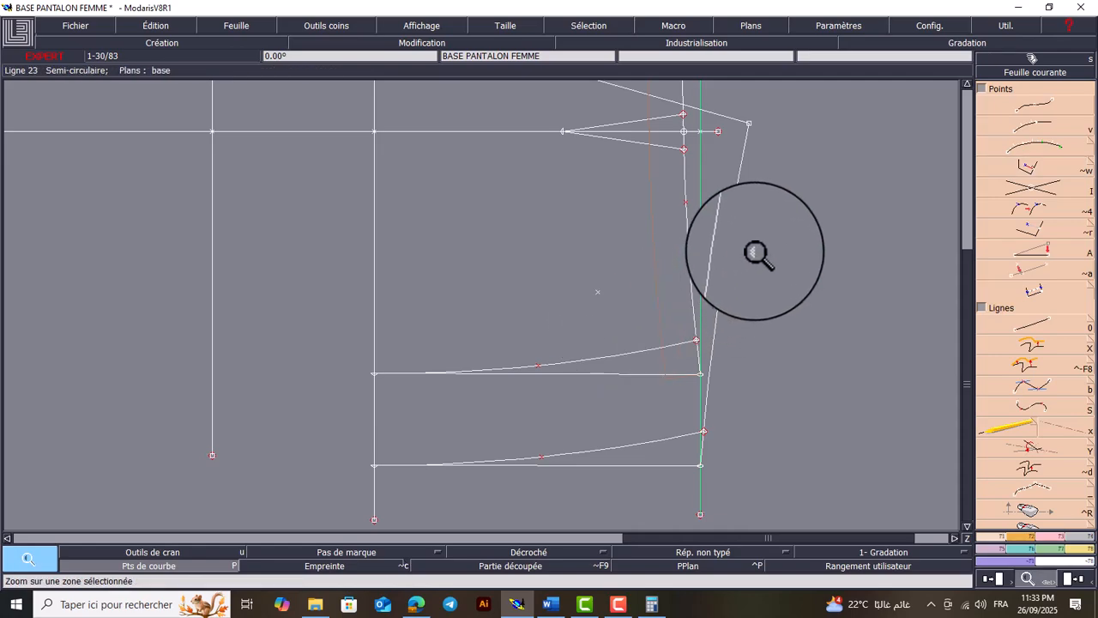
Hide the curve points and place developed points 1 cm on either side of the second back dart's centre along the back waistline
drag(755, 251, 547, 391)
click(219, 566)
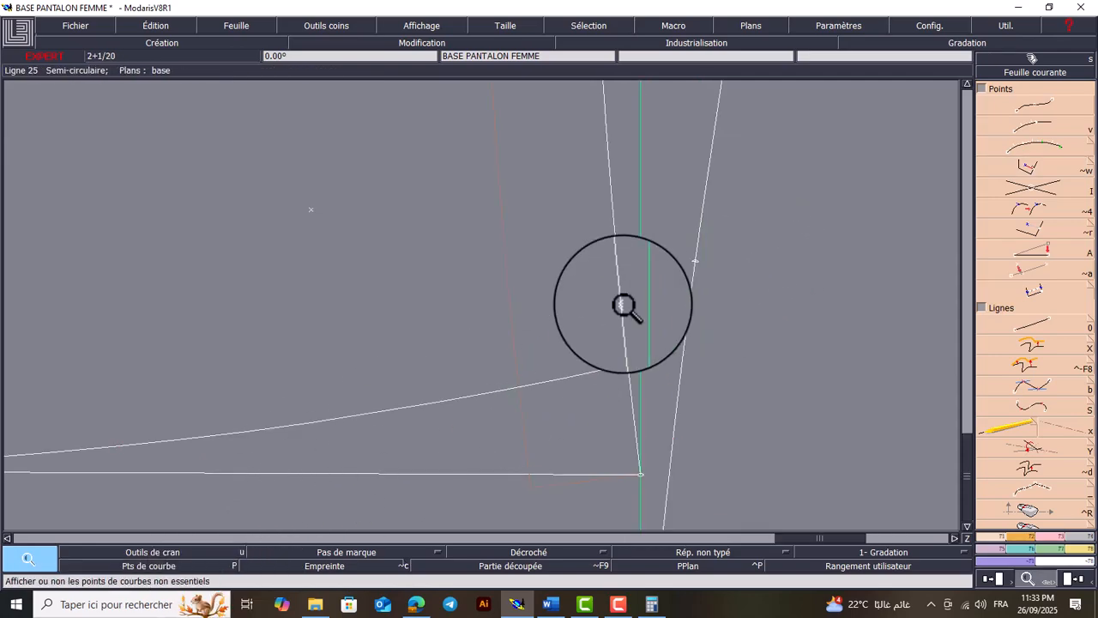
key(v)
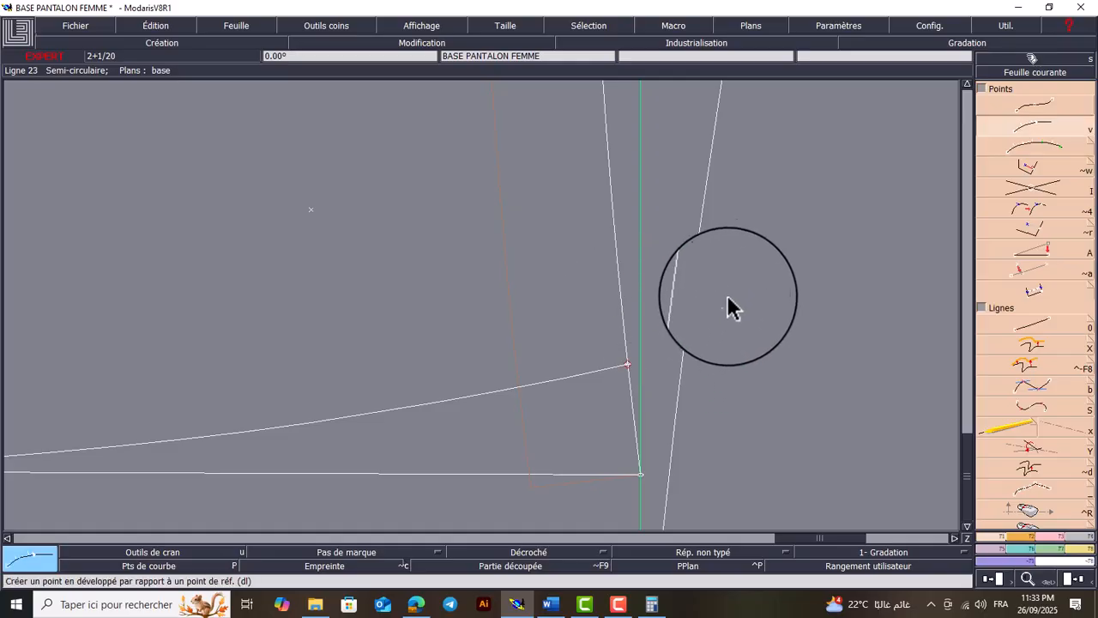
click(695, 260)
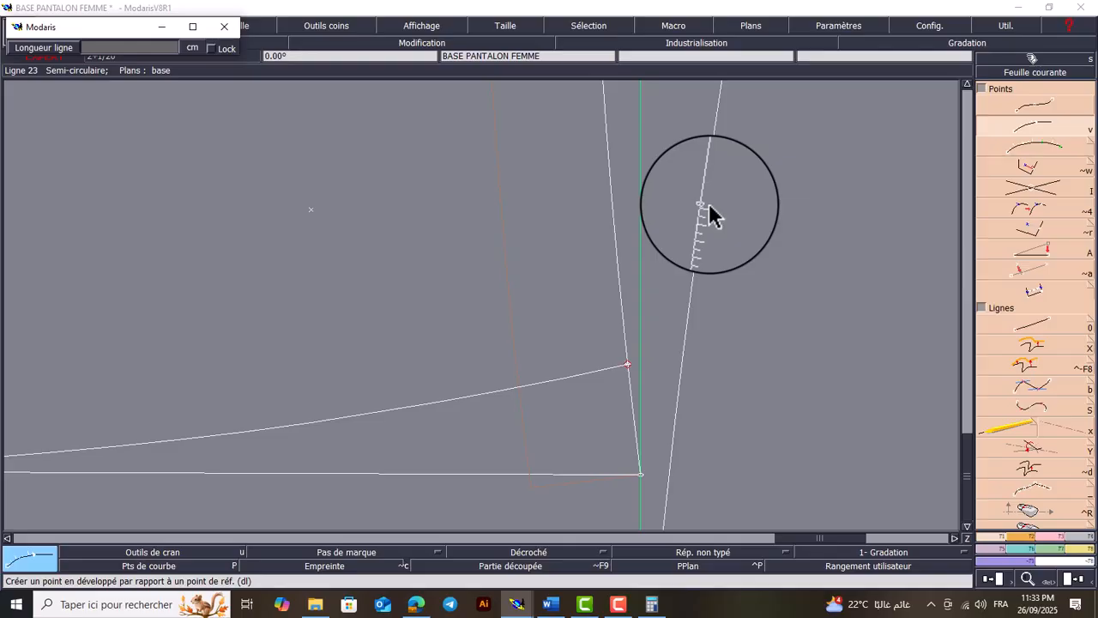
key(Return)
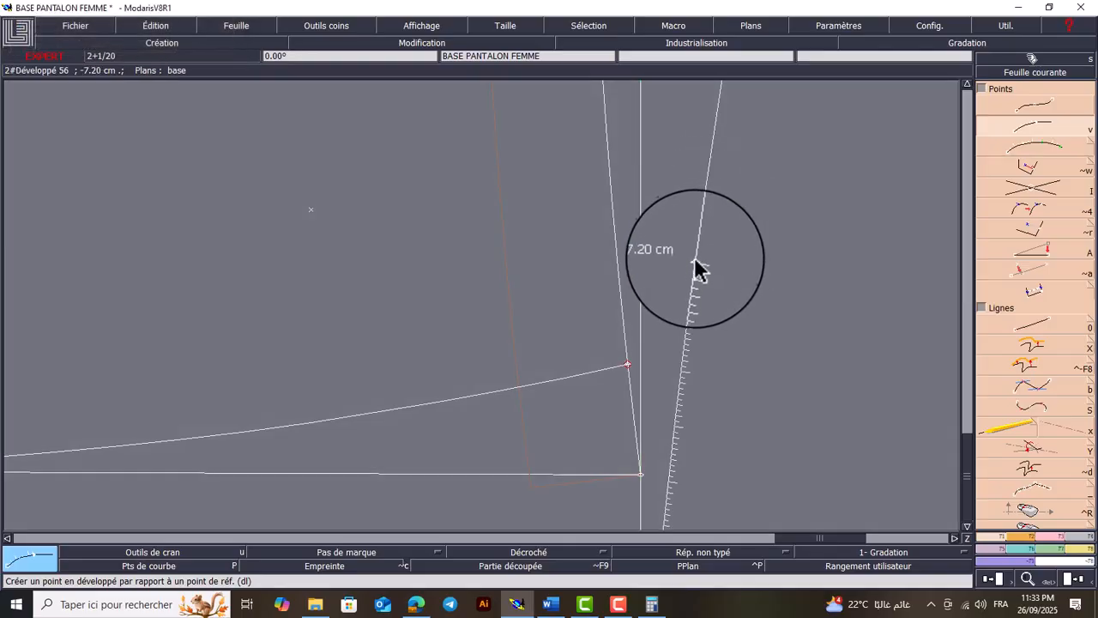
click(695, 260)
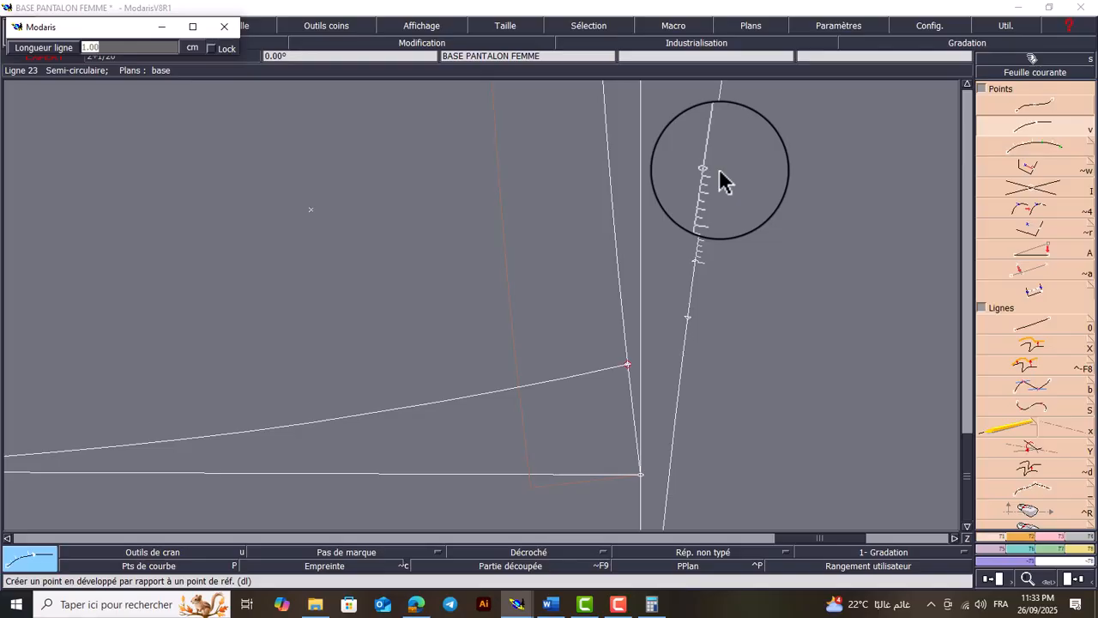
text(-1)
key(Return)
Draw straight lines from both 1 cm waistline points to the 7 cm dart tip to form the second back dart
key(0)
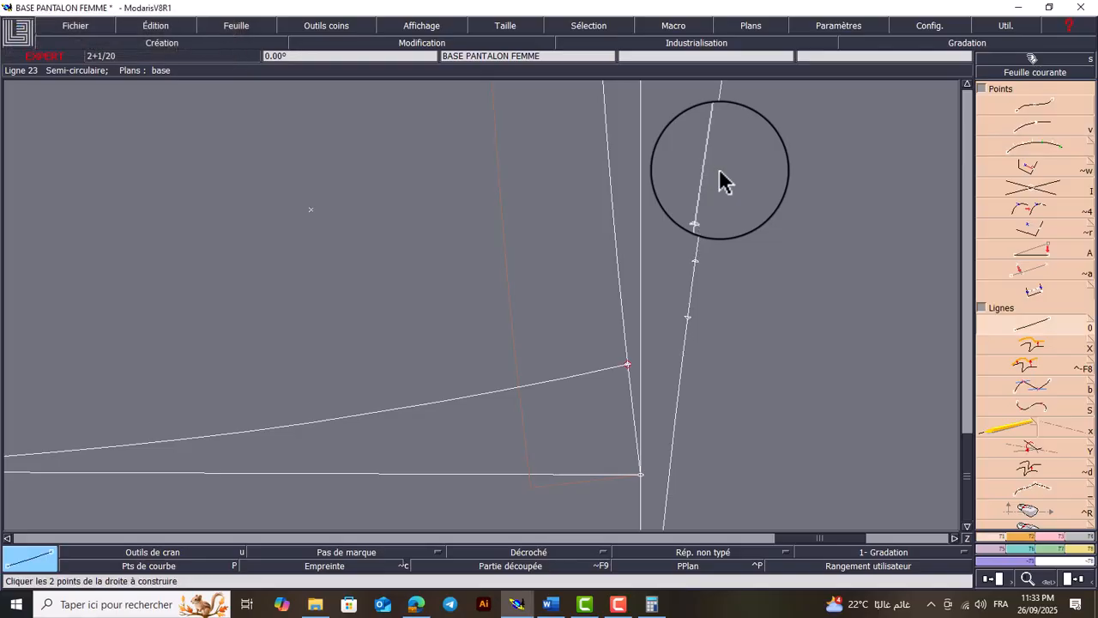
click(703, 208)
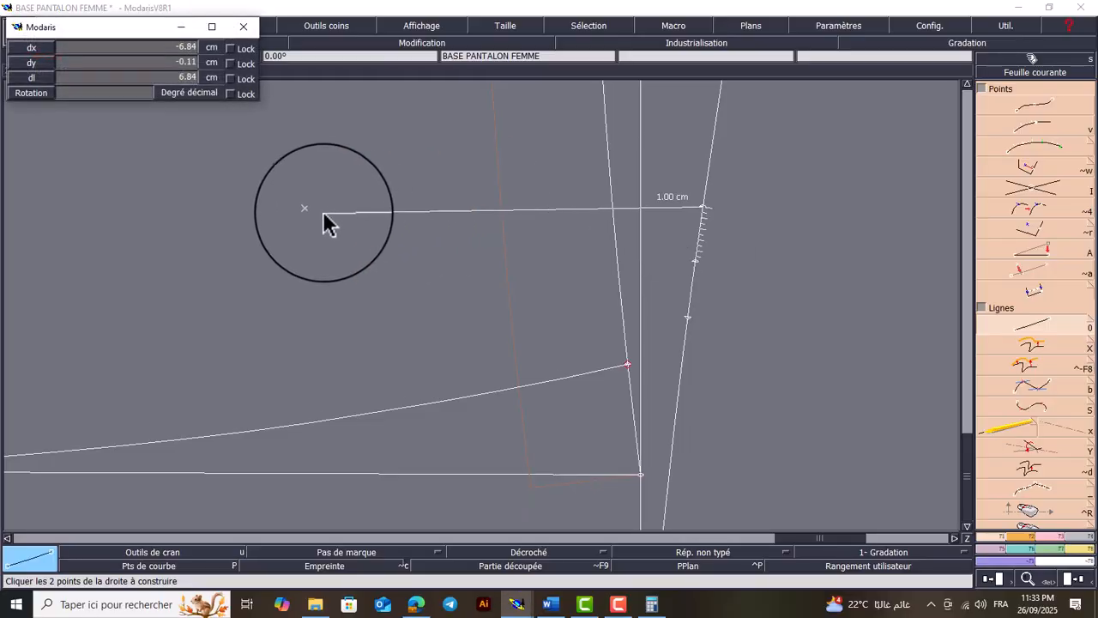
click(312, 210)
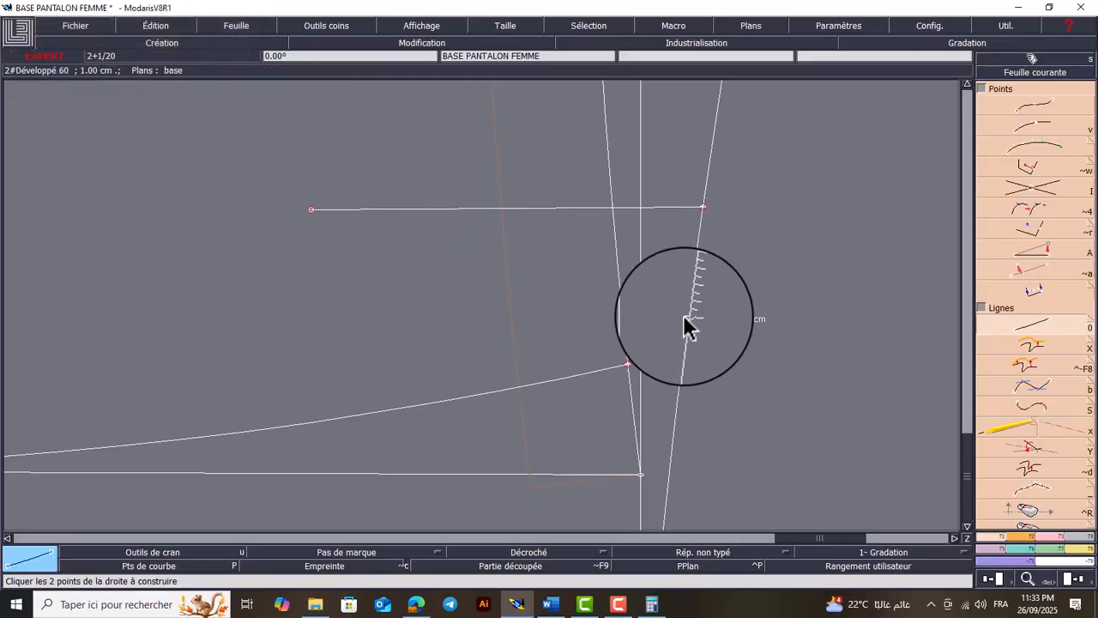
click(688, 318)
click(312, 209)
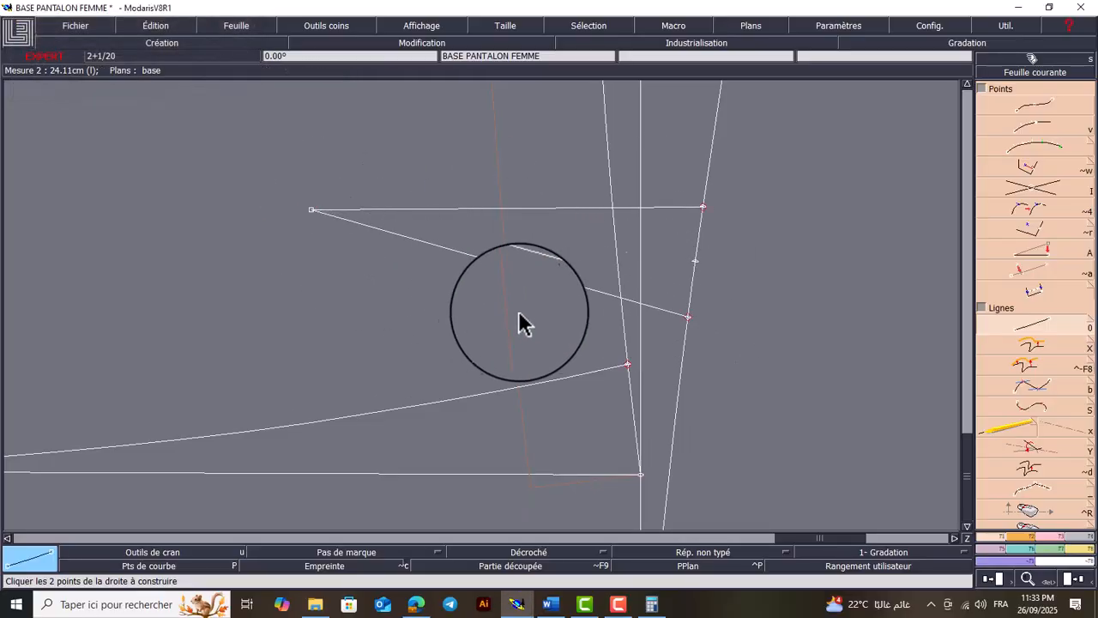
key(Home)
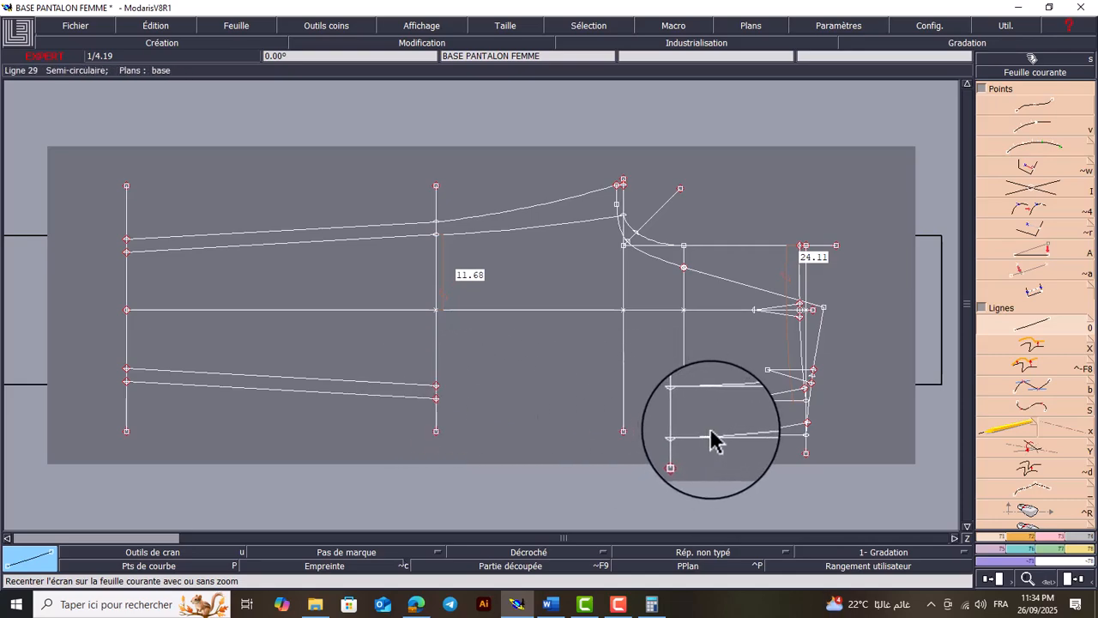
Shorten the crotch line by moving its side-seam end inward to a little past the trouser crease line
key(r)
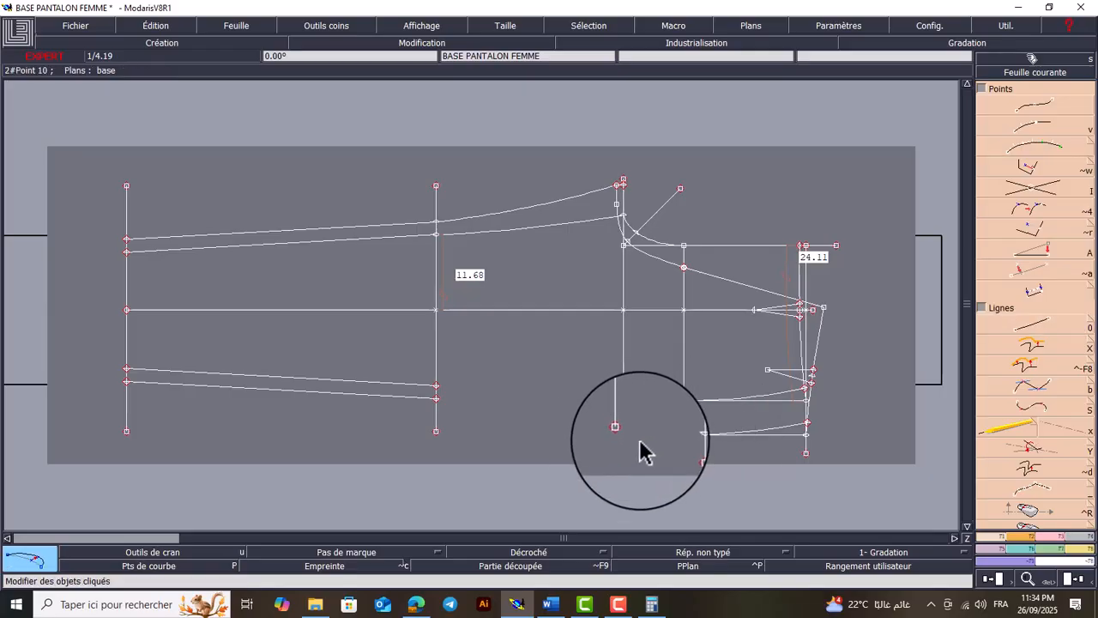
click(623, 430)
click(625, 348)
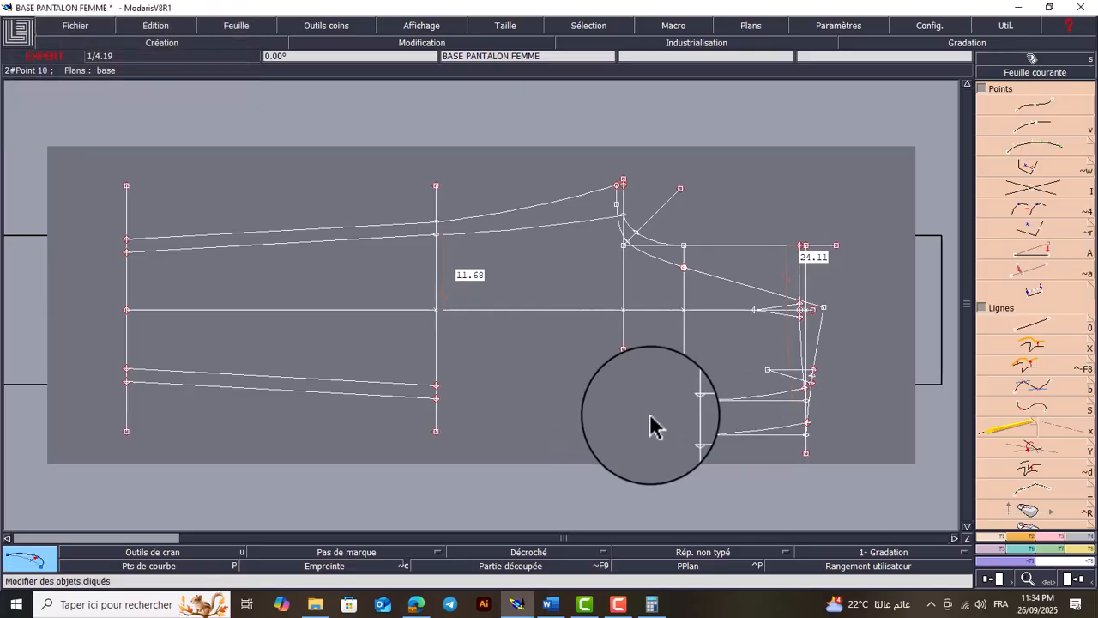
Draw Bézier lines along the side seams from the front and back hip points to the matching knee points
key(Return)
mouse_move(754, 346)
mouse_down()
mouse_move(460, 426)
mouse_move(398, 457)
mouse_up()
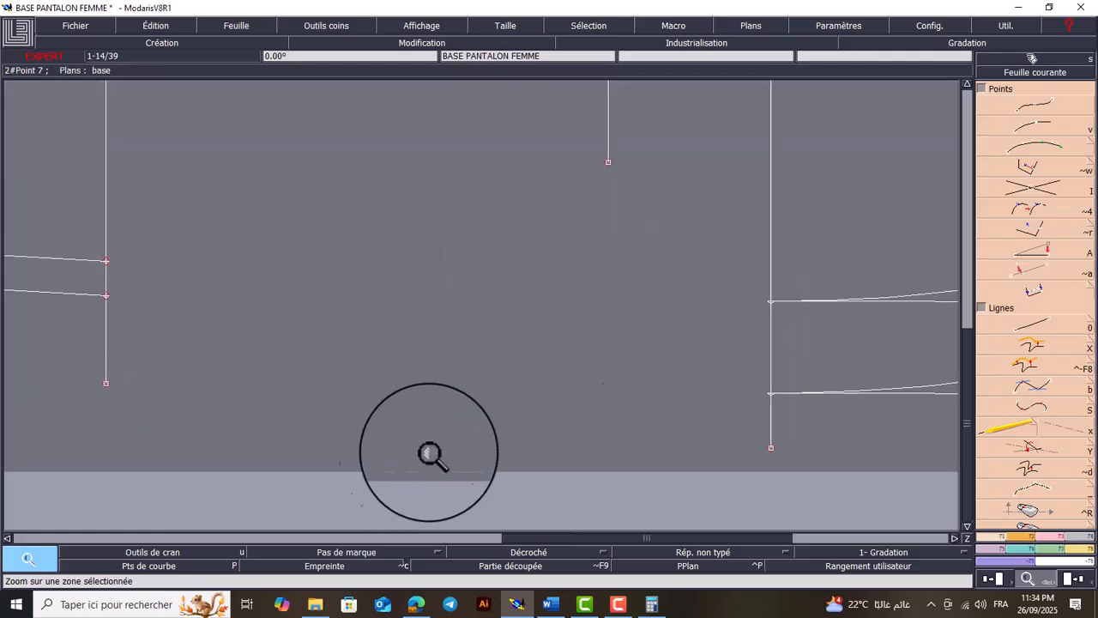
click(1050, 391)
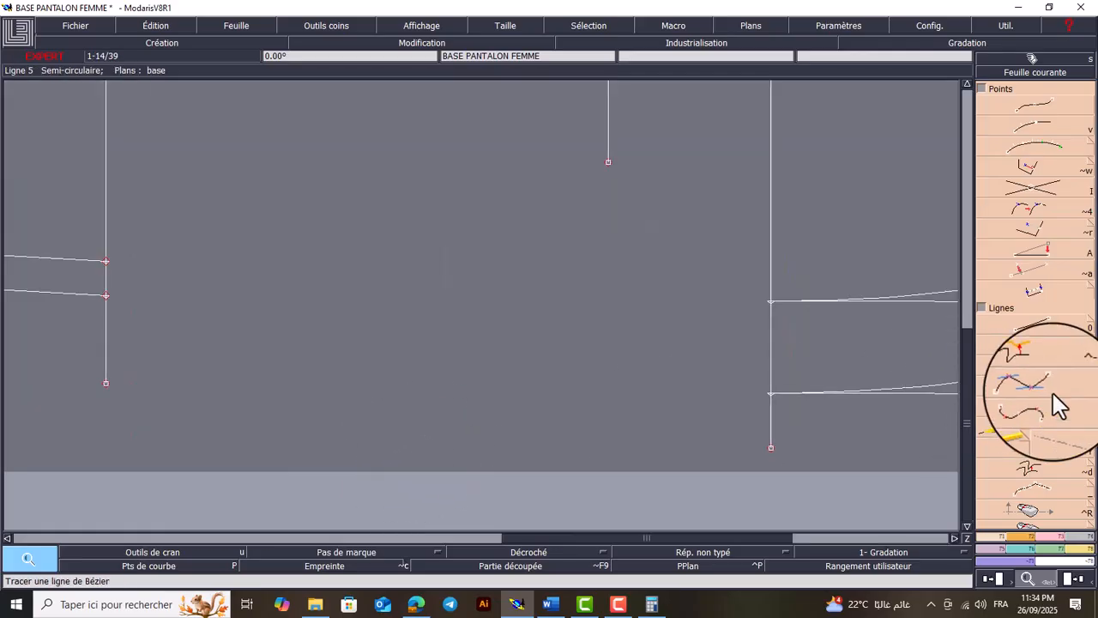
click(771, 301)
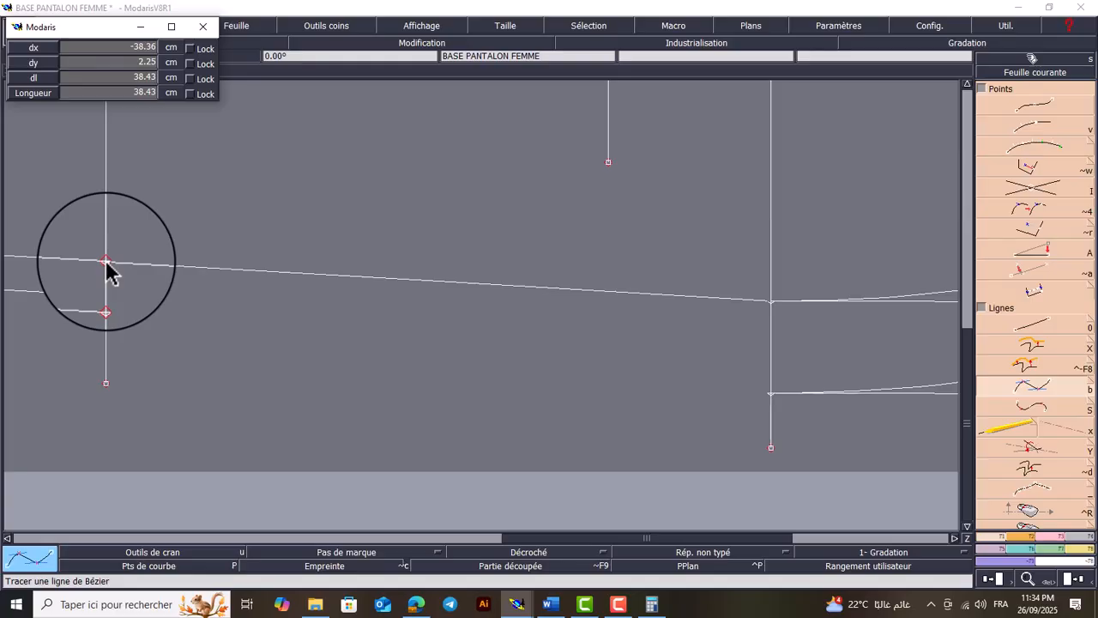
click(106, 260)
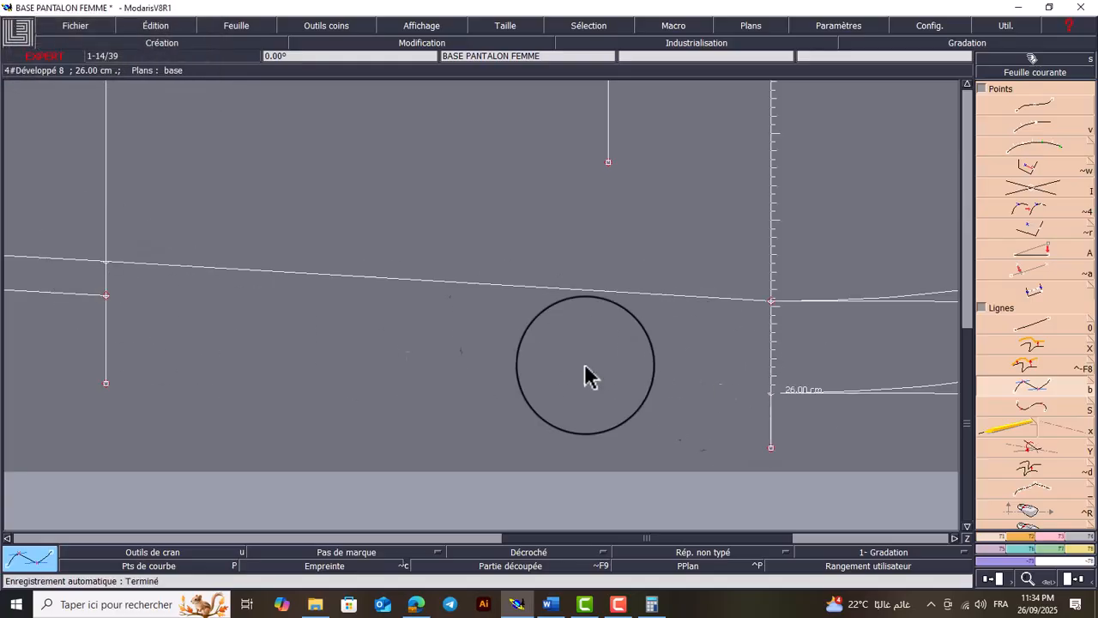
click(725, 391)
click(107, 299)
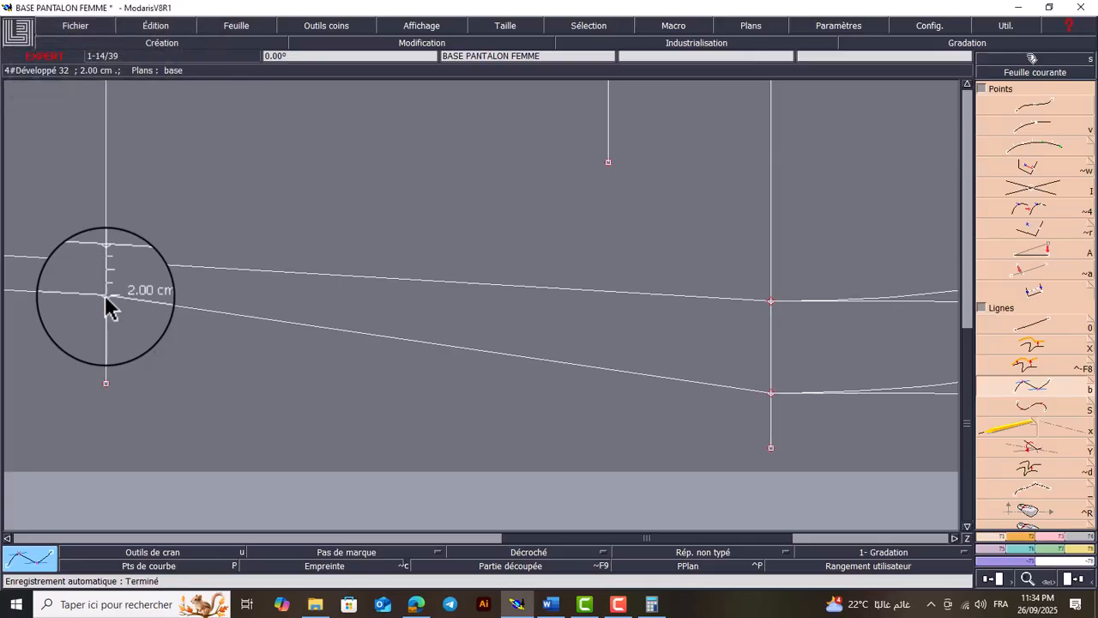
Display the curve handles and shape the front side seam between hip and knee into a gentle curve
click(414, 25)
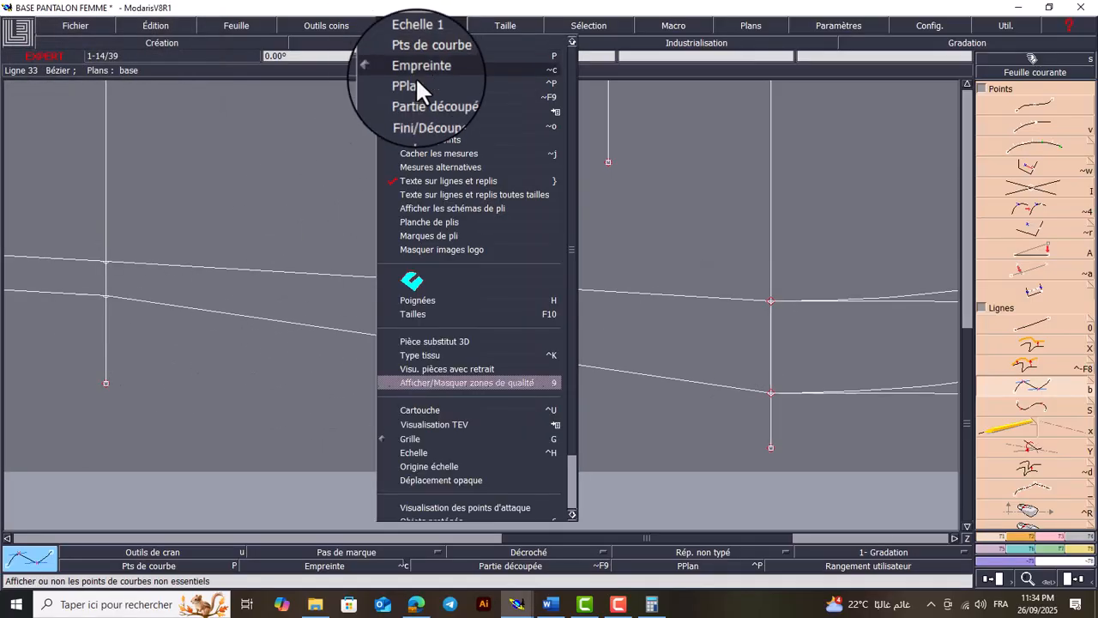
click(435, 301)
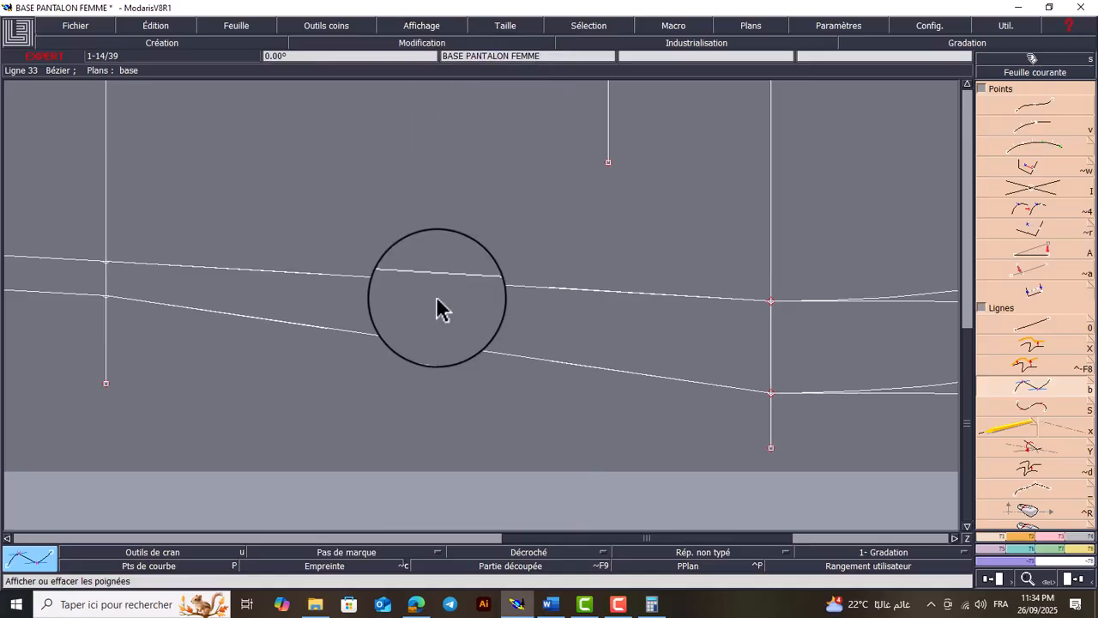
key(r)
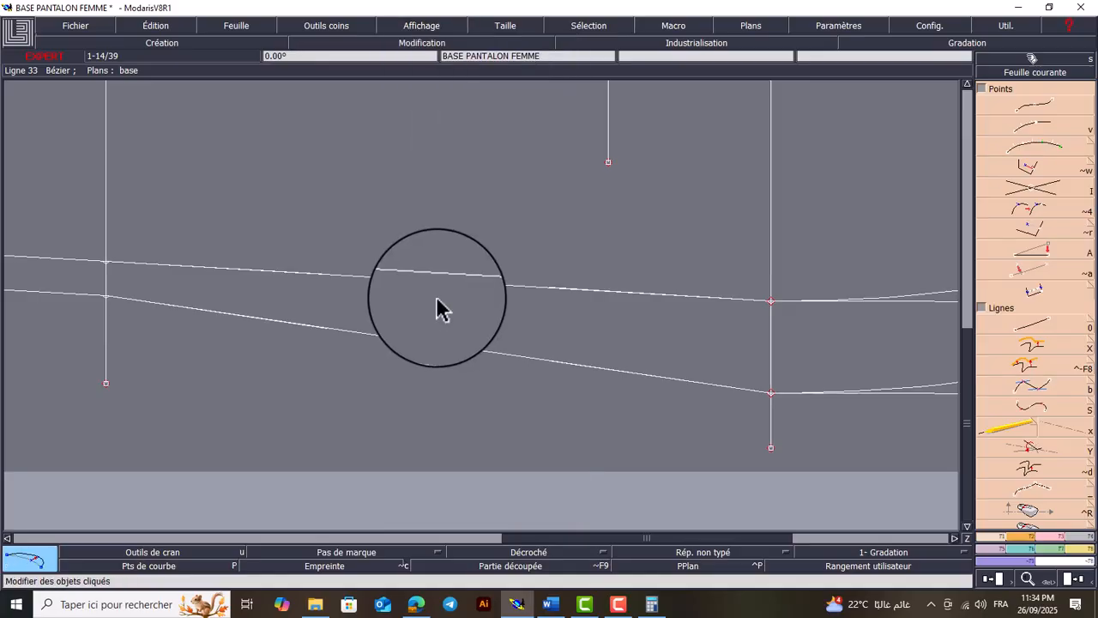
click(559, 297)
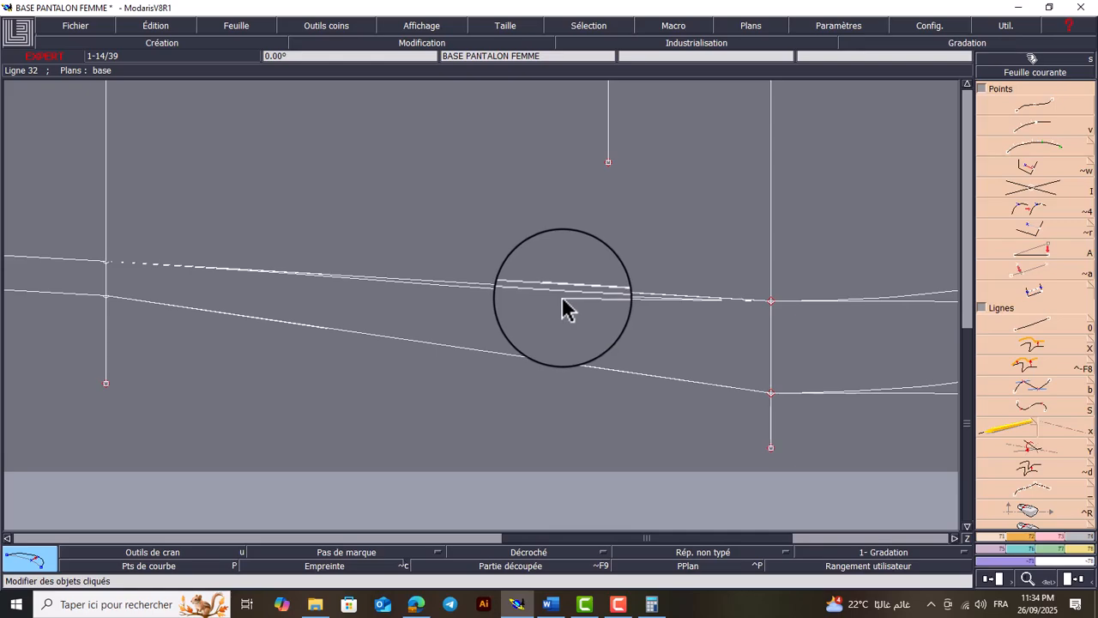
click(289, 274)
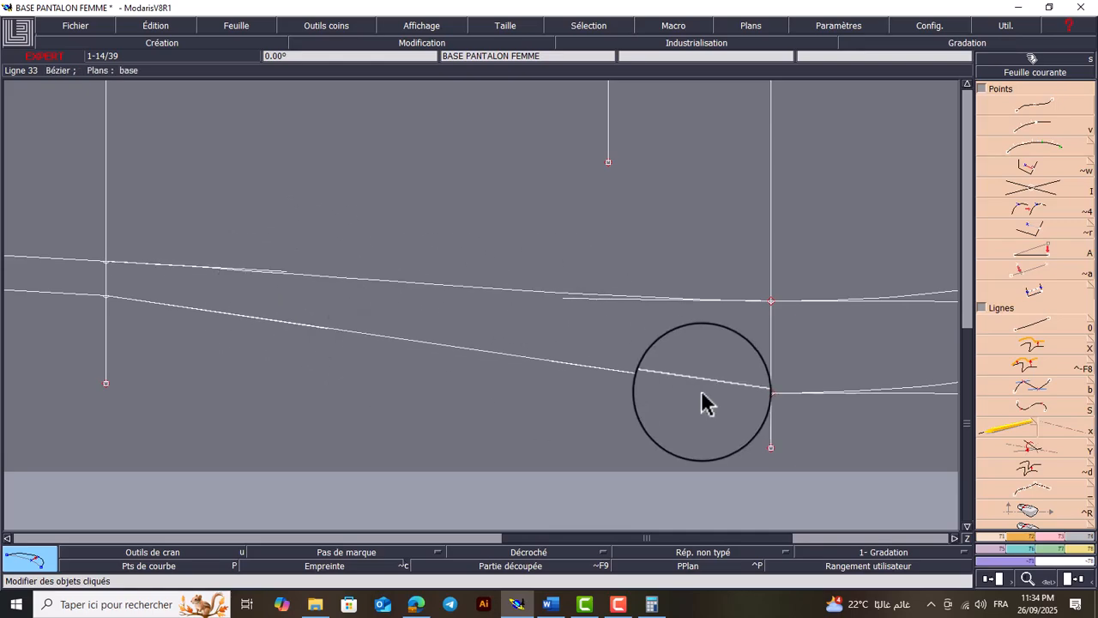
Shape the back side seam between hip and knee with its two curve handles, and hide the handles
click(575, 367)
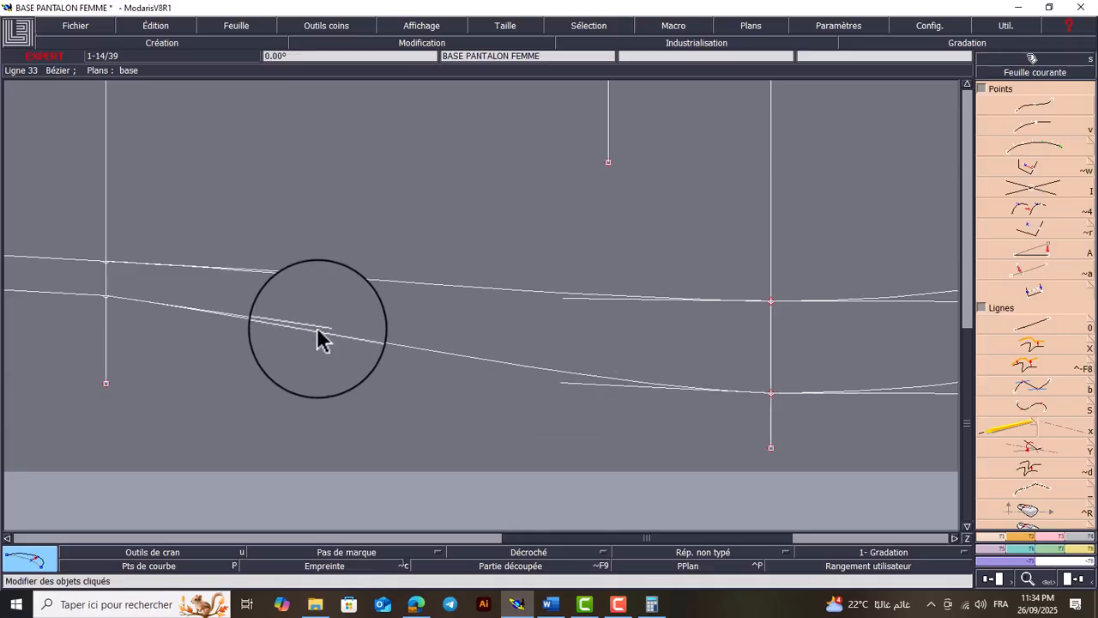
click(276, 316)
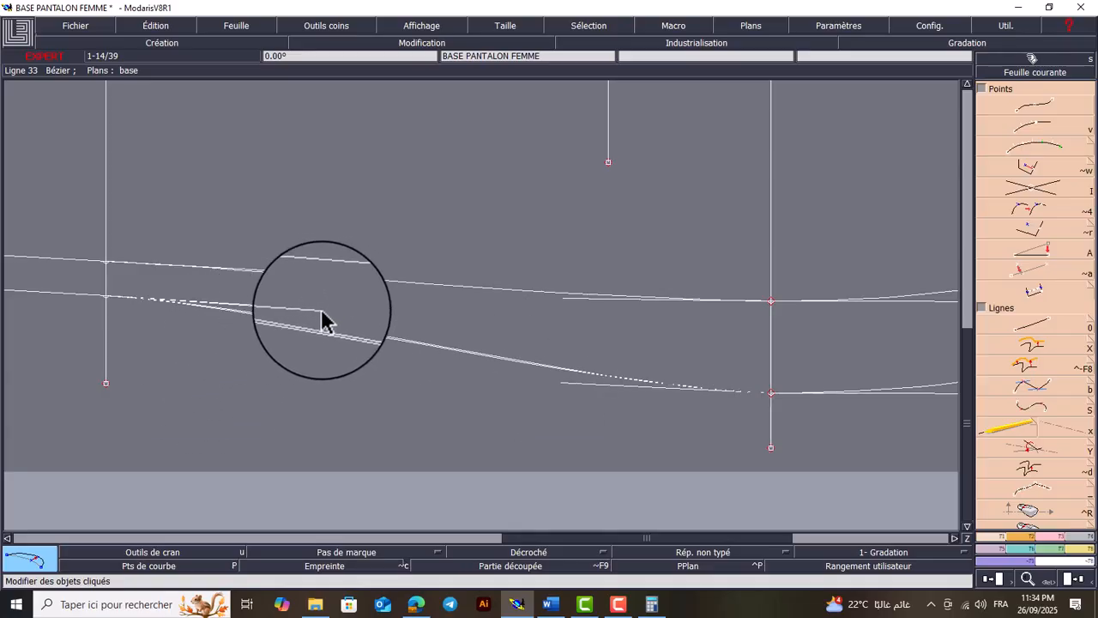
click(562, 384)
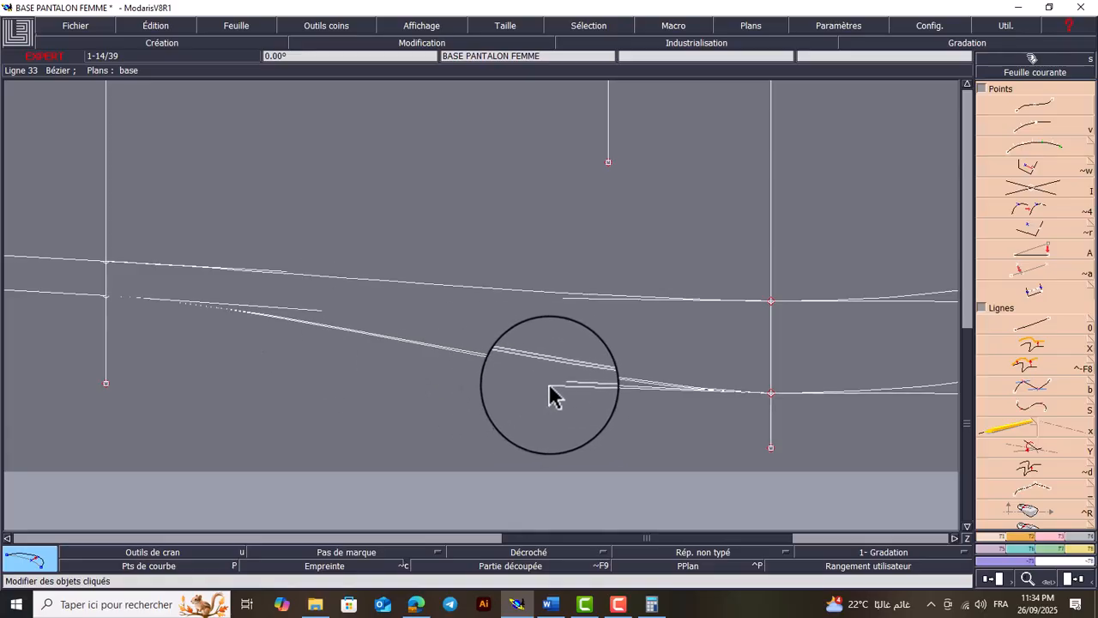
click(547, 386)
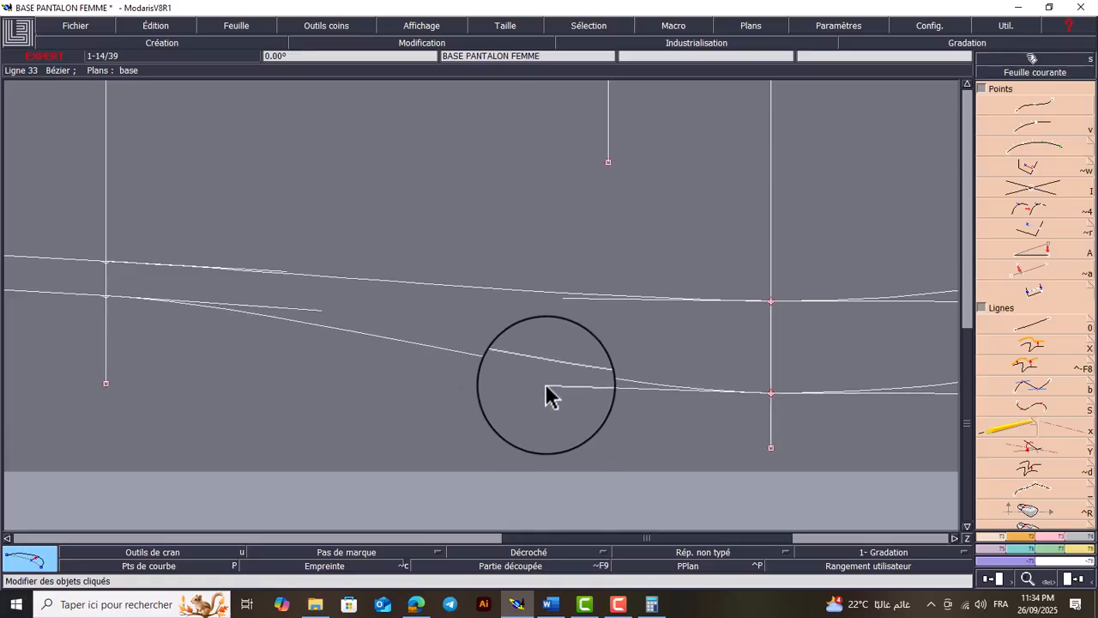
click(422, 23)
click(462, 299)
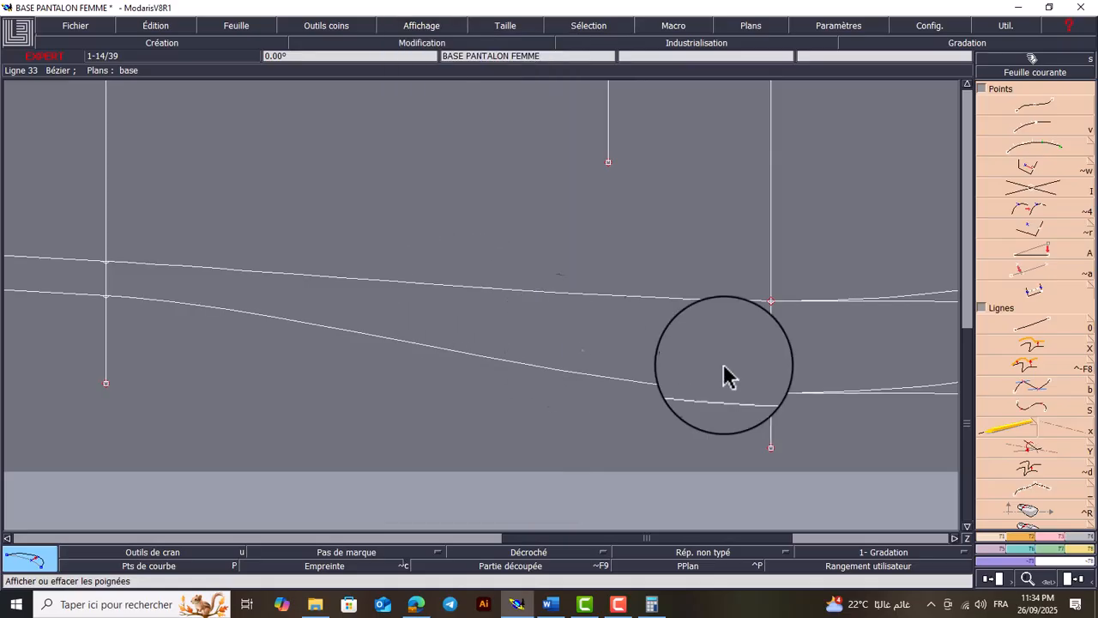
Delete the knee construction line together with its leftover end points
key(Home)
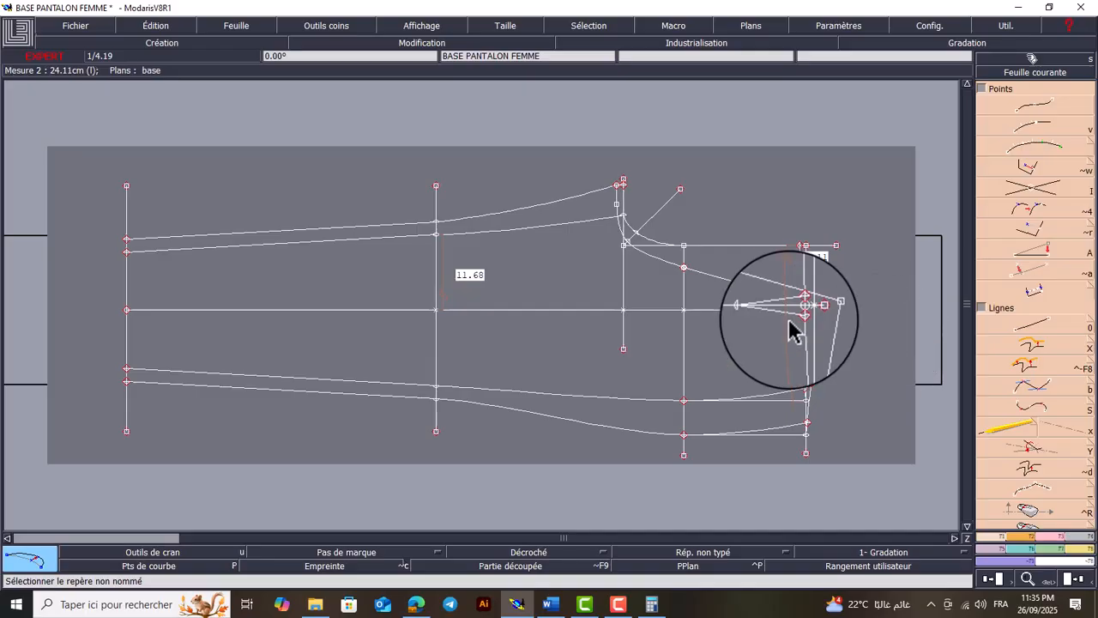
key(Delete)
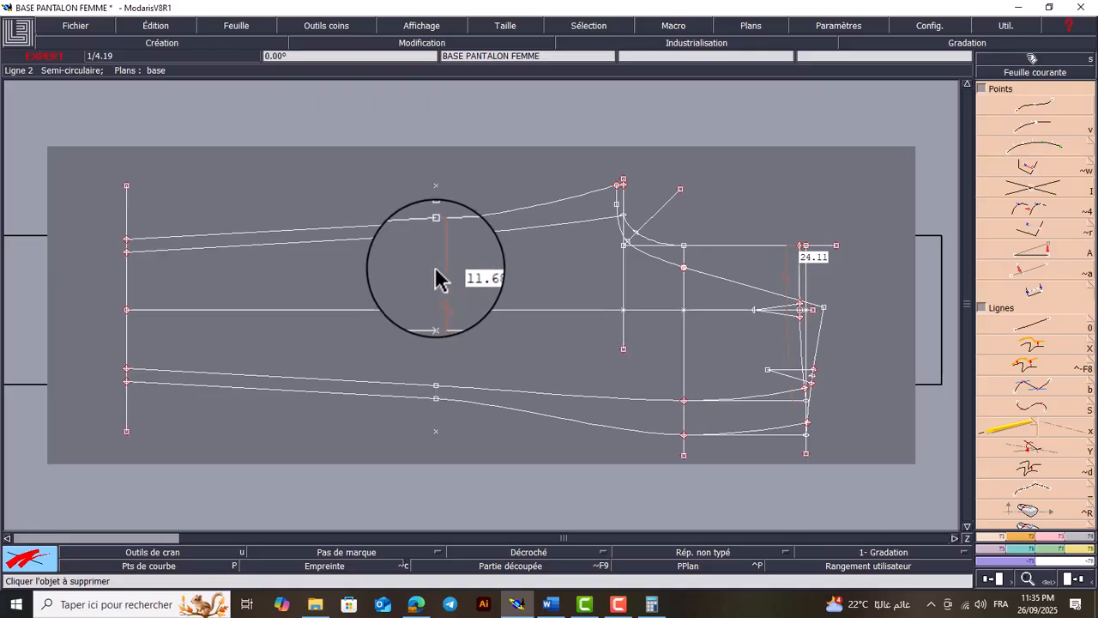
click(436, 430)
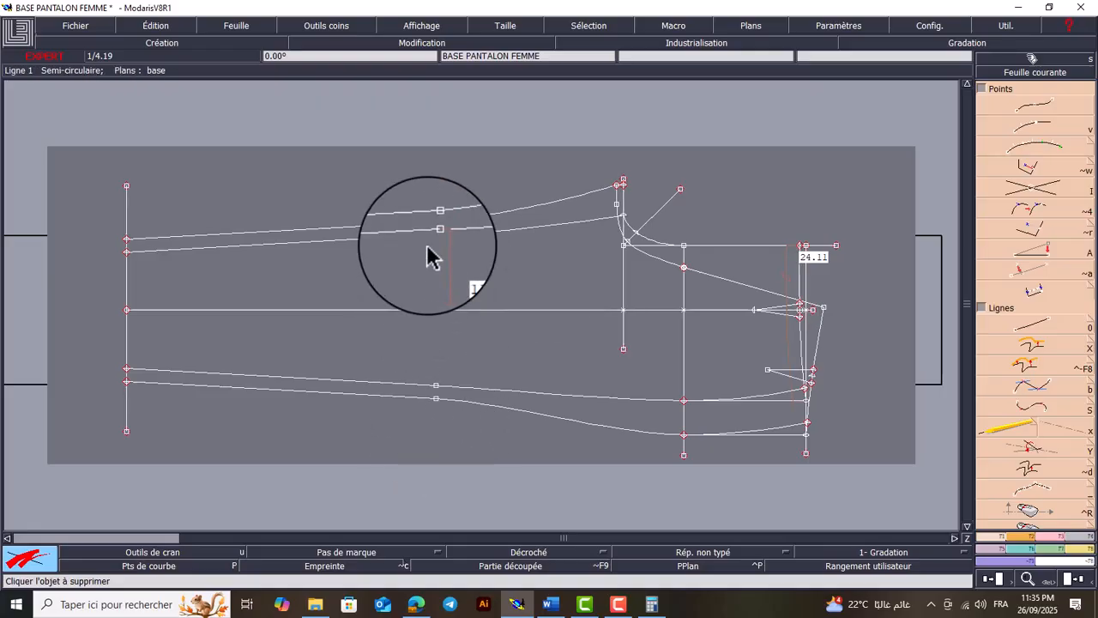
Hide the measurements on the sheet and delete the crotch construction line
click(422, 24)
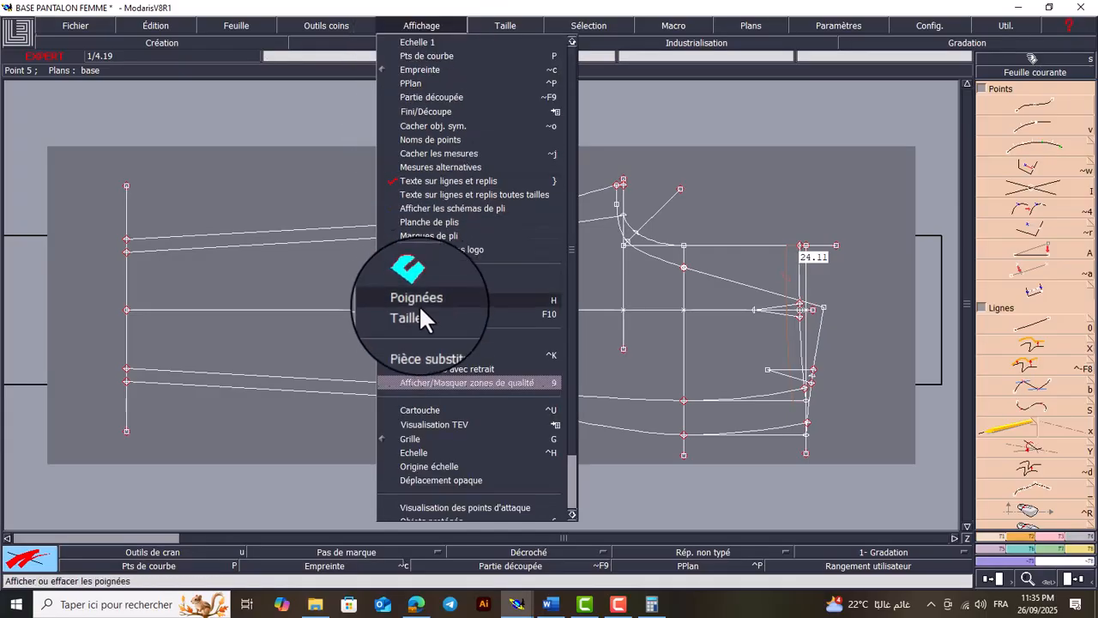
click(429, 153)
key(Delete)
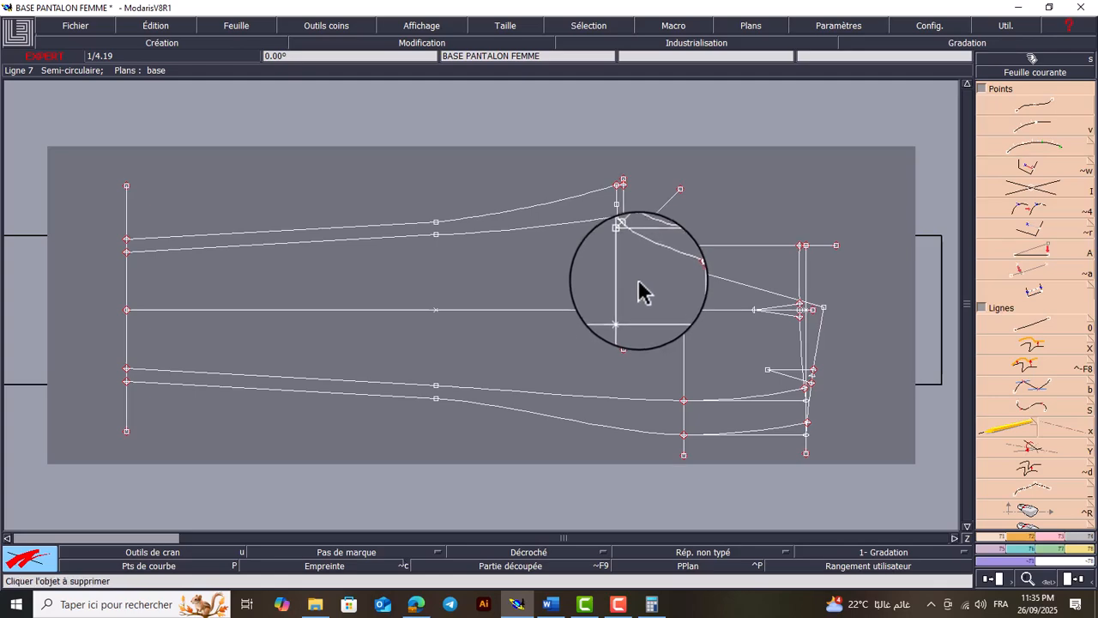
click(623, 298)
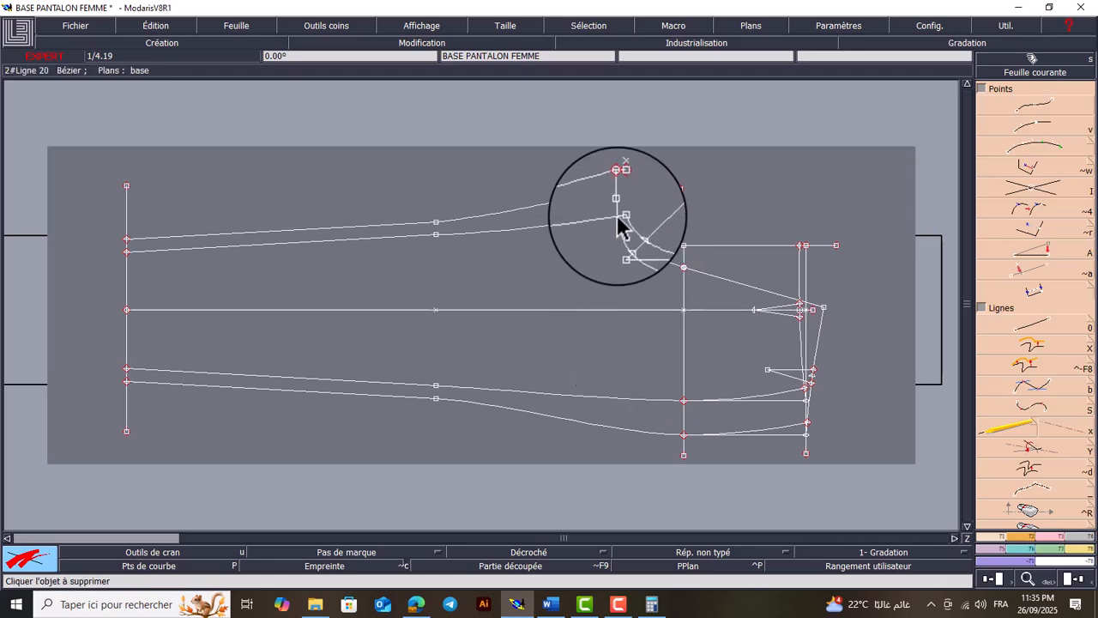
Delete the diagonal construction line at the crotch curves and its leftover end points
key(z)
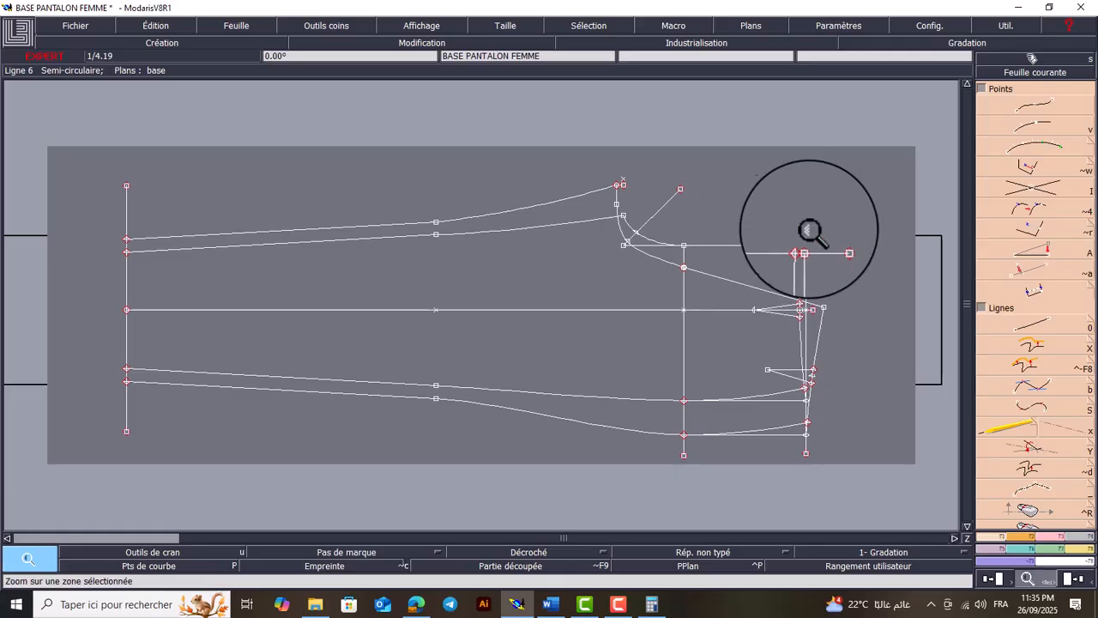
drag(875, 189, 532, 314)
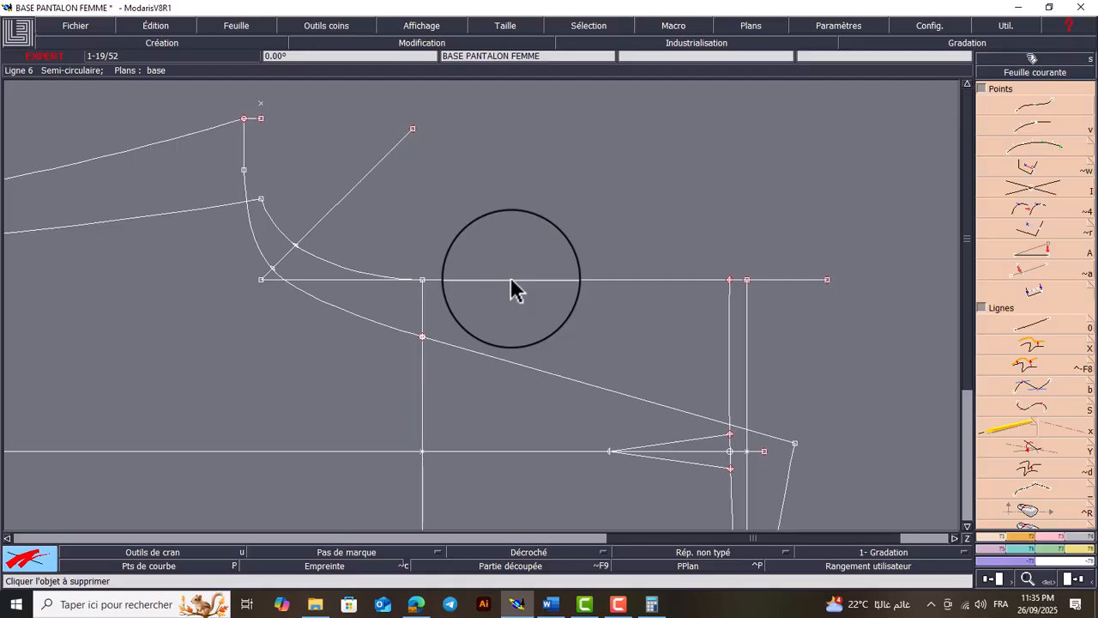
click(343, 206)
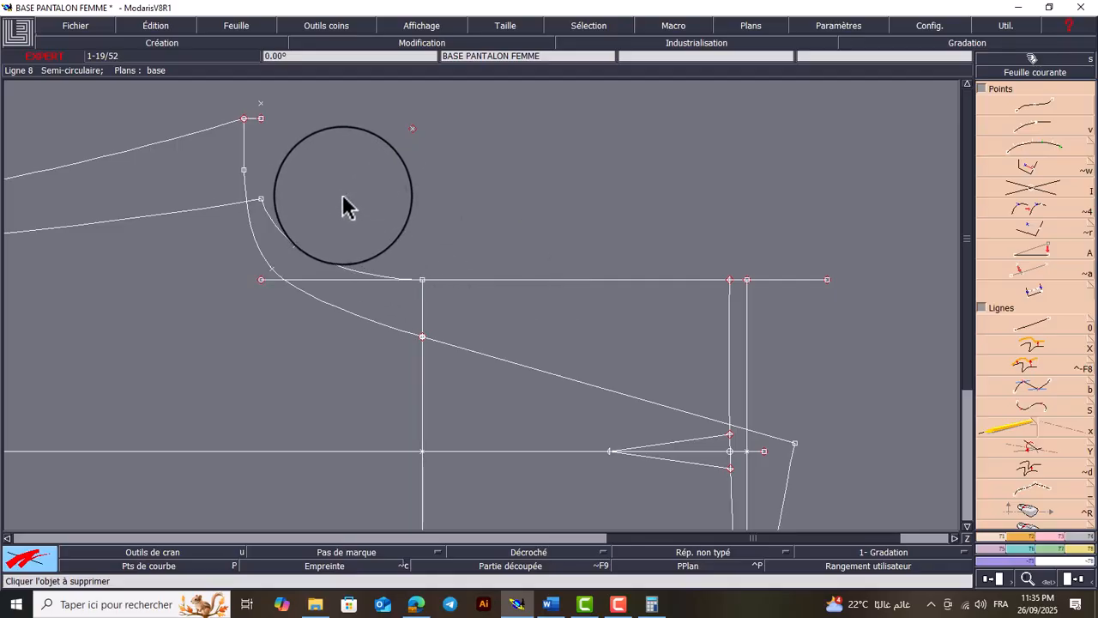
click(412, 128)
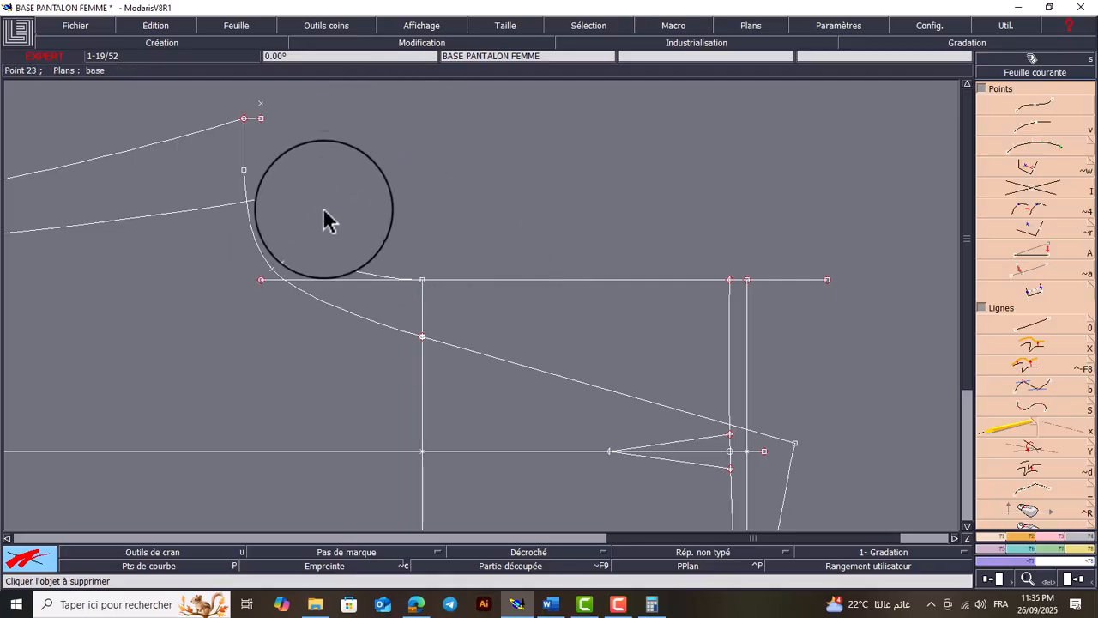
click(271, 283)
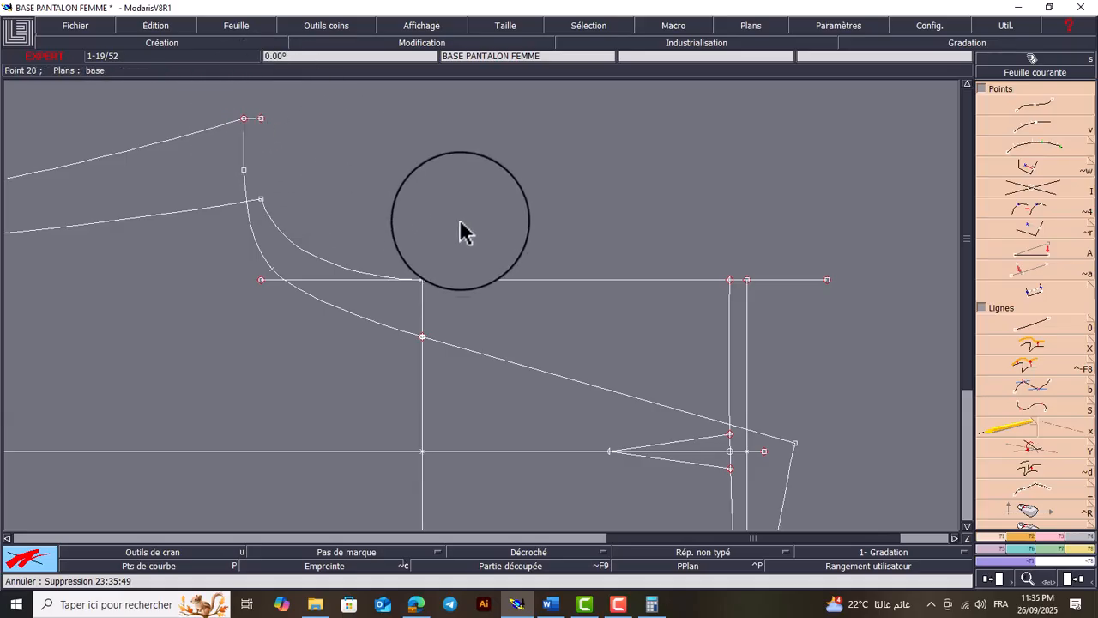
Replace the long centre front construction line with a straight line from the front waistline's end to the front hip point
click(505, 290)
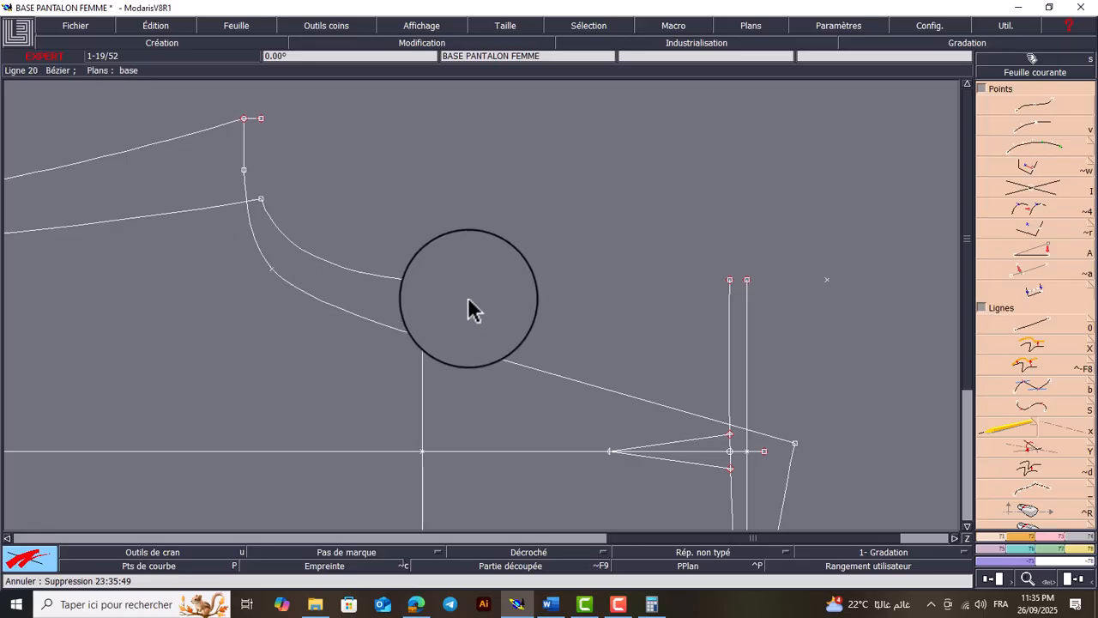
key(0)
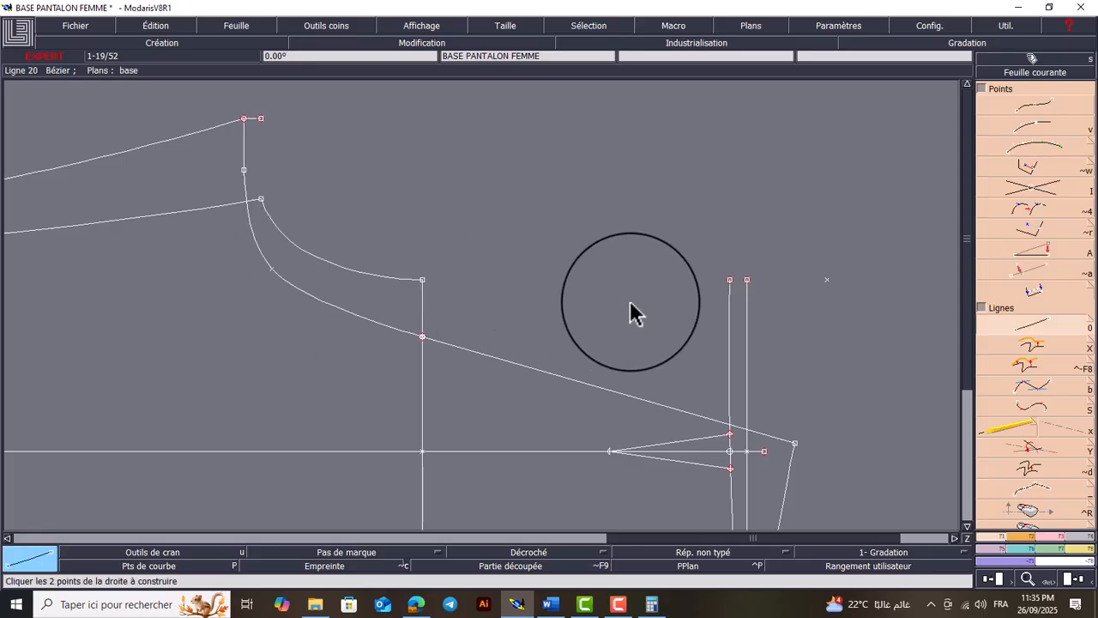
click(730, 282)
click(424, 285)
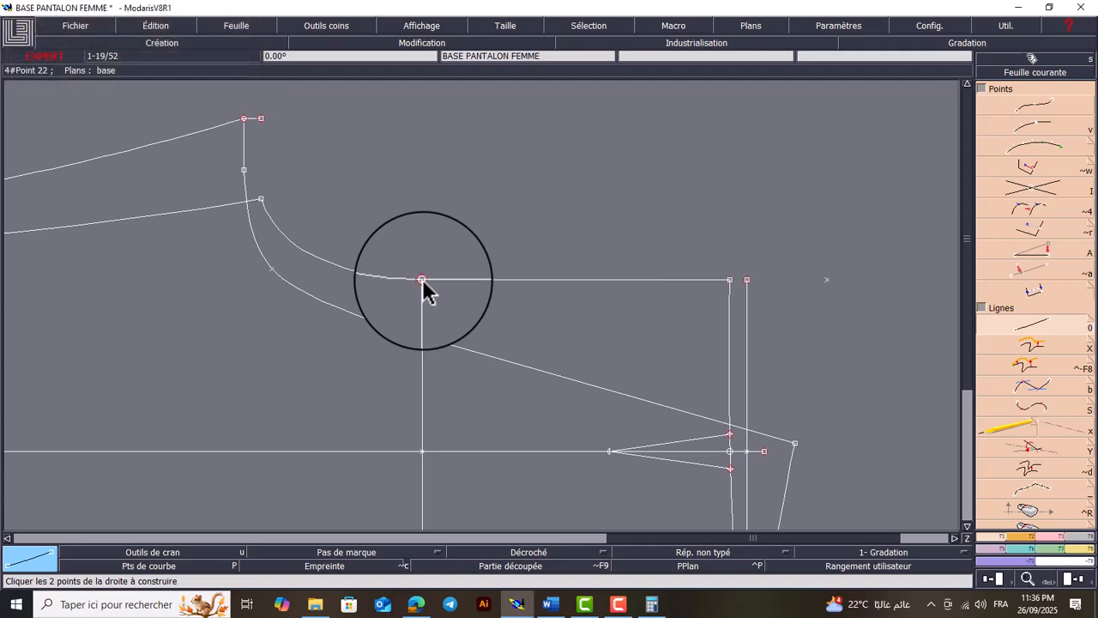
Delete the original straight waist construction line and its leftover end point at centre front
key(Delete)
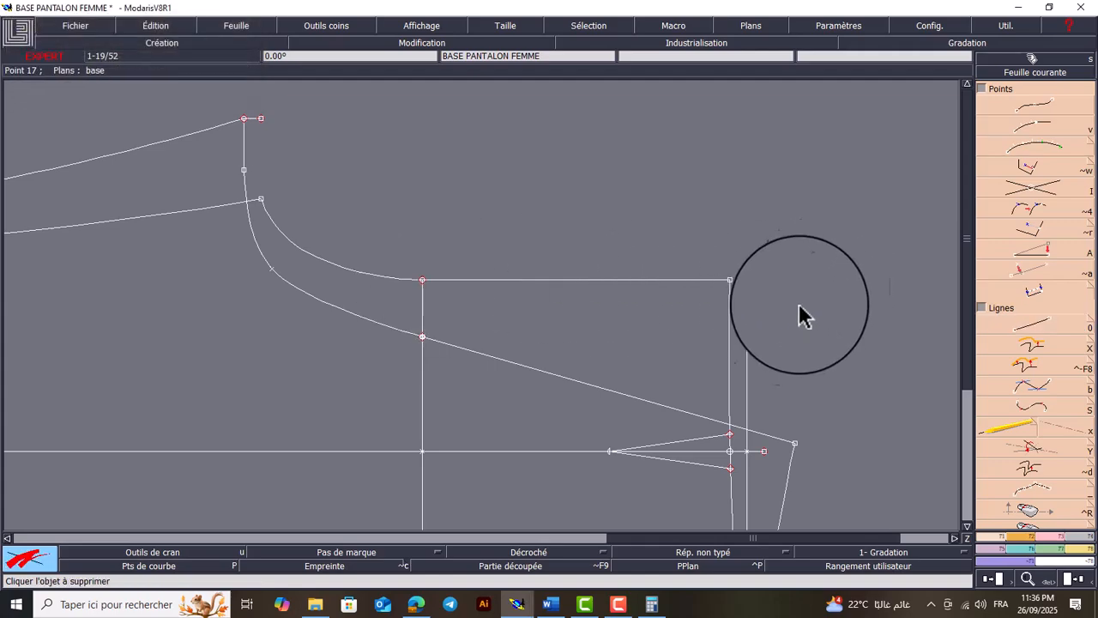
click(747, 344)
click(747, 281)
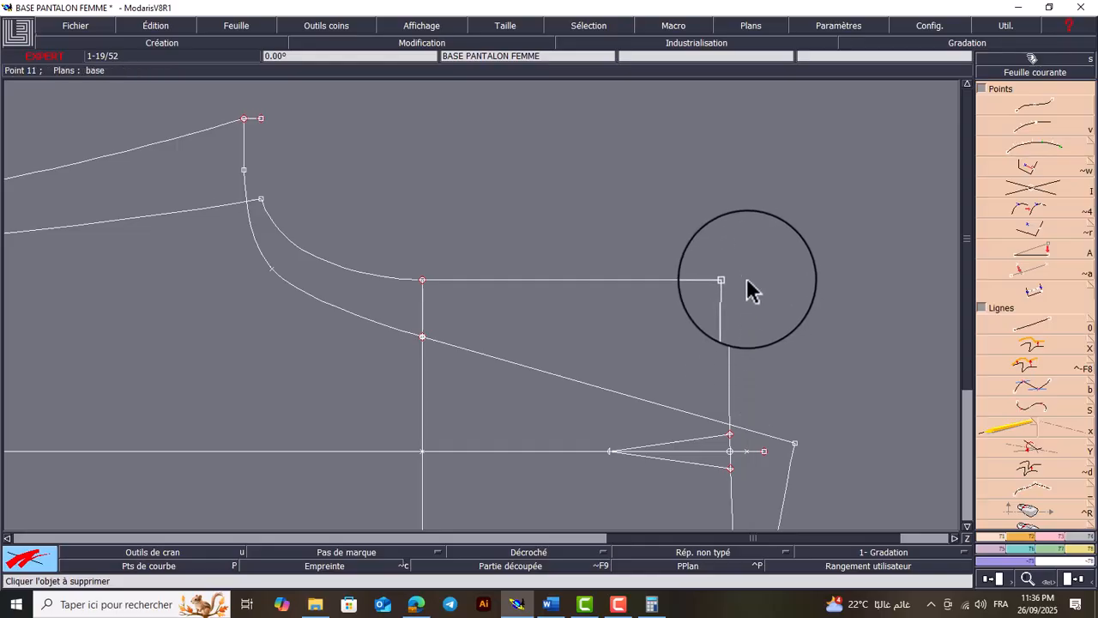
Delete the two straight construction lines between hip and waist beside the front and back curved side seams
key(Home)
key(Return)
mouse_move(842, 274)
mouse_down()
mouse_move(696, 417)
mouse_move(634, 434)
mouse_move(640, 453)
mouse_up()
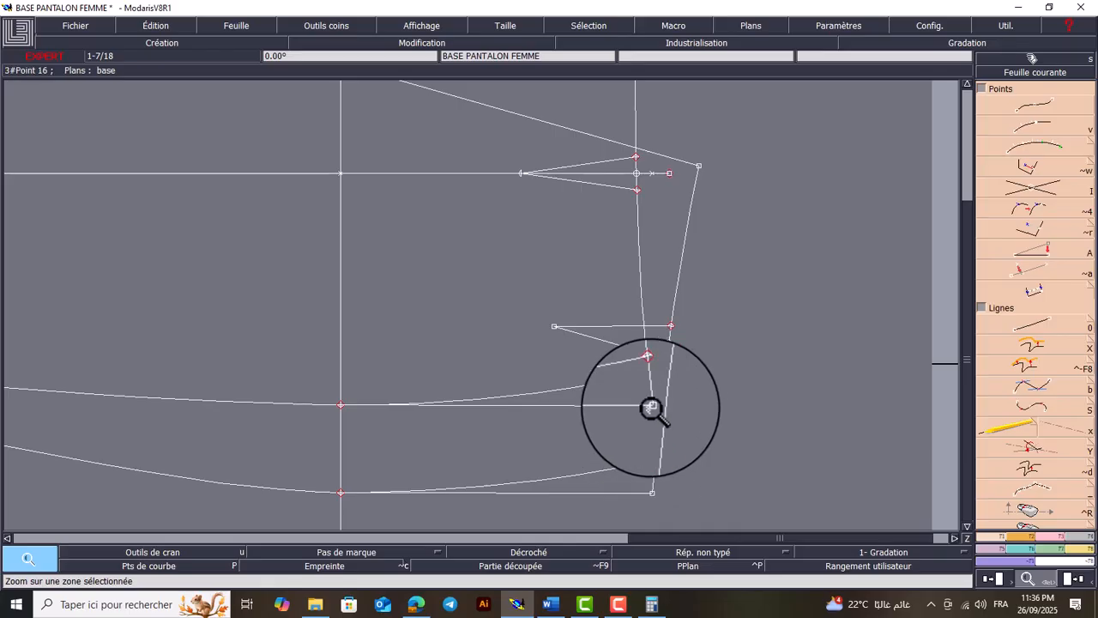
key(Delete)
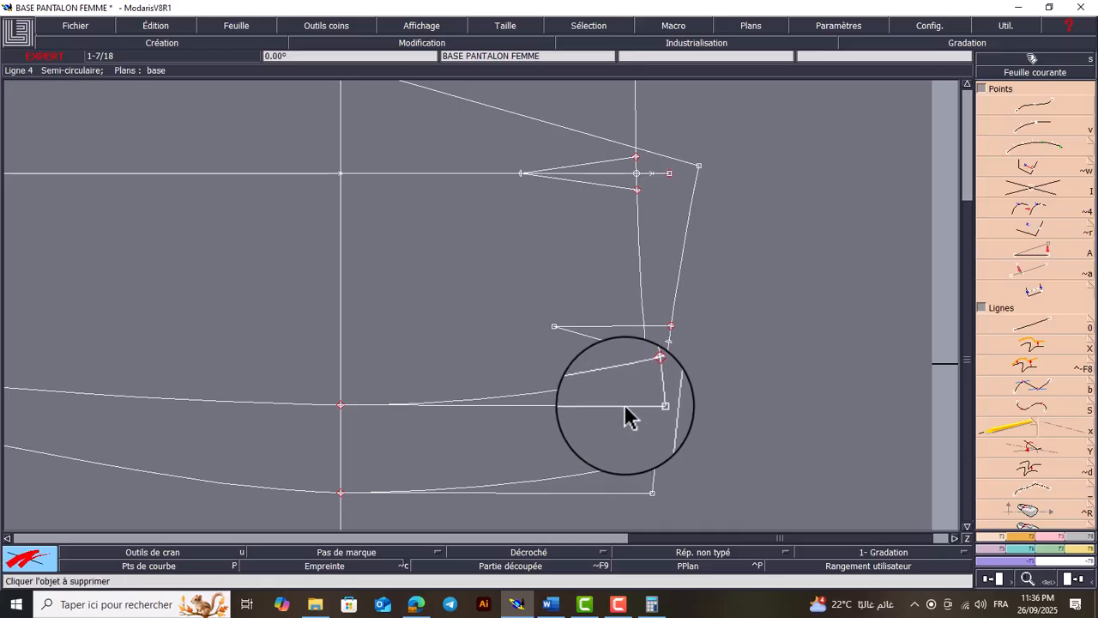
click(625, 407)
click(637, 494)
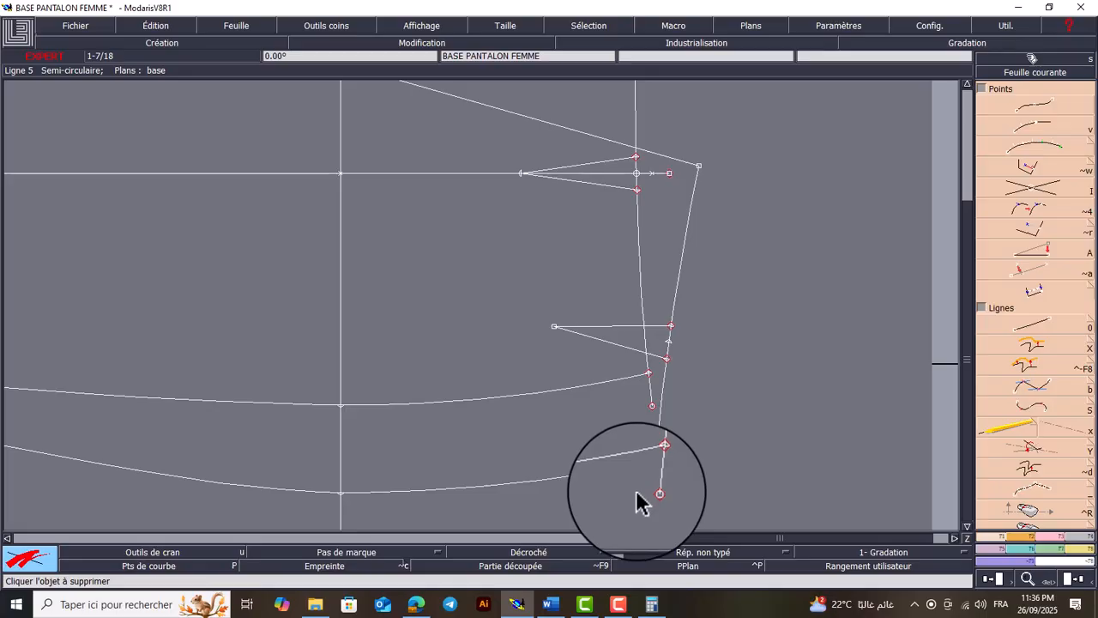
click(1033, 253)
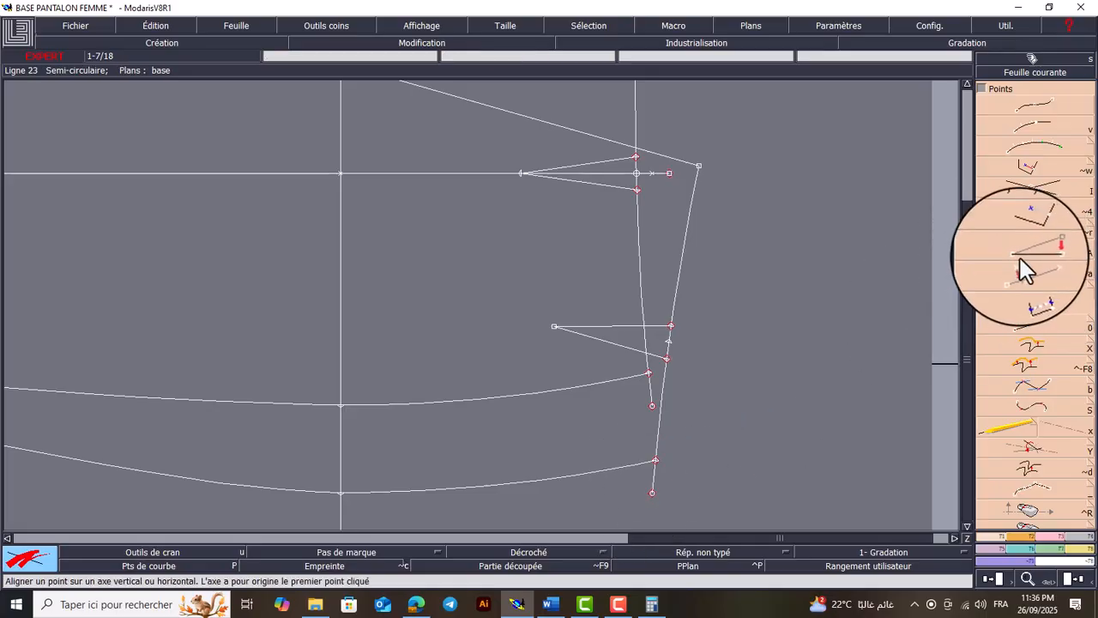
click(1054, 536)
click(1032, 195)
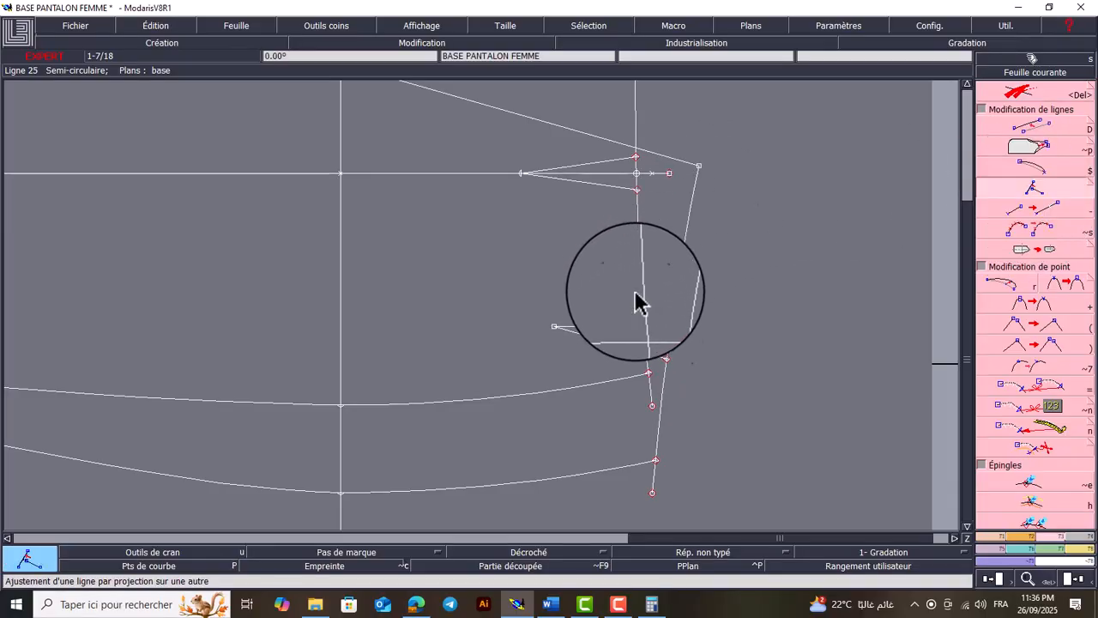
click(636, 374)
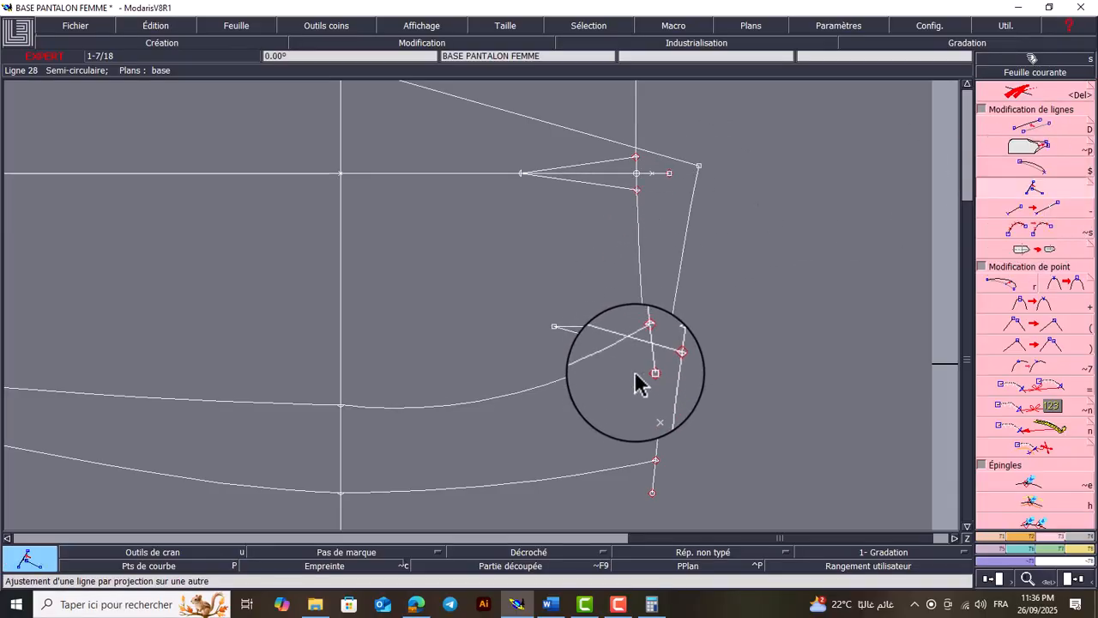
click(636, 375)
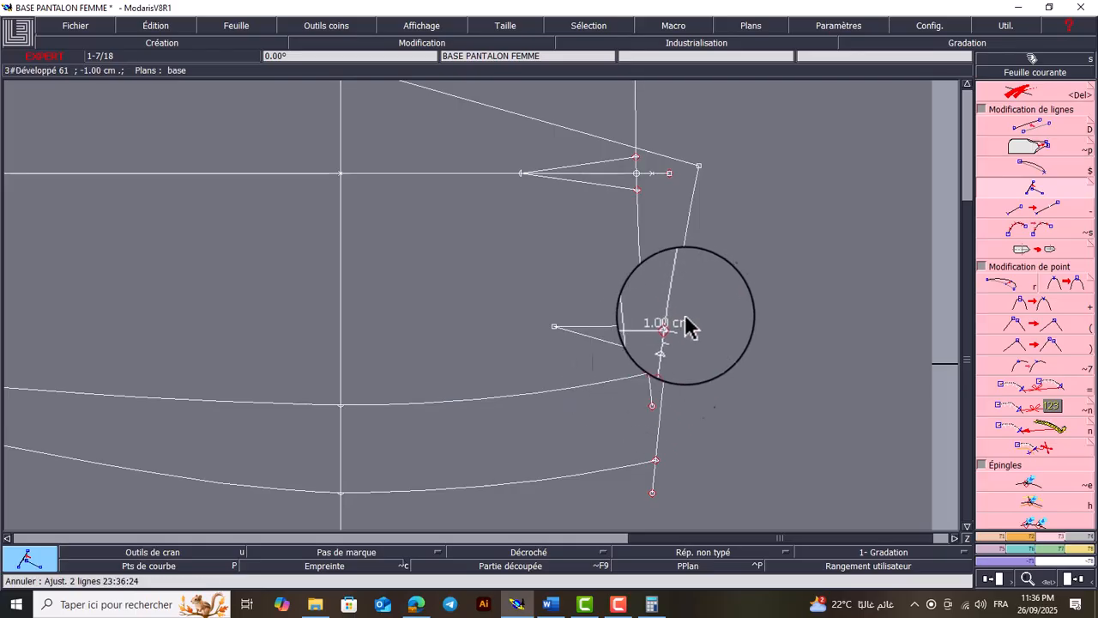
Delete the hip construction line that crosses the trouser draft
key(Home)
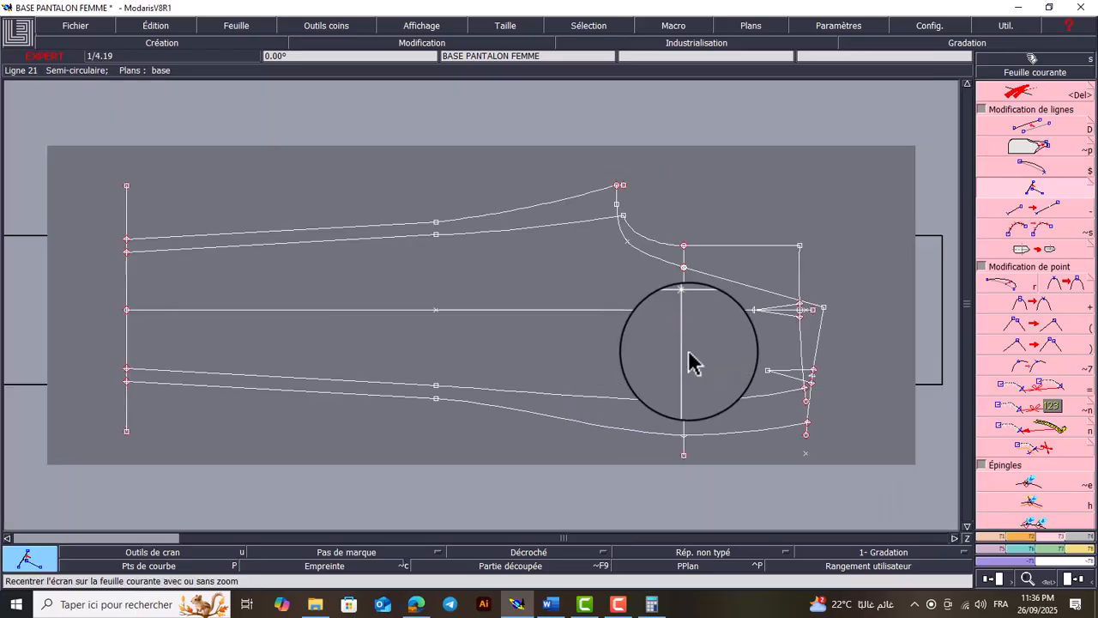
key(Delete)
click(685, 352)
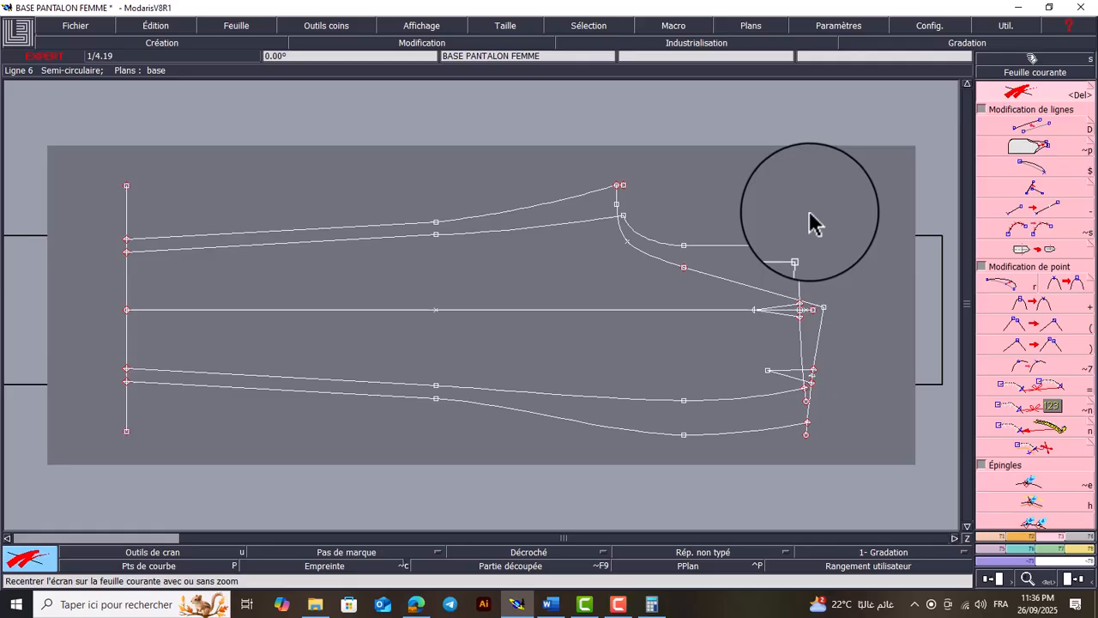
Start extracting a finished piece and select both front waist dart lines as its internal lines
click(1083, 540)
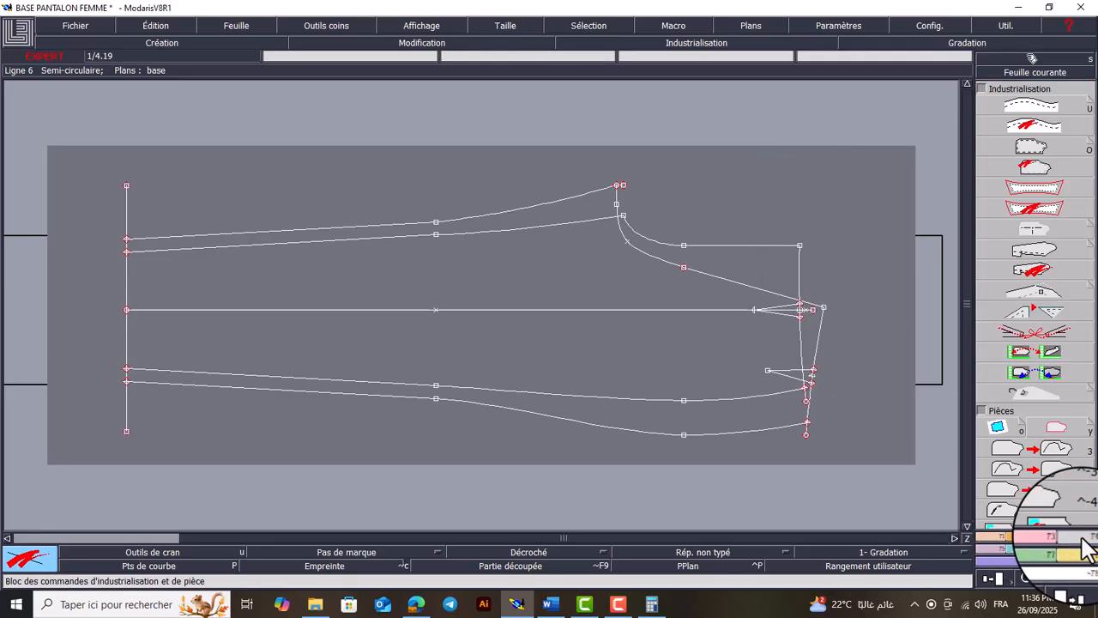
click(998, 429)
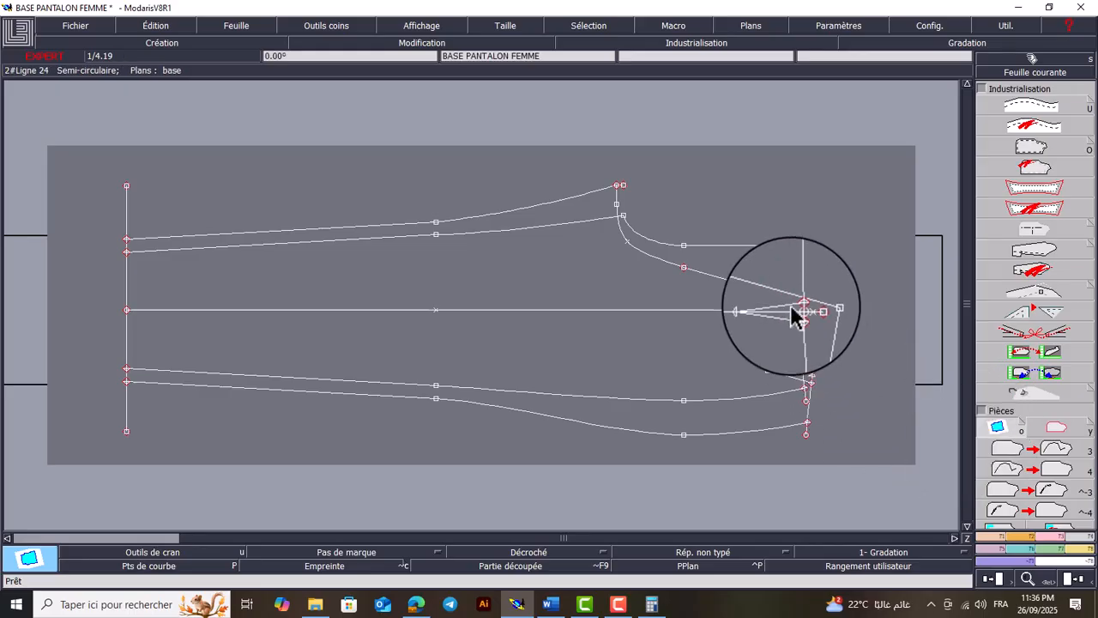
key(Return)
drag(836, 265, 682, 382)
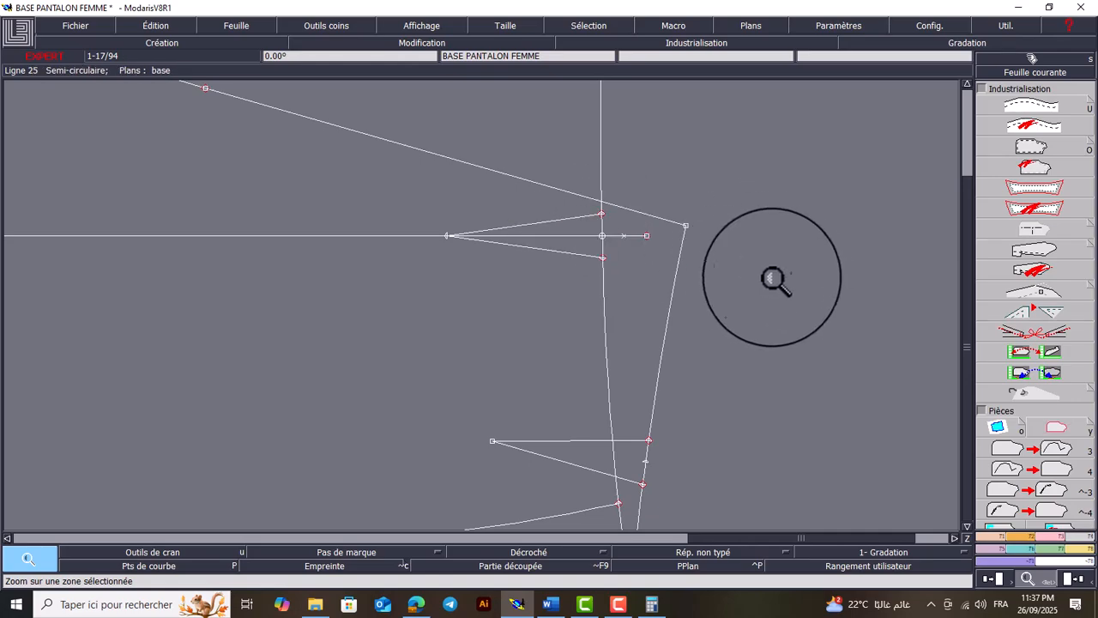
click(1002, 428)
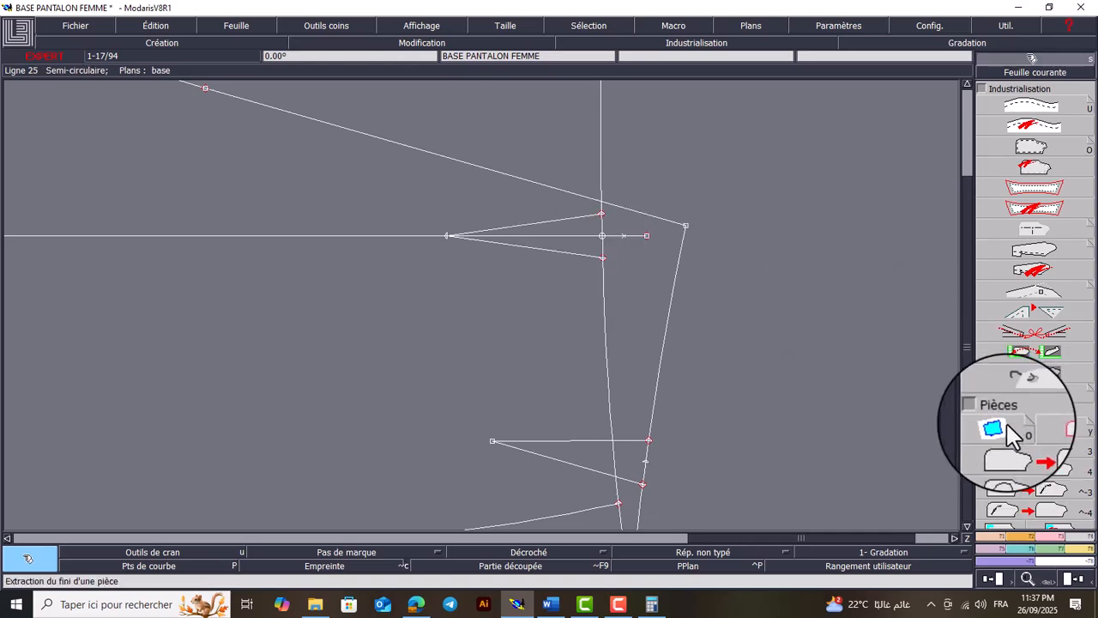
click(572, 219)
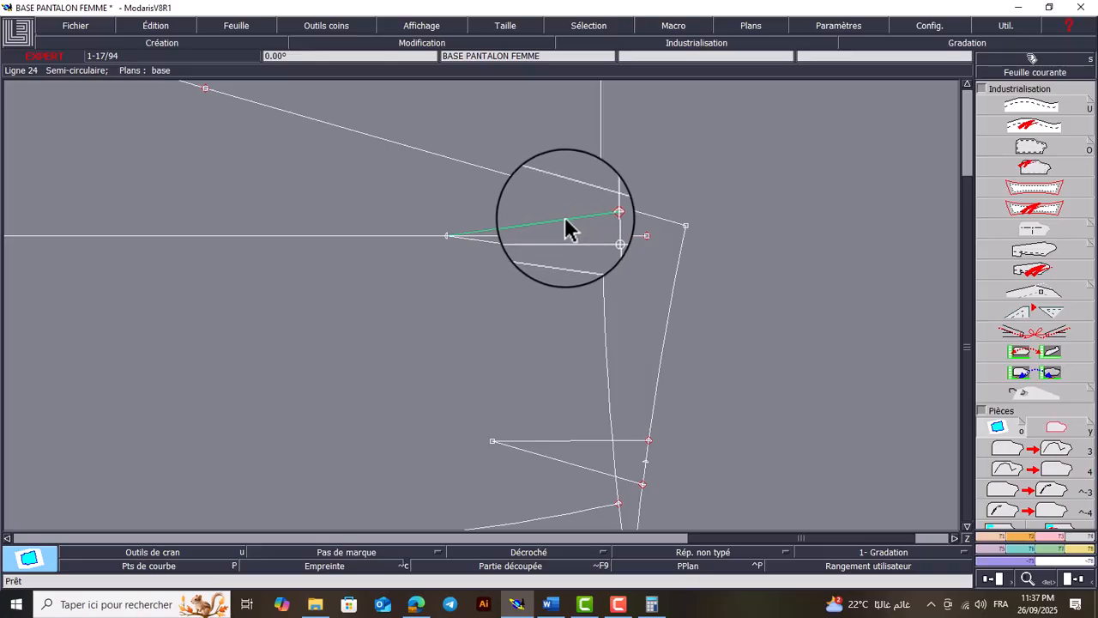
click(566, 229)
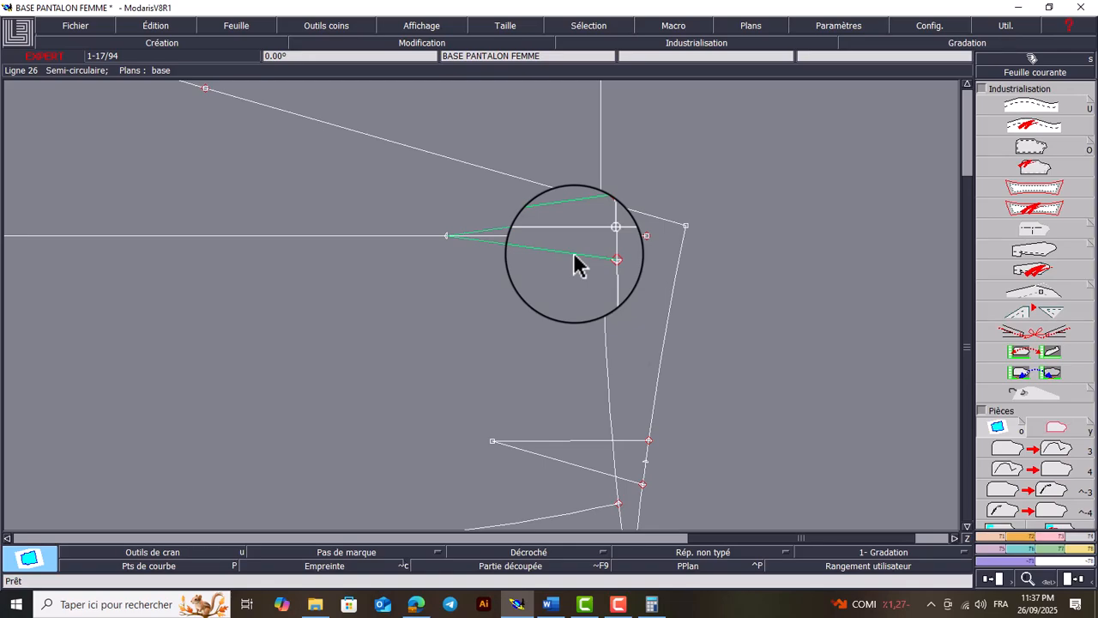
Extract the front trouser piece by filling all its areas from hem to front waistline, including those around the darts
key(Home)
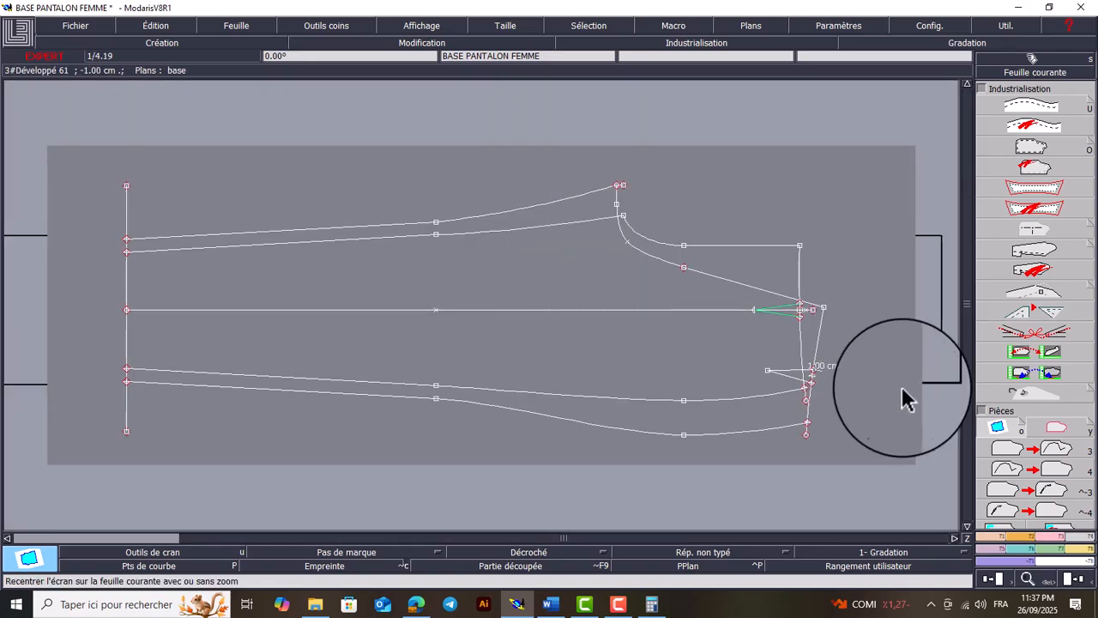
click(1006, 422)
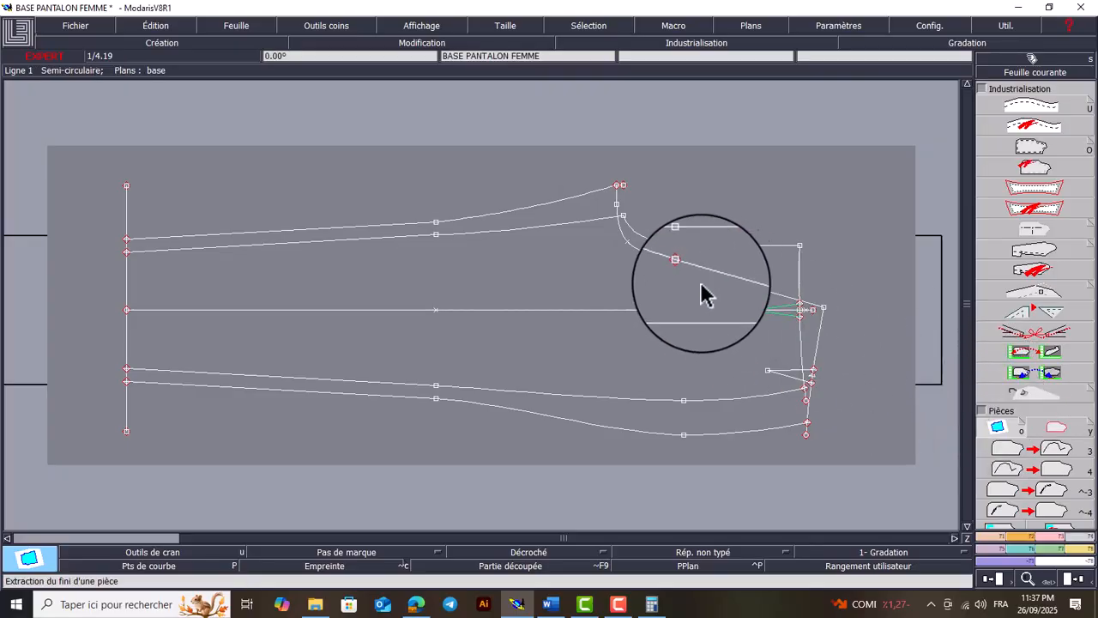
click(783, 274)
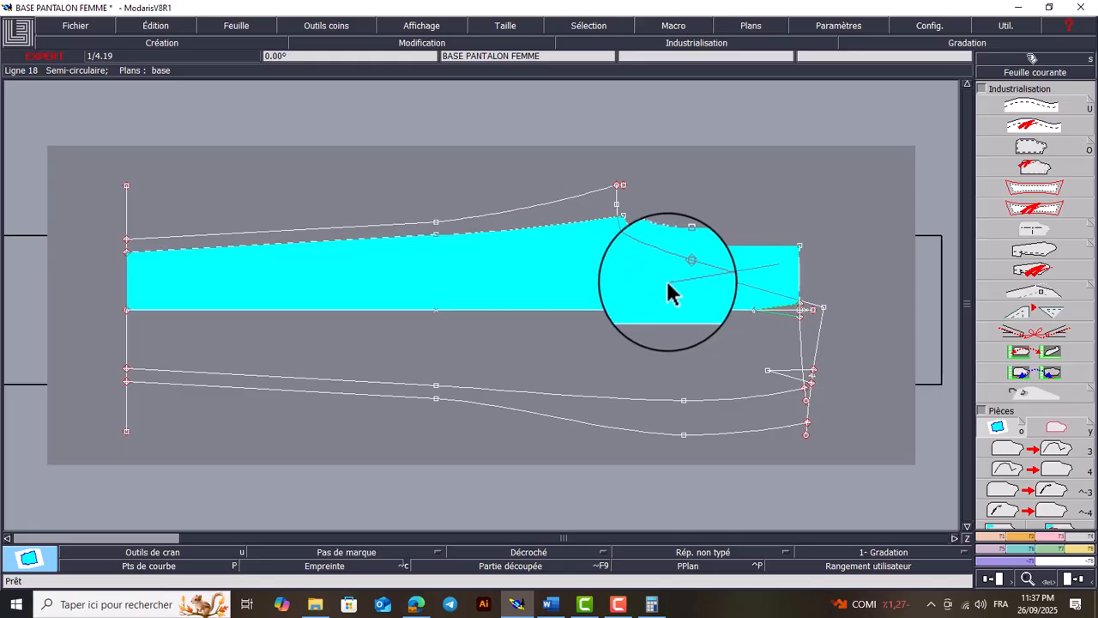
click(660, 323)
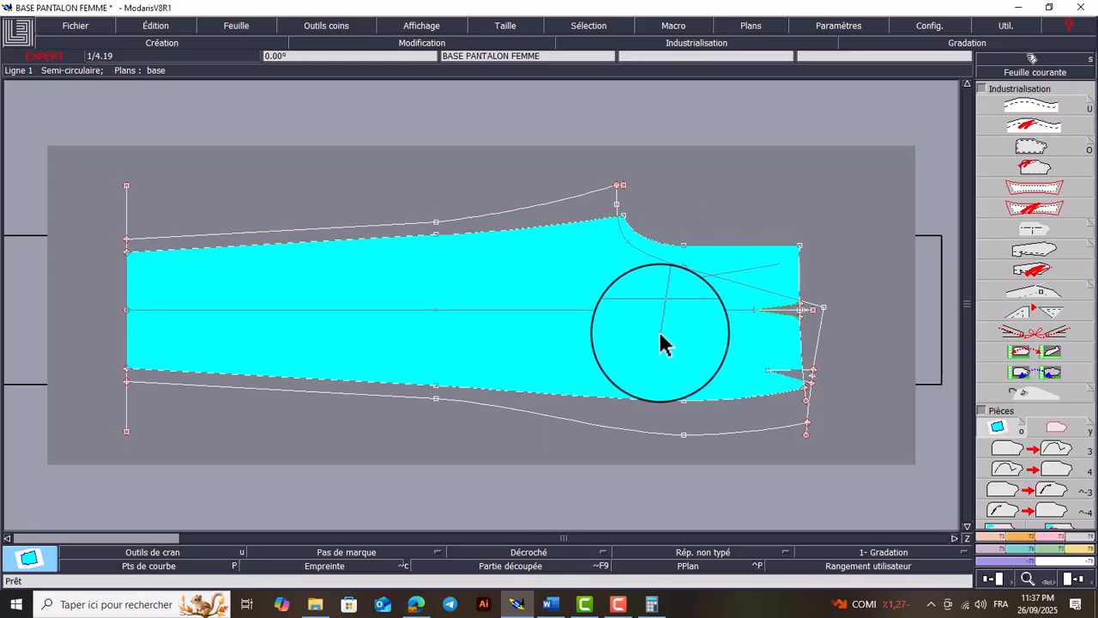
click(660, 333)
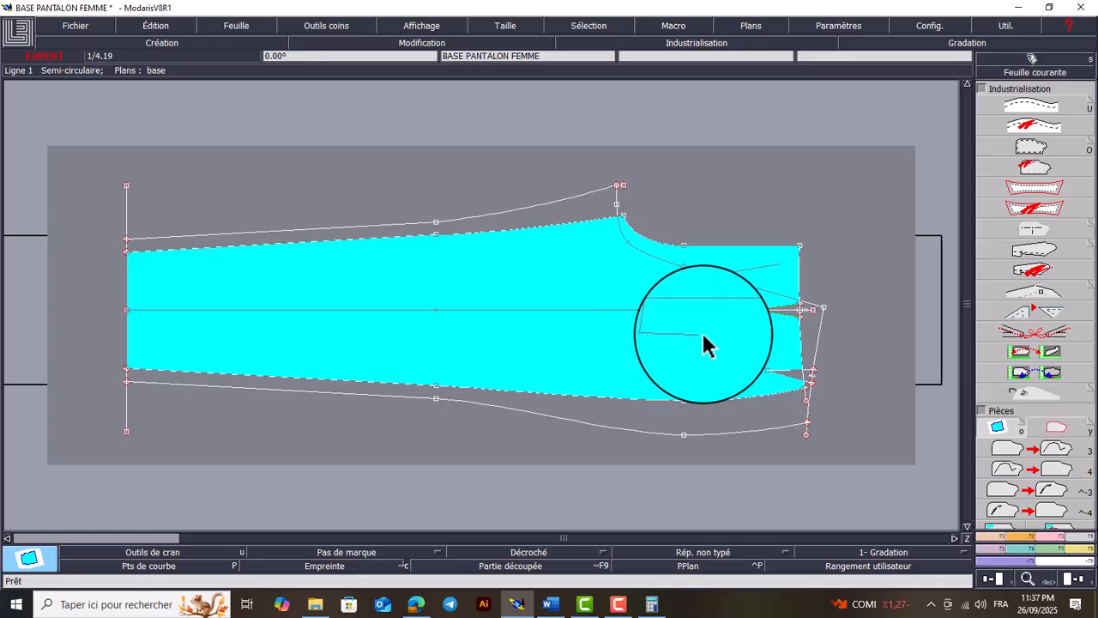
click(774, 327)
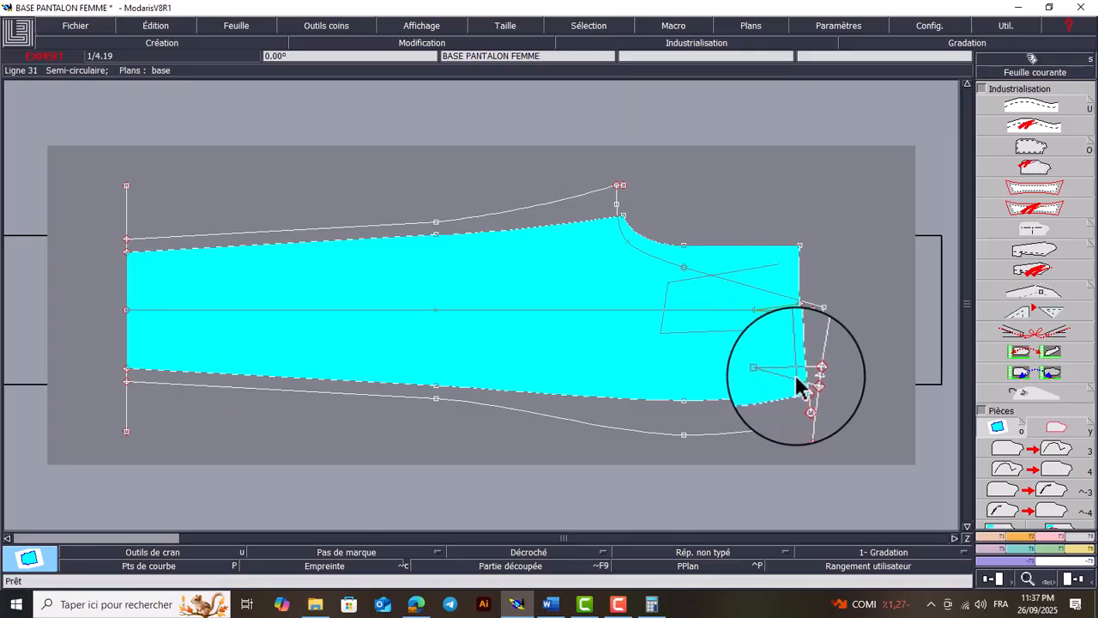
scroll(797, 376, up, 1)
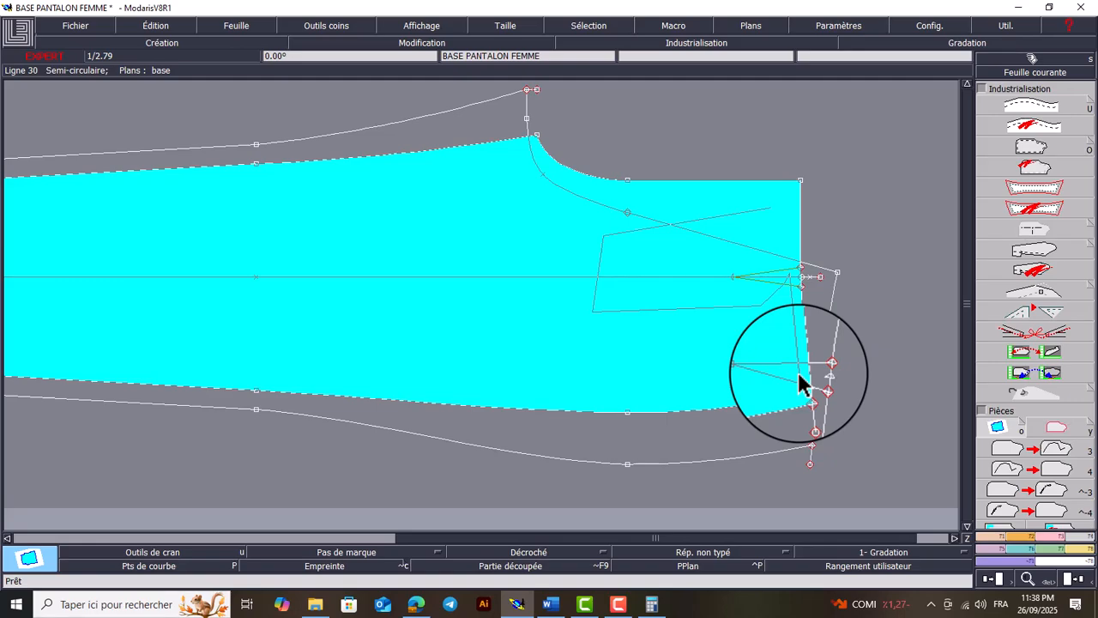
right_click(799, 374)
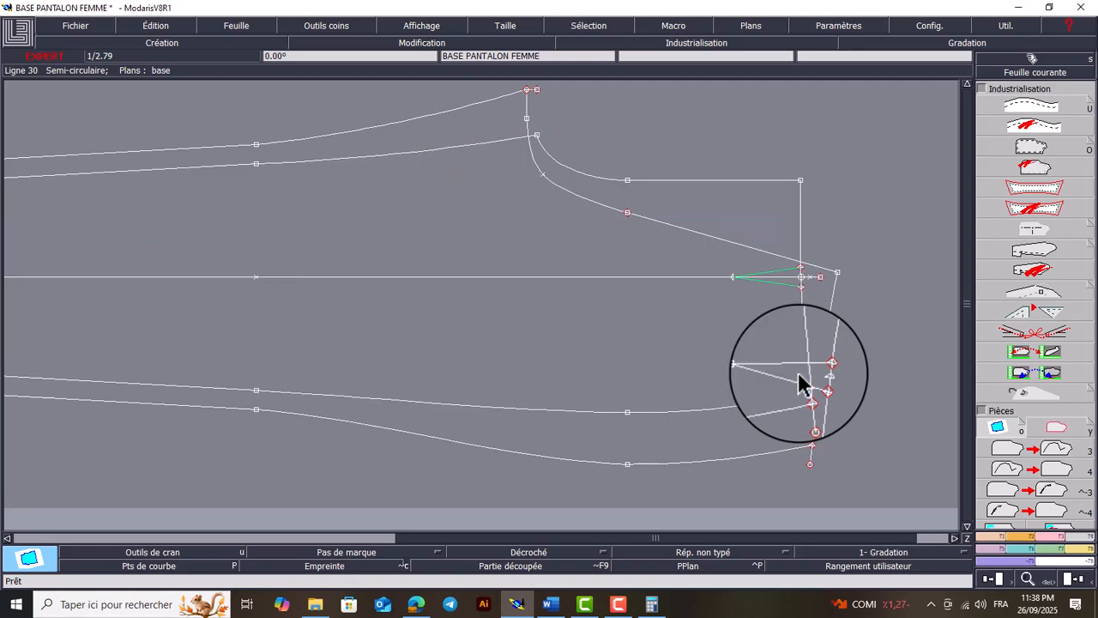
Delete the lengthwise centre line running through the dart on the extracted front piece
key(8)
key(Return)
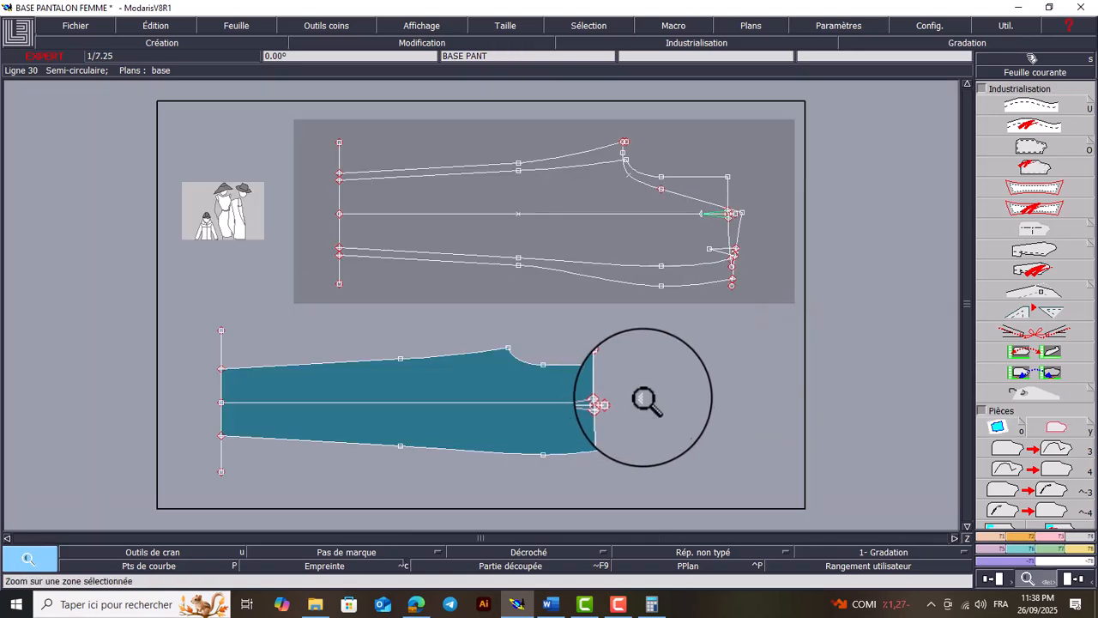
drag(647, 356, 490, 461)
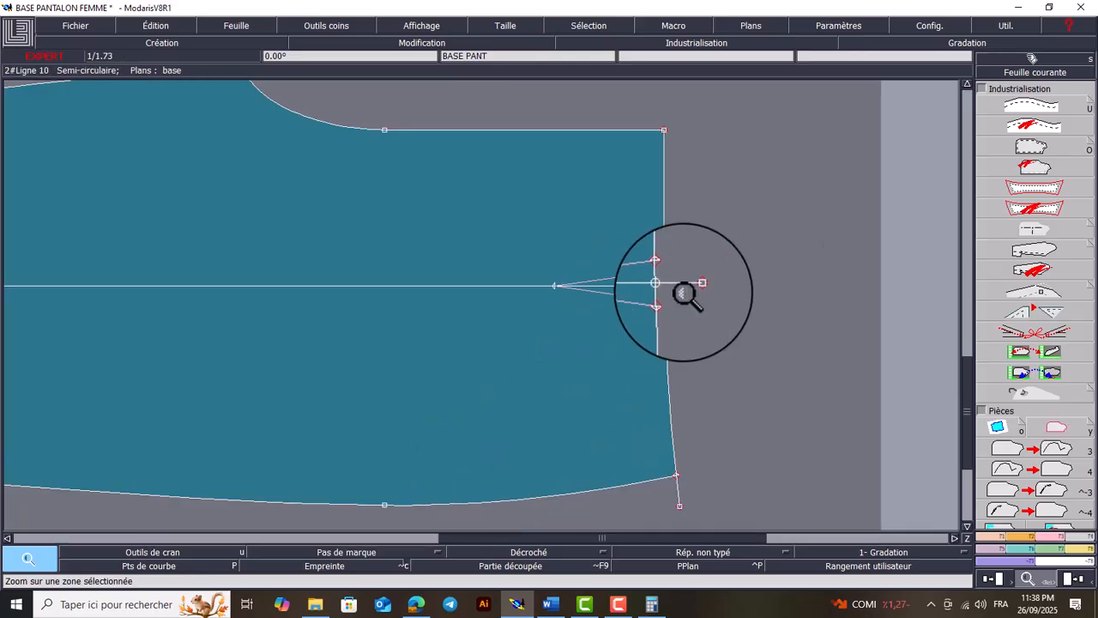
key(Delete)
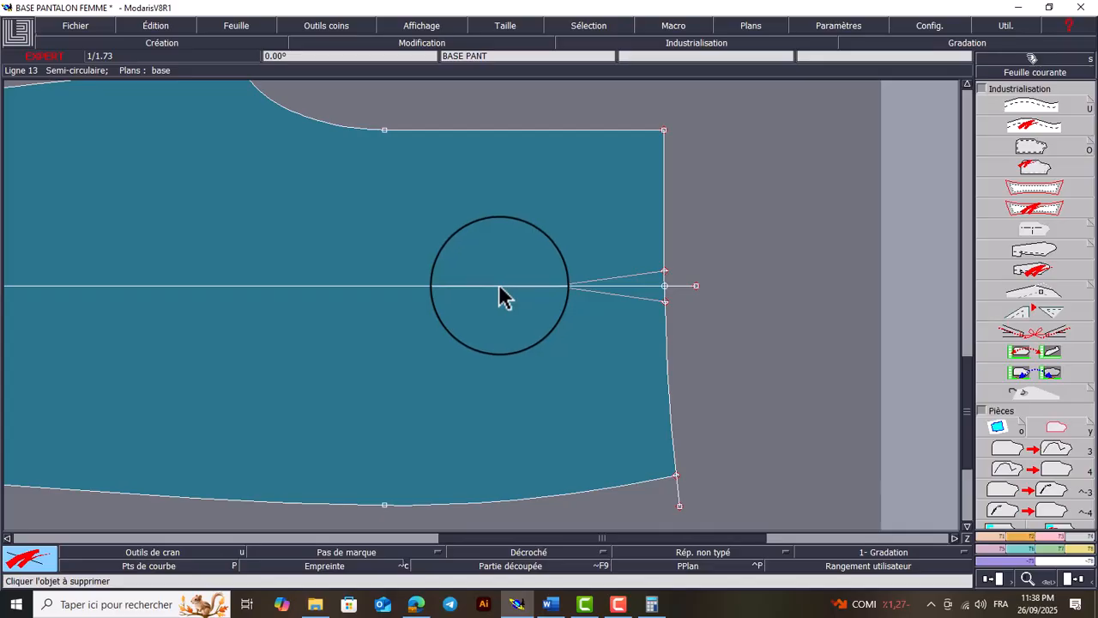
click(502, 292)
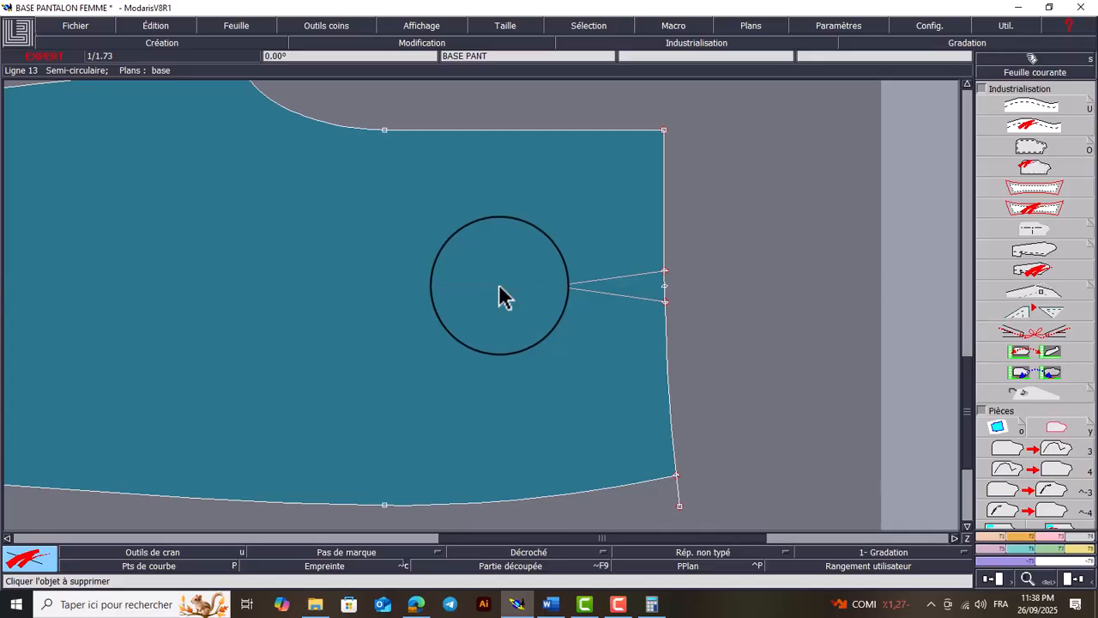
key(Home)
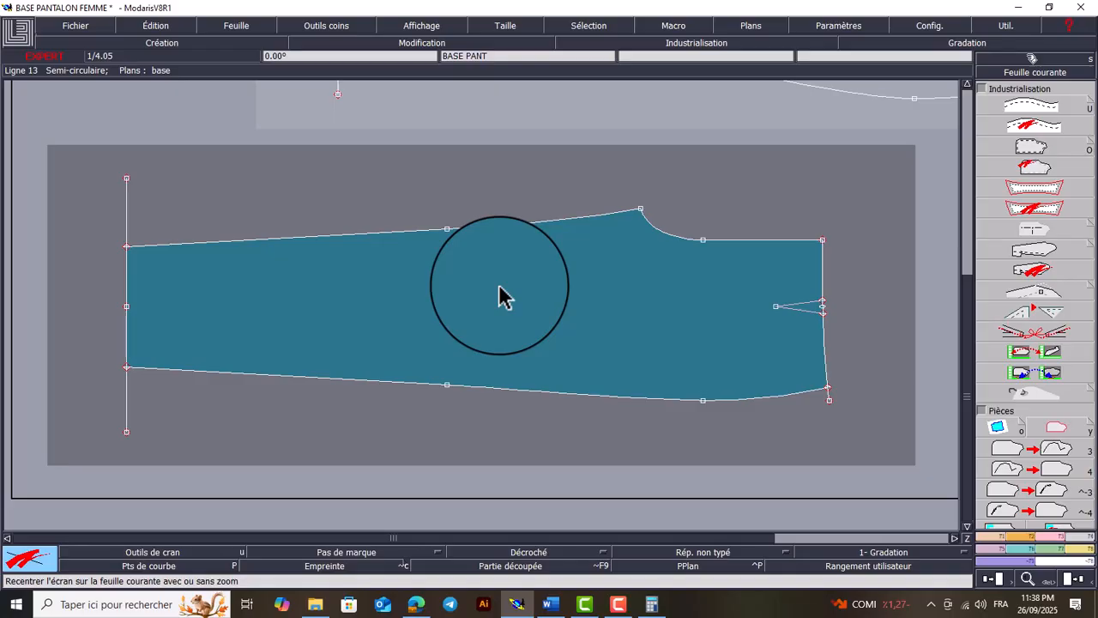
Arrange the sheets, then start another piece extraction on the base draft with both back waist dart lines selected
key(End)
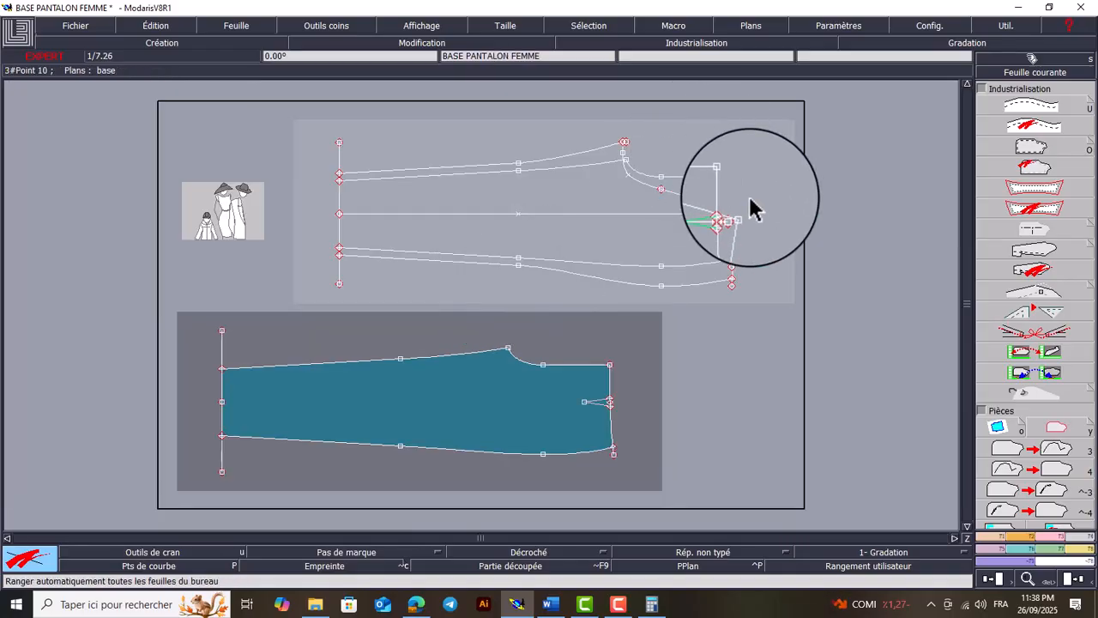
key(z)
drag(797, 151, 594, 313)
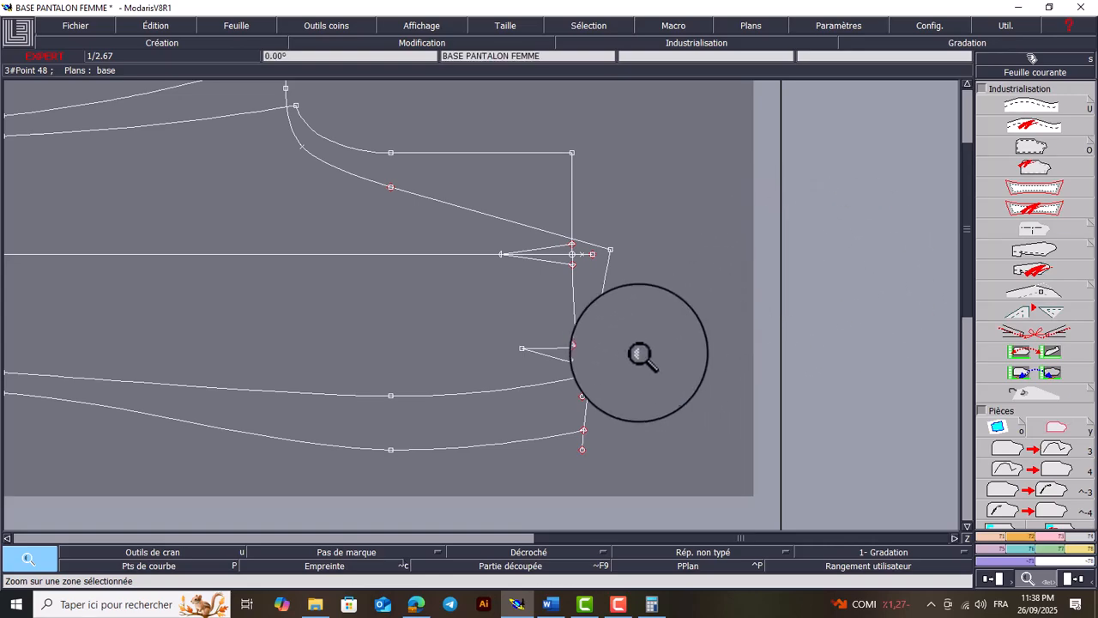
click(997, 426)
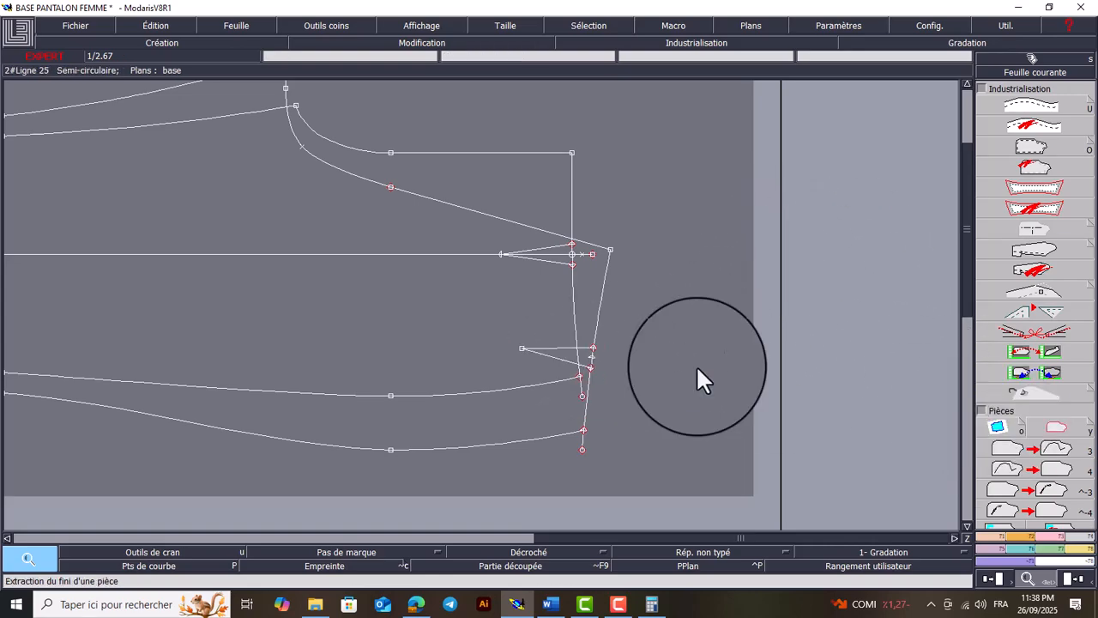
click(567, 349)
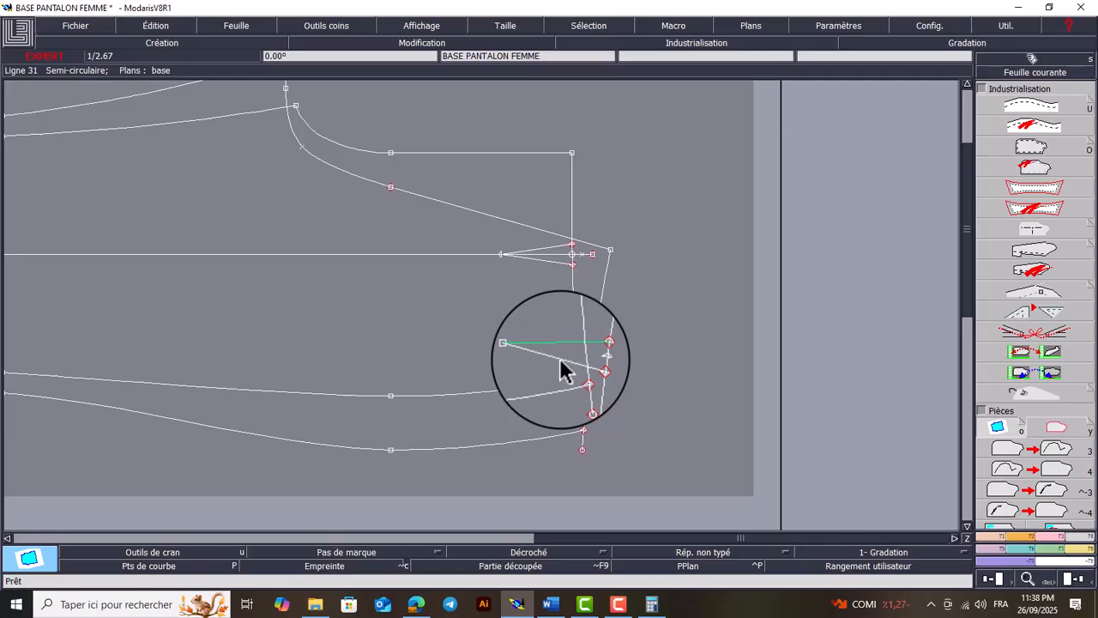
click(562, 369)
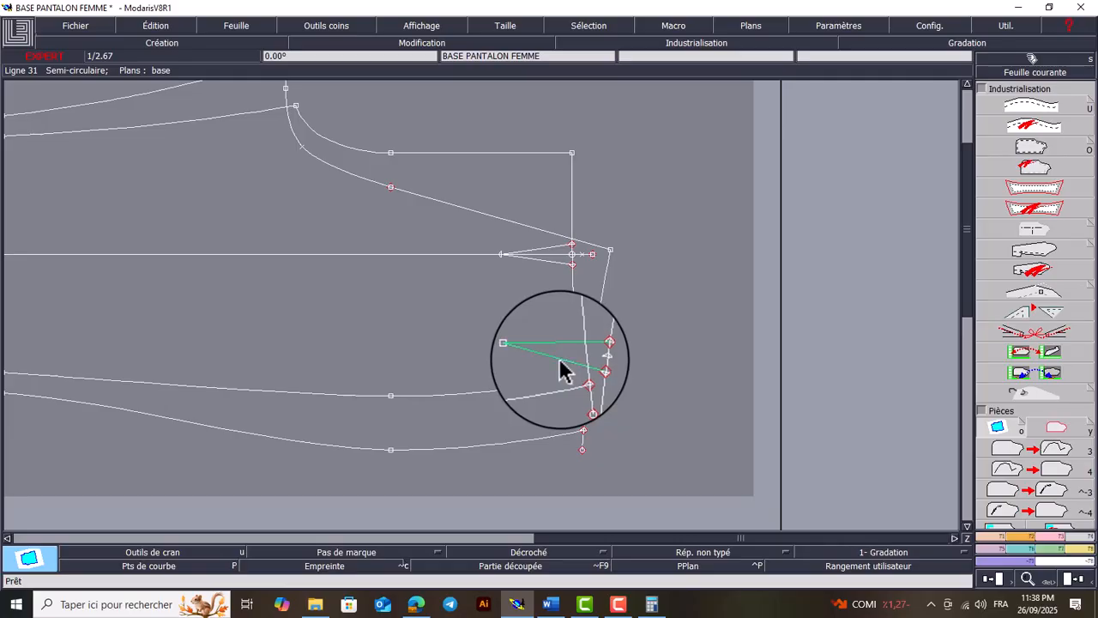
Extract the back trouser piece by filling all its areas from hem to back waistline, including those around the crotch and both darts
key(Home)
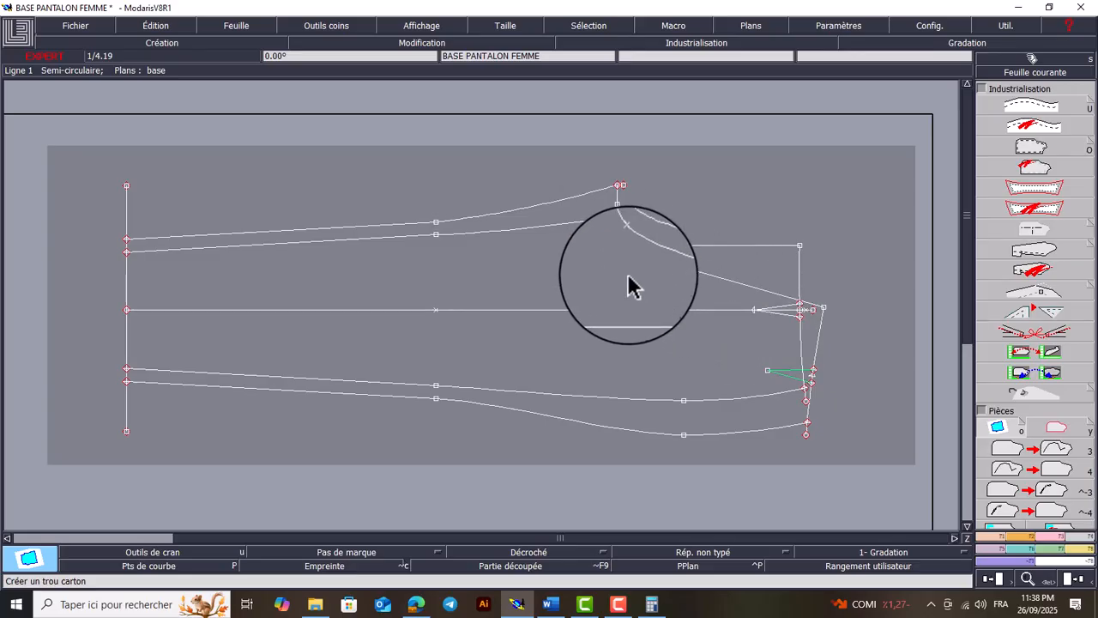
click(413, 280)
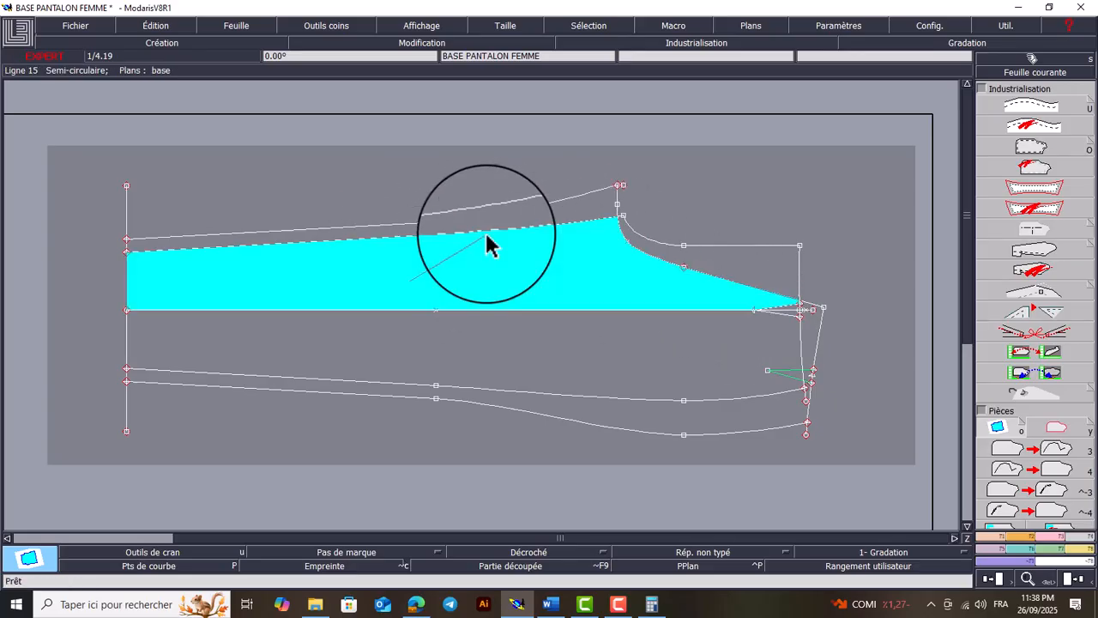
click(494, 223)
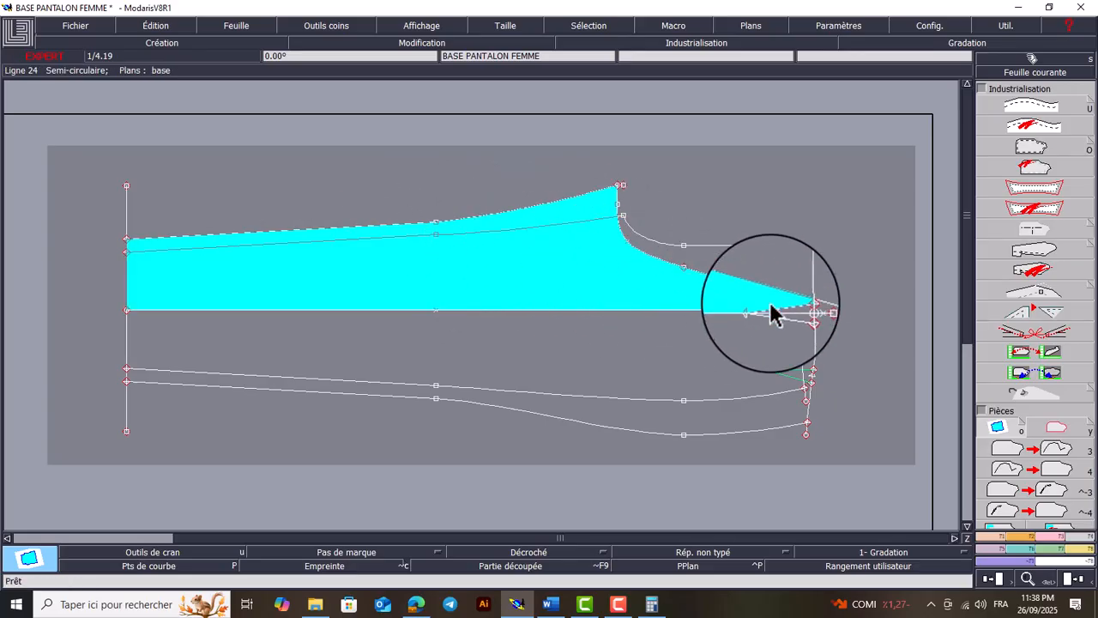
click(806, 314)
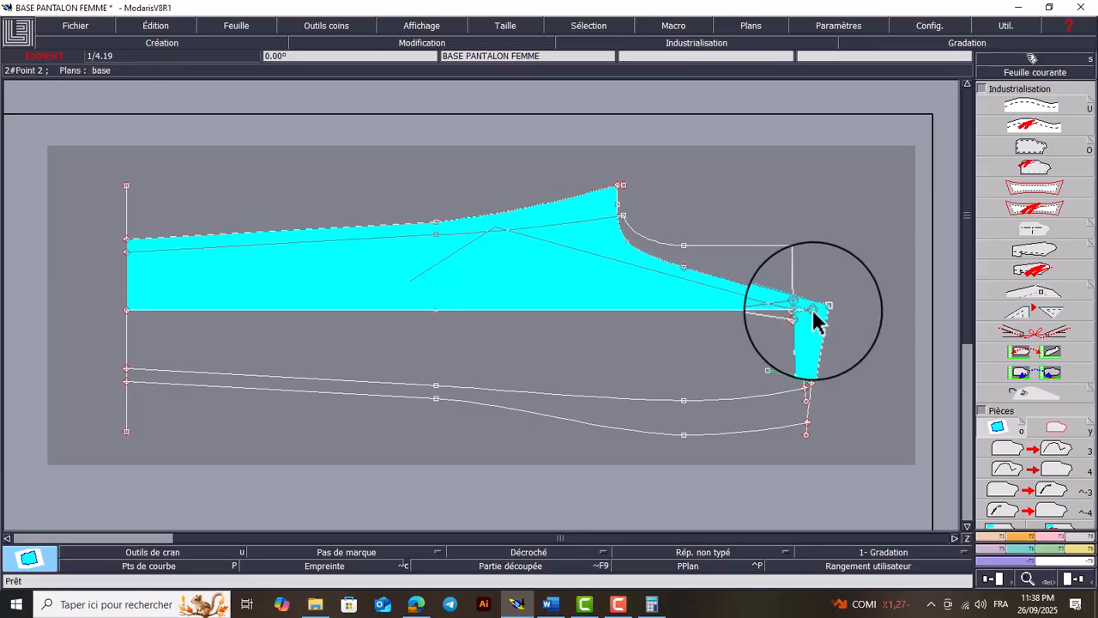
click(798, 324)
click(794, 312)
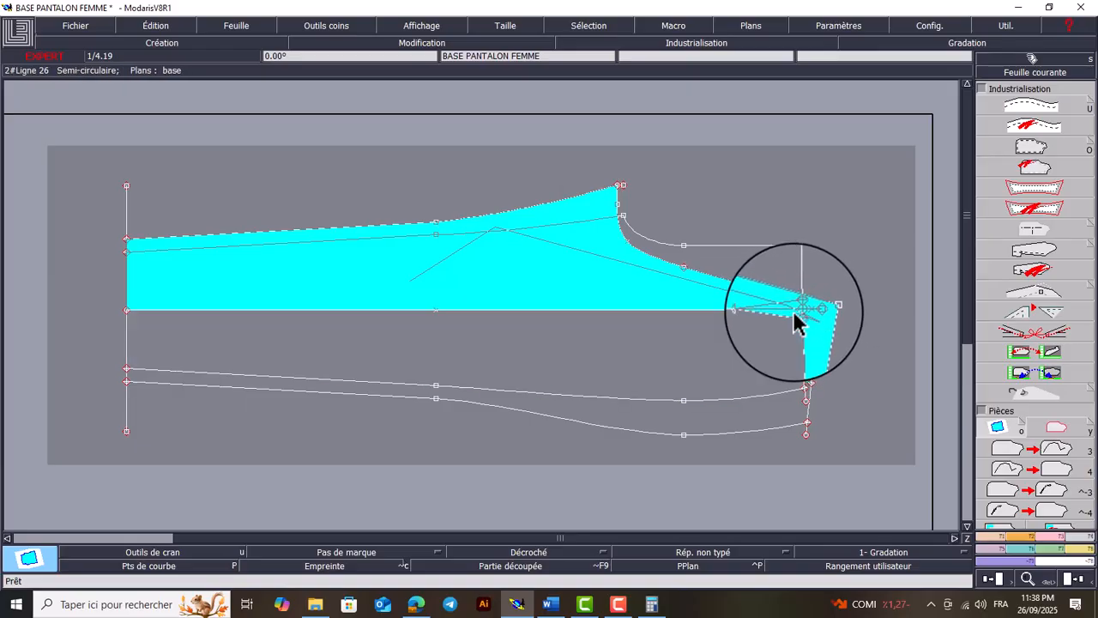
click(784, 346)
click(802, 374)
click(810, 392)
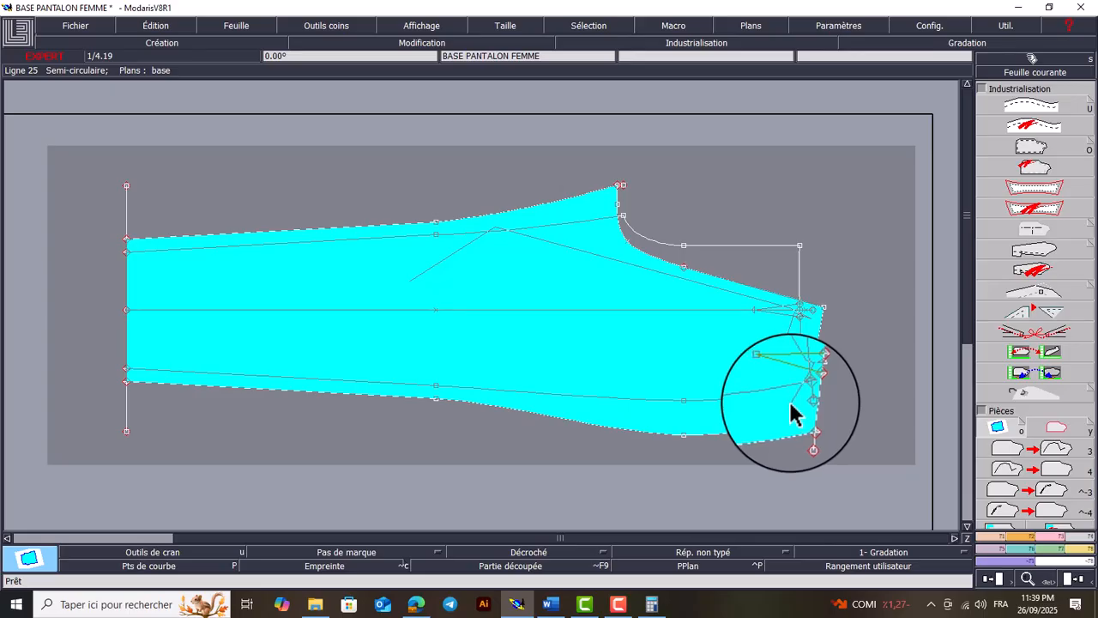
right_click(790, 403)
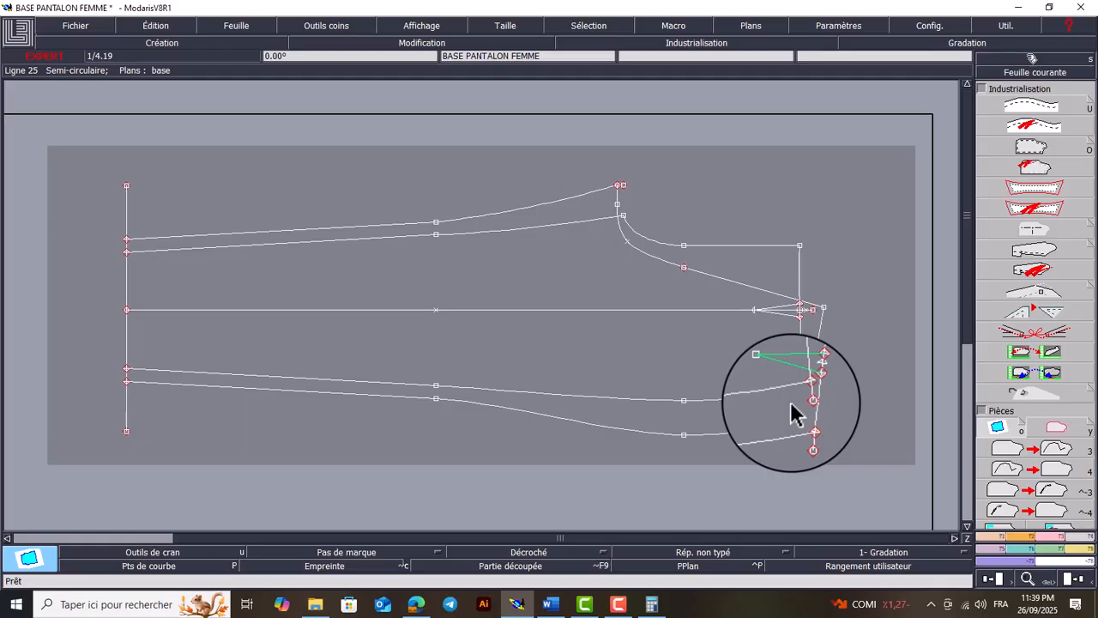
Arrange all sheets on the desktop and check the extracted back piece around its crotch curve and waist dart
key(j)
key(Return)
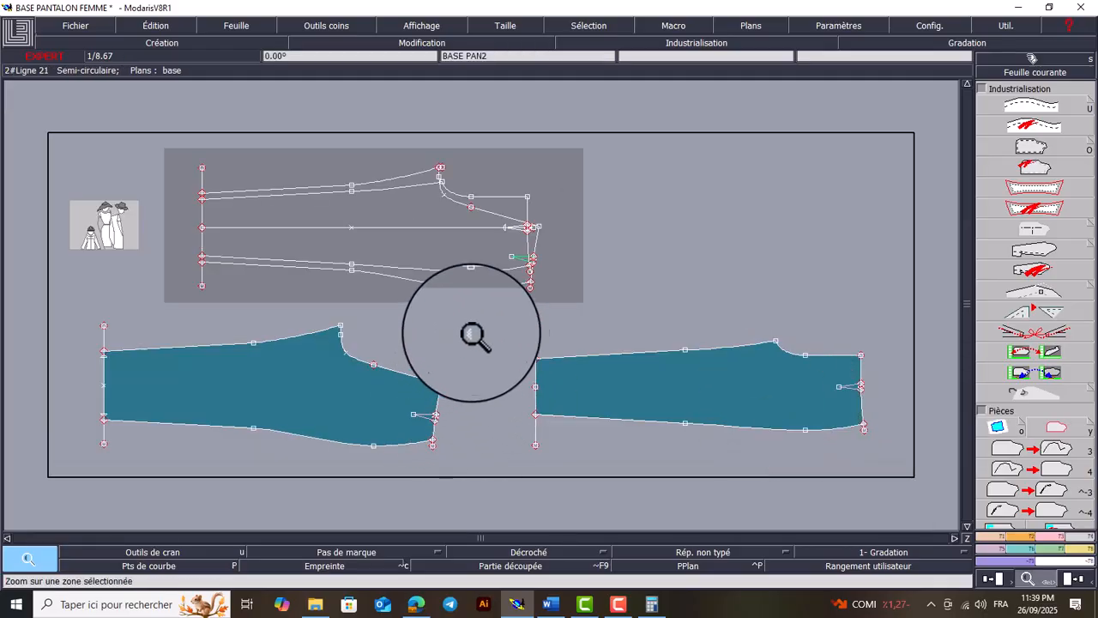
drag(461, 305, 296, 467)
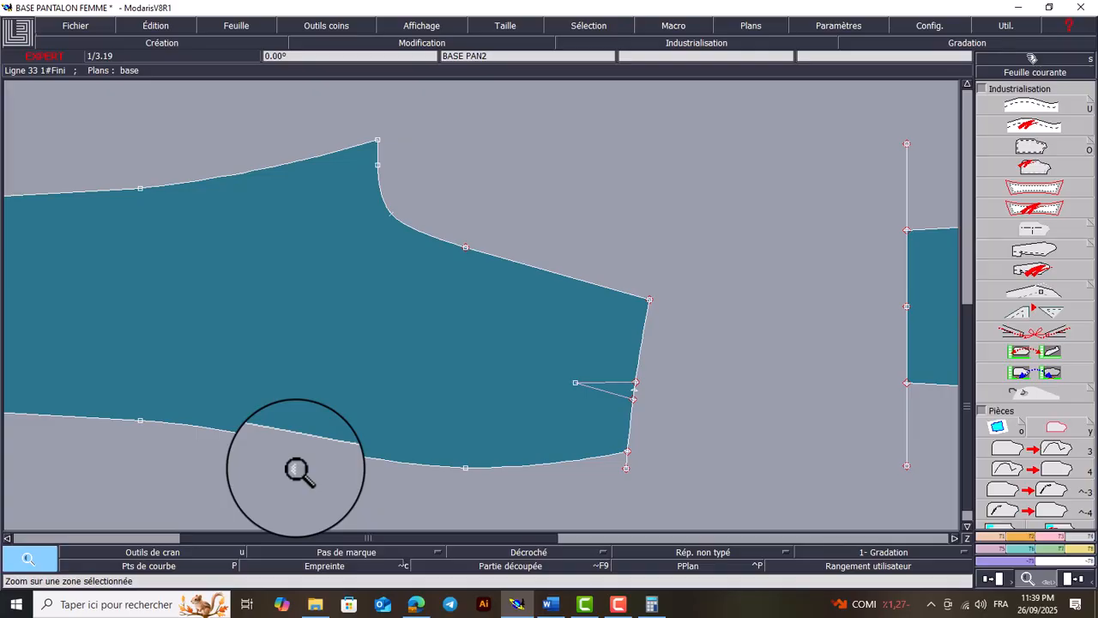
key(Home)
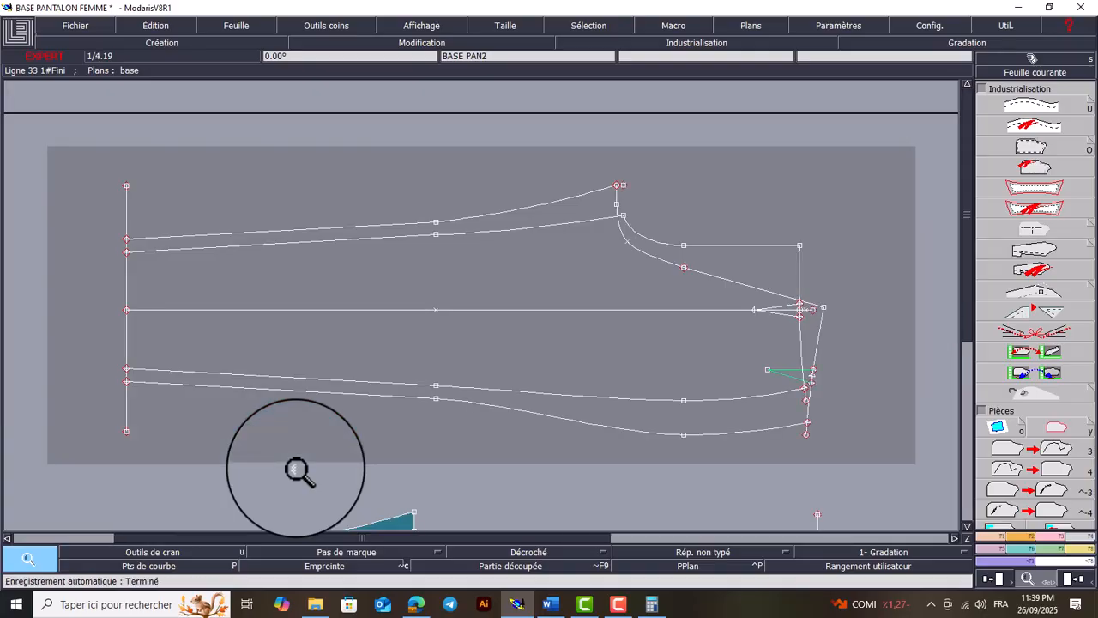
key(j)
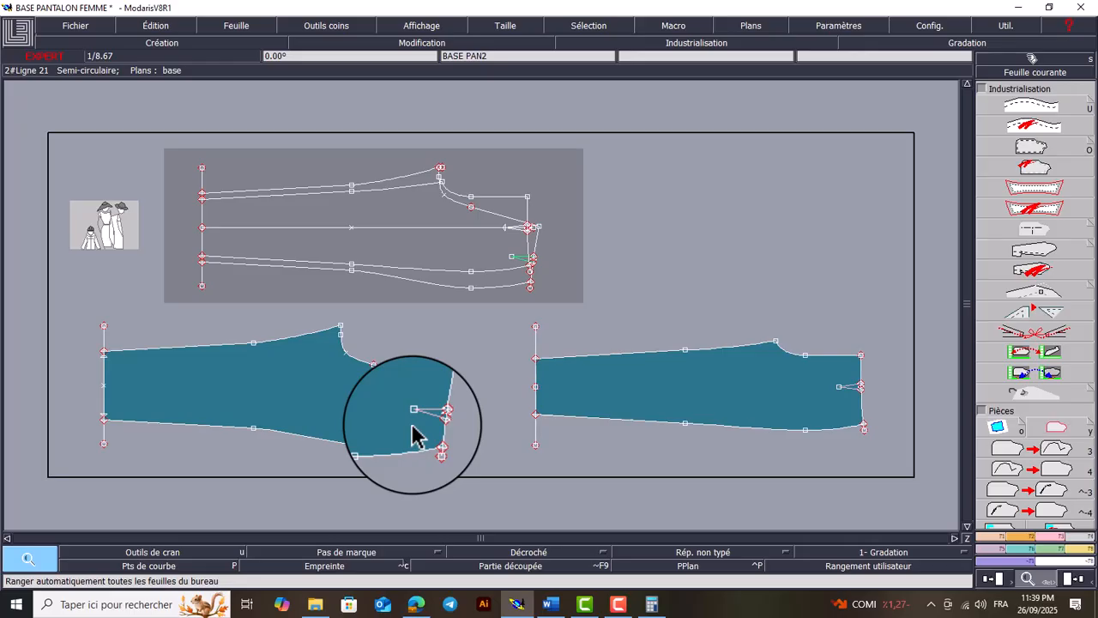